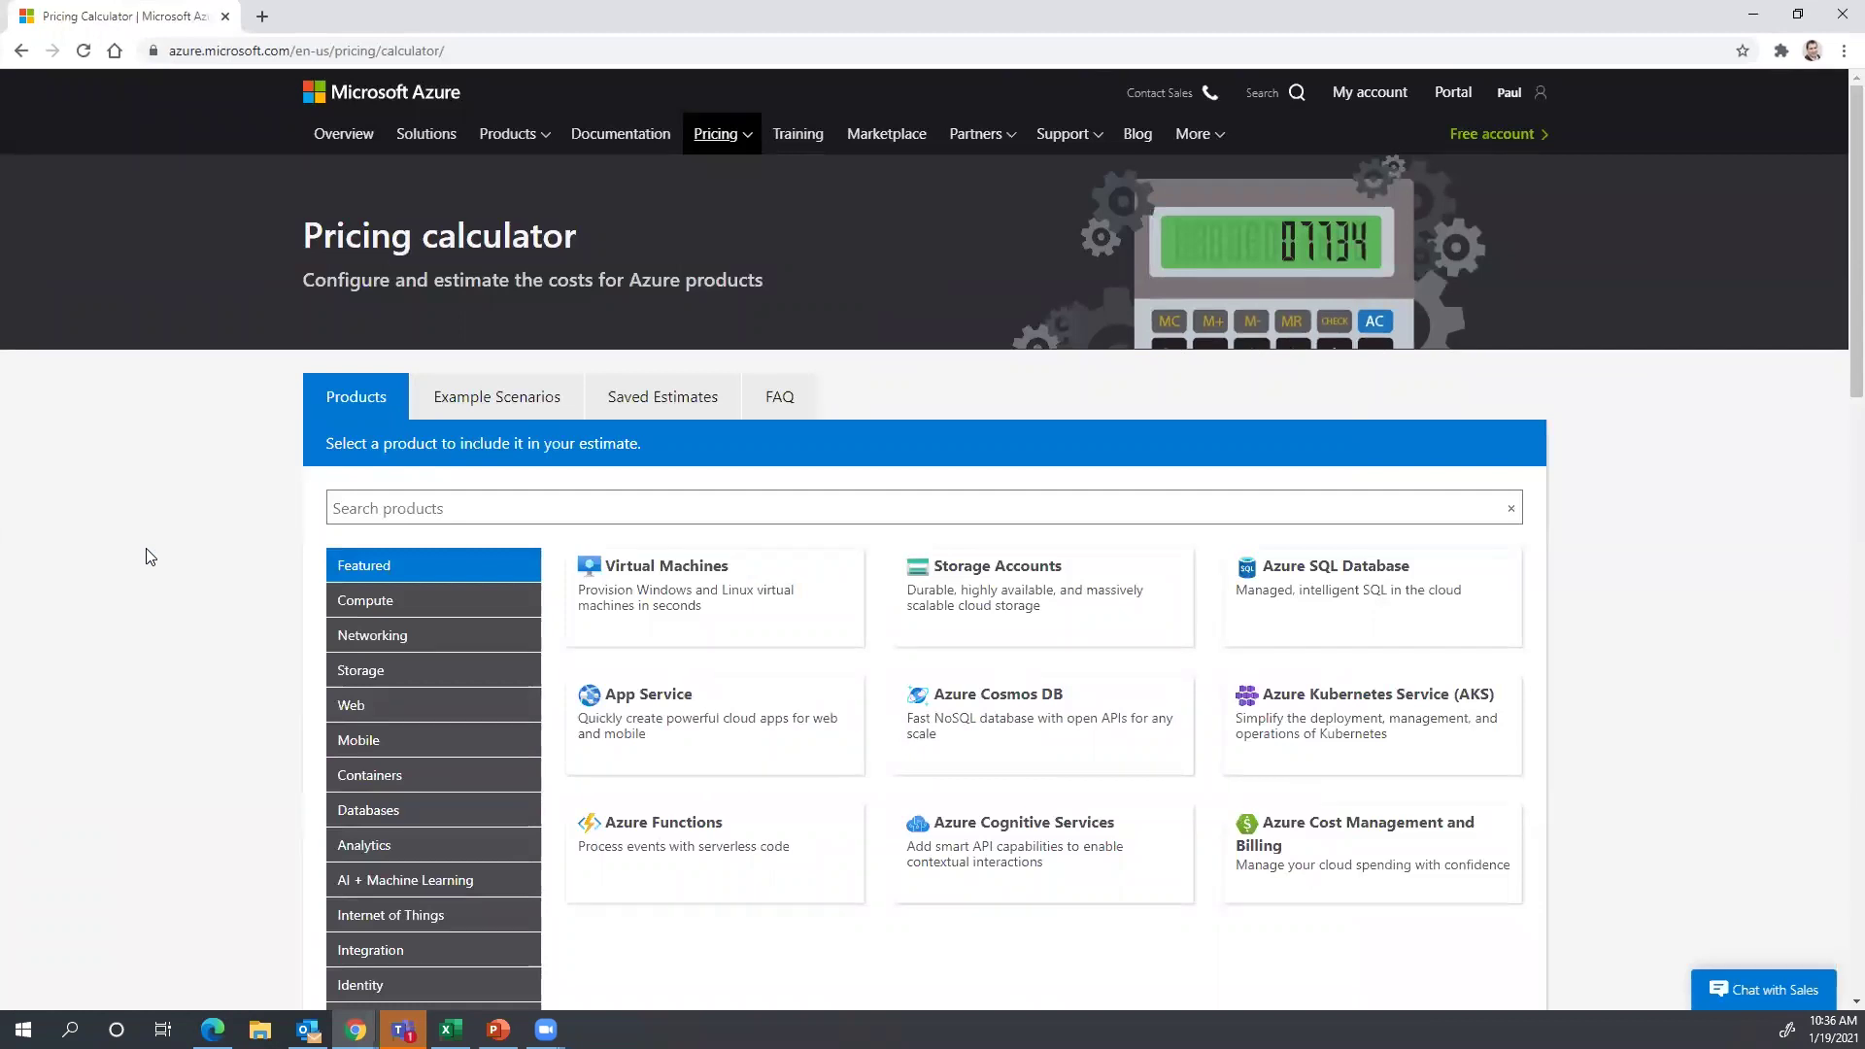
- Look over the pricing calculator's product catalog and the empty estimate area below it
scroll(194, 537, "down", 4)
scroll(193, 537, "down", 1)
scroll(192, 525, "up", 5)
scroll(180, 486, "down", 2)
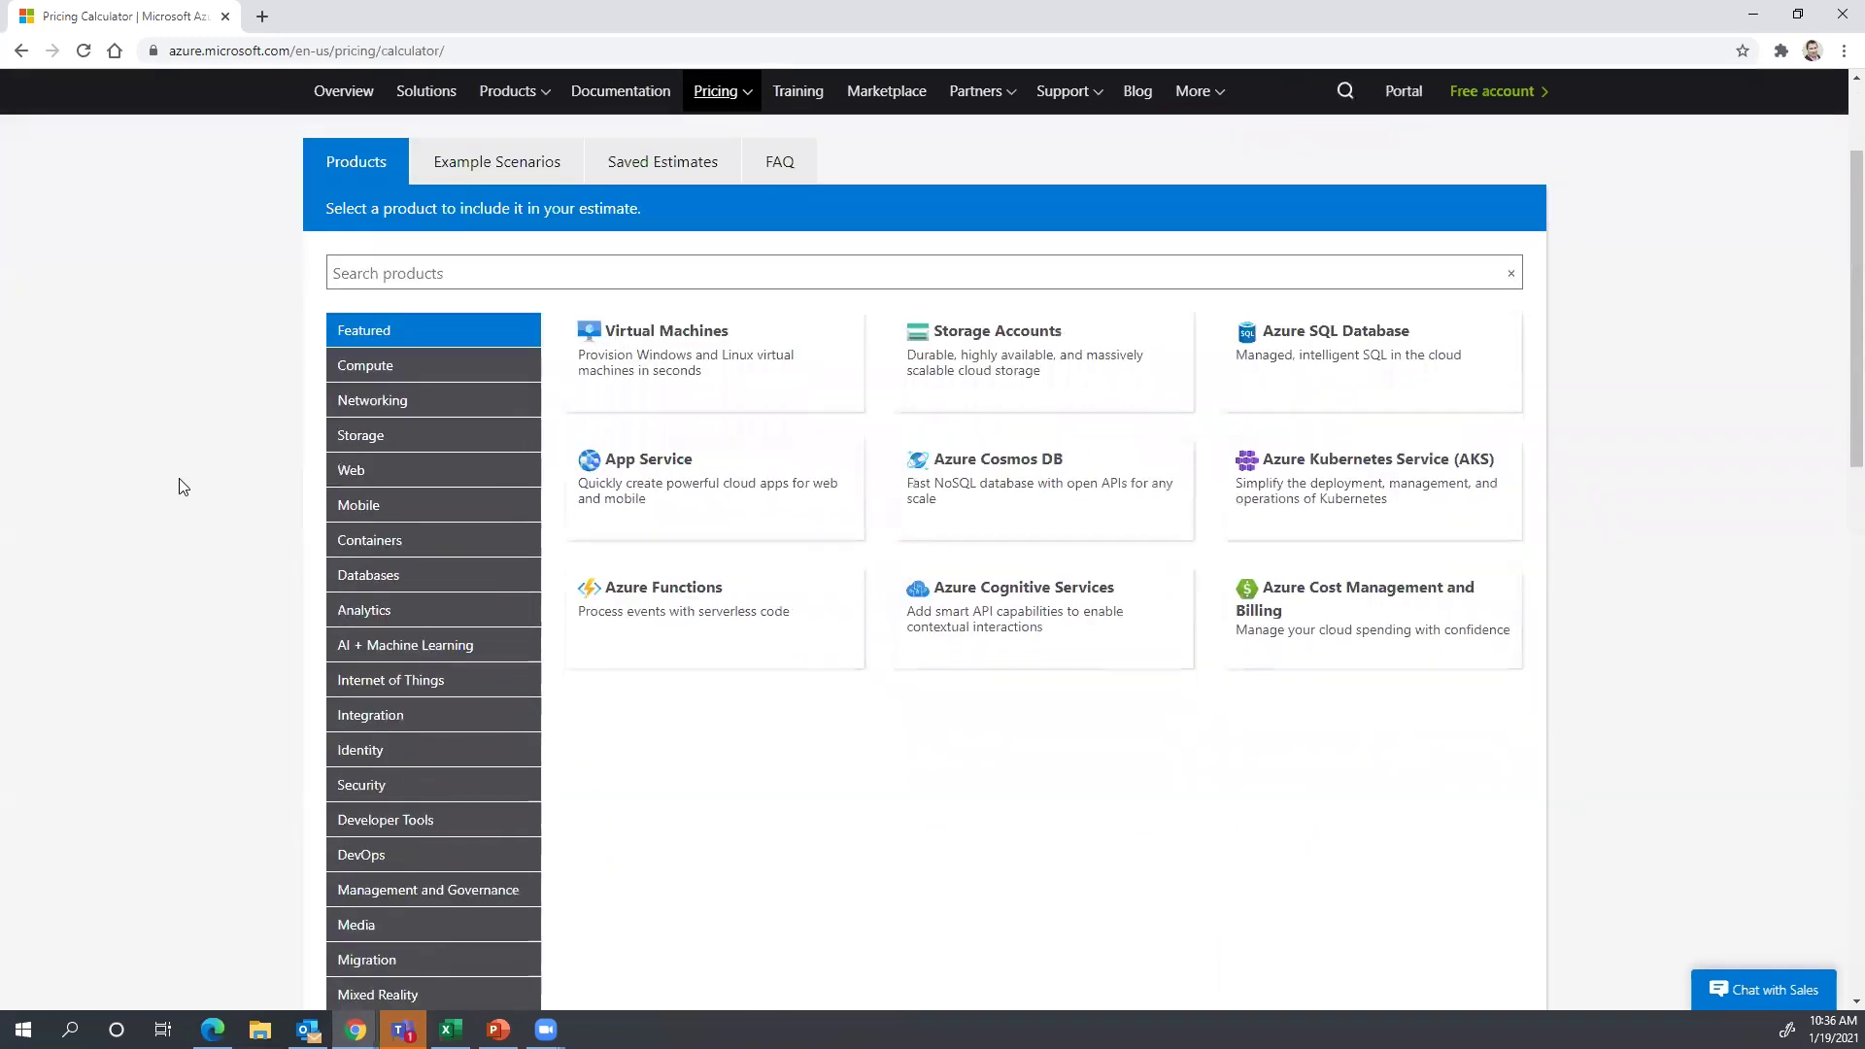
scroll(180, 486, "down", 9)
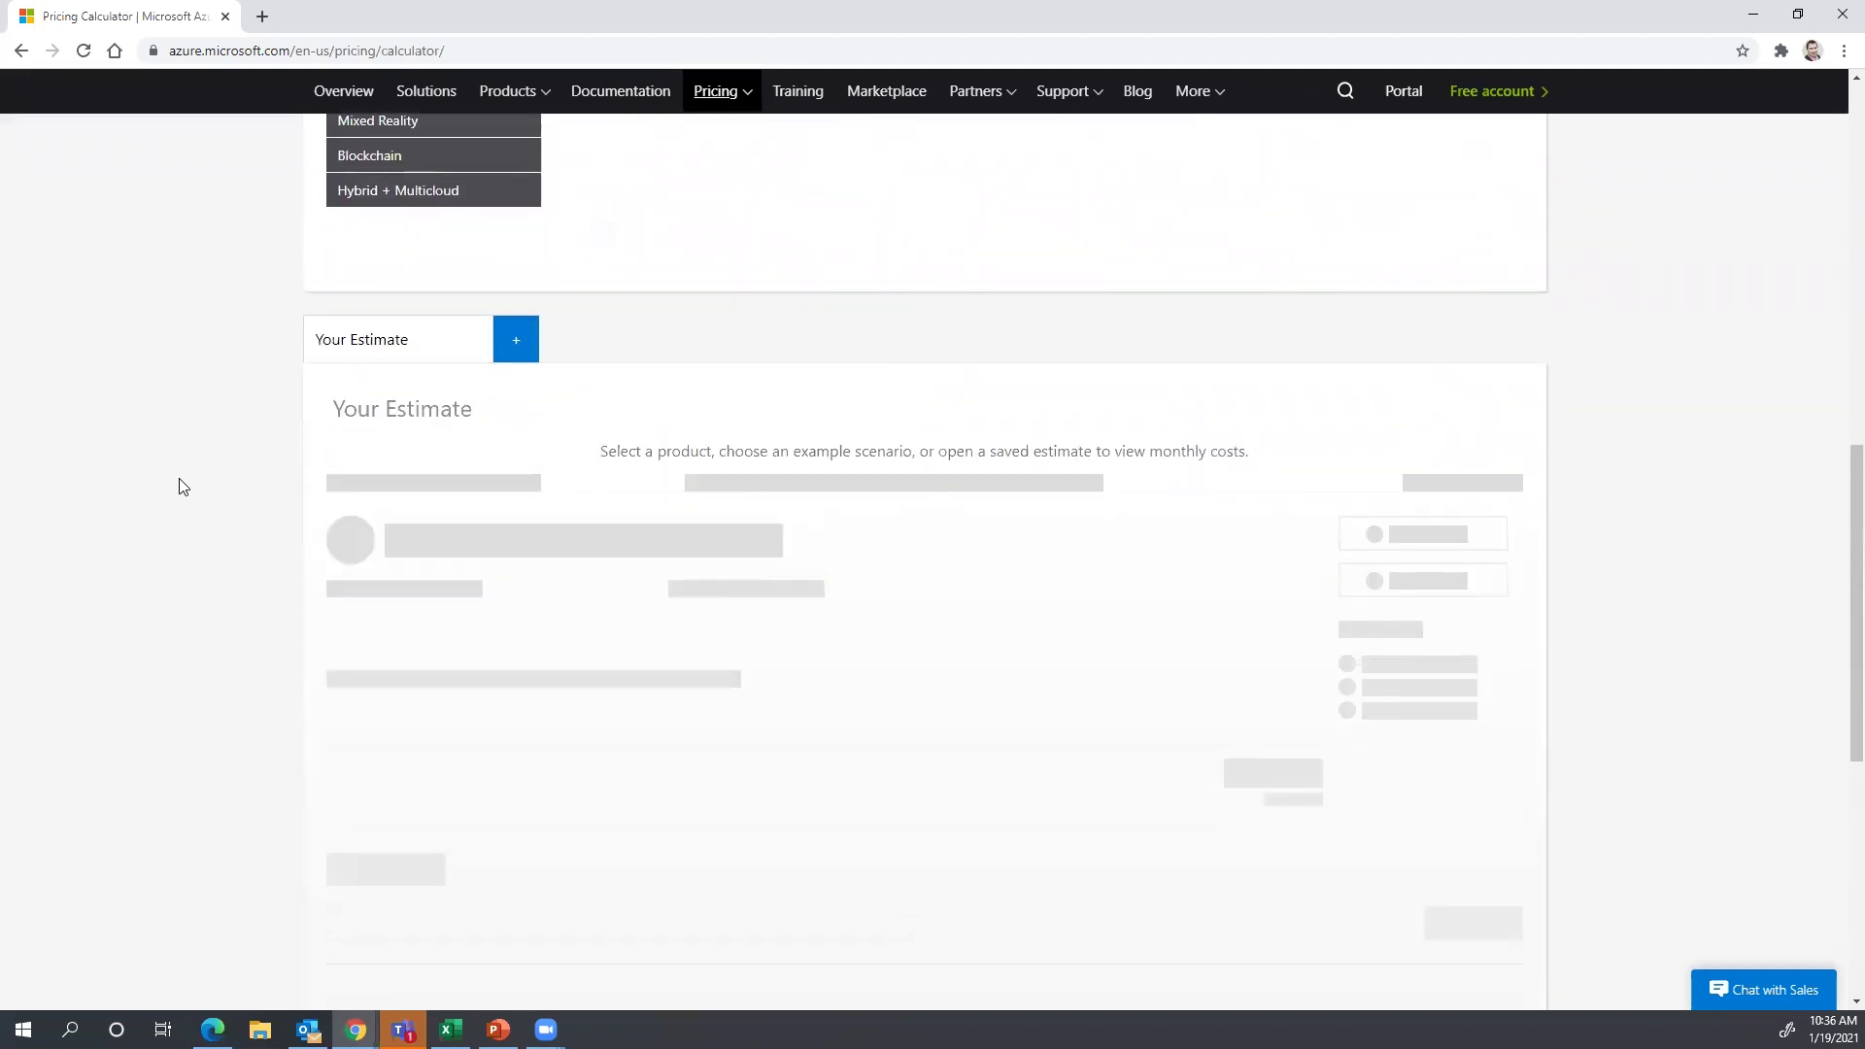
scroll(185, 490, "up", 9)
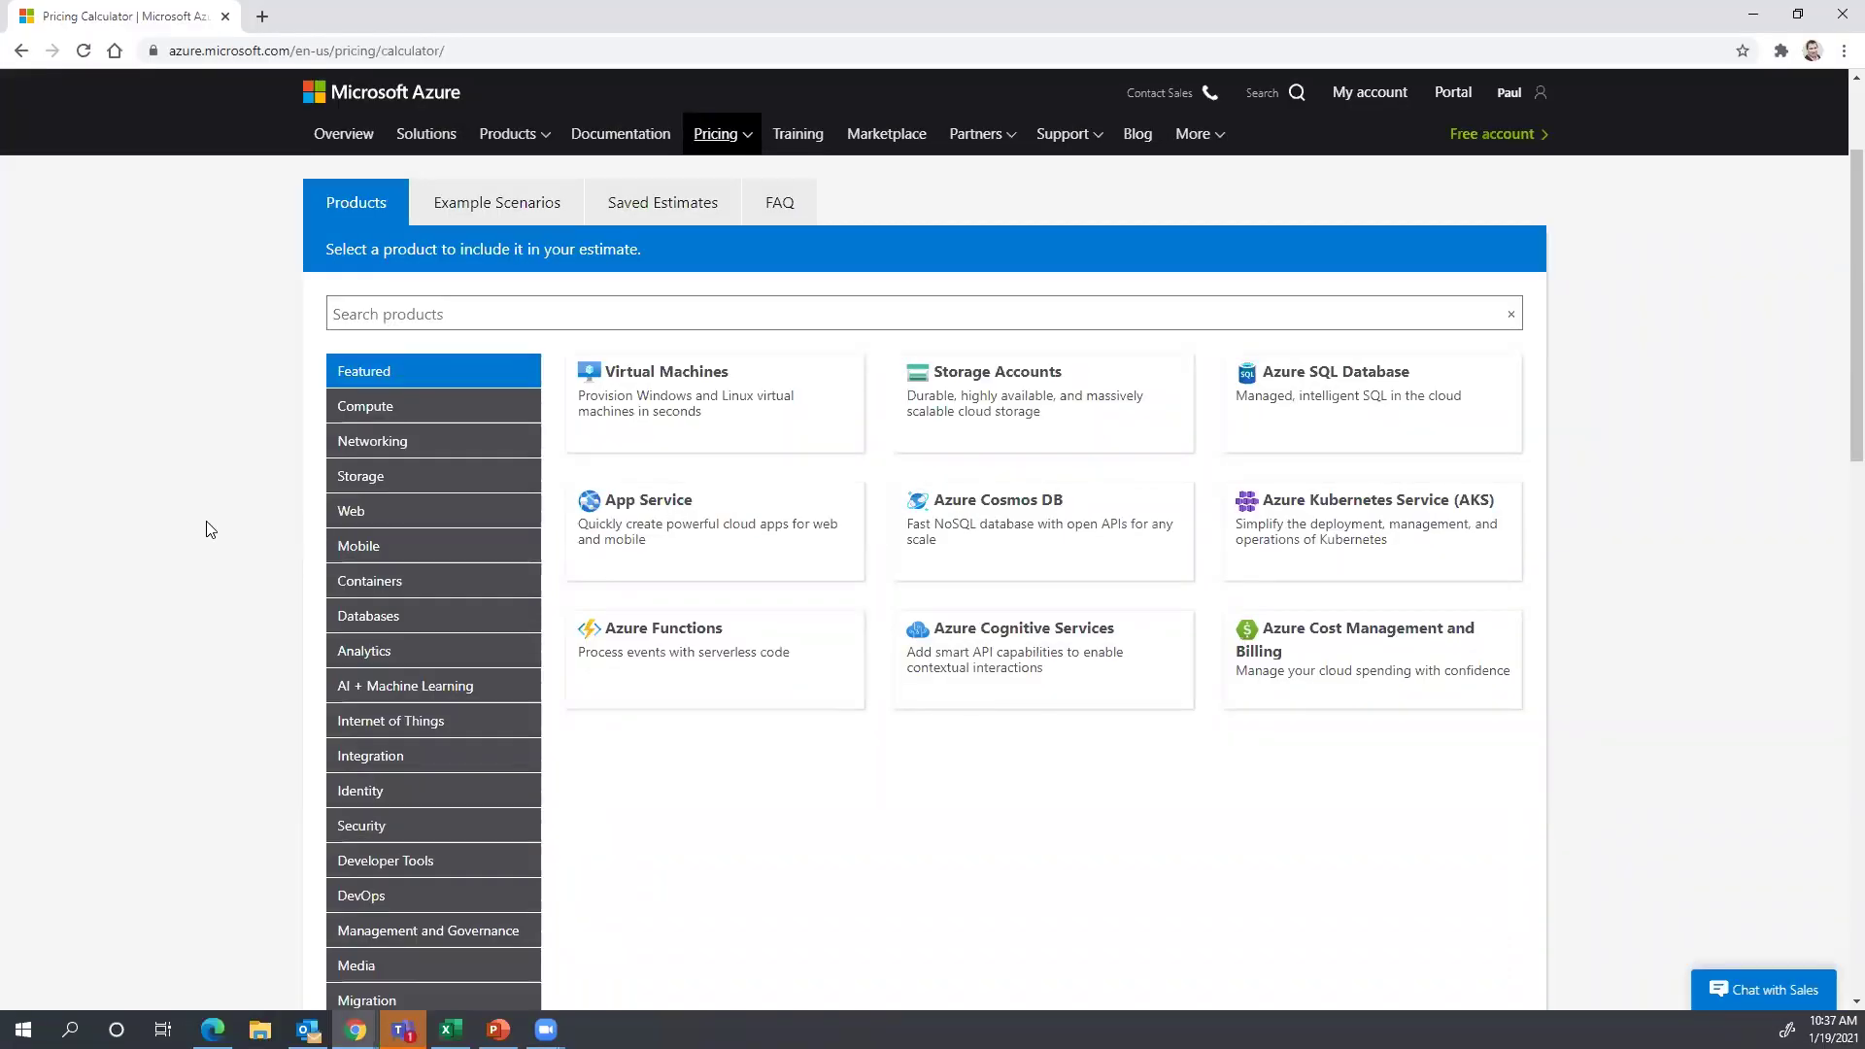
scroll(223, 569, "up", 2)
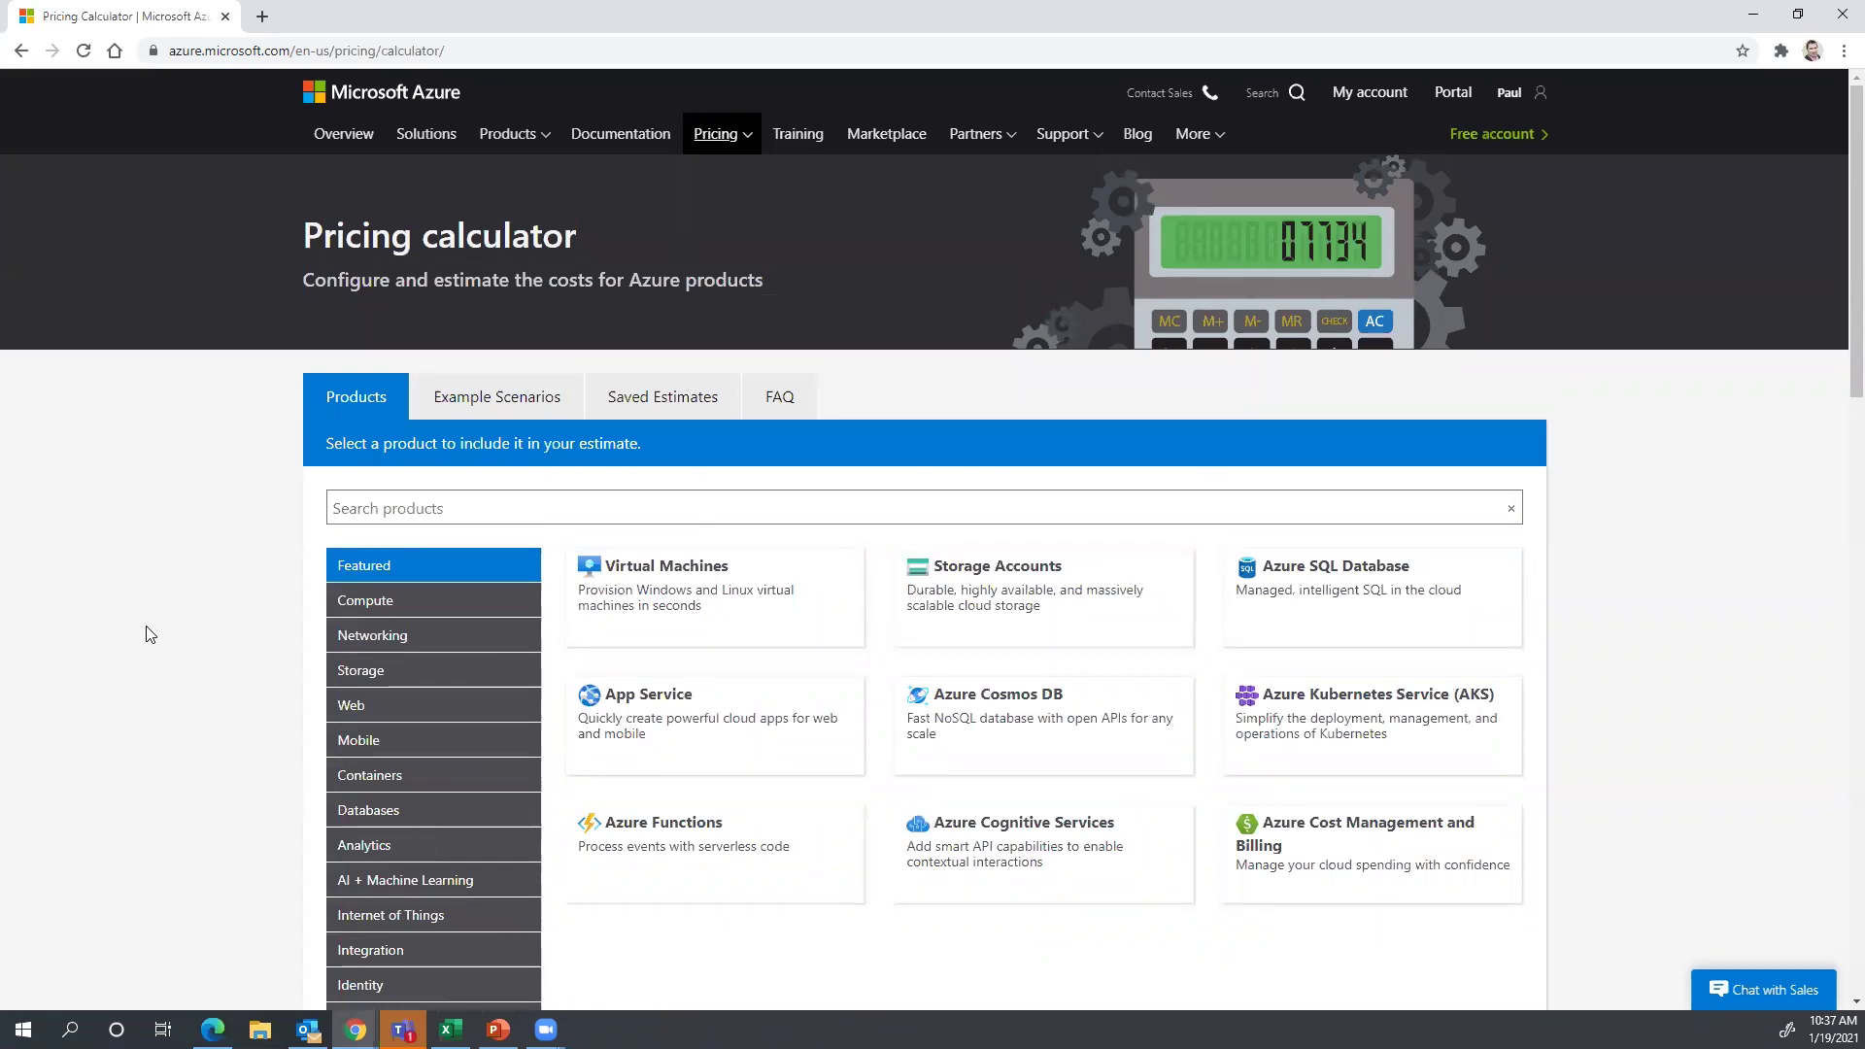
- Browse the product categories, including Integration, Migration and Hybrid + Multicloud, and return to the Featured products
scroll(148, 634, "down", 6)
scroll(204, 634, "up", 3)
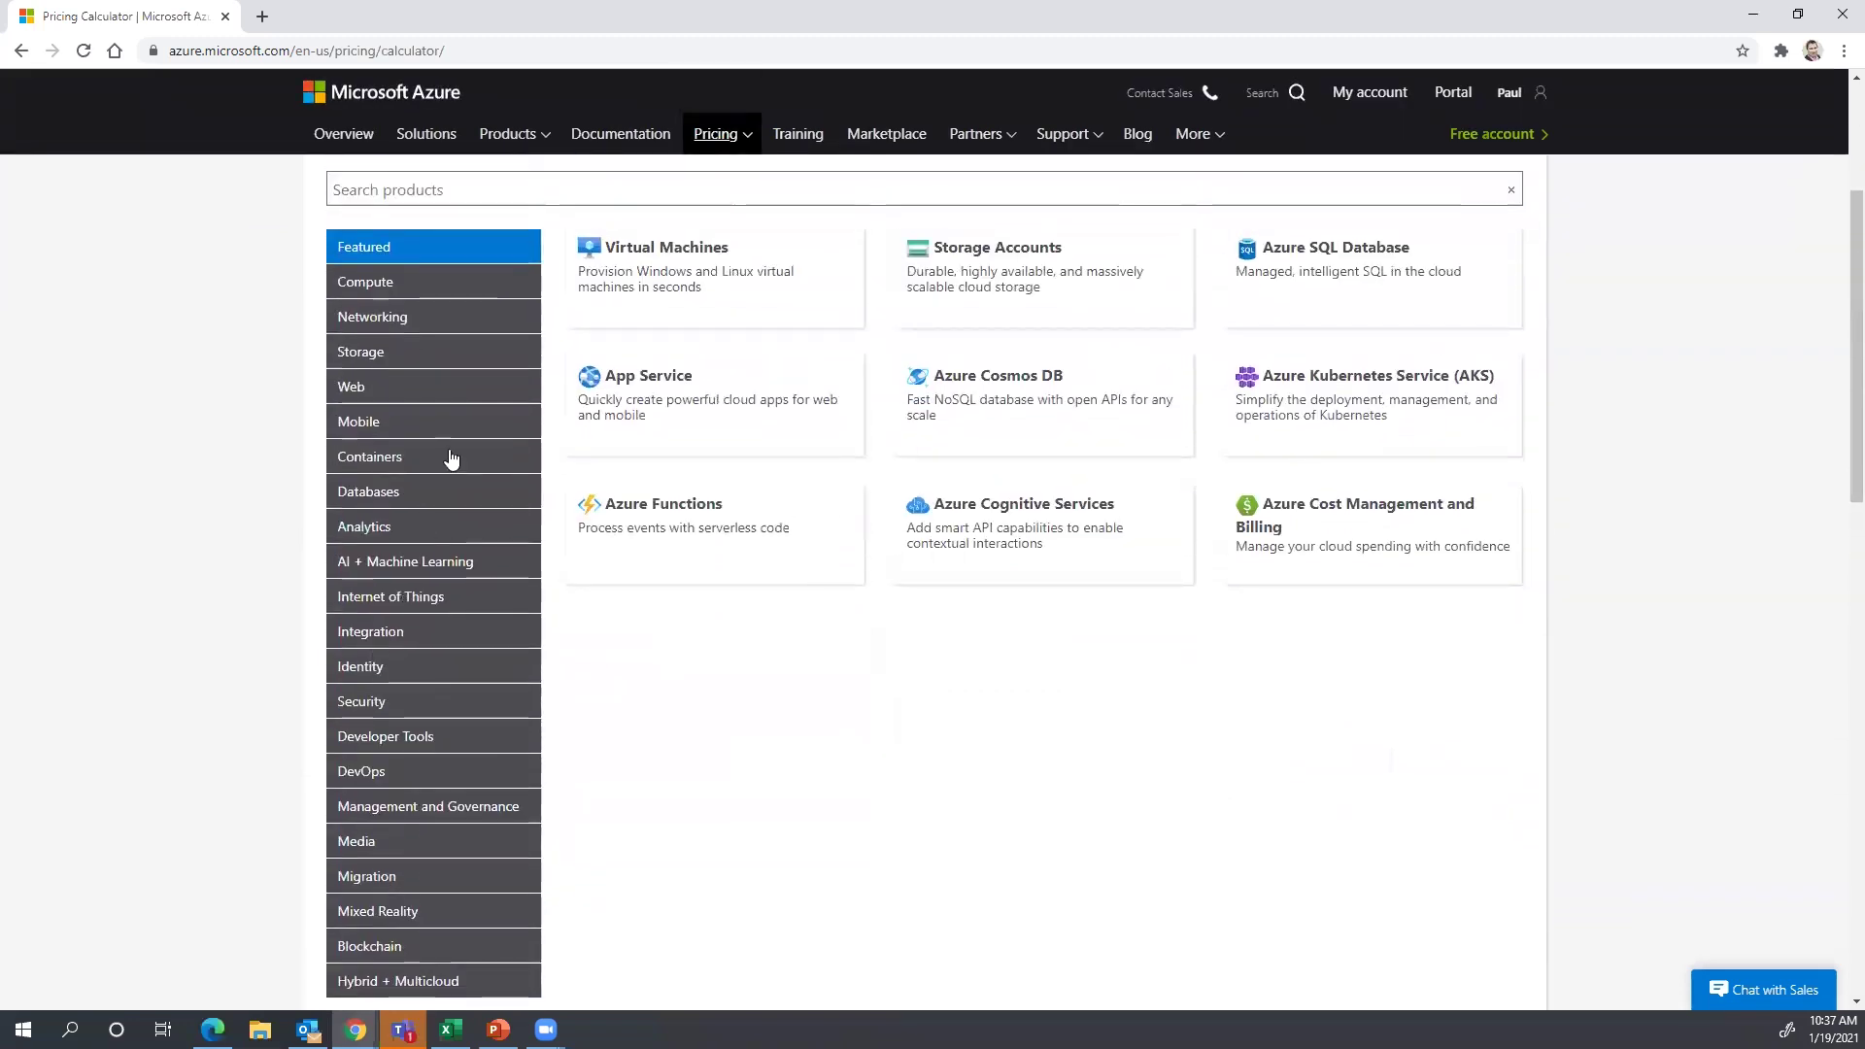
scroll(451, 458, "up", 1)
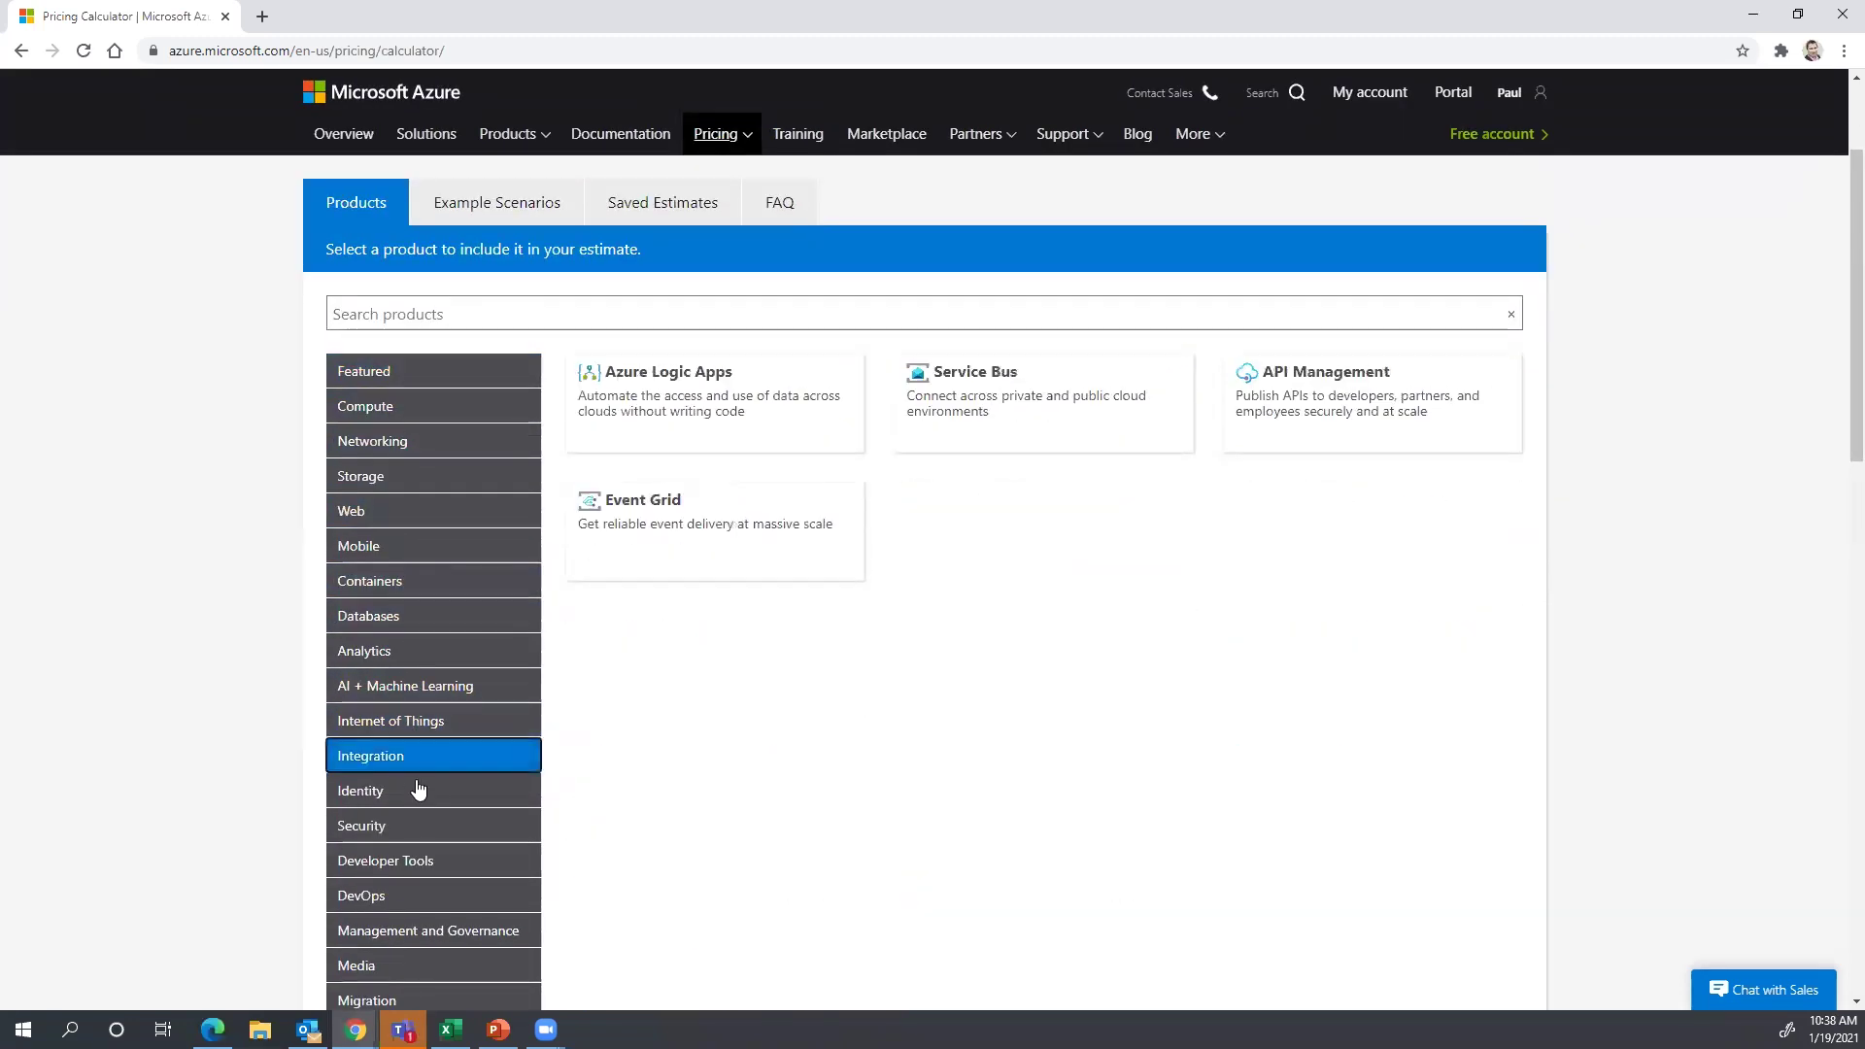
scroll(419, 790, "down", 2)
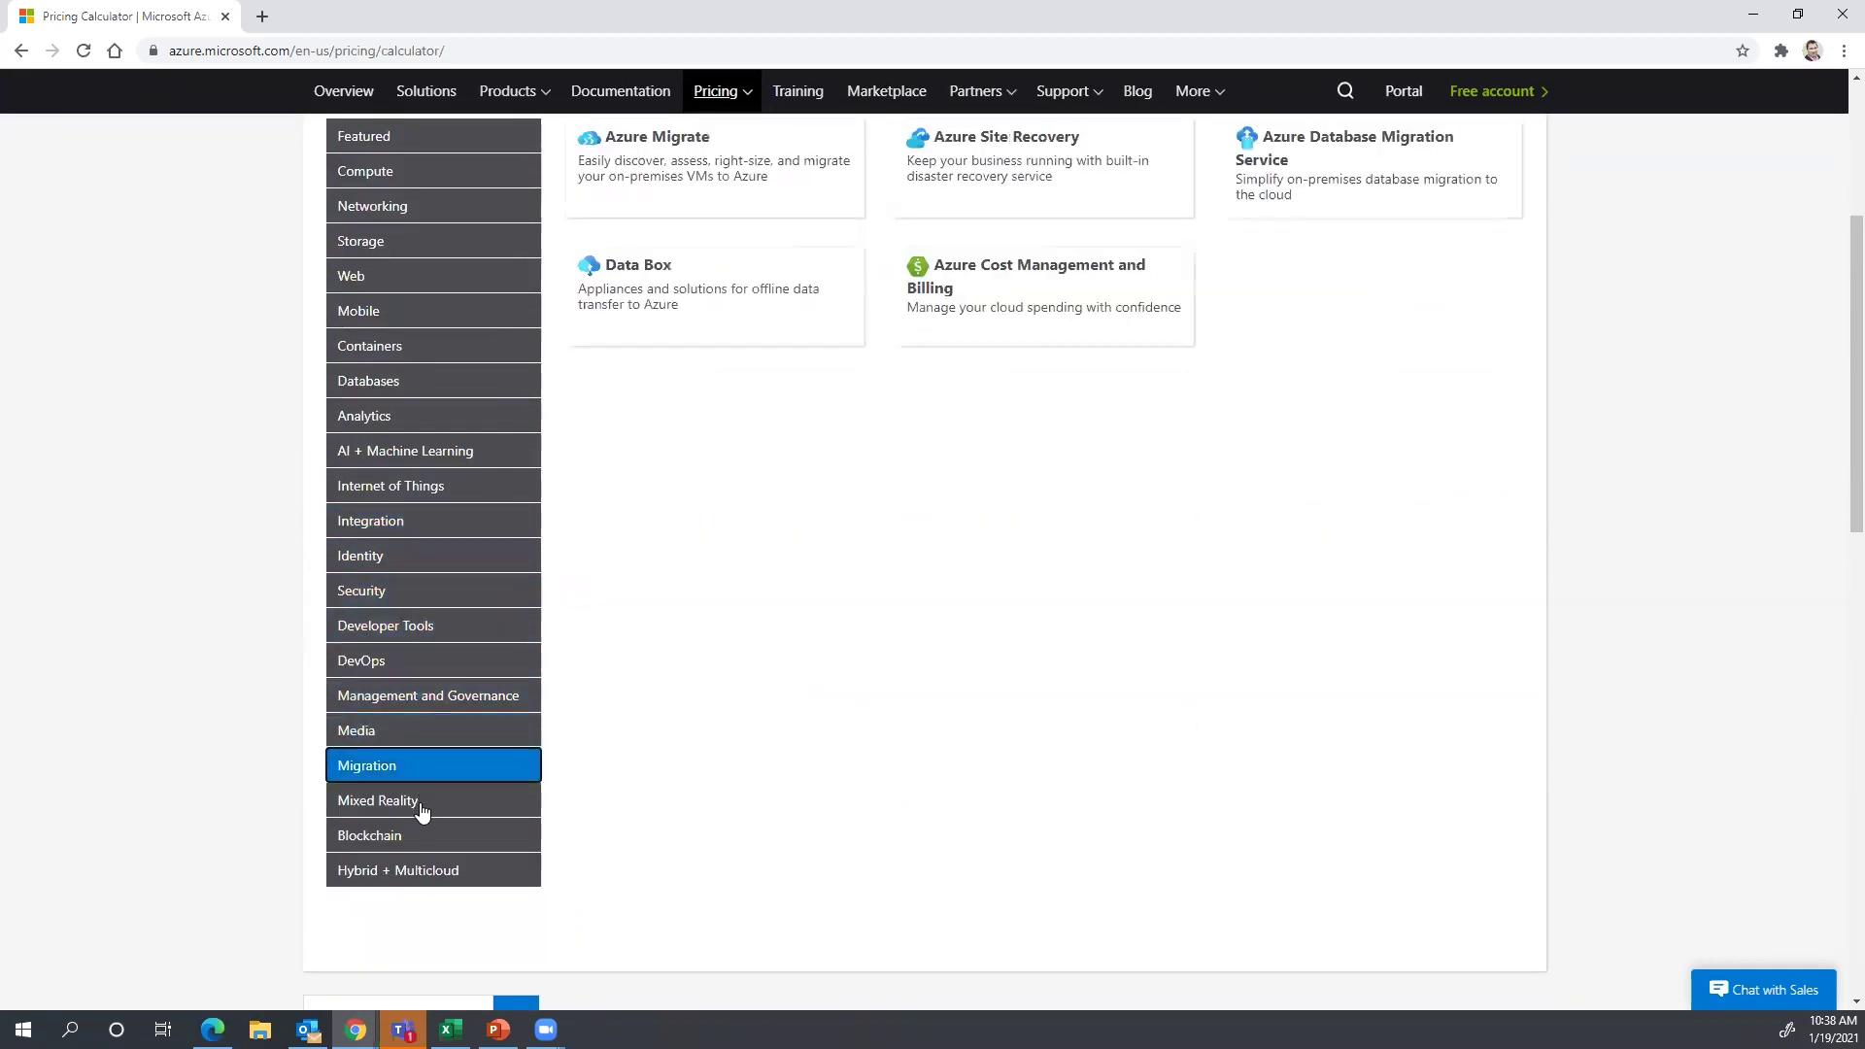
scroll(423, 852, "up", 1)
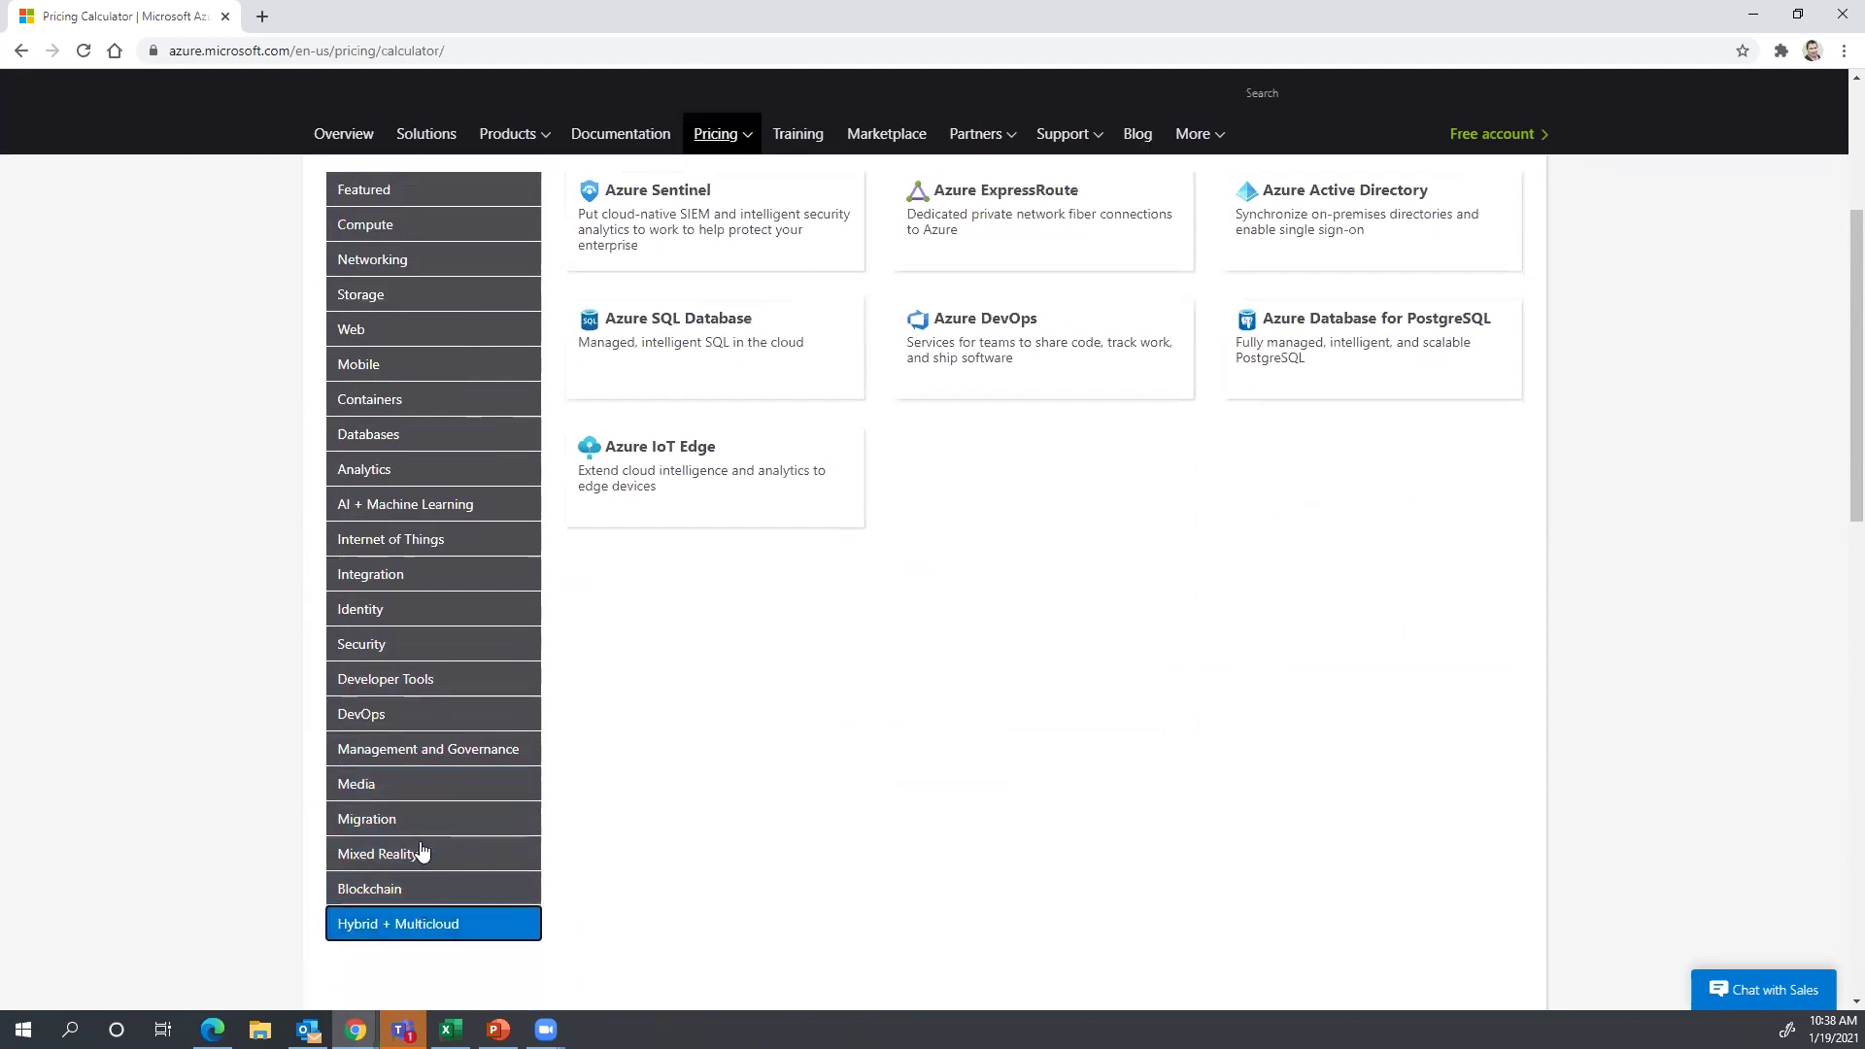
scroll(423, 853, "up", 4)
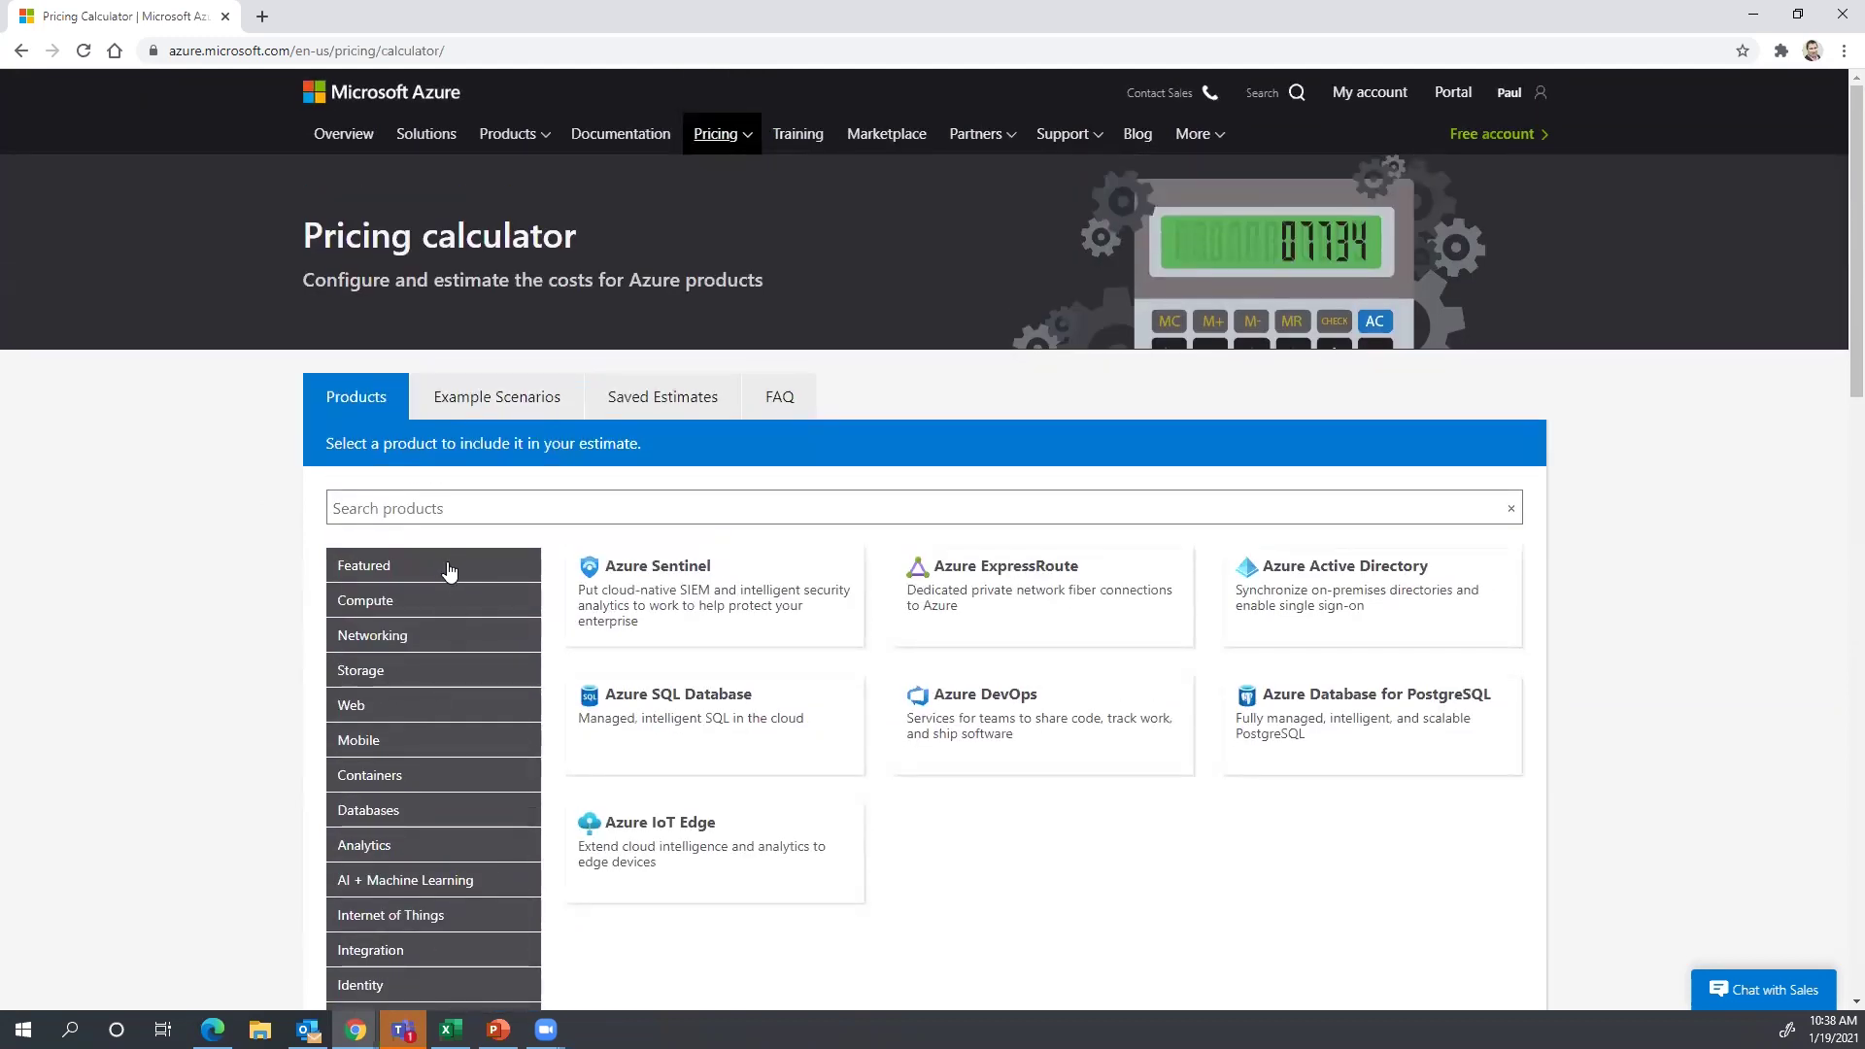
left_click(449, 569)
scroll(184, 666, "down", 2)
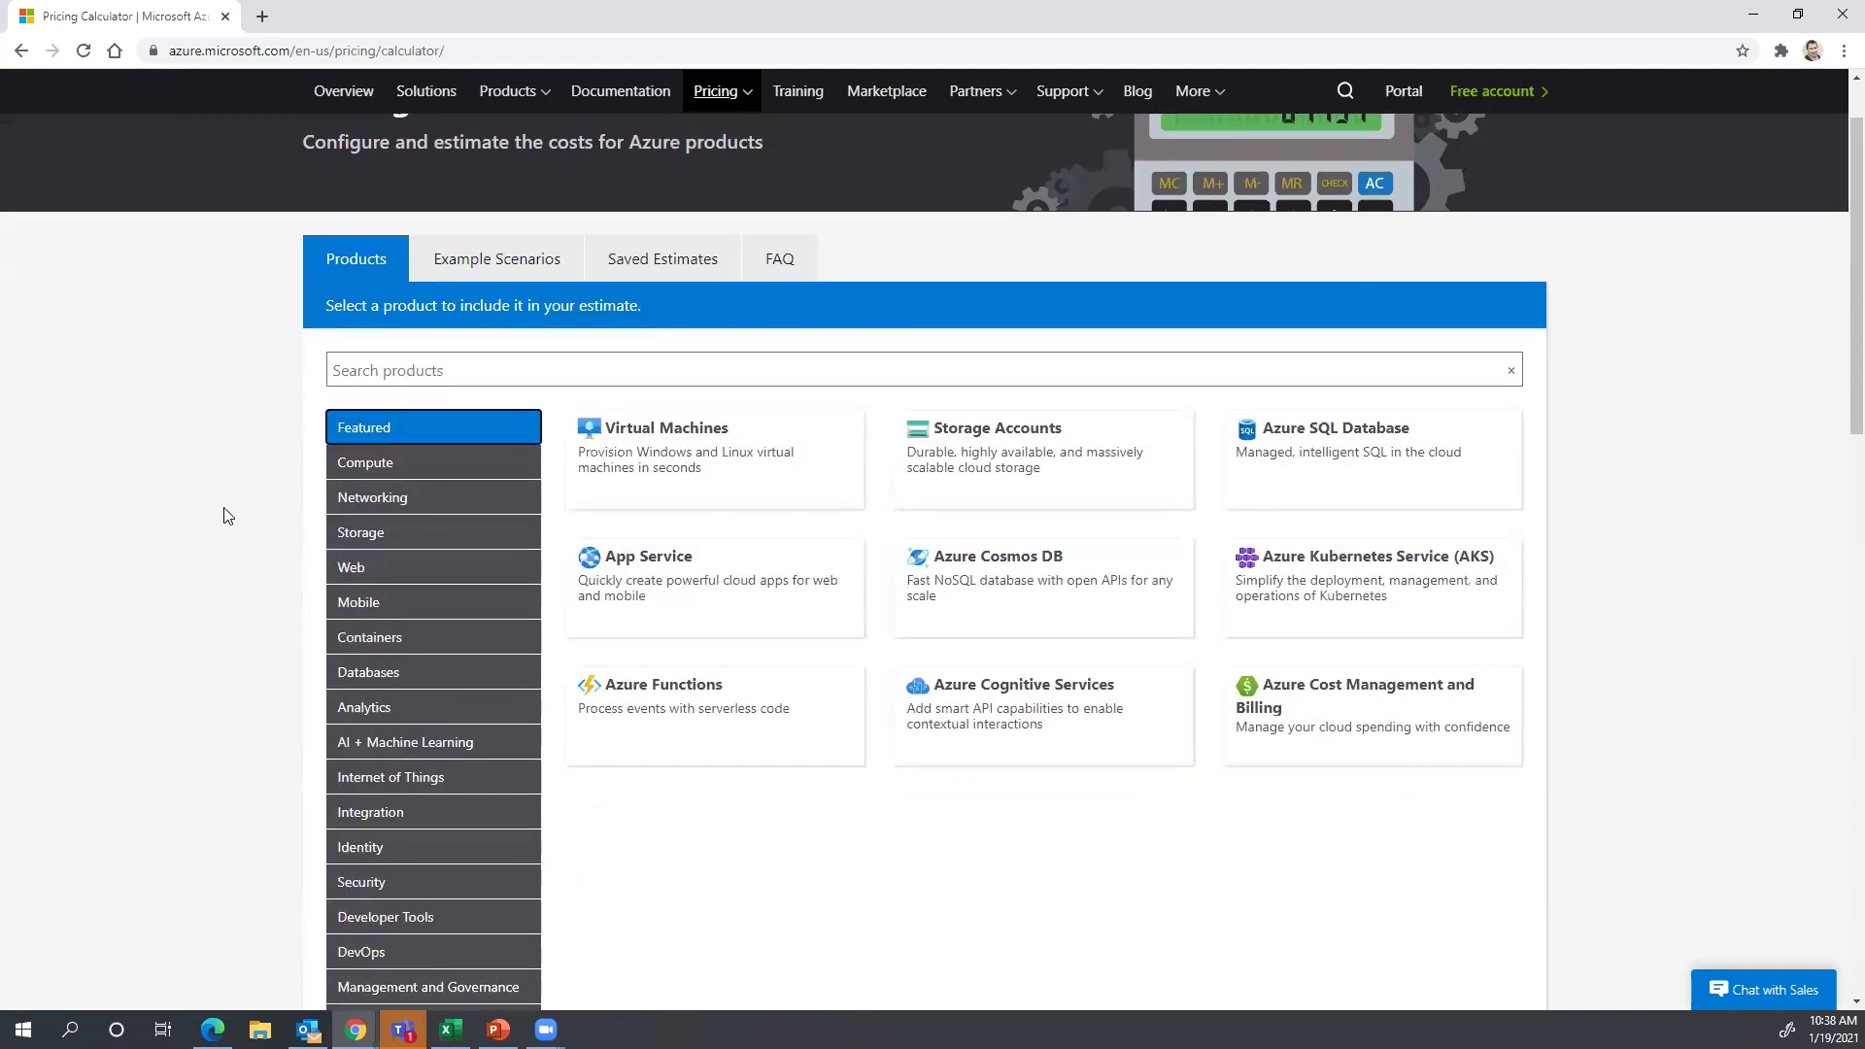
scroll(227, 513, "down", 1)
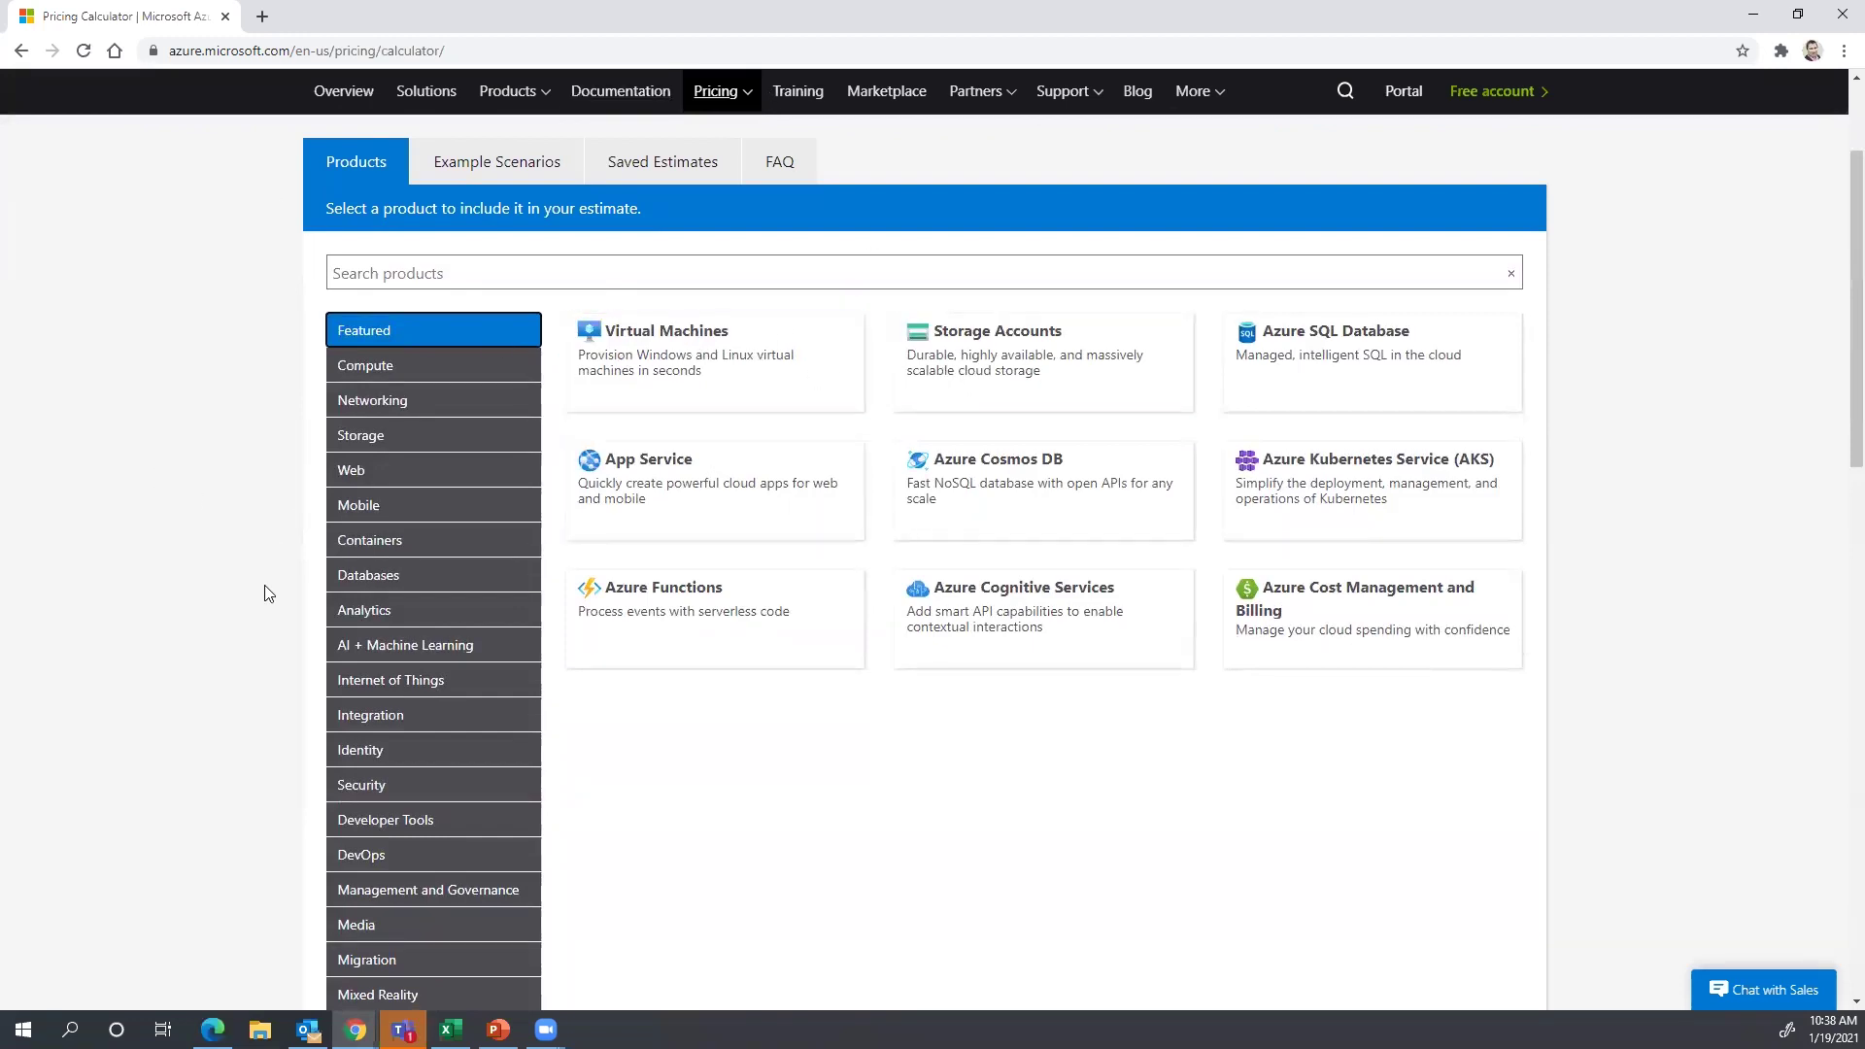
- Add VPN Gateway from the Networking products to the estimate and open its configuration
left_click(429, 408)
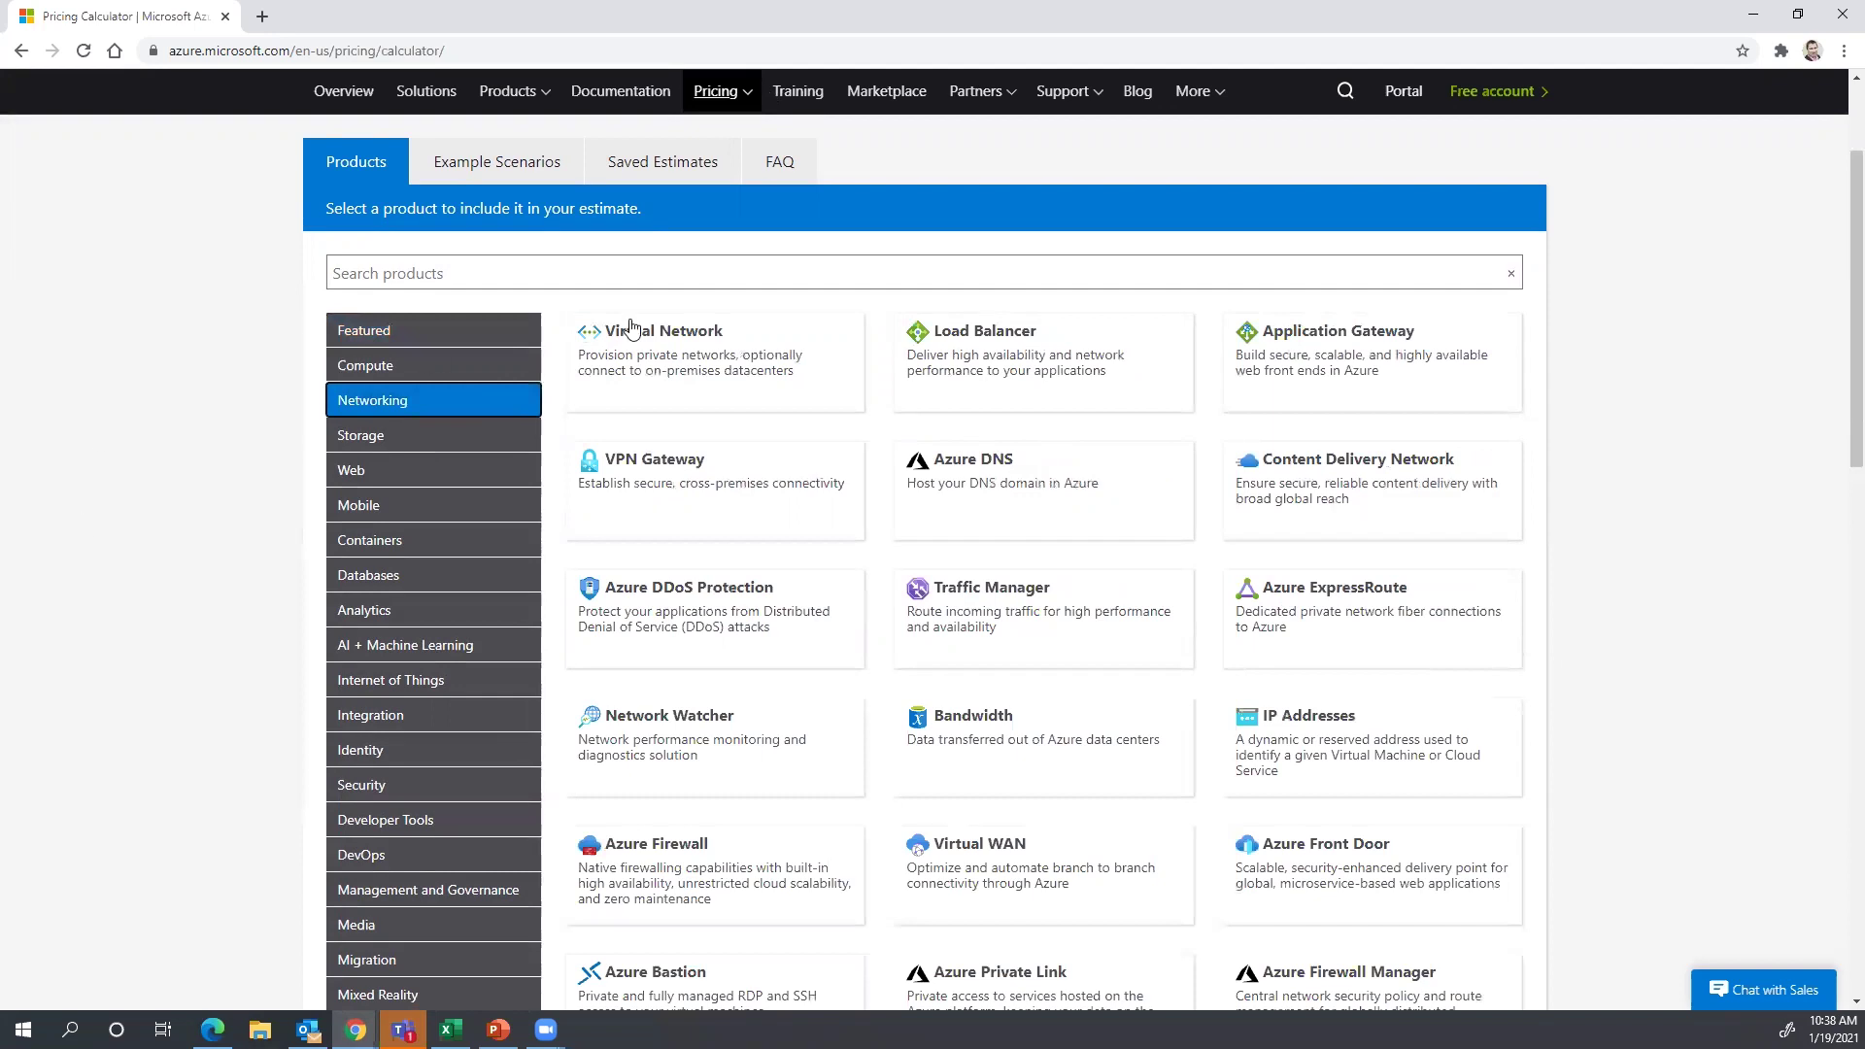
left_click(749, 493)
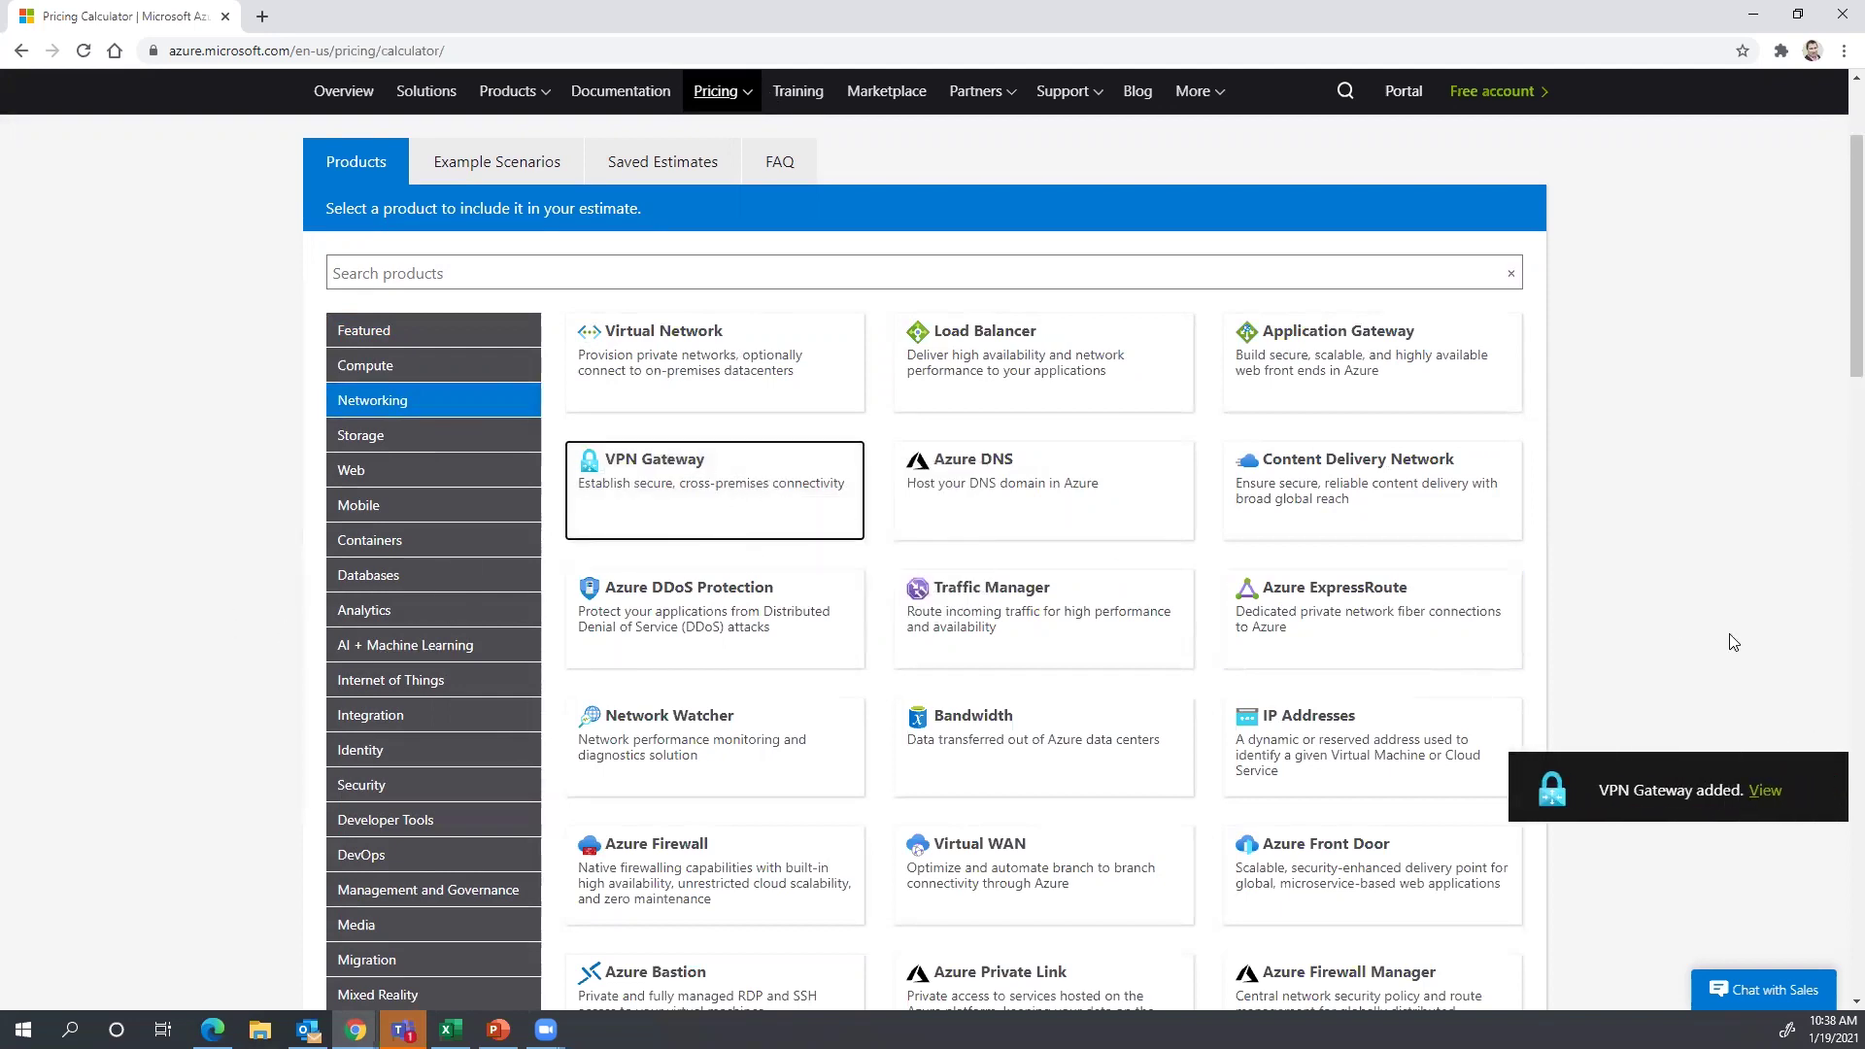
left_click(1765, 790)
- Name the estimate "SBM Demo" and dismiss the tip about rearranging services
scroll(1049, 520, "up", 5)
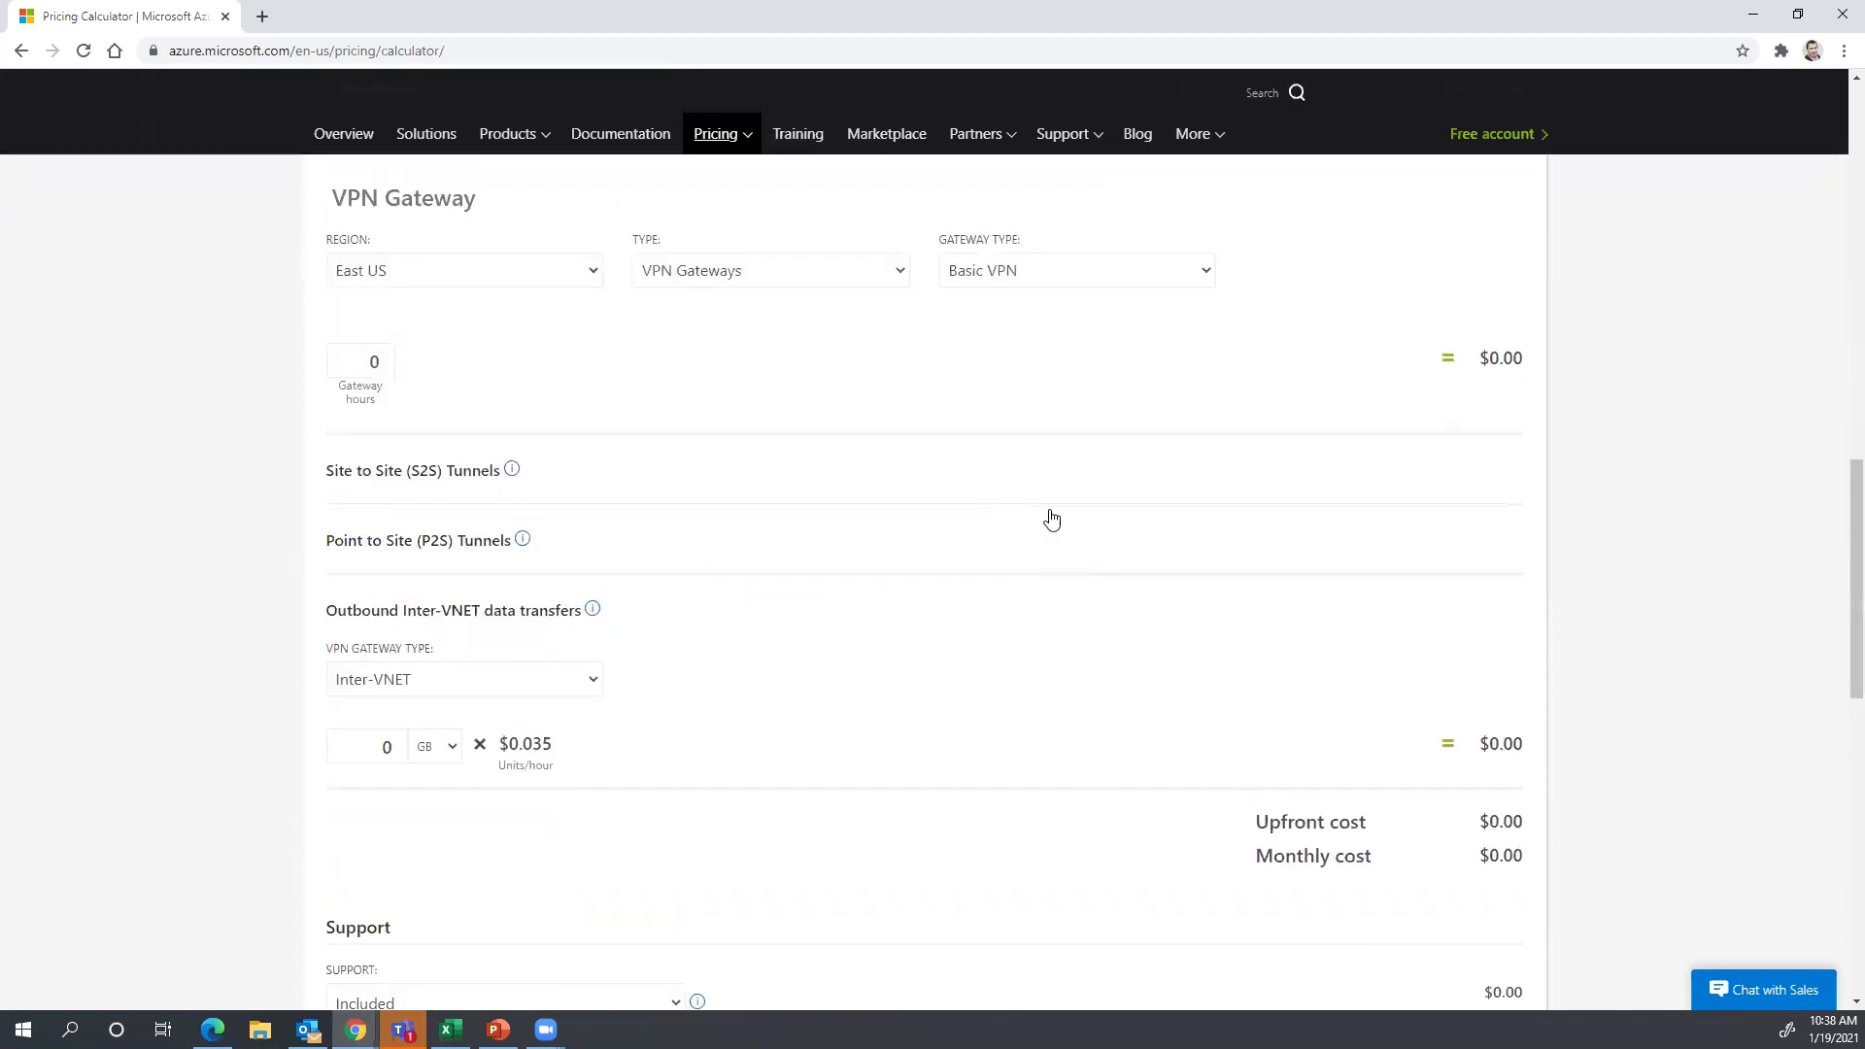
scroll(1056, 516, "up", 2)
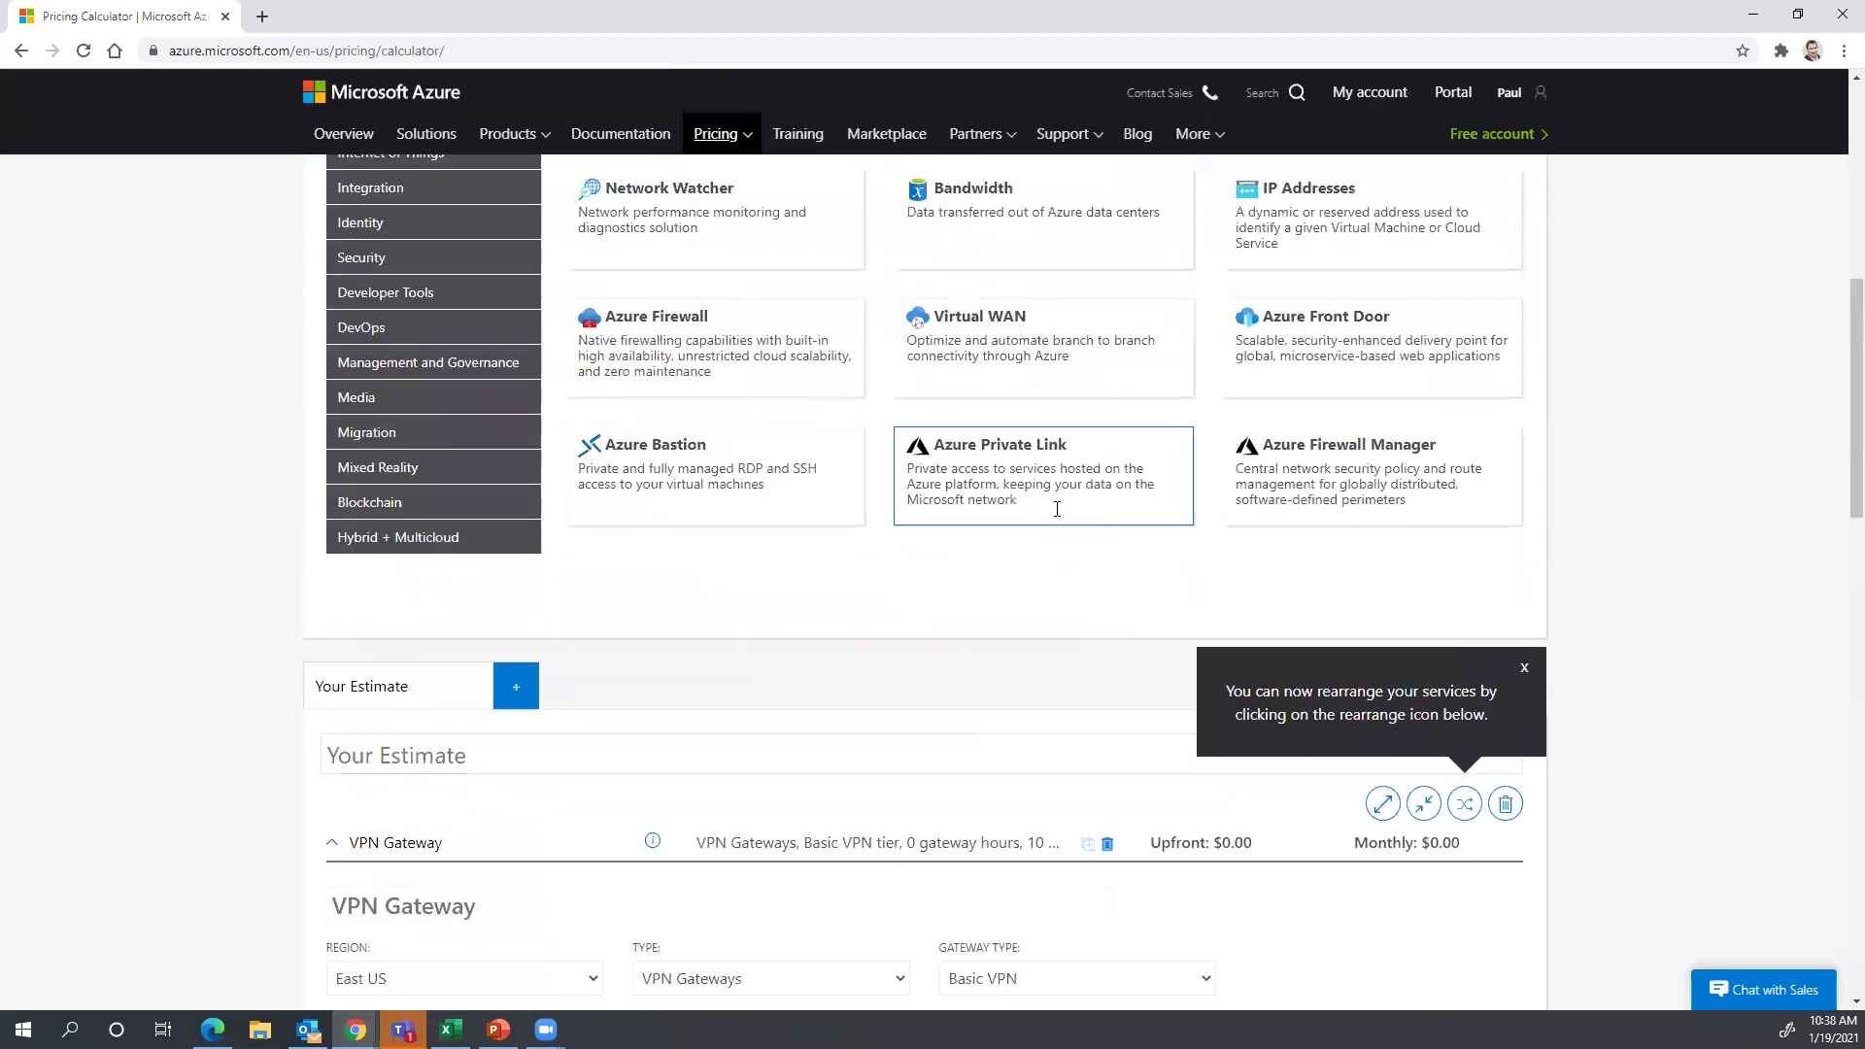
scroll(1057, 516, "down", 5)
left_click(503, 288)
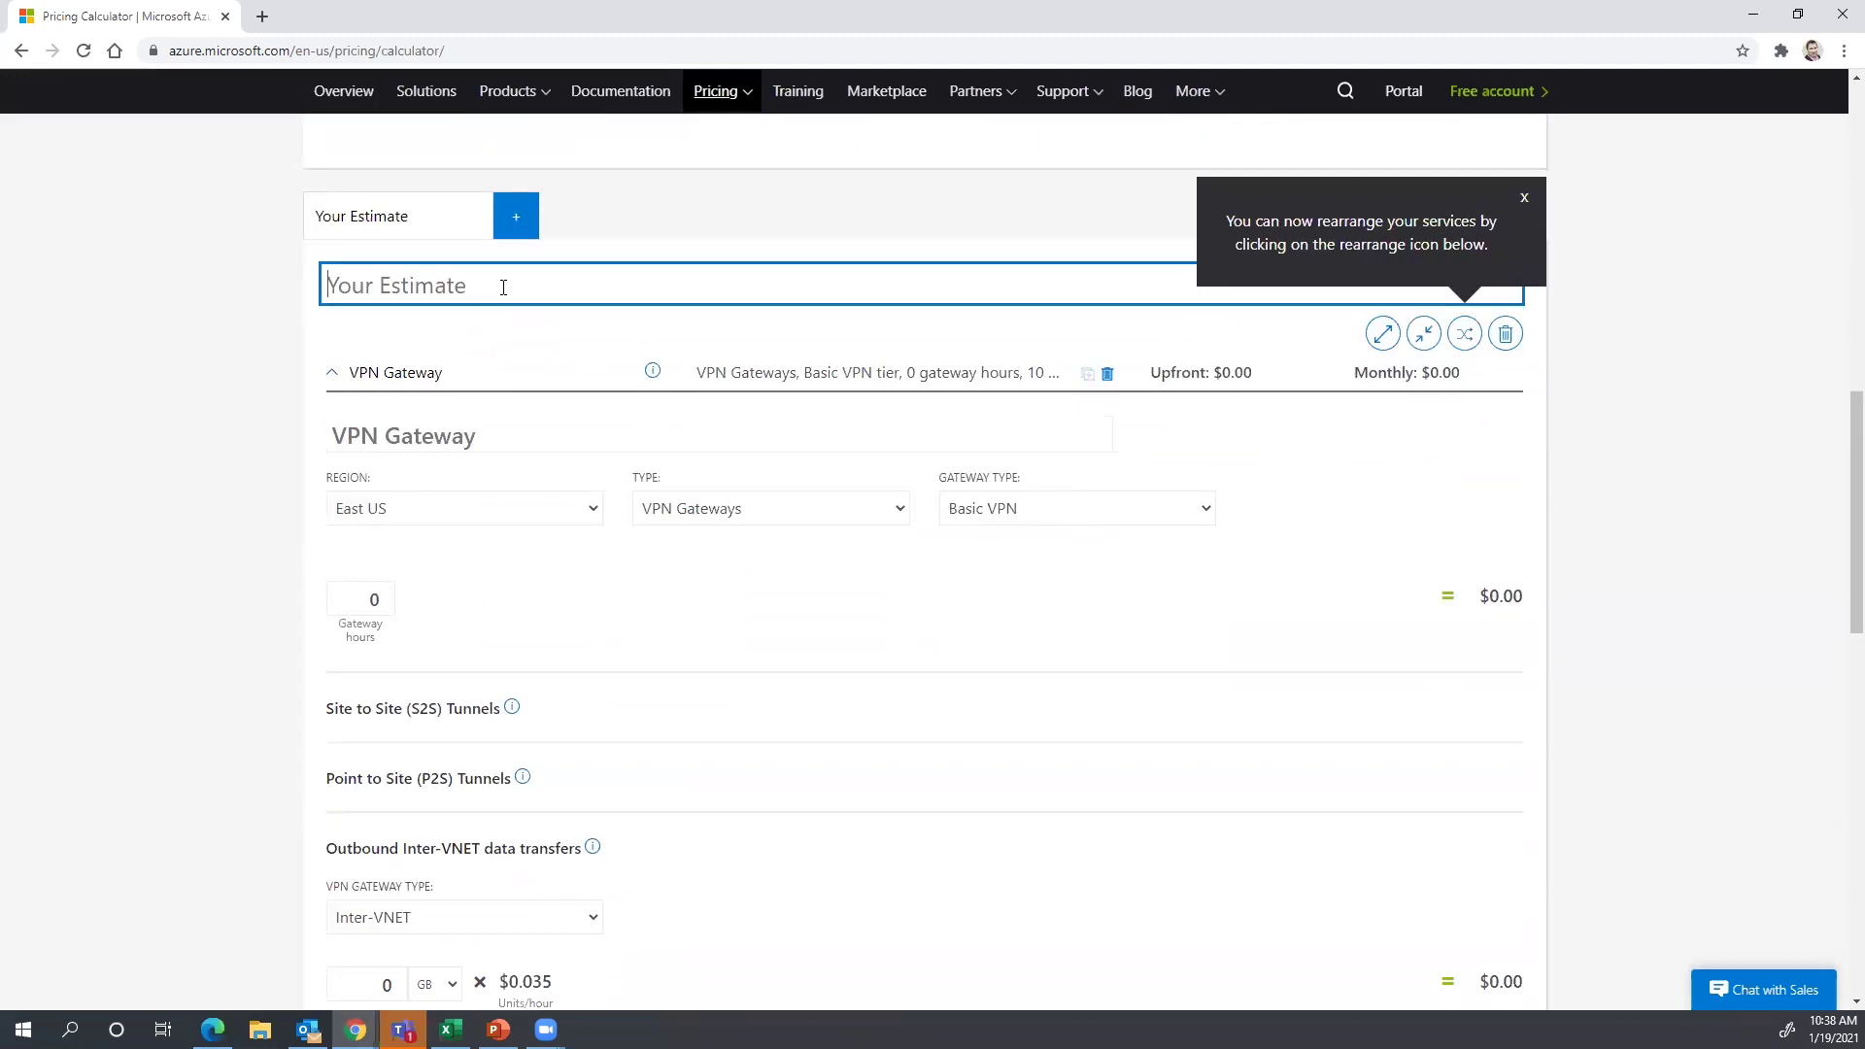
type("SB")
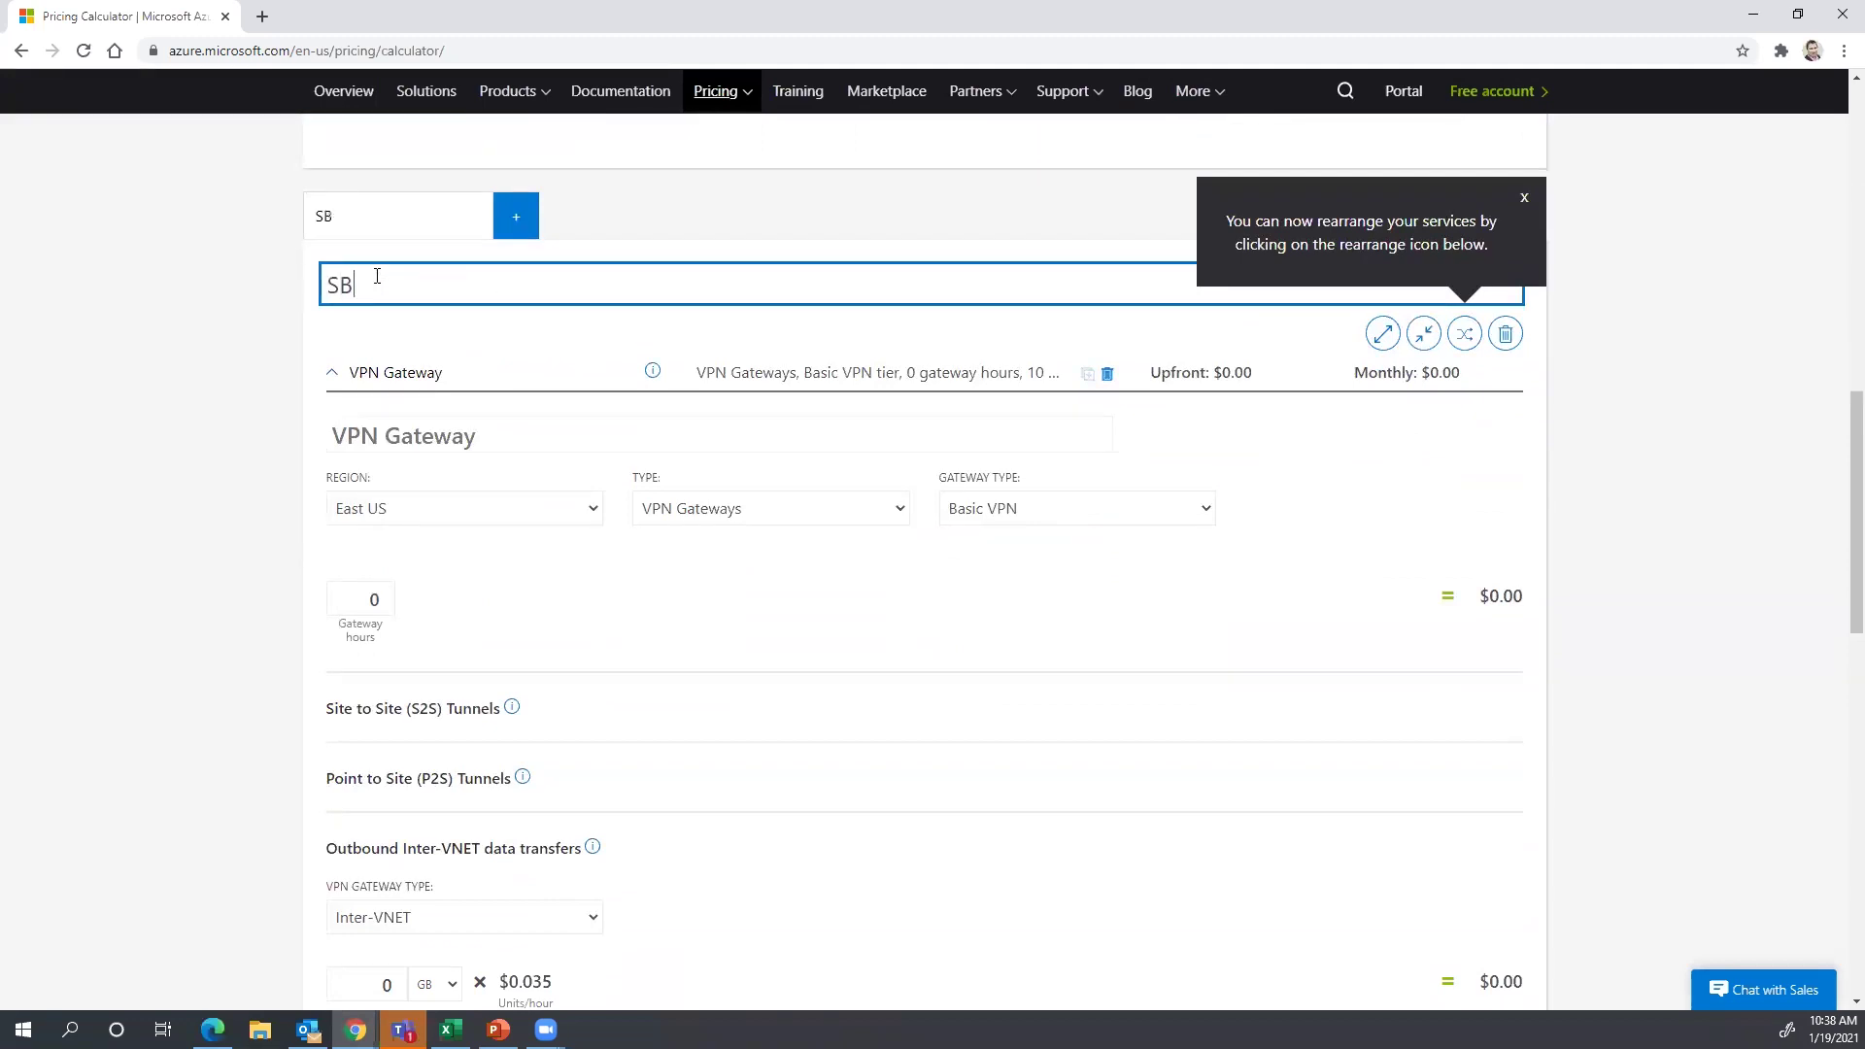
type("M Demo")
left_click(207, 306)
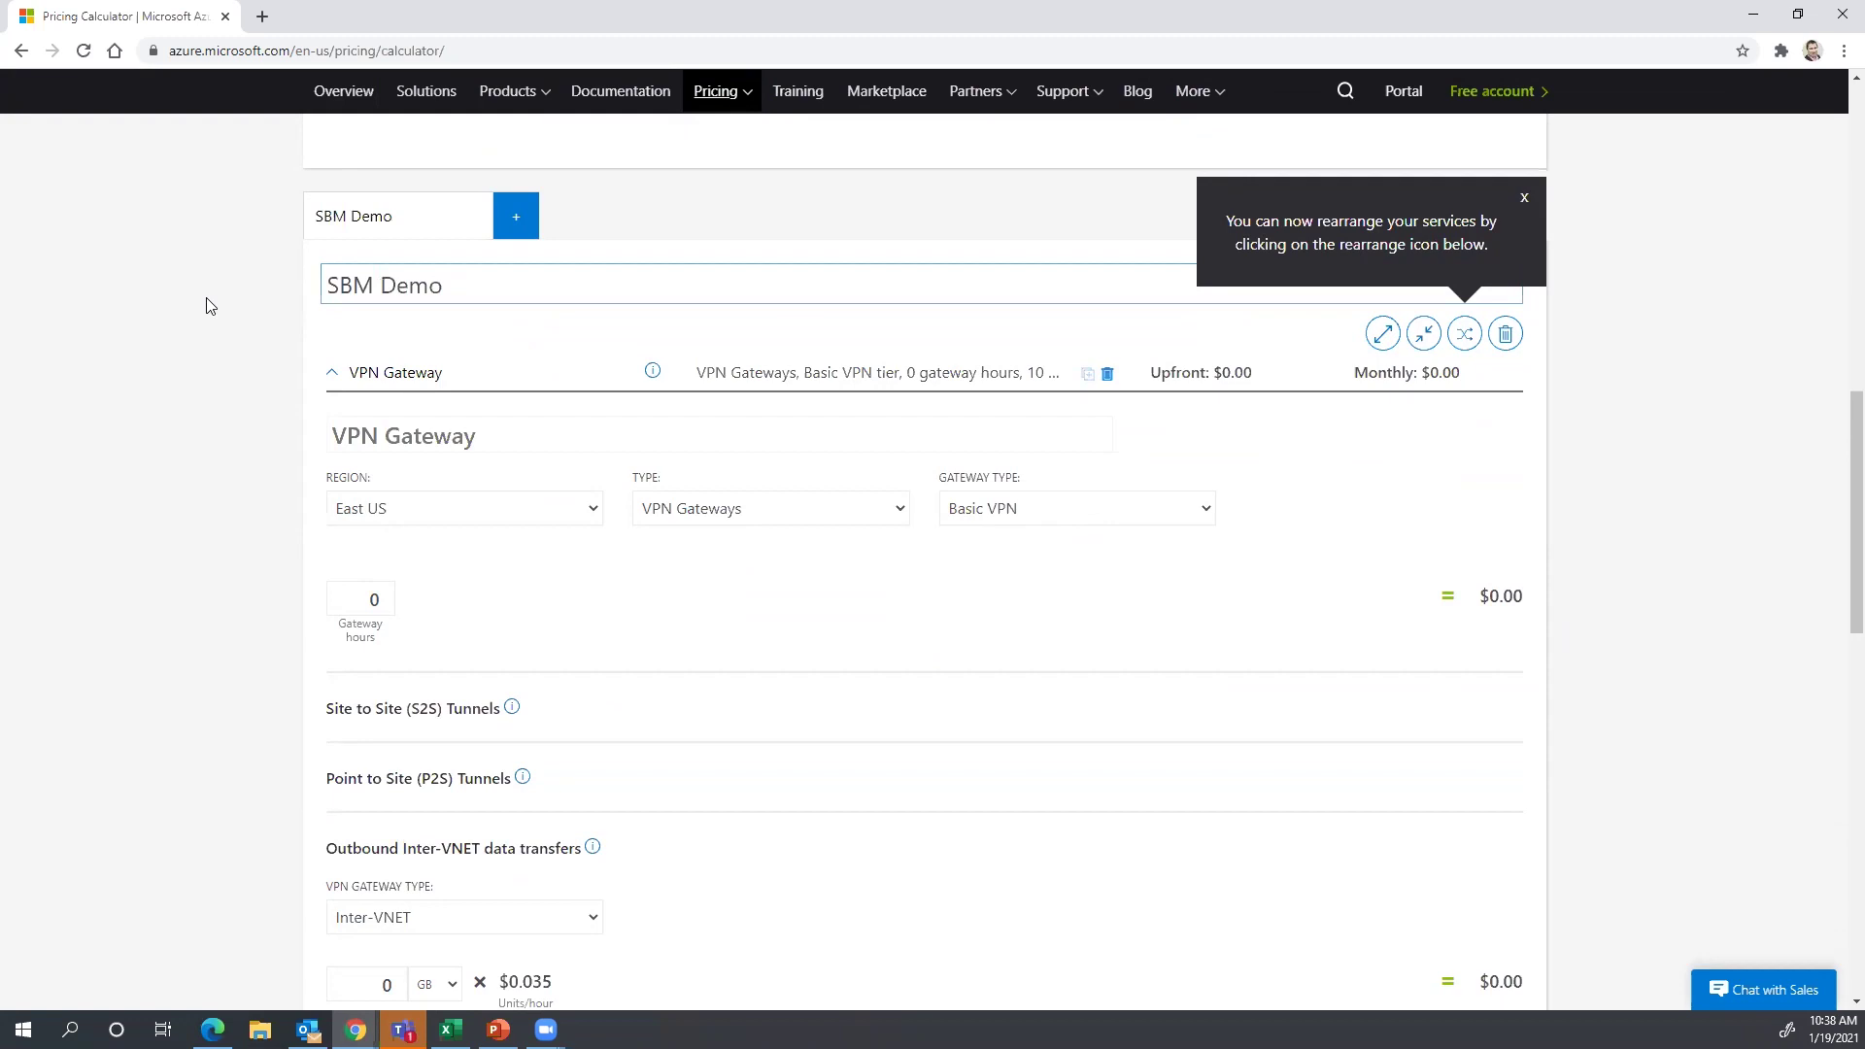
left_click(1524, 211)
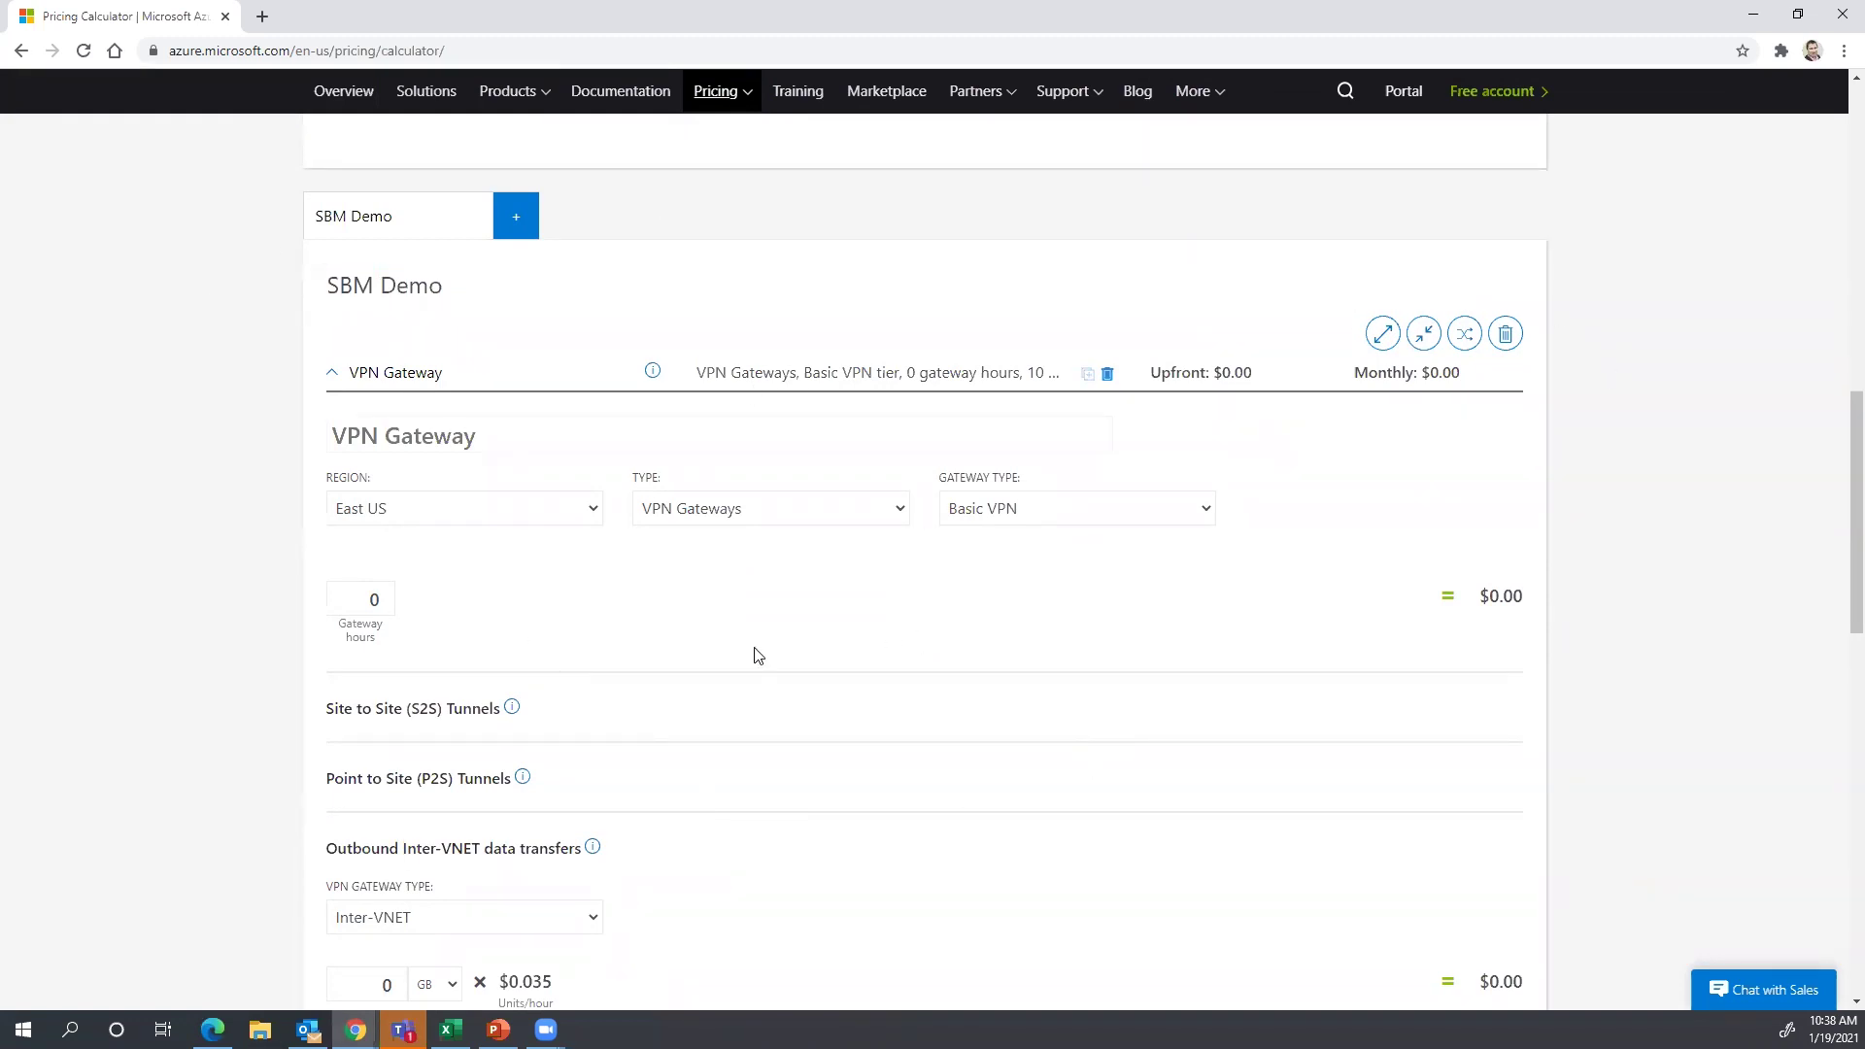
- Set the VPN gateway's region to North Central US and its gateway type to VpnGw1
left_click(587, 509)
left_click(539, 134)
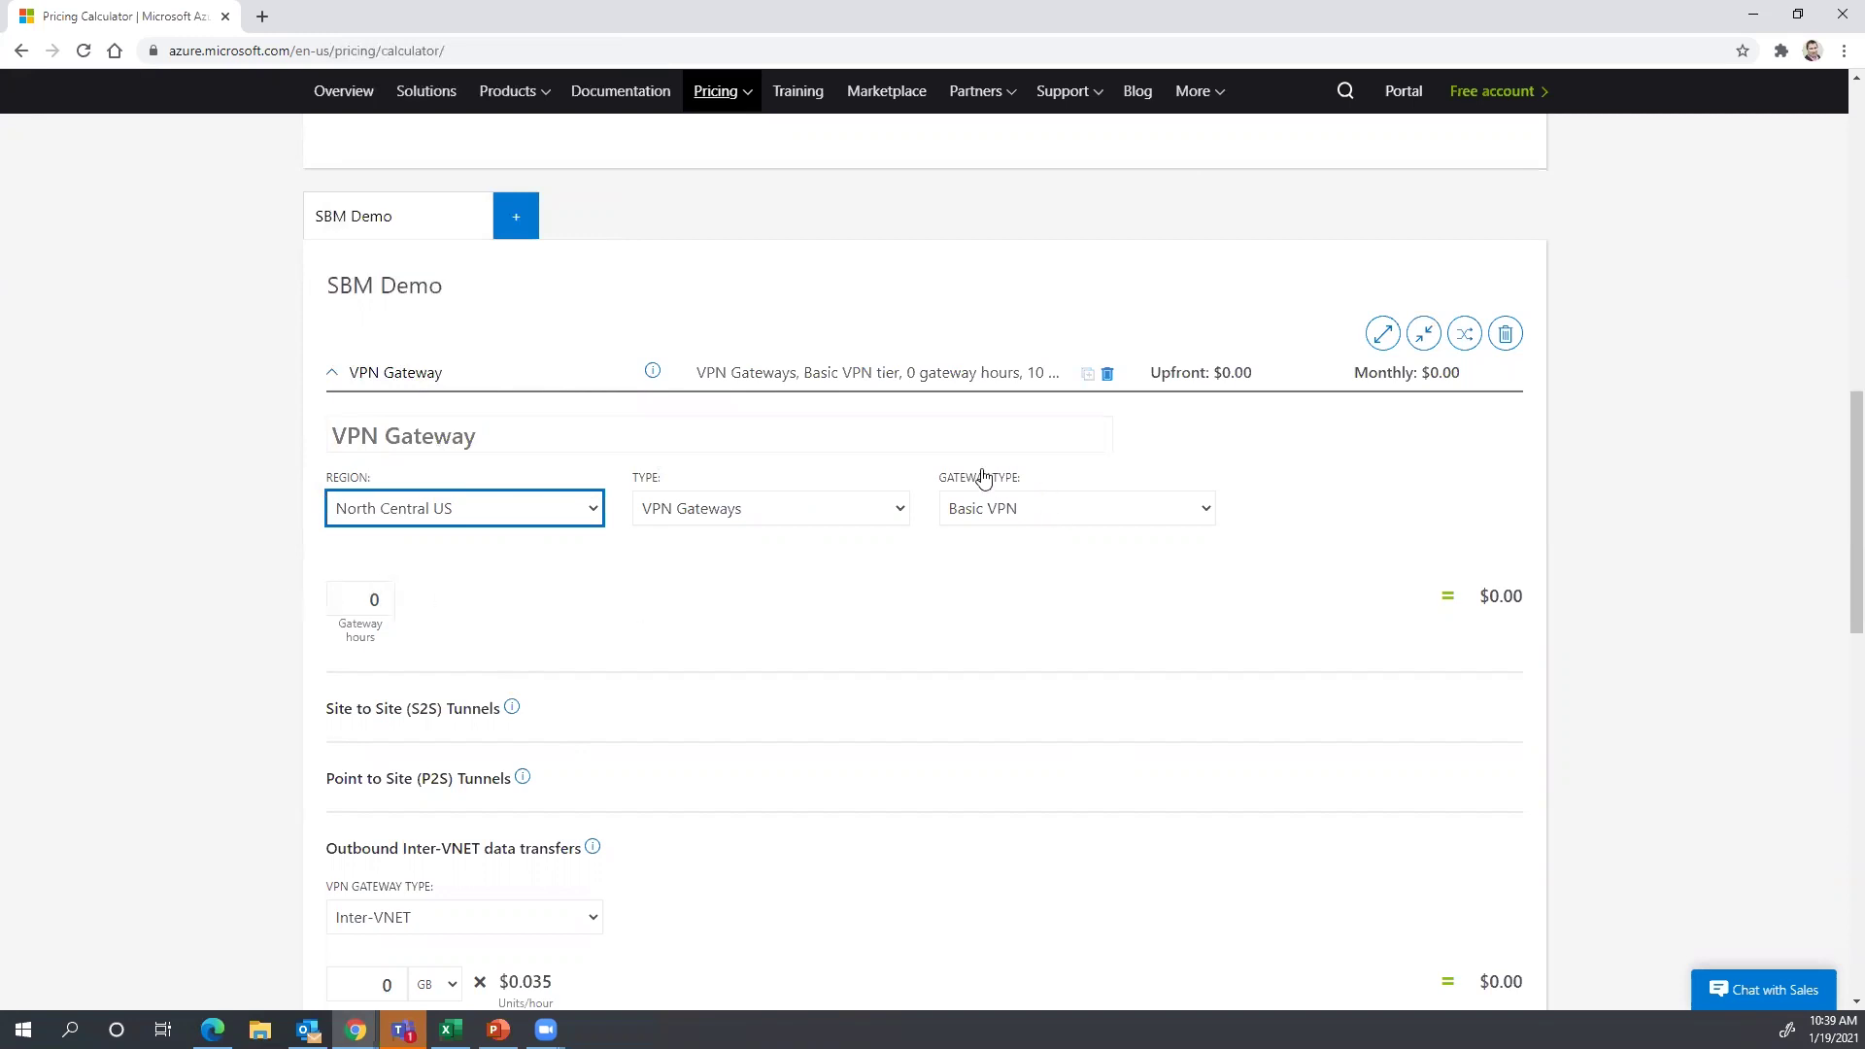
left_click(1156, 506)
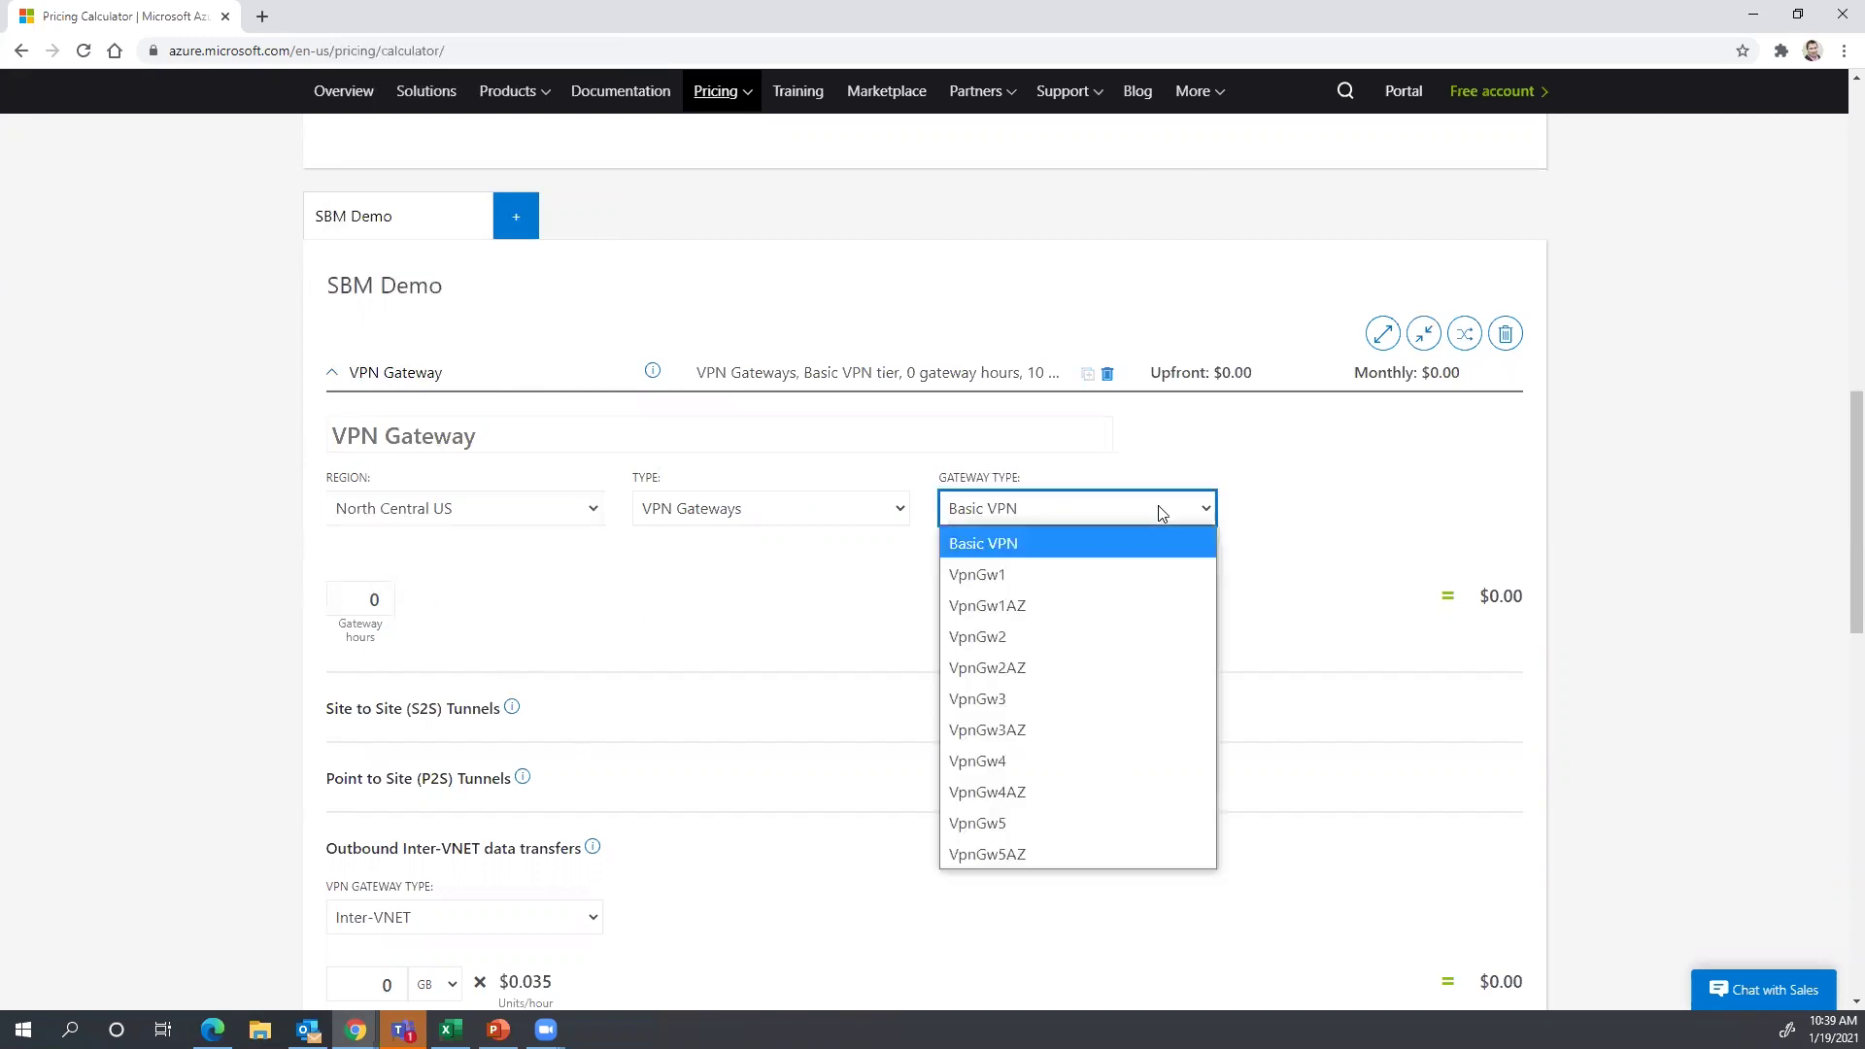
left_click(1171, 574)
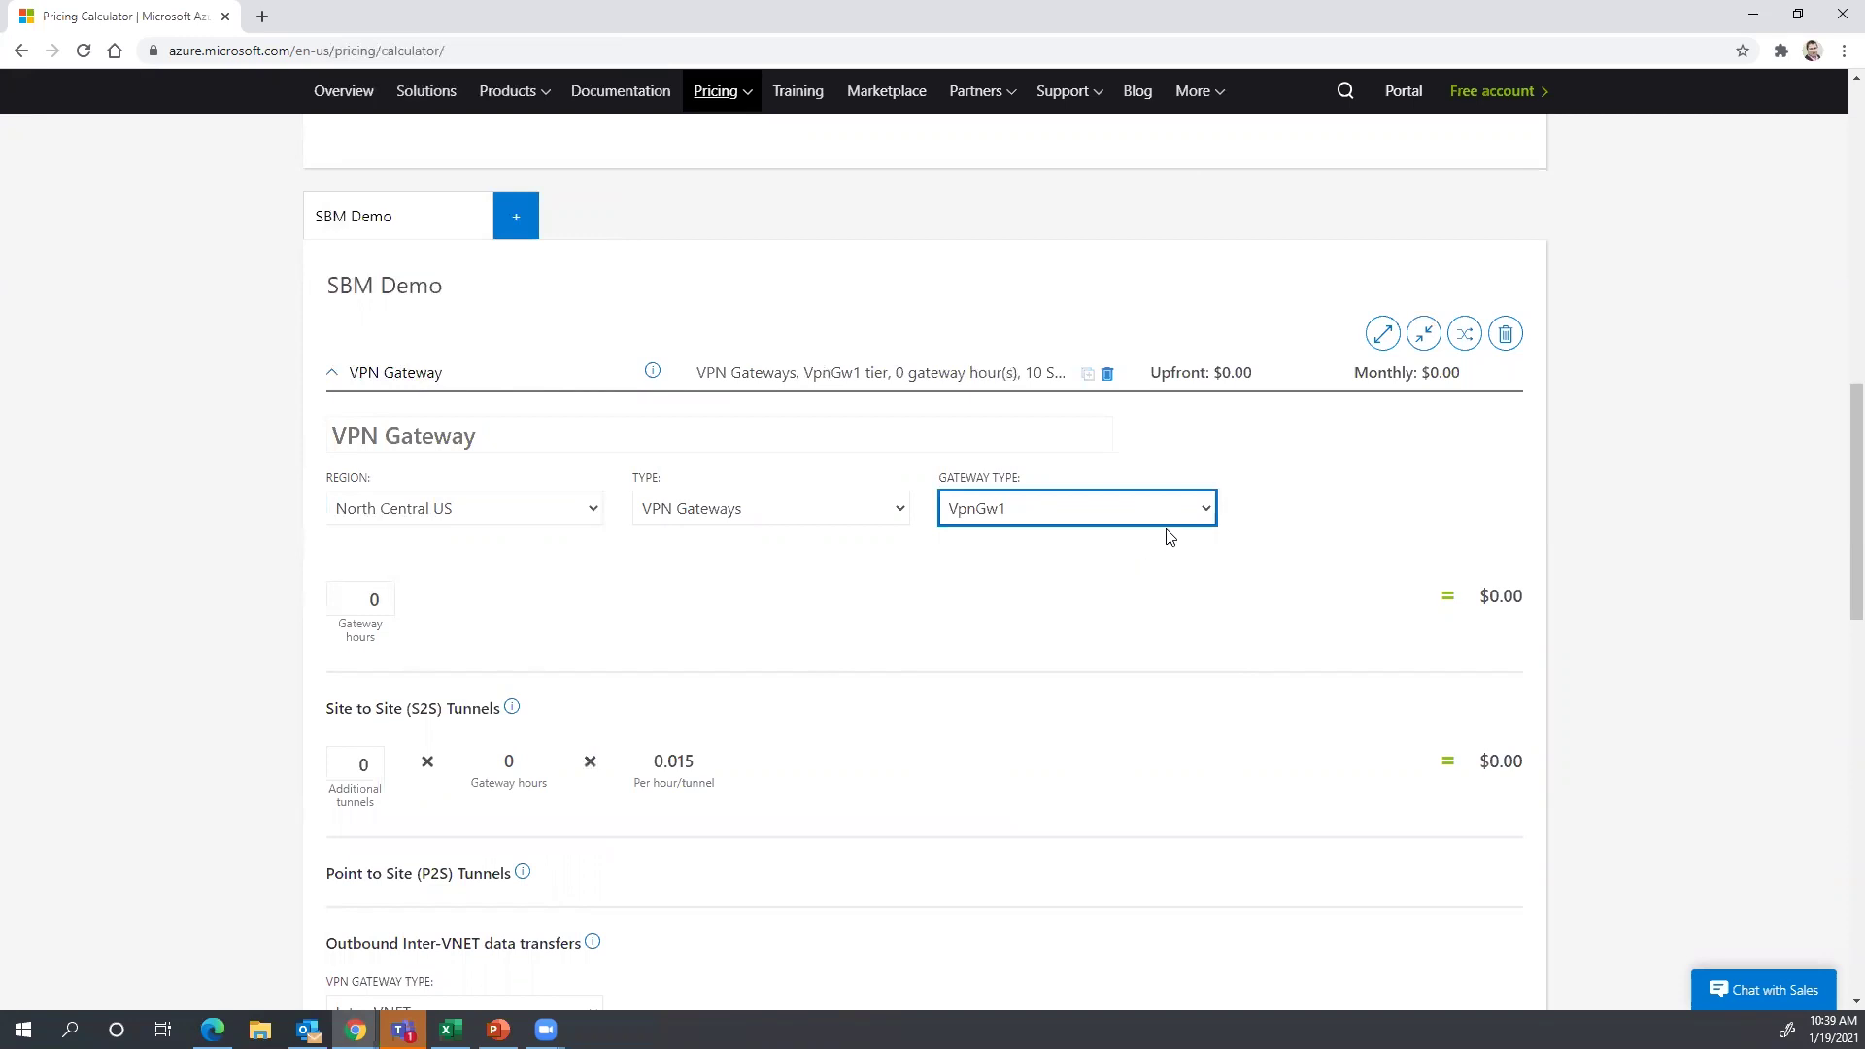
- Set the VPN gateway's usage to 720 gateway hours
double_click(353, 598)
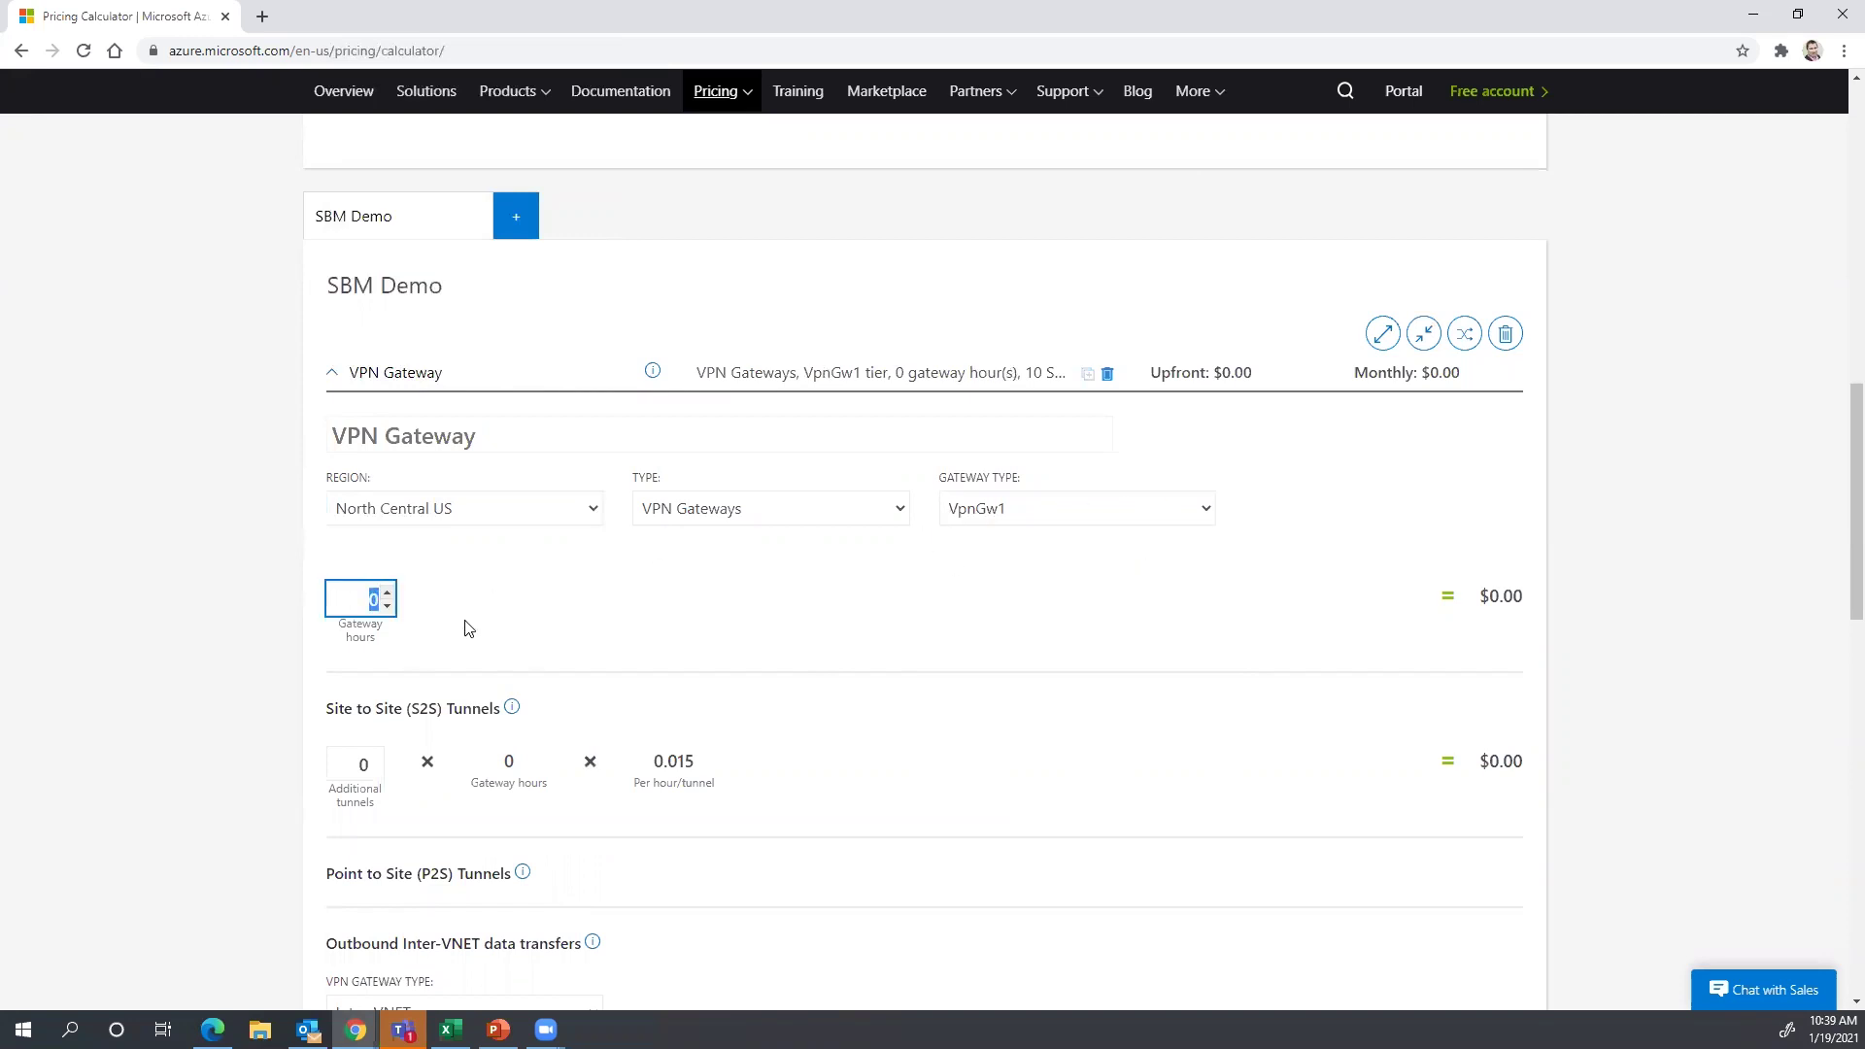
type("720")
left_click(469, 632)
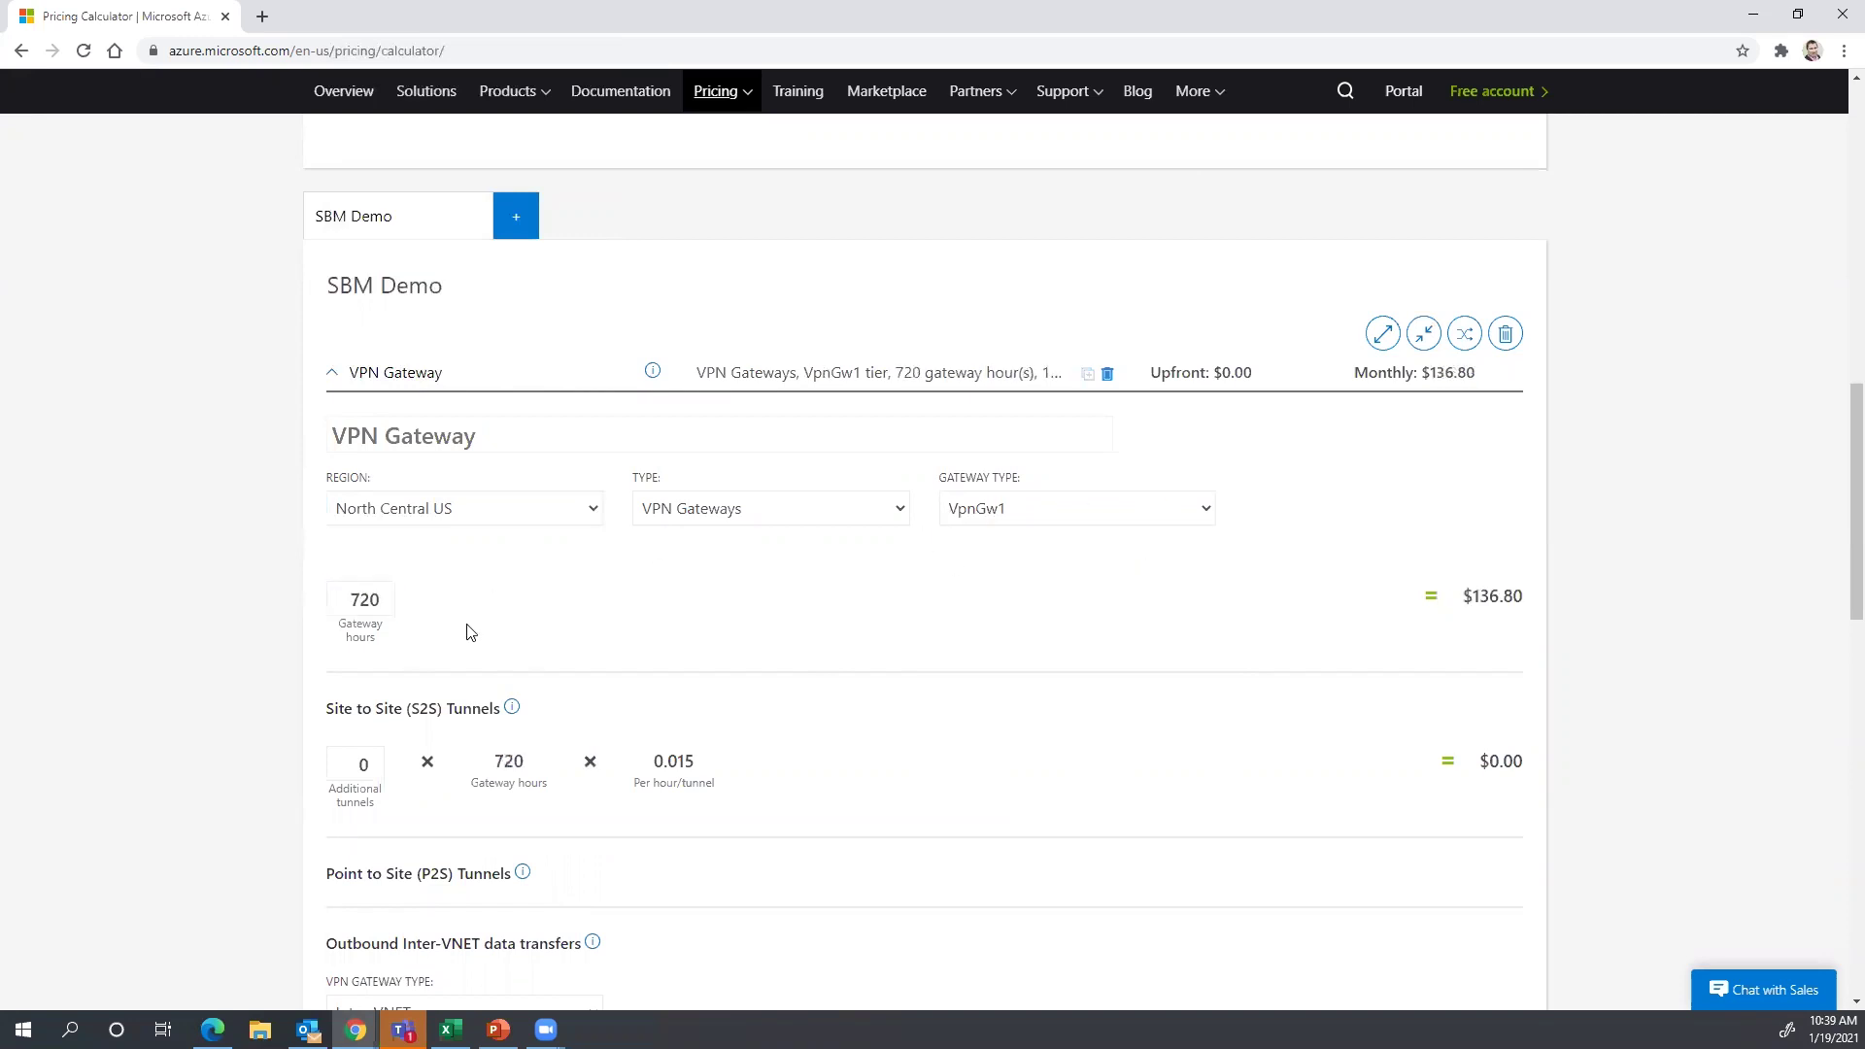
- Switch the gateway type to Basic VPN and check the information note on site-to-site tunnels
left_click(1150, 516)
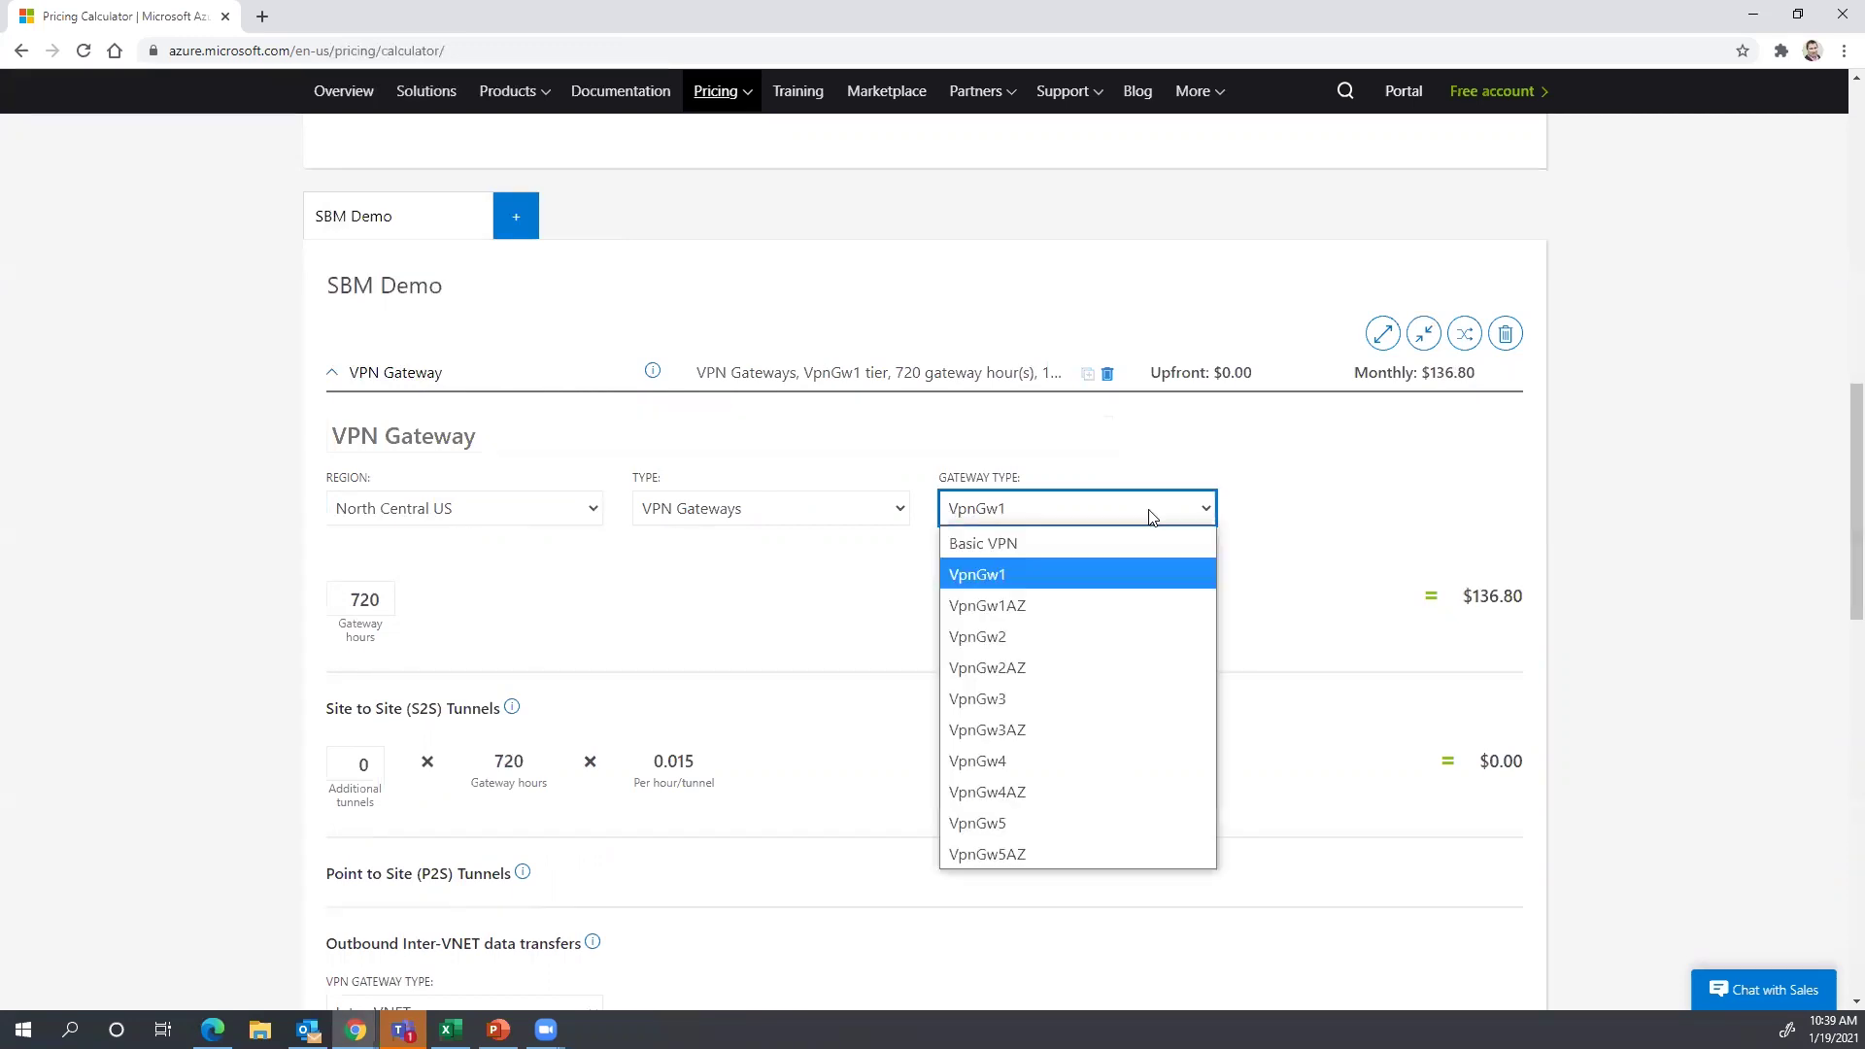
left_click(1089, 547)
scroll(947, 629, "down", 1)
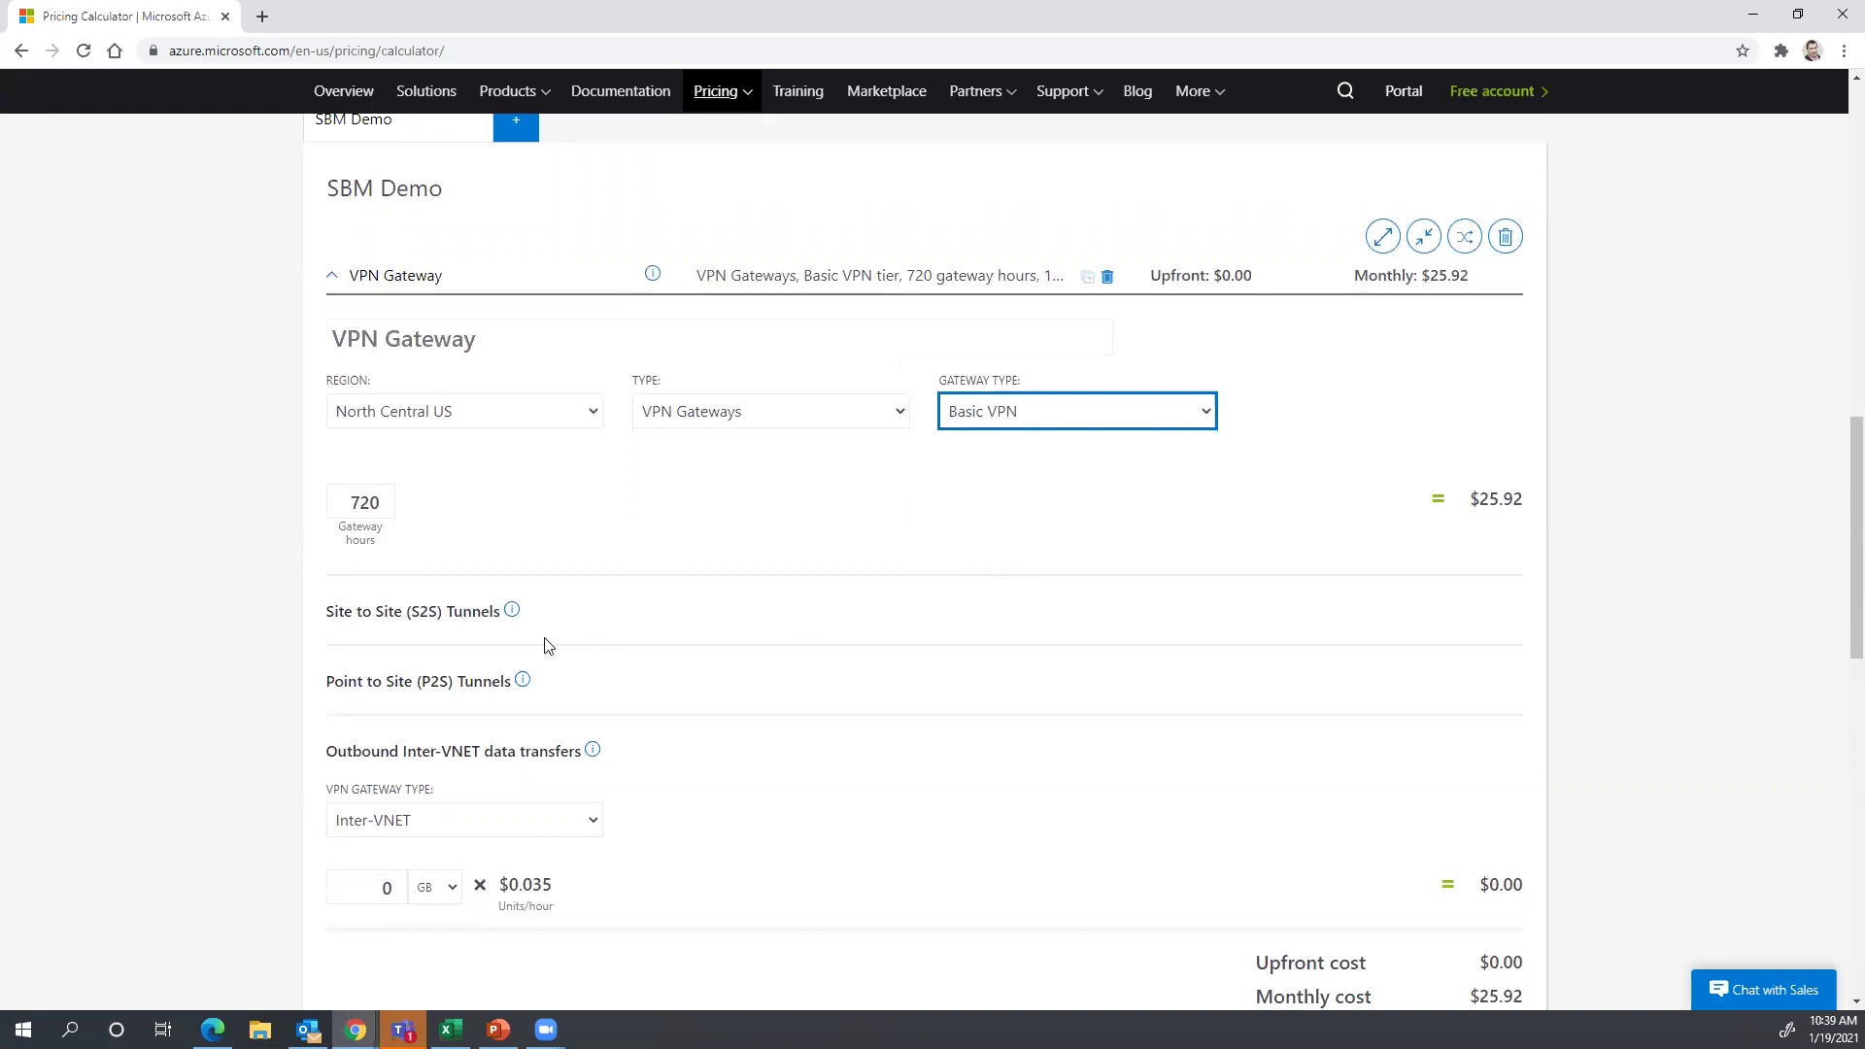
left_click(514, 614)
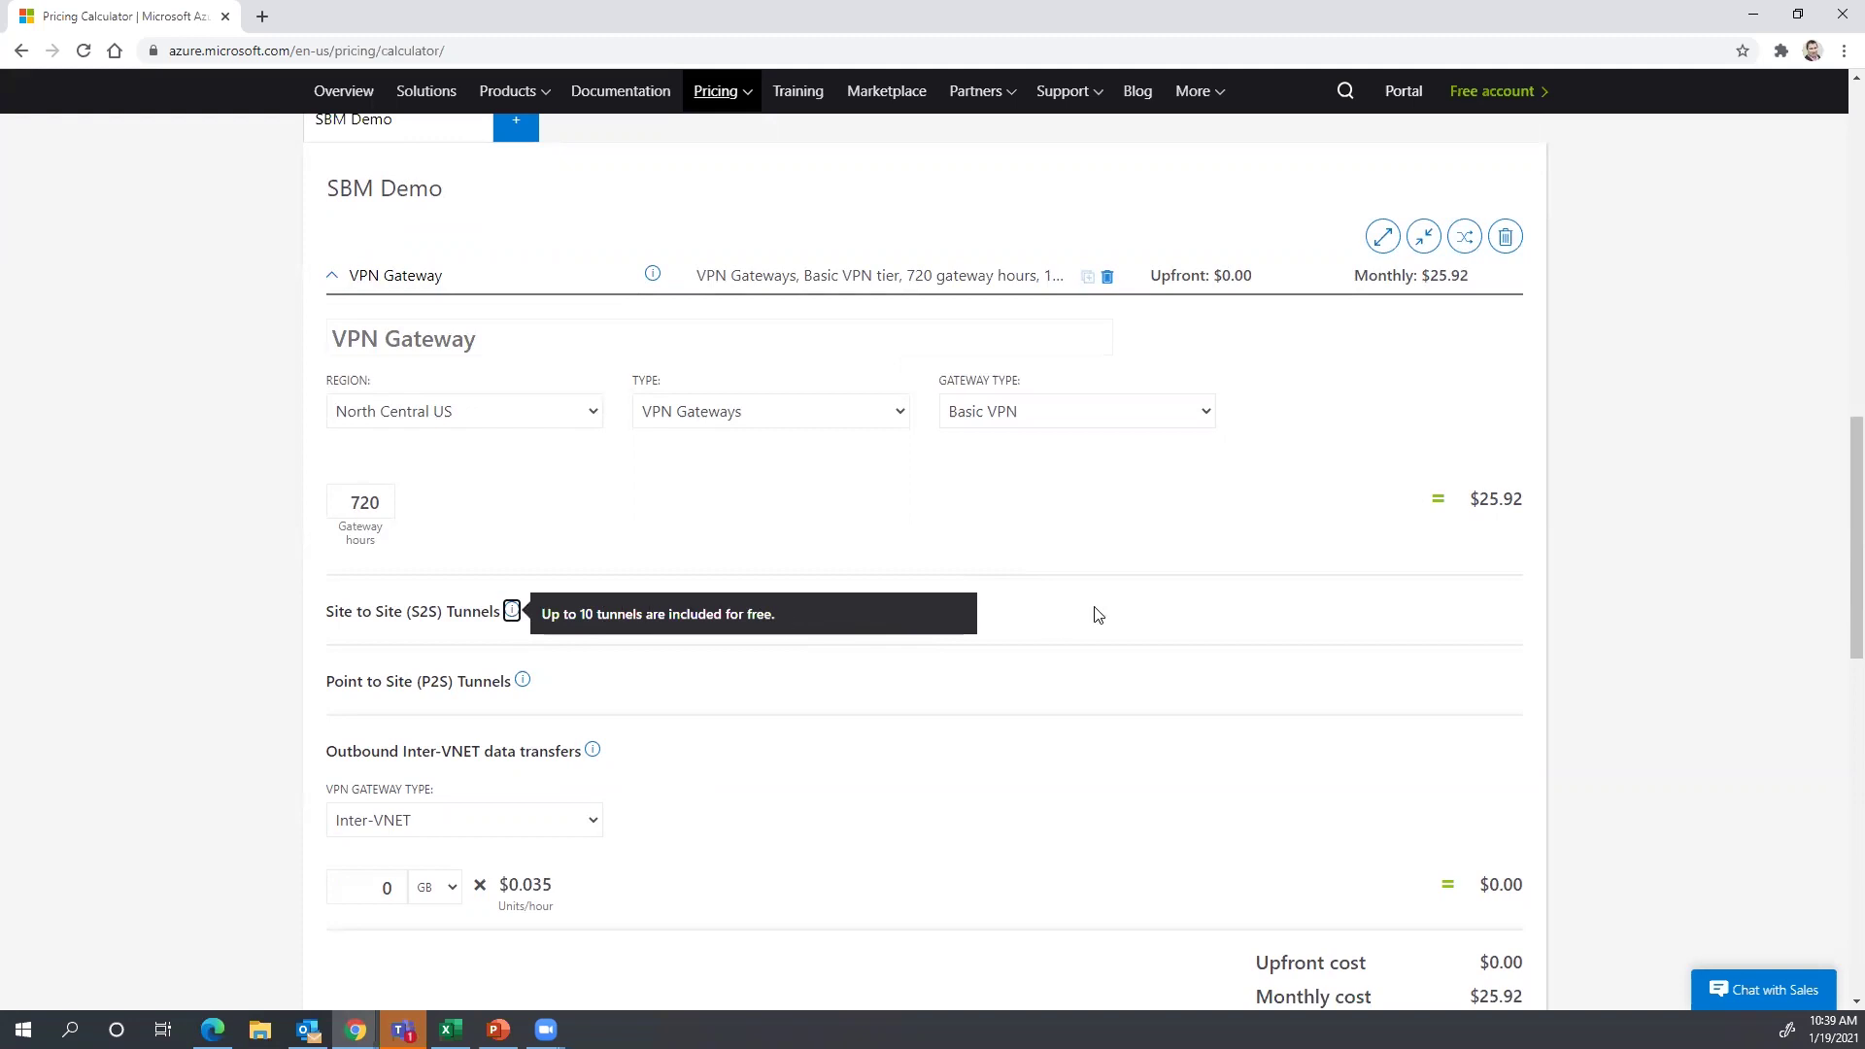
left_click(660, 677)
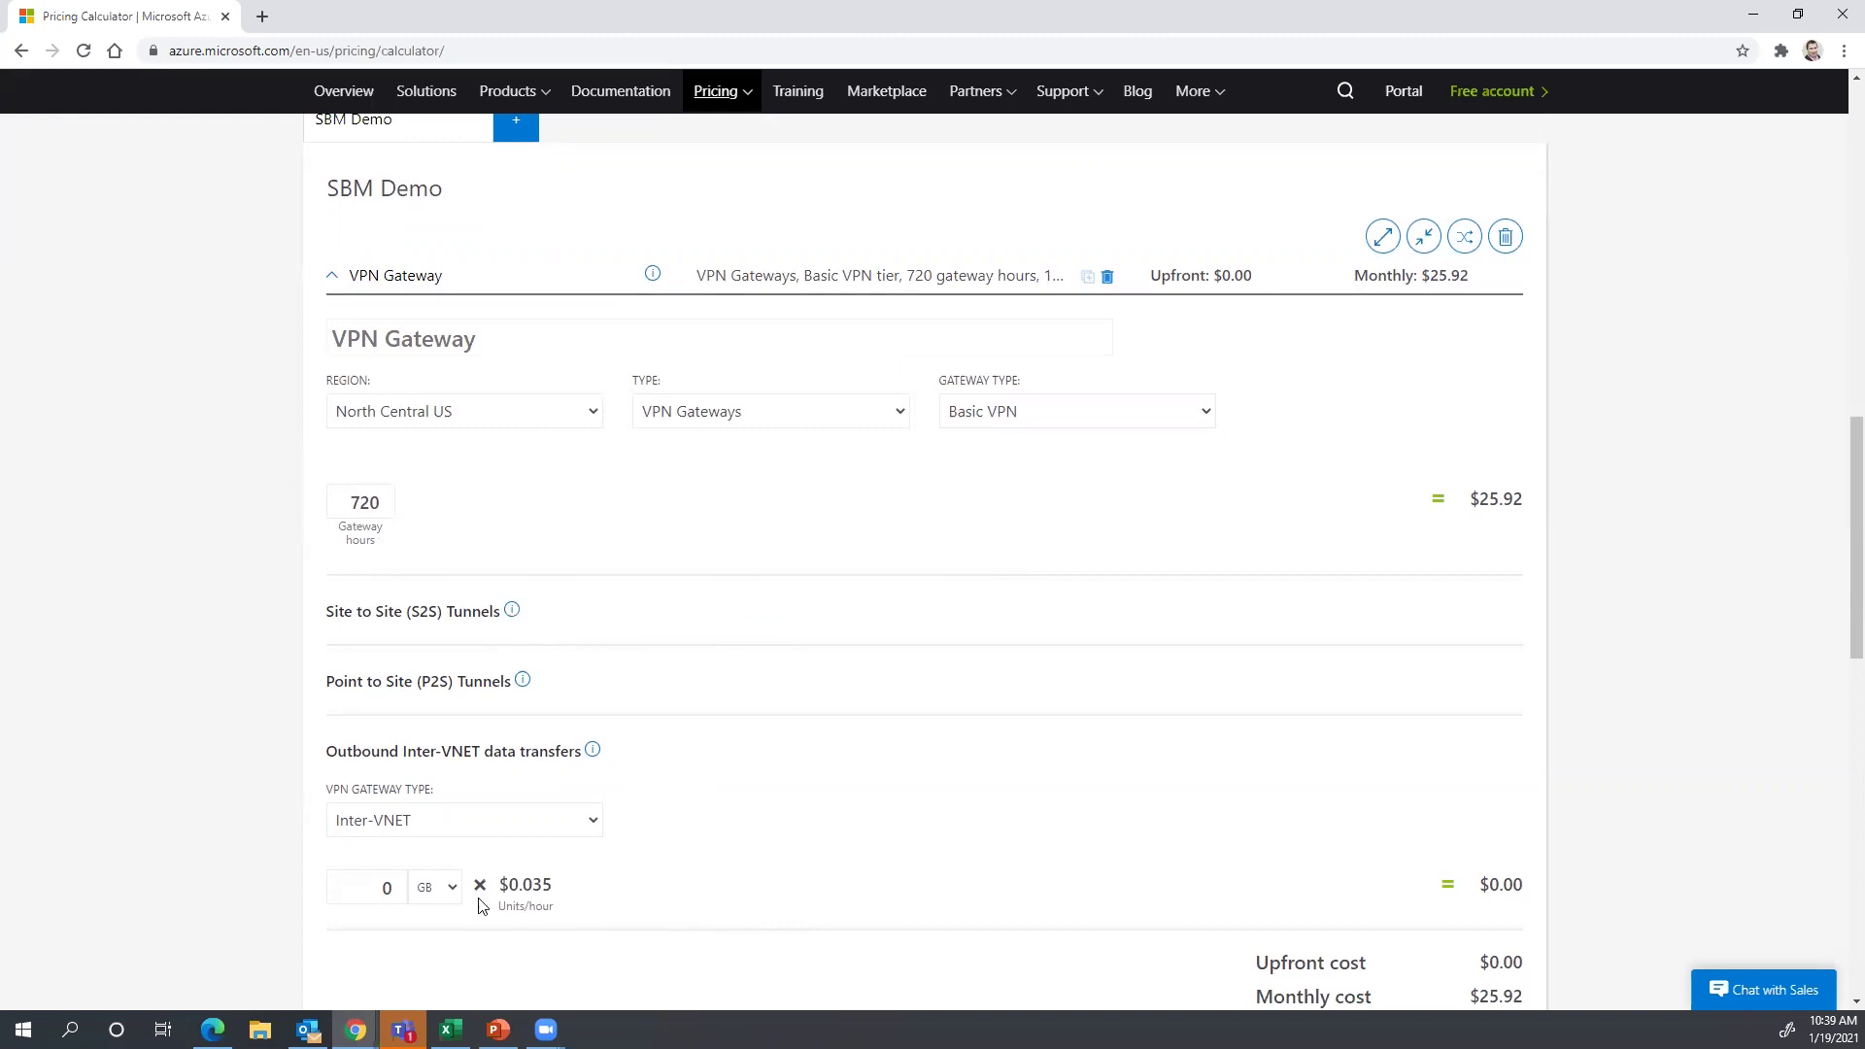
- Set the outbound Inter-VNET data transfer to 10 GB
left_click(394, 886)
type("10")
left_click(834, 853)
- Set the gateway type to VpnGw1, and review its site-to-site tunnel note and monthly cost
left_click(1195, 421)
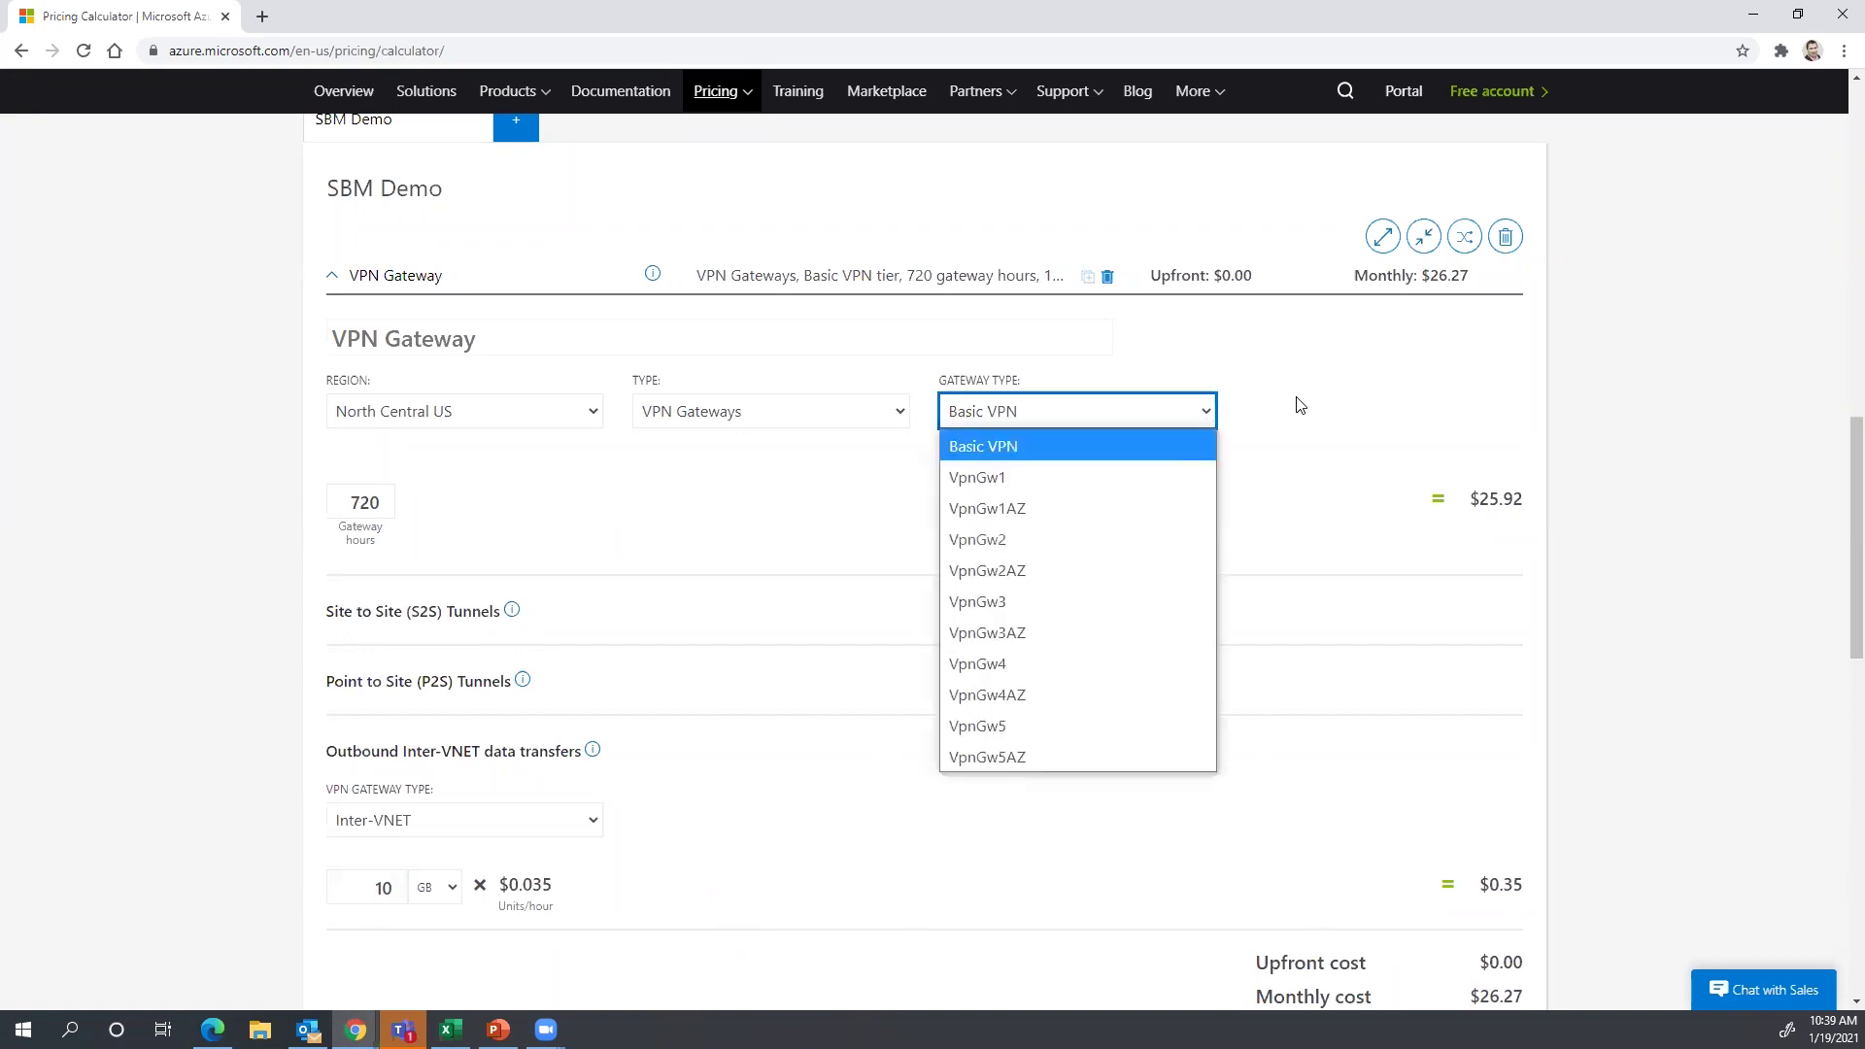
left_click(1185, 477)
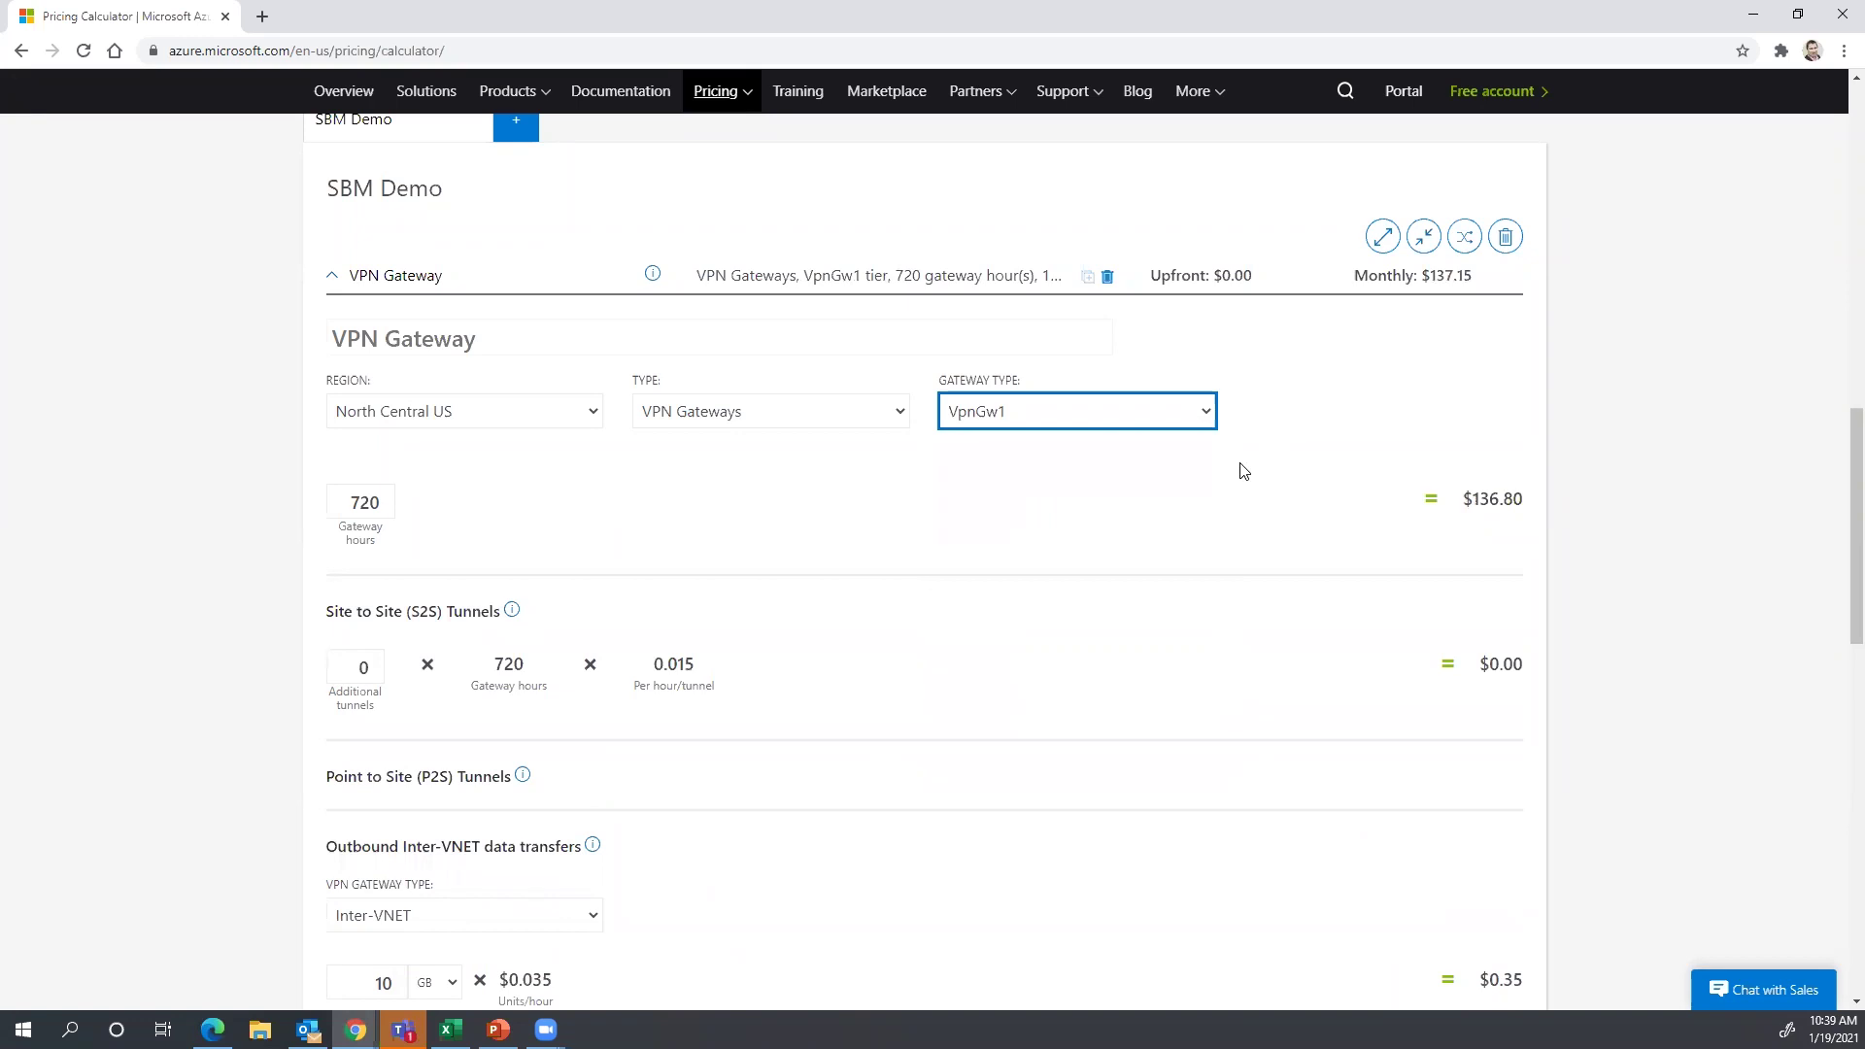
left_click(514, 615)
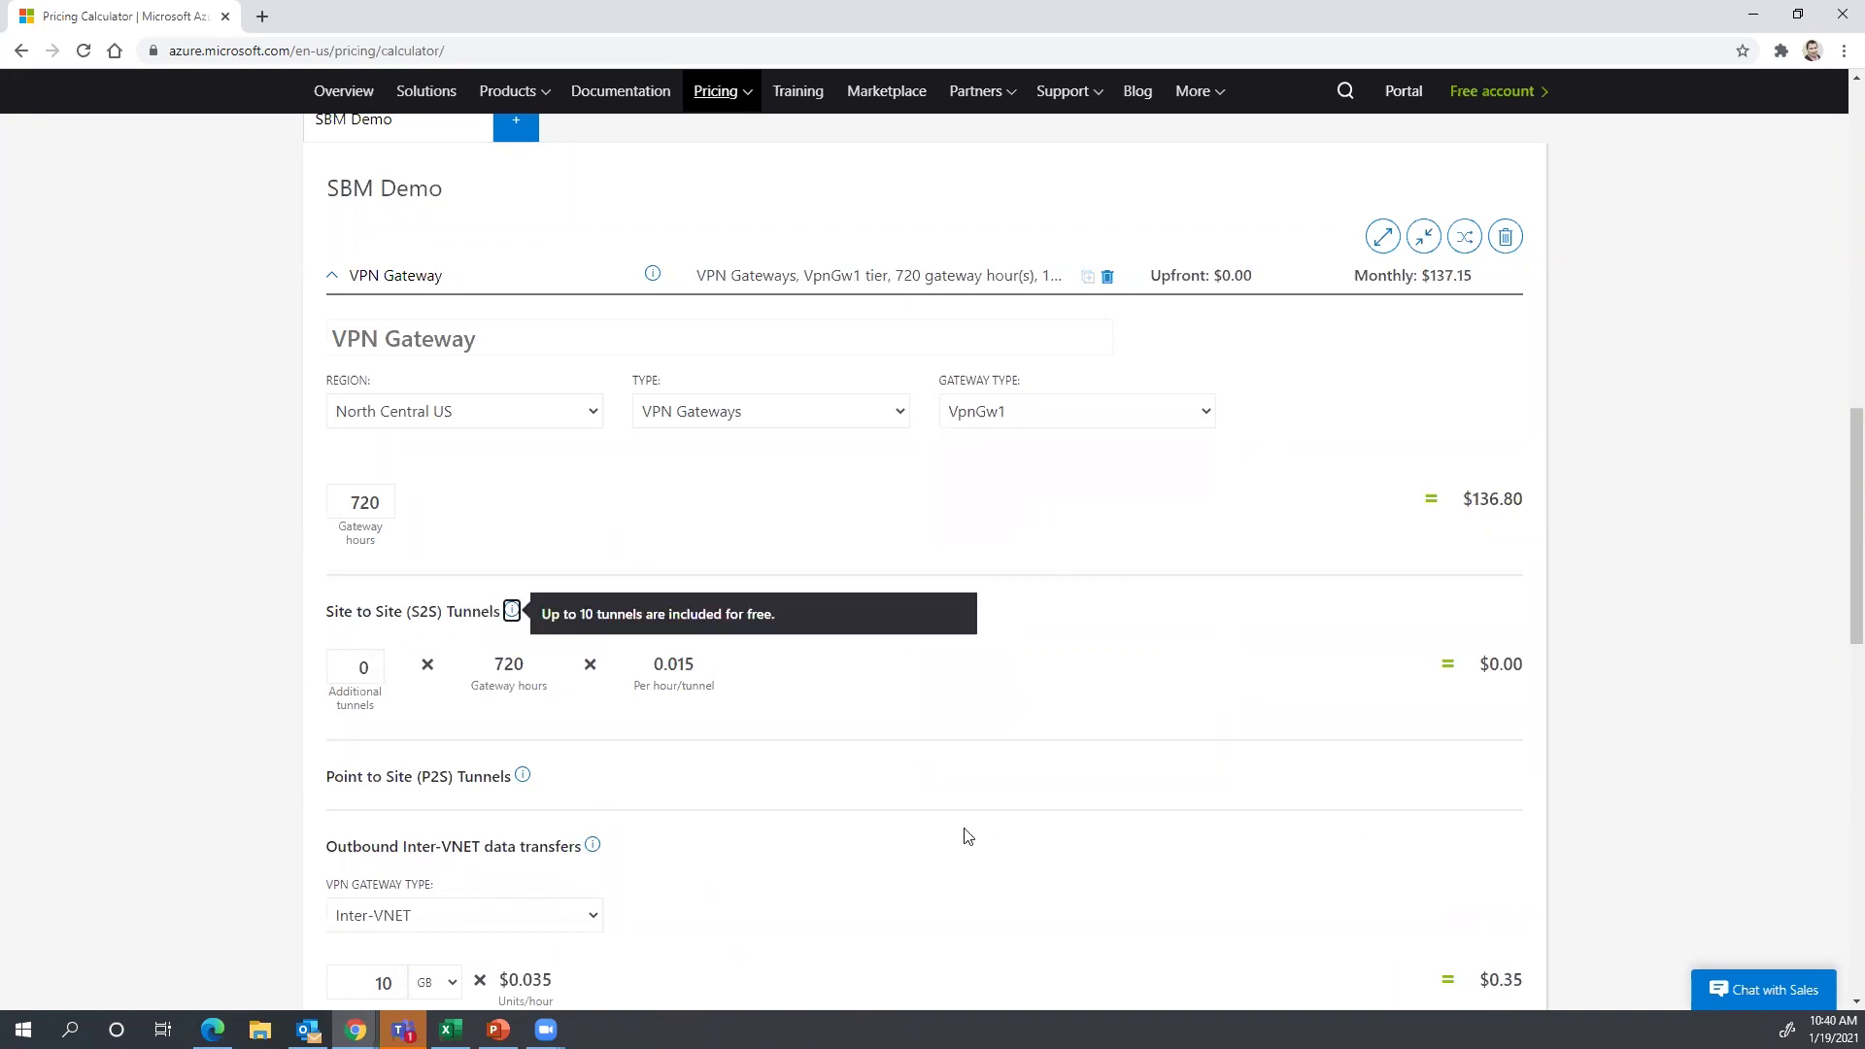
scroll(962, 836, "down", 3)
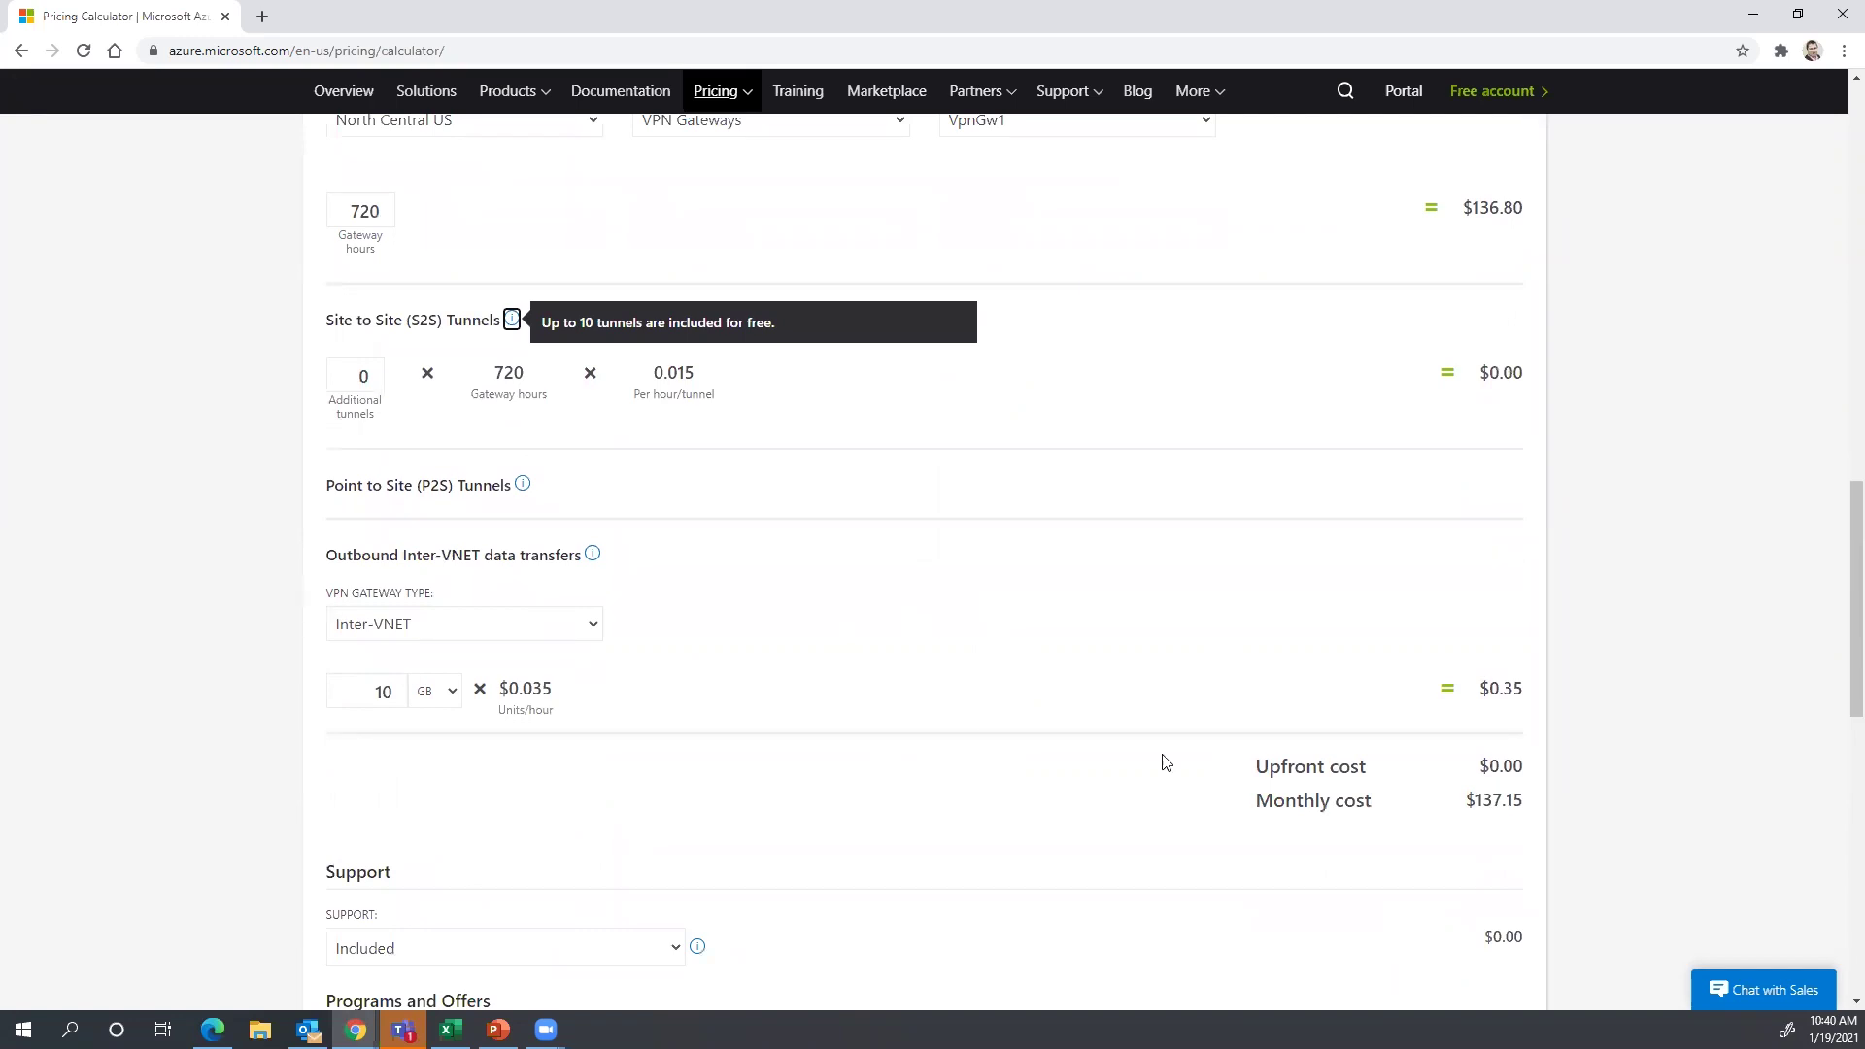
- Add the featured Virtual Machines product to the estimate and set its region to North Central US
scroll(1215, 724, "up", 5)
scroll(1062, 786, "up", 1)
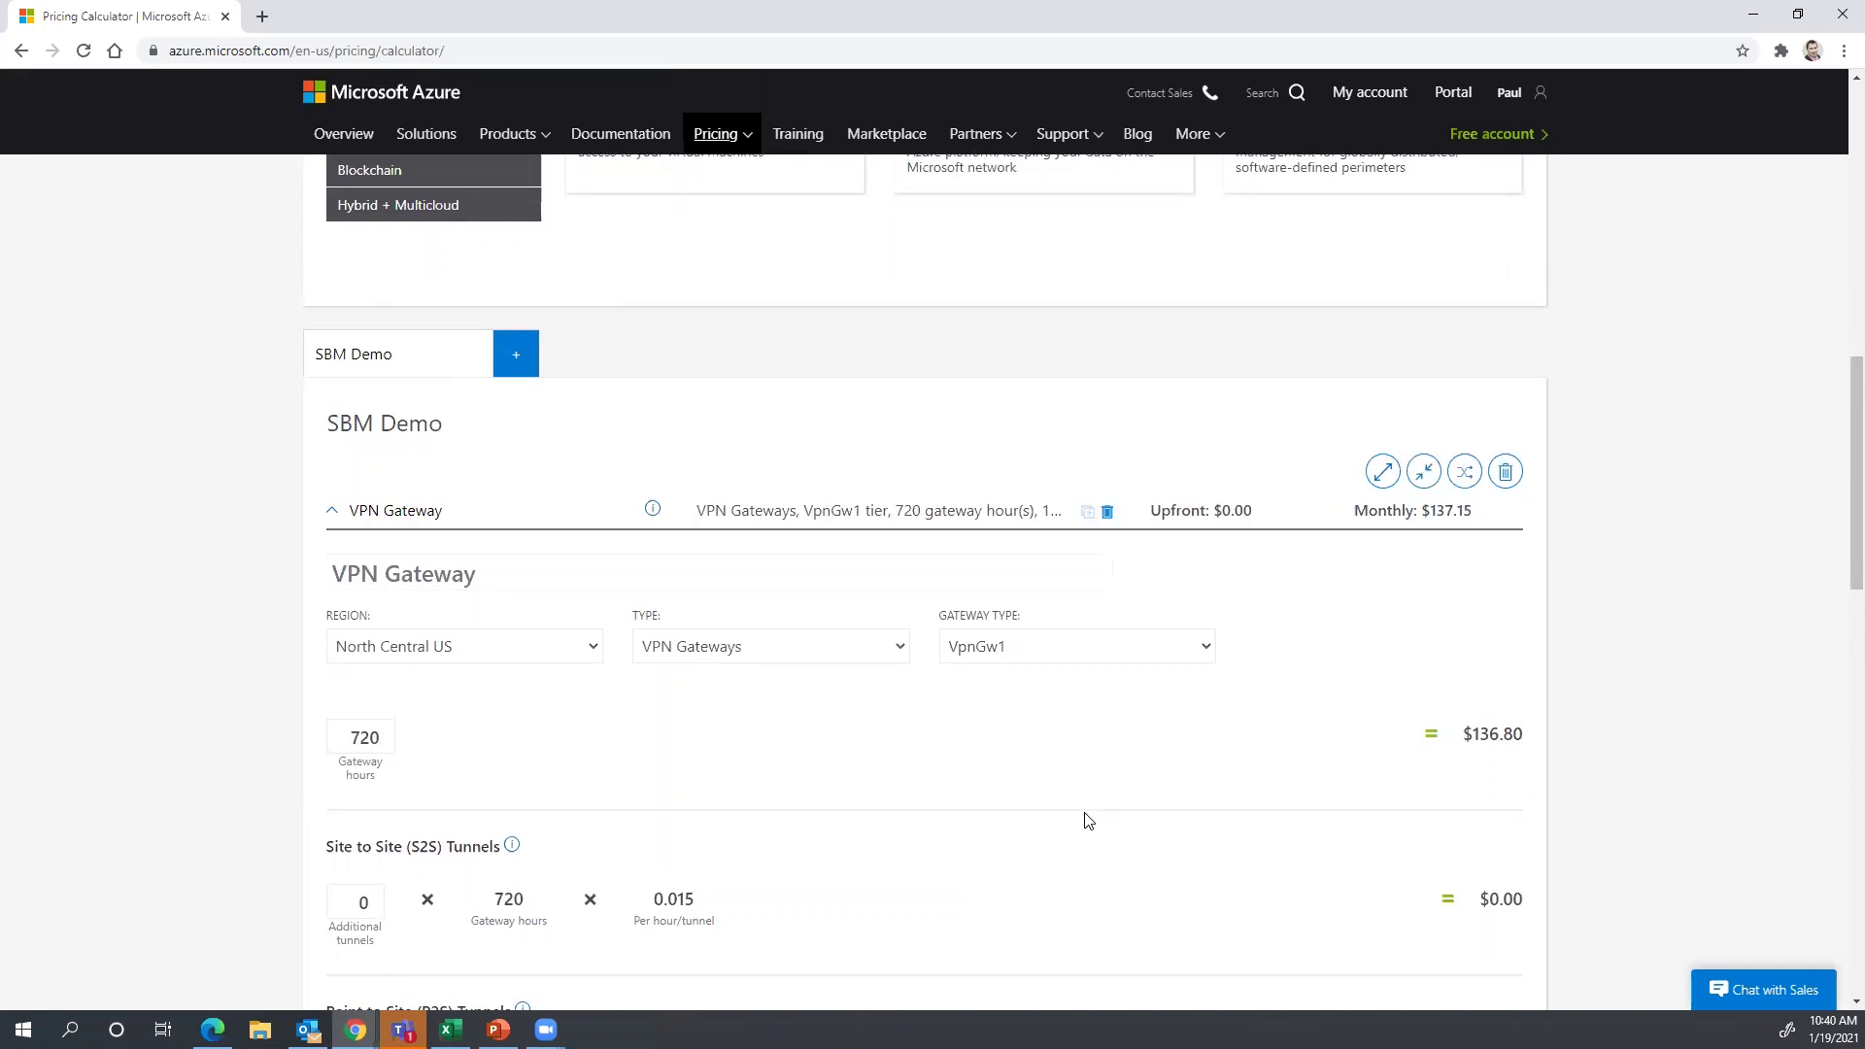
scroll(1083, 806, "up", 7)
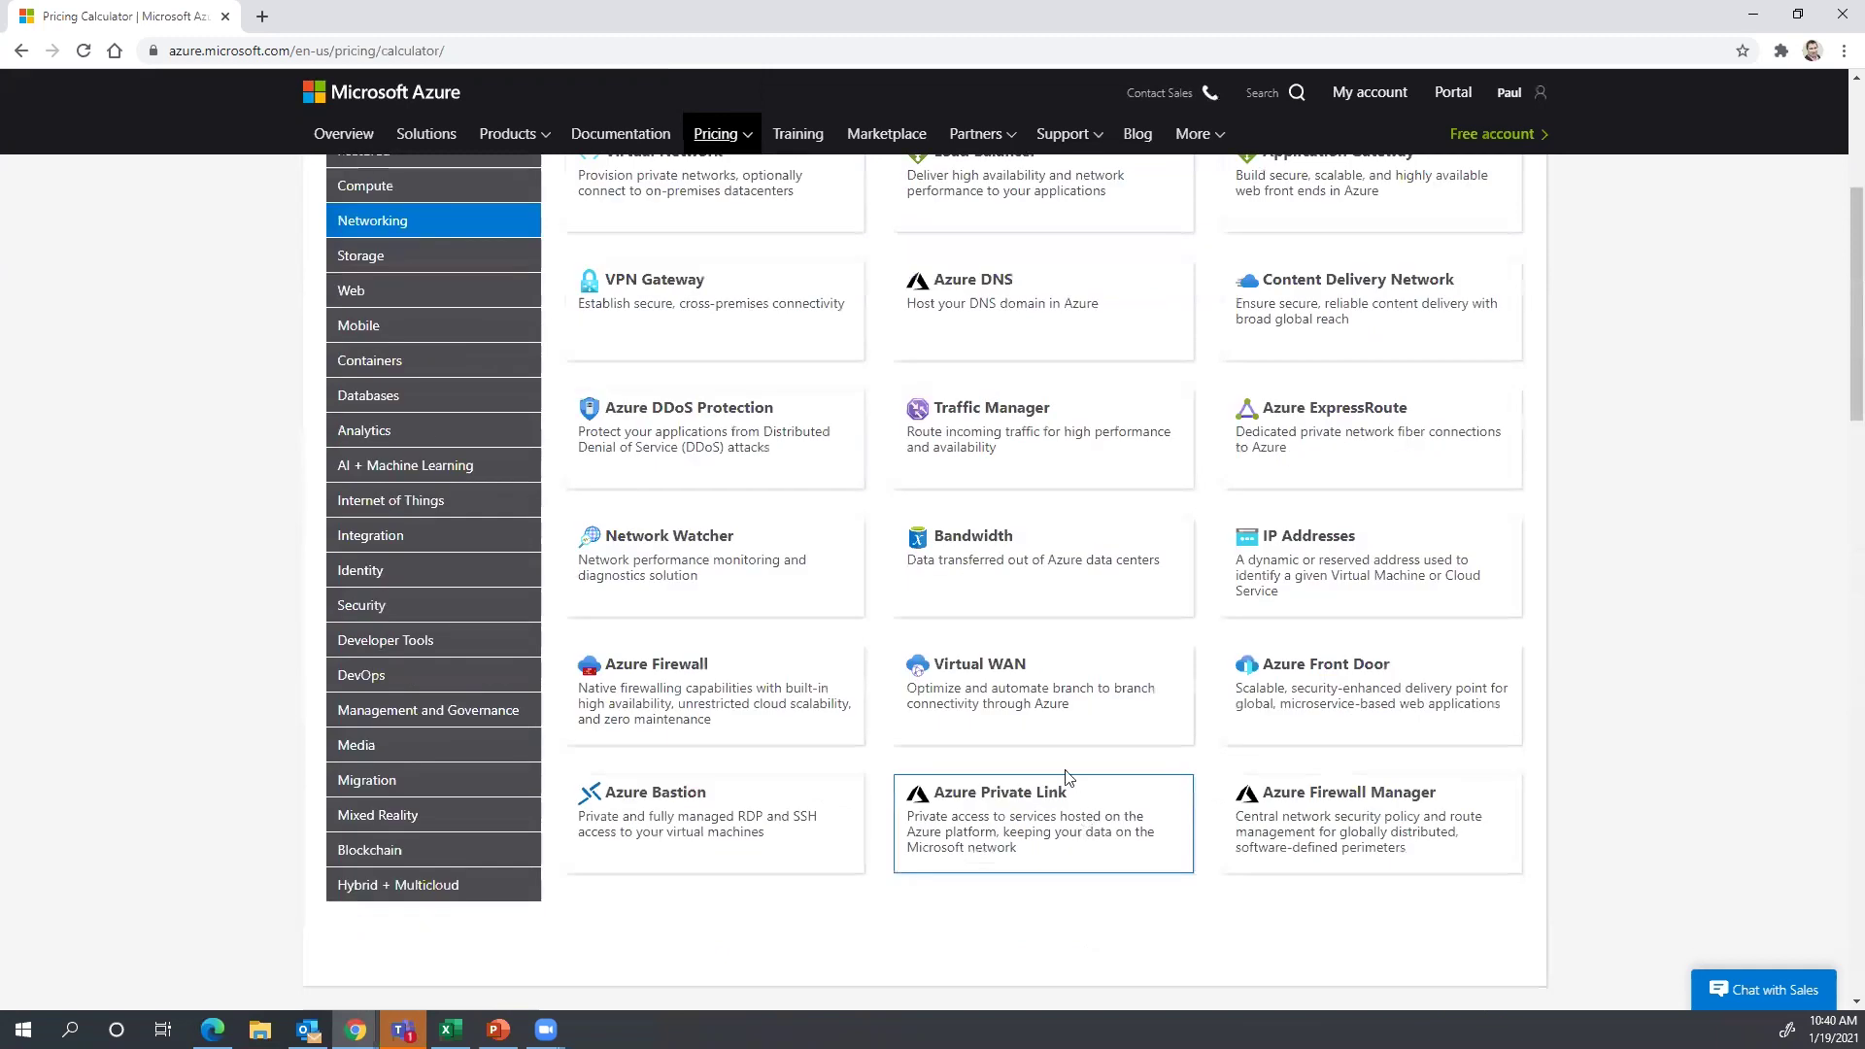
scroll(508, 487, "up", 4)
left_click(404, 429)
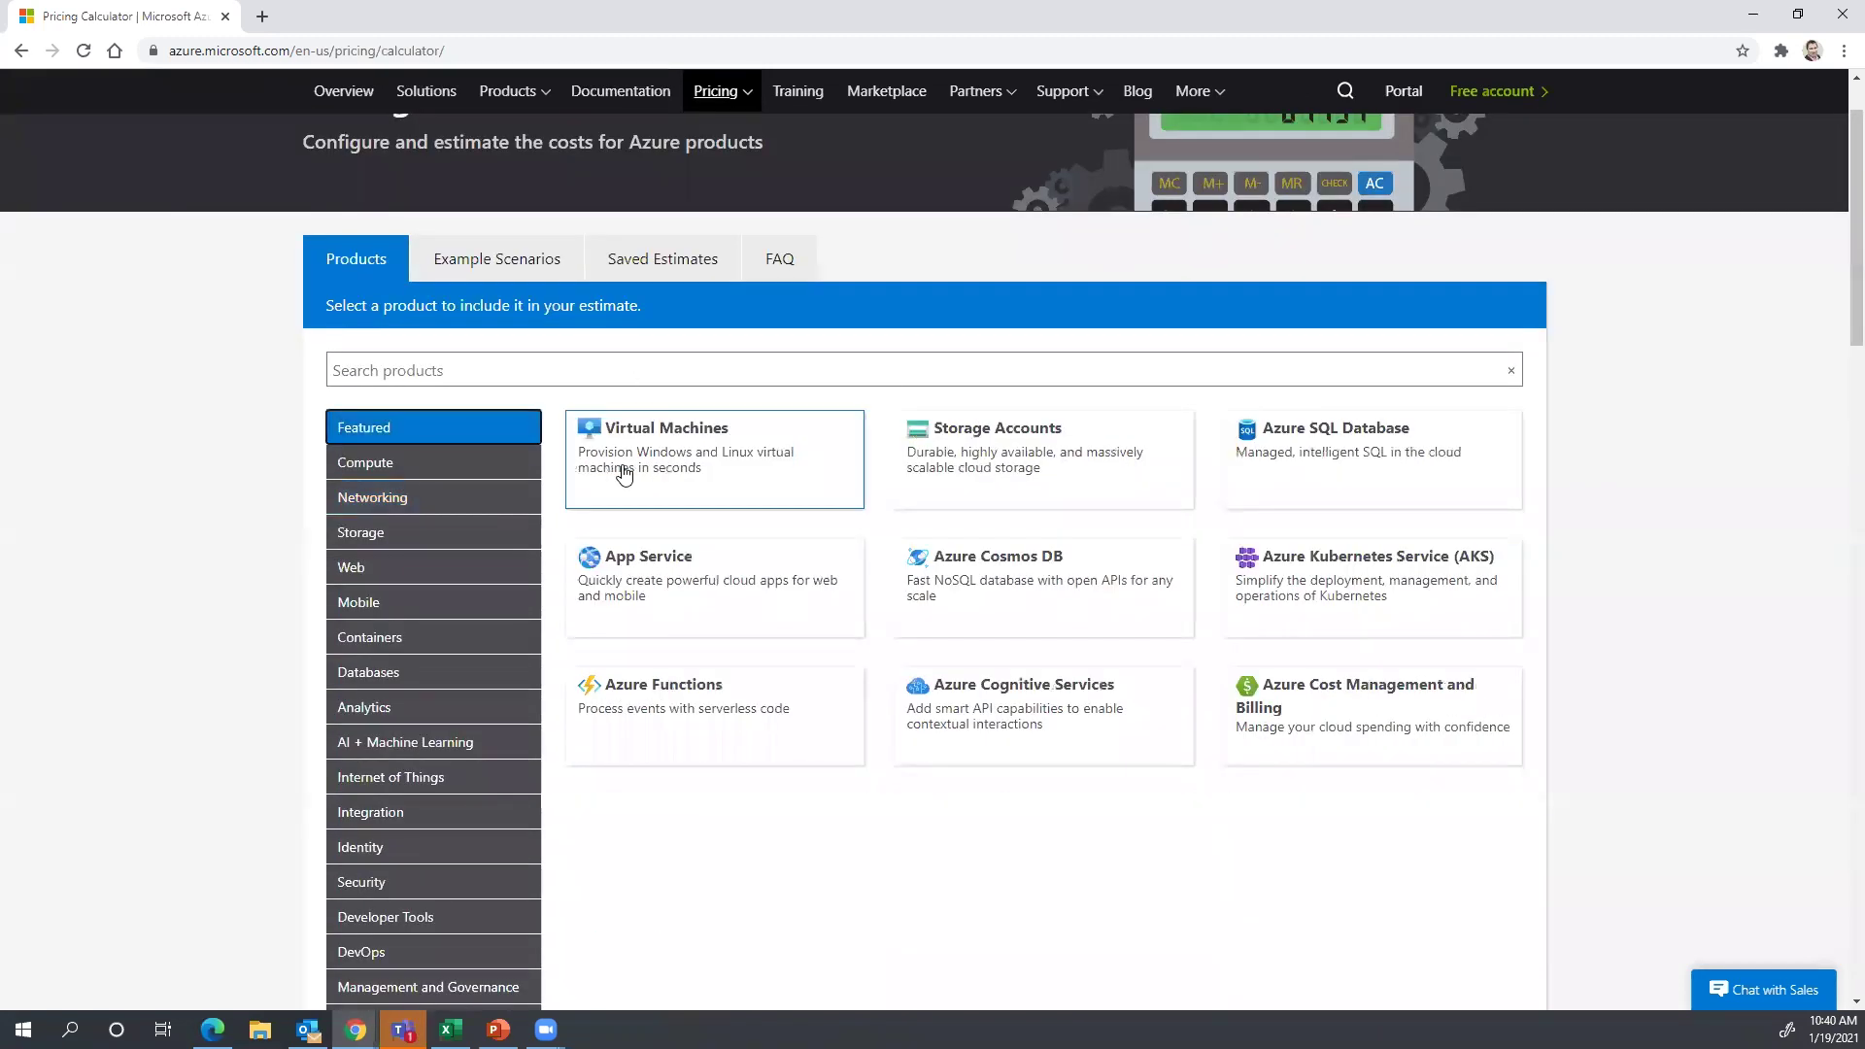
left_click(624, 473)
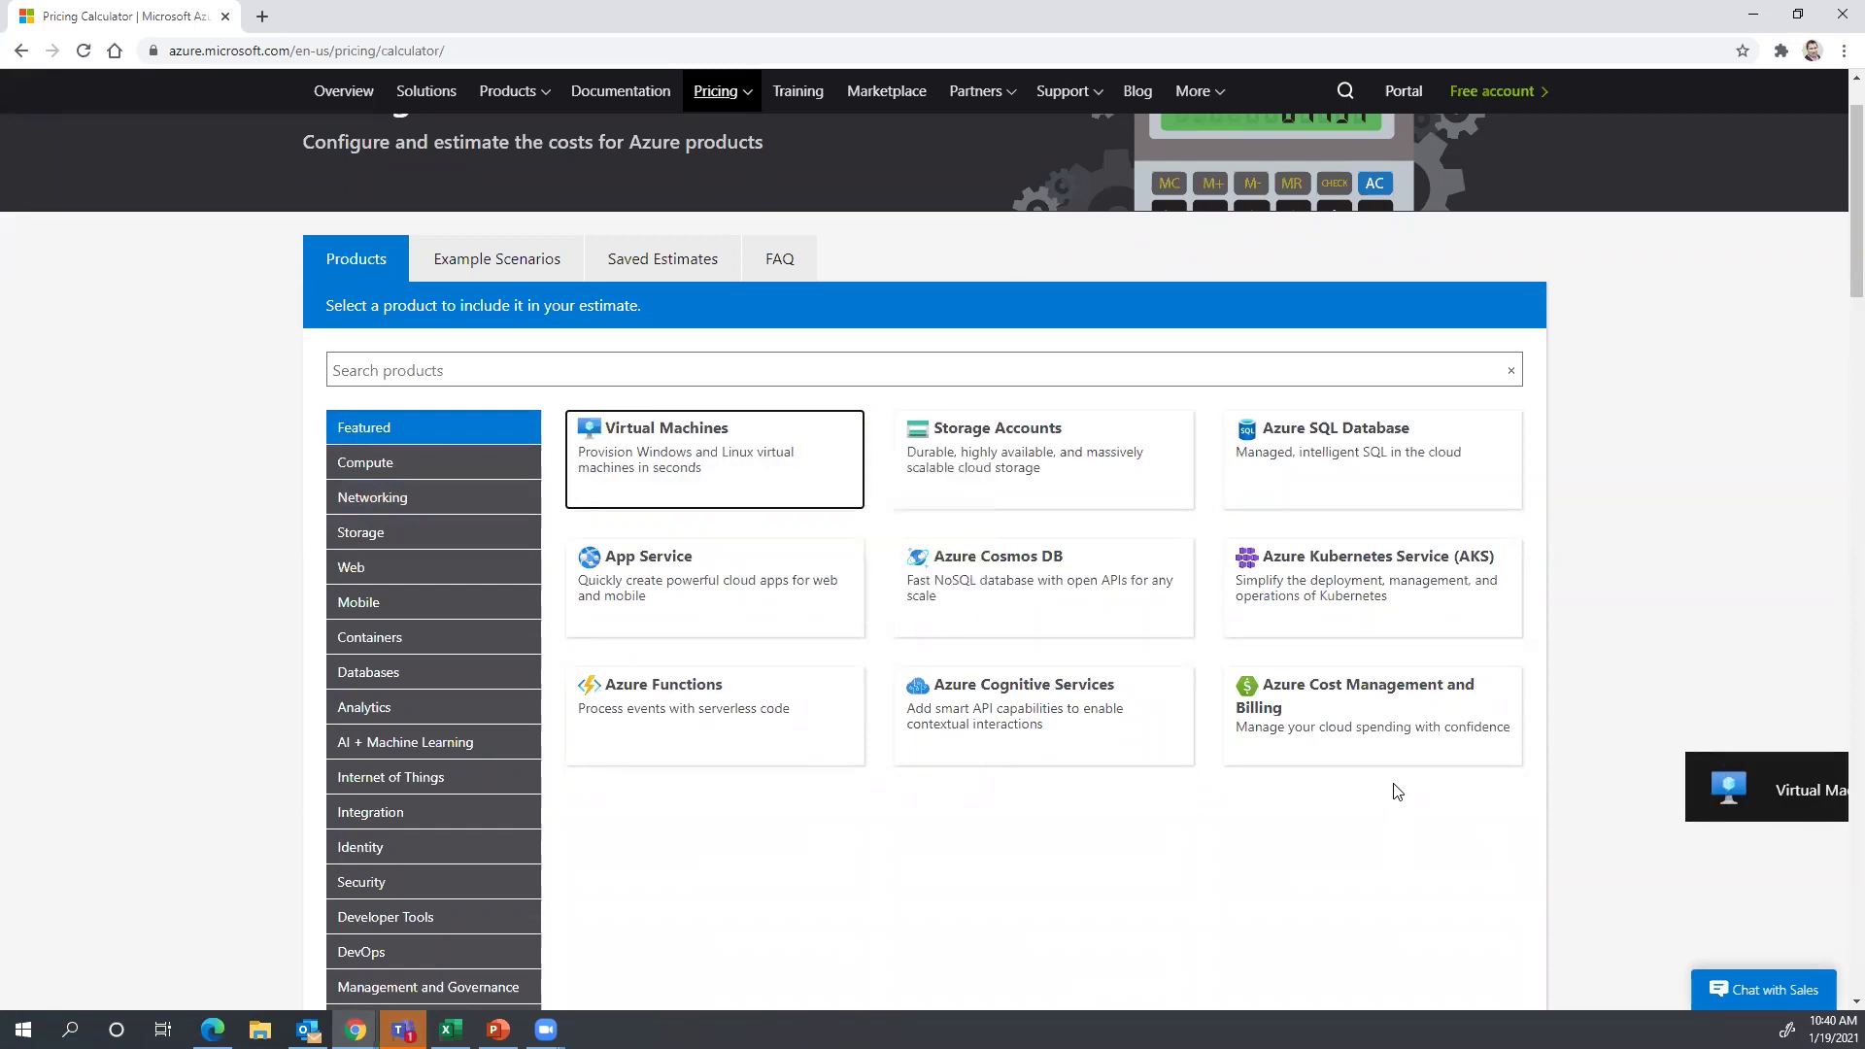
left_click(1788, 789)
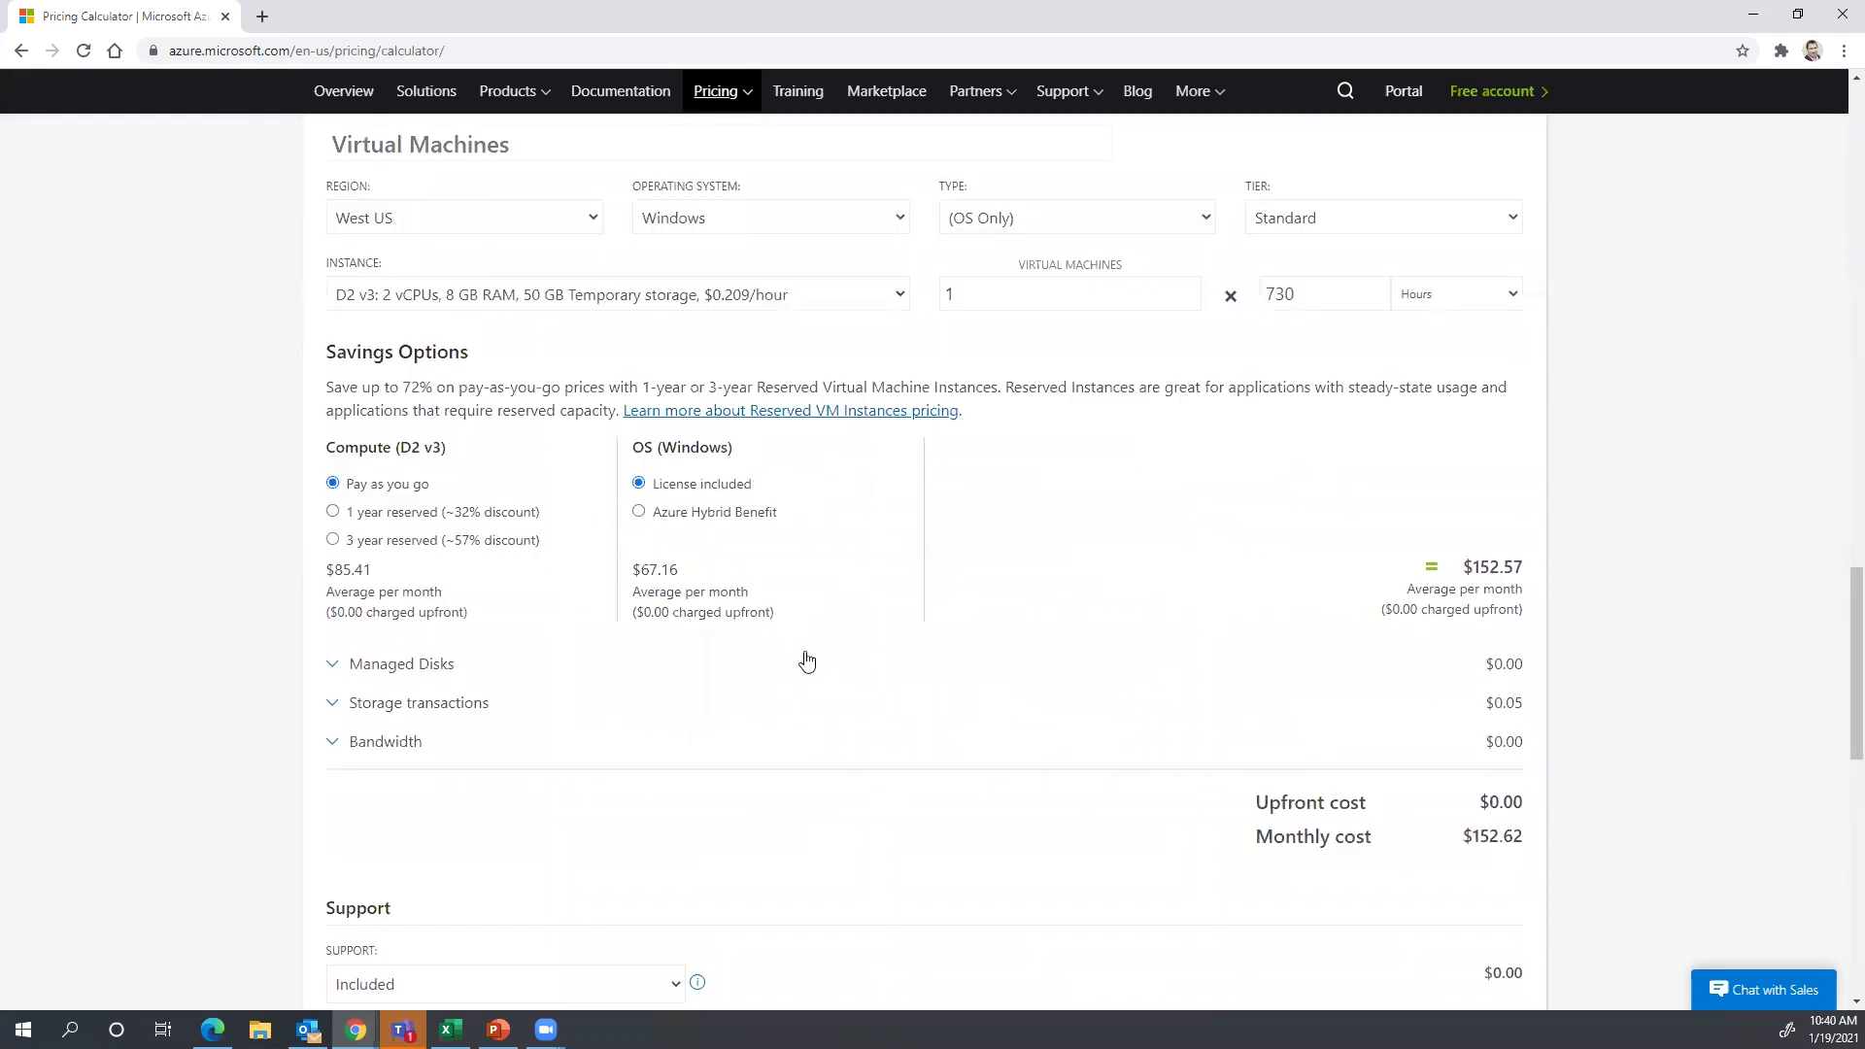
left_click(594, 227)
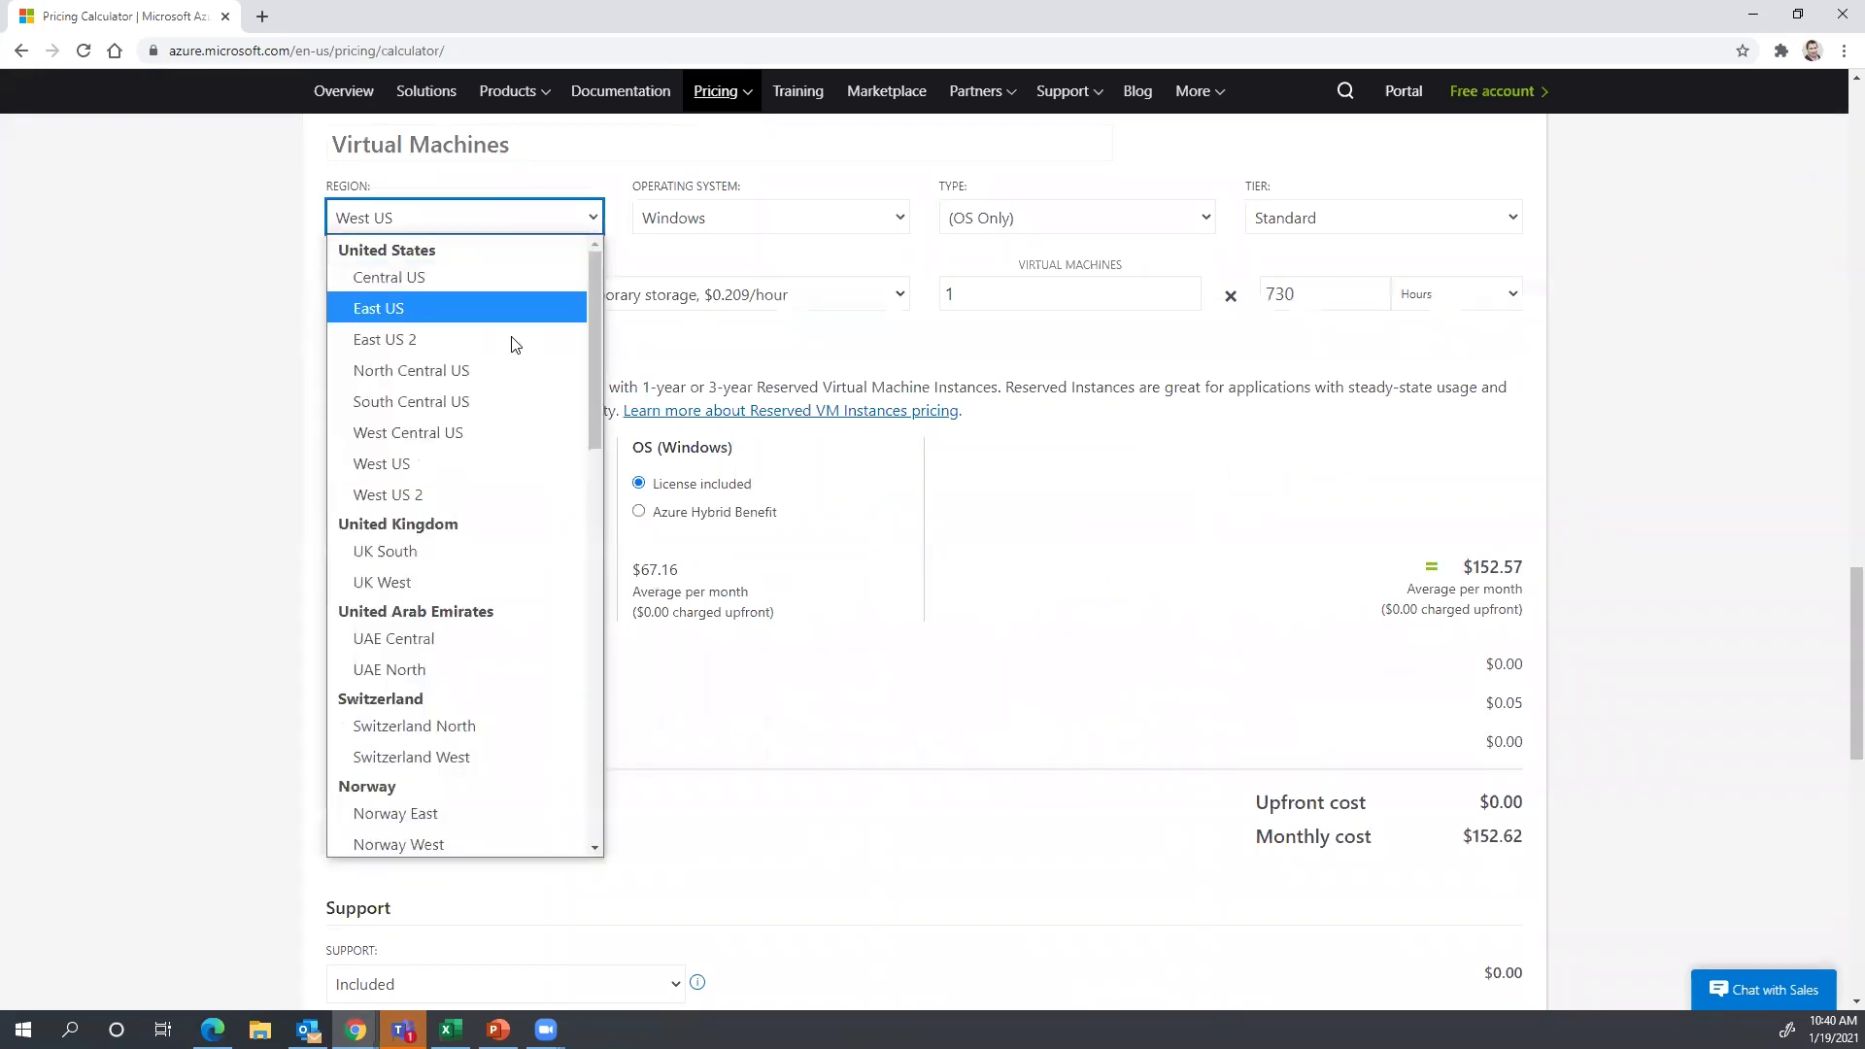
left_click(502, 369)
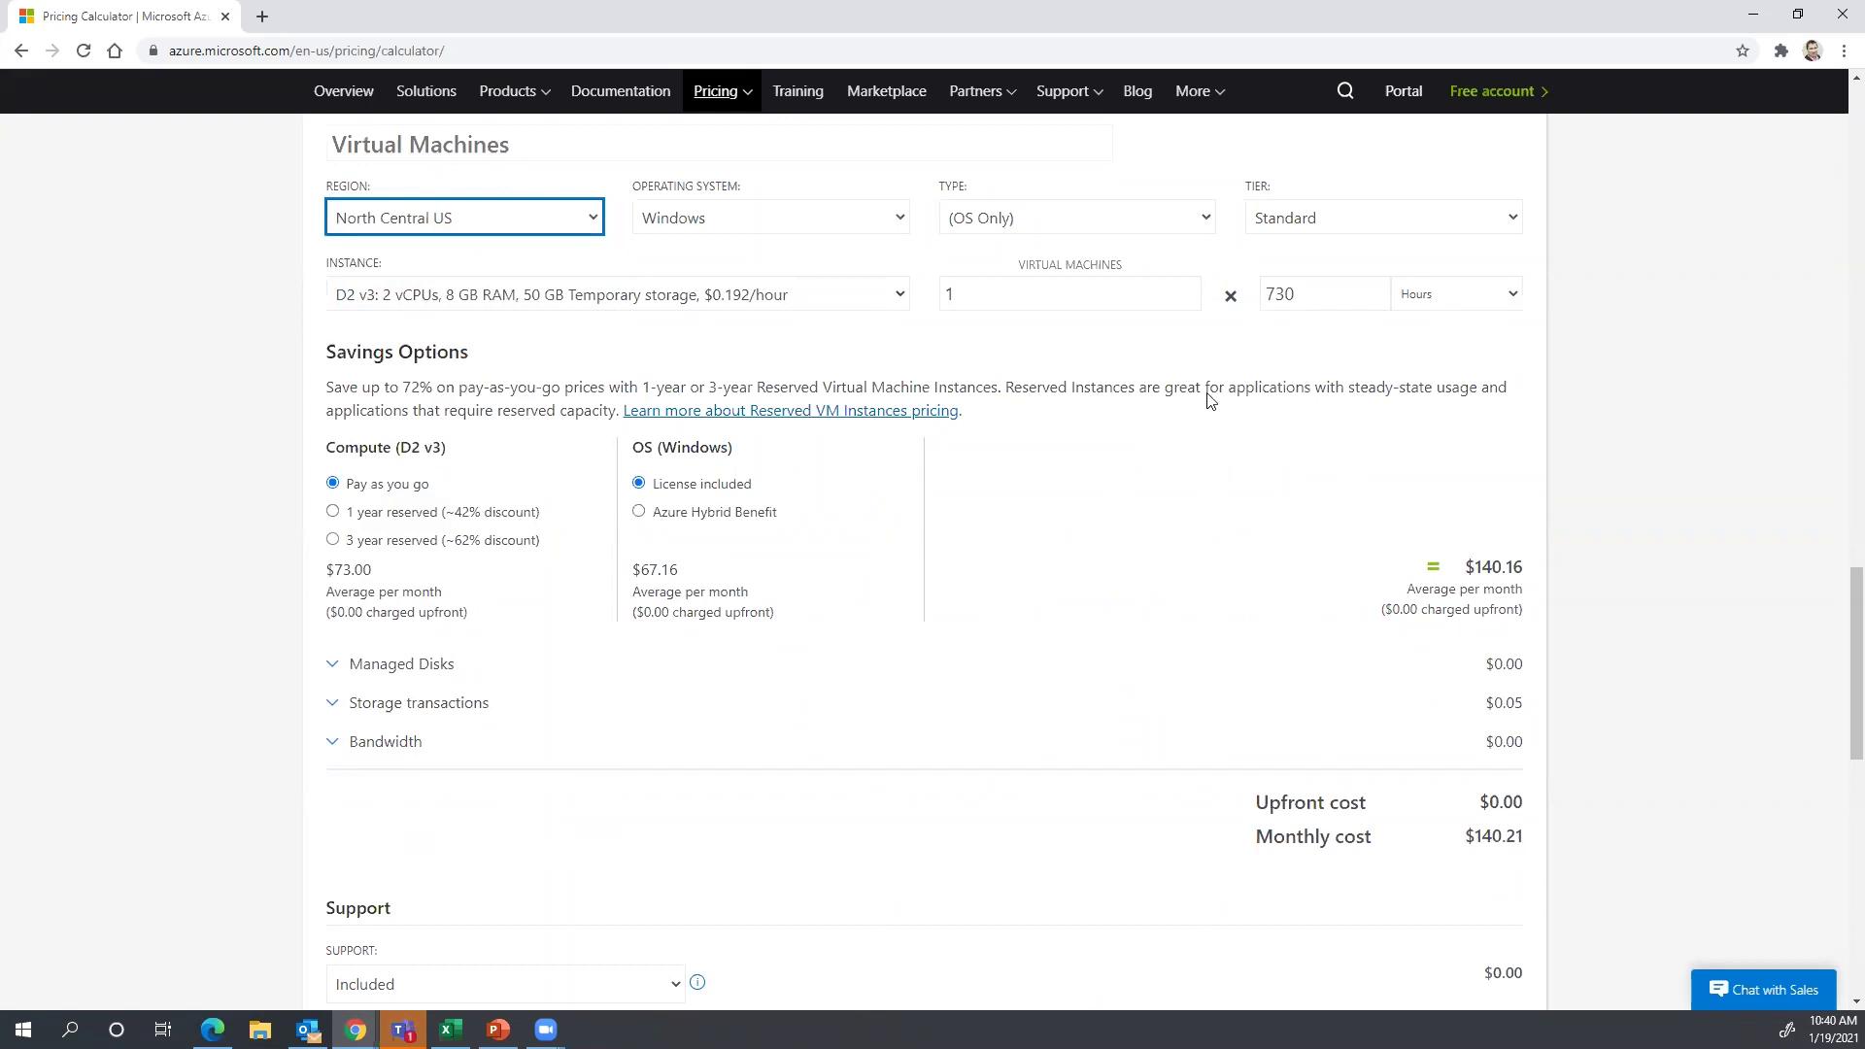
- Look through the available virtual machine sizes and set the instance to B2MS with 2 vCPUs, 8 GB RAM and 16 GB temporary storage
left_click(902, 309)
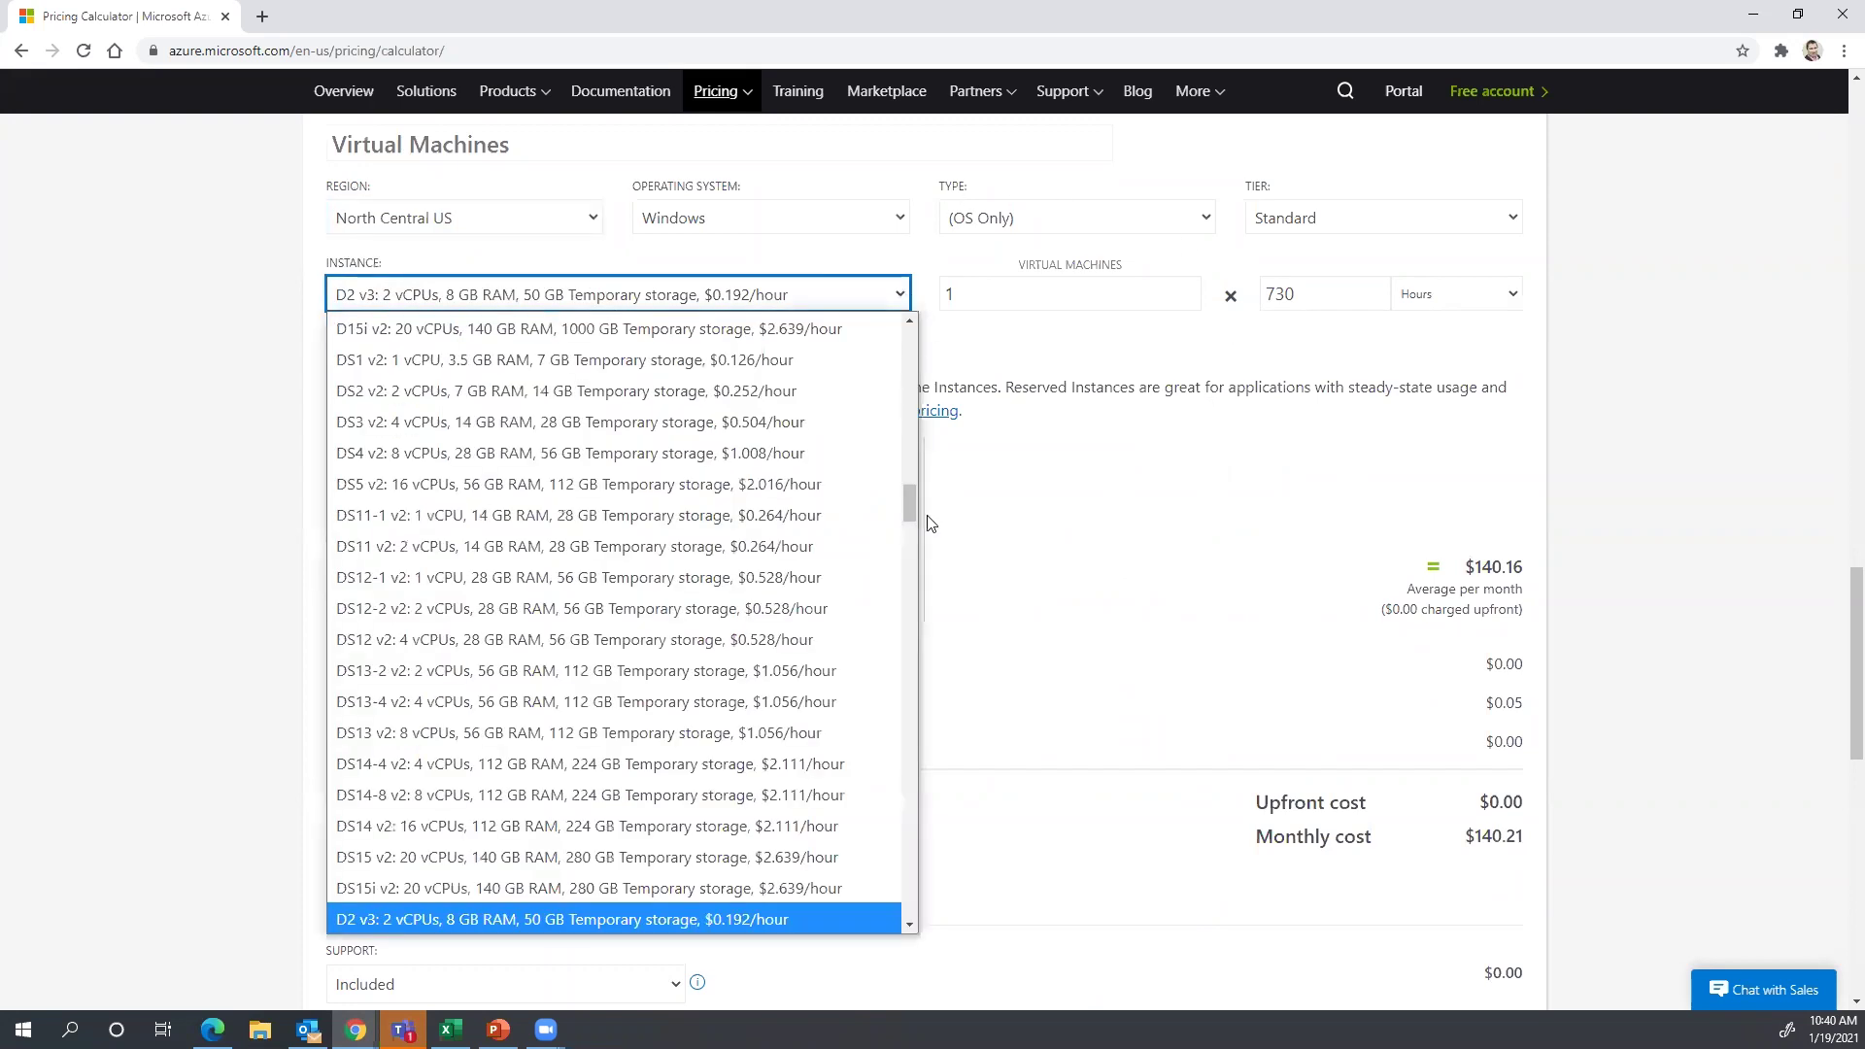
scroll(912, 453, "up", 5)
scroll(901, 378, "up", 10)
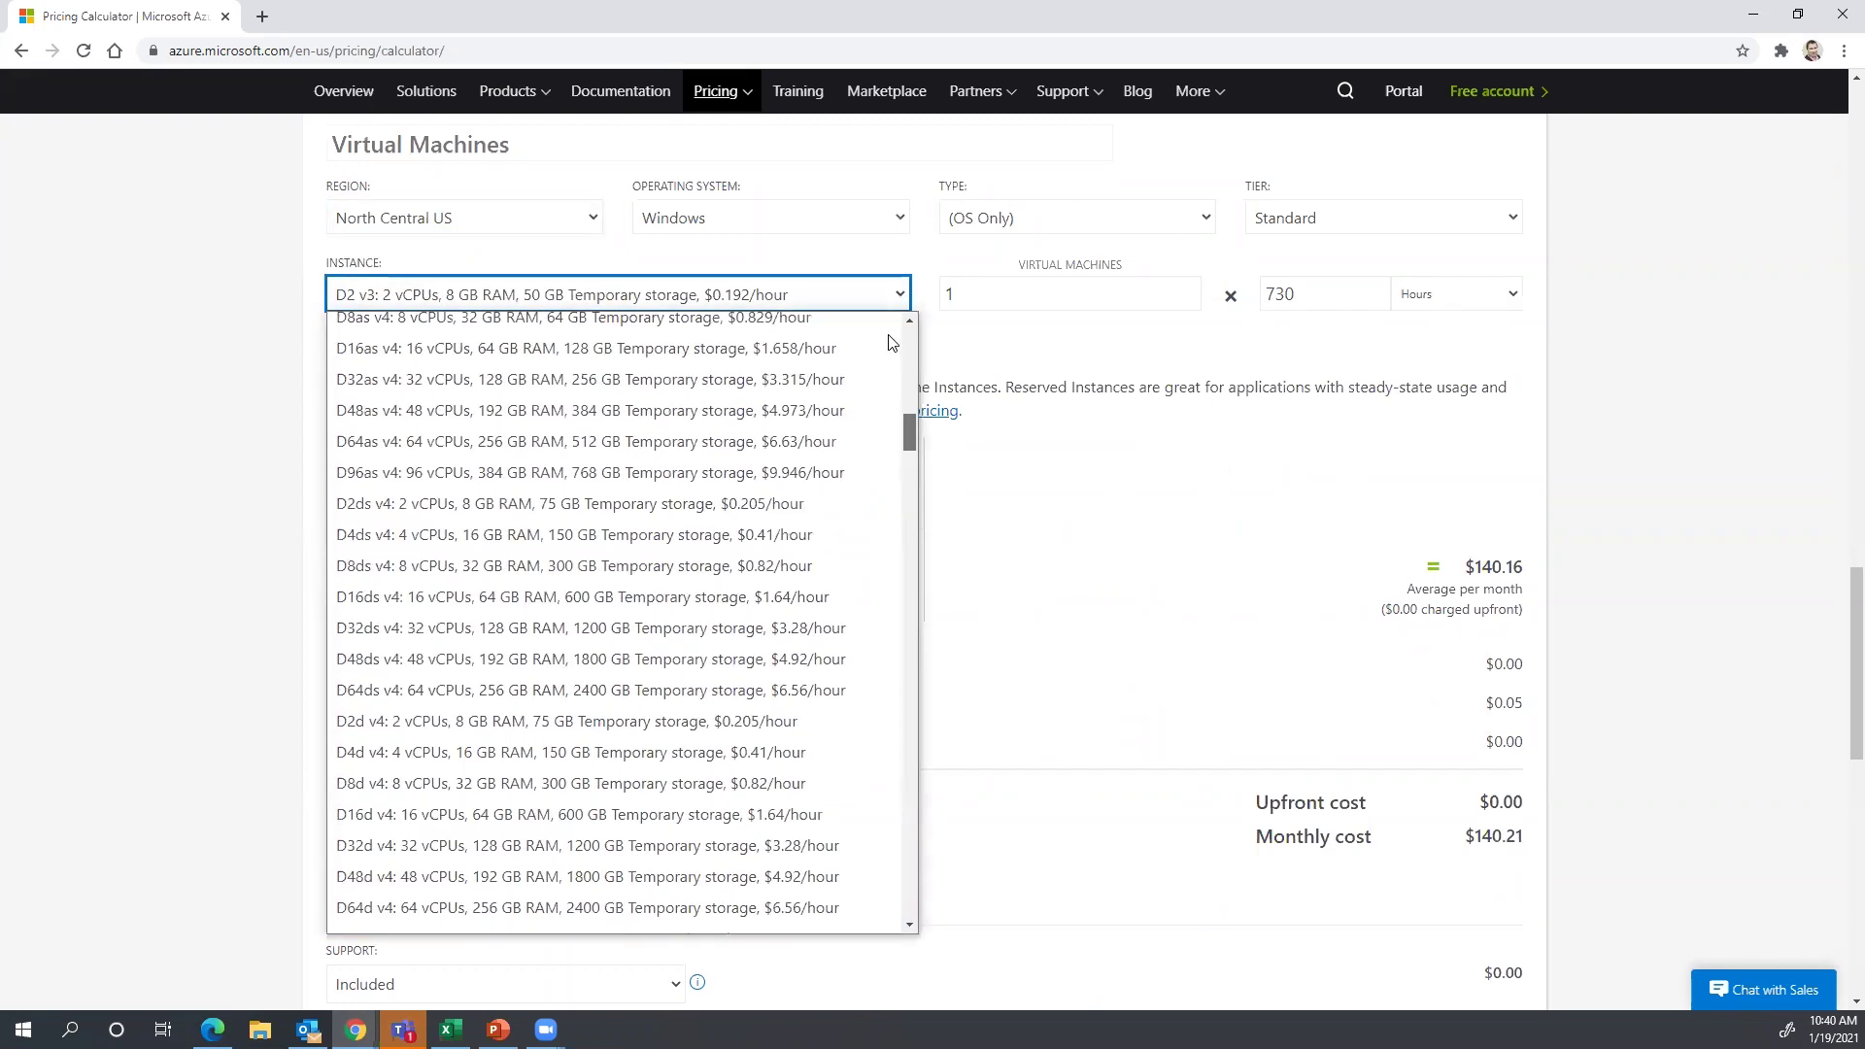
scroll(907, 513, "down", 15)
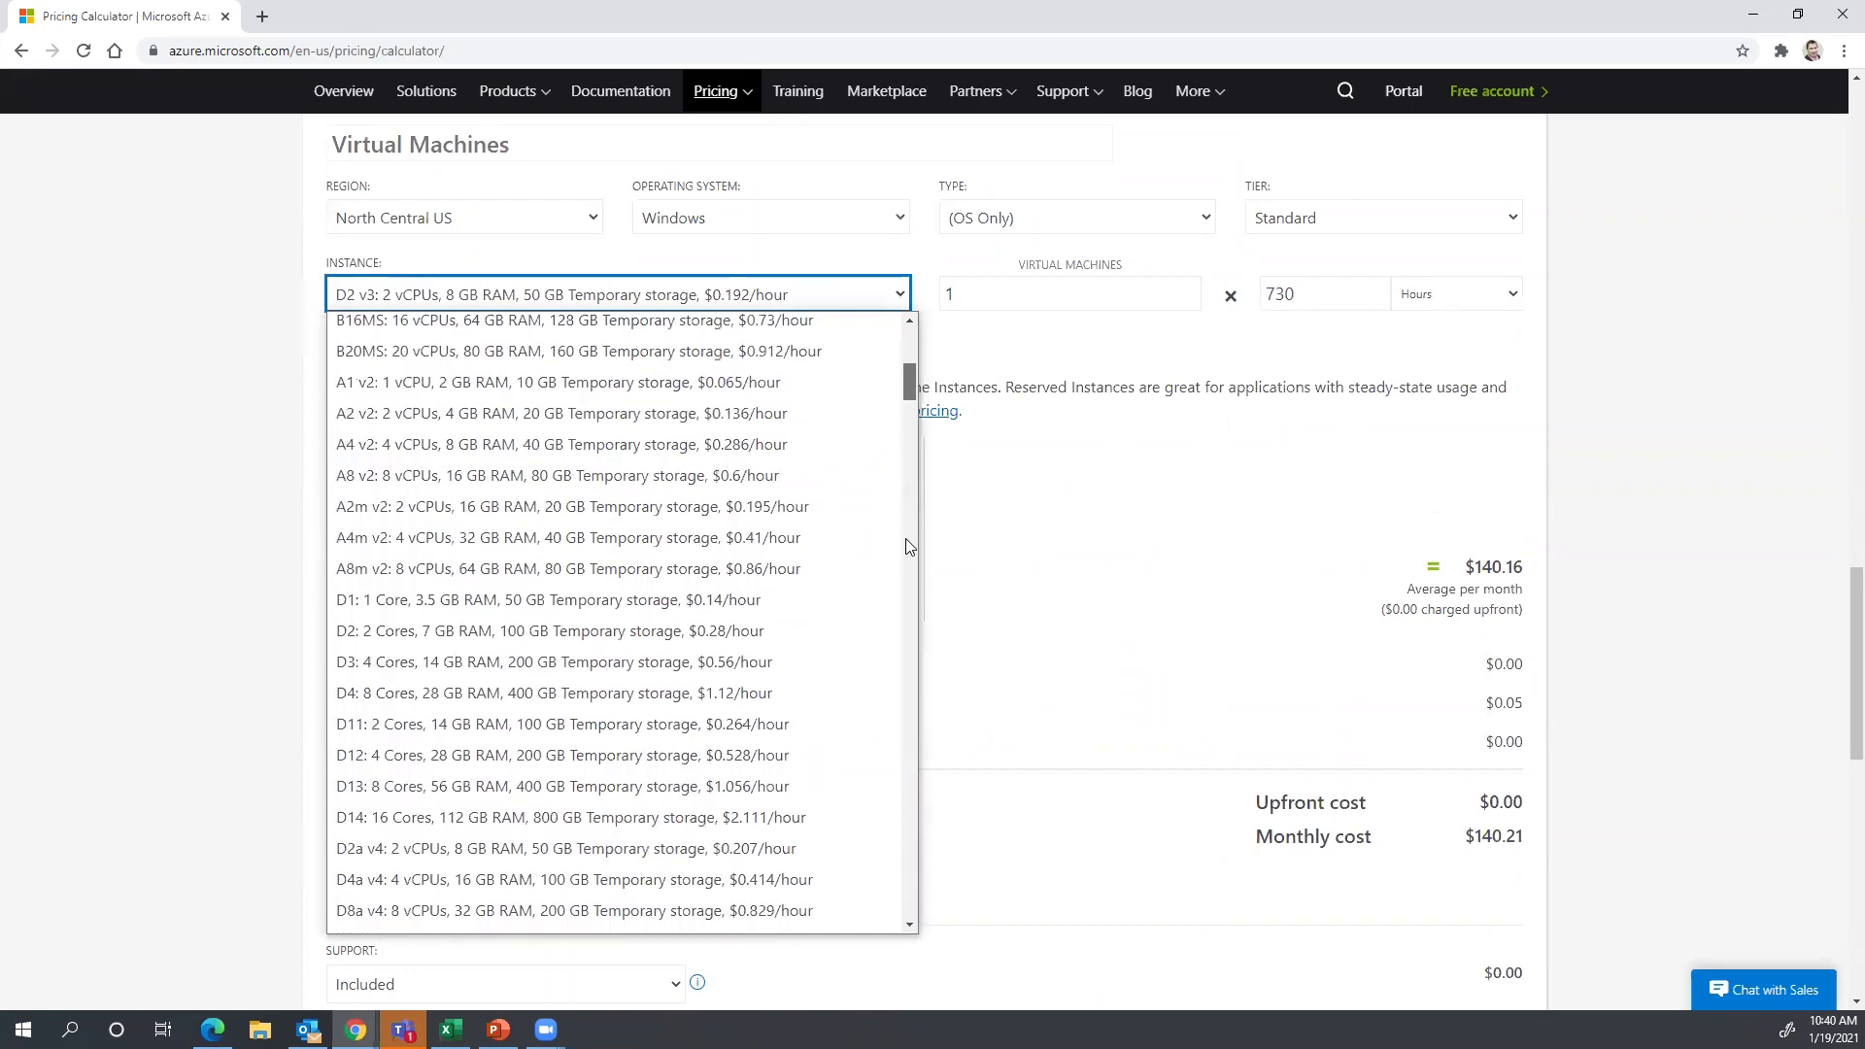
scroll(906, 675, "down", 10)
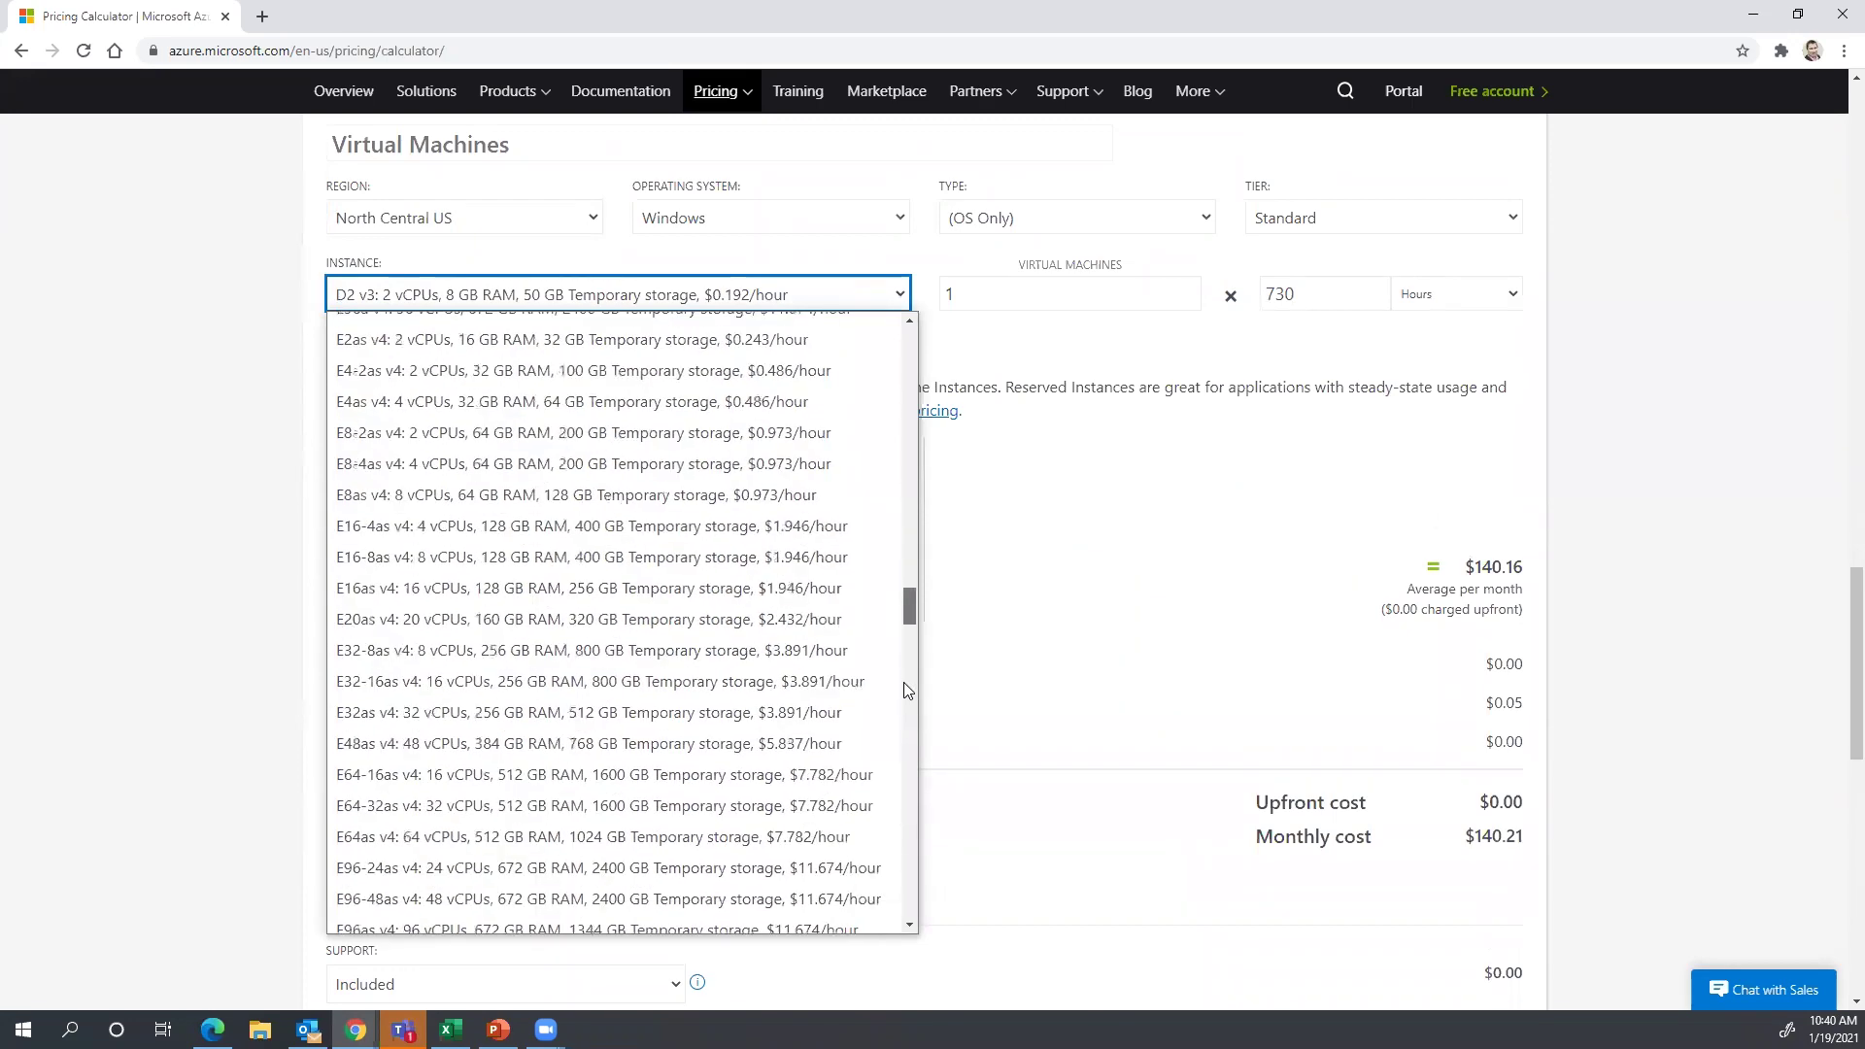
scroll(895, 853, "down", 15)
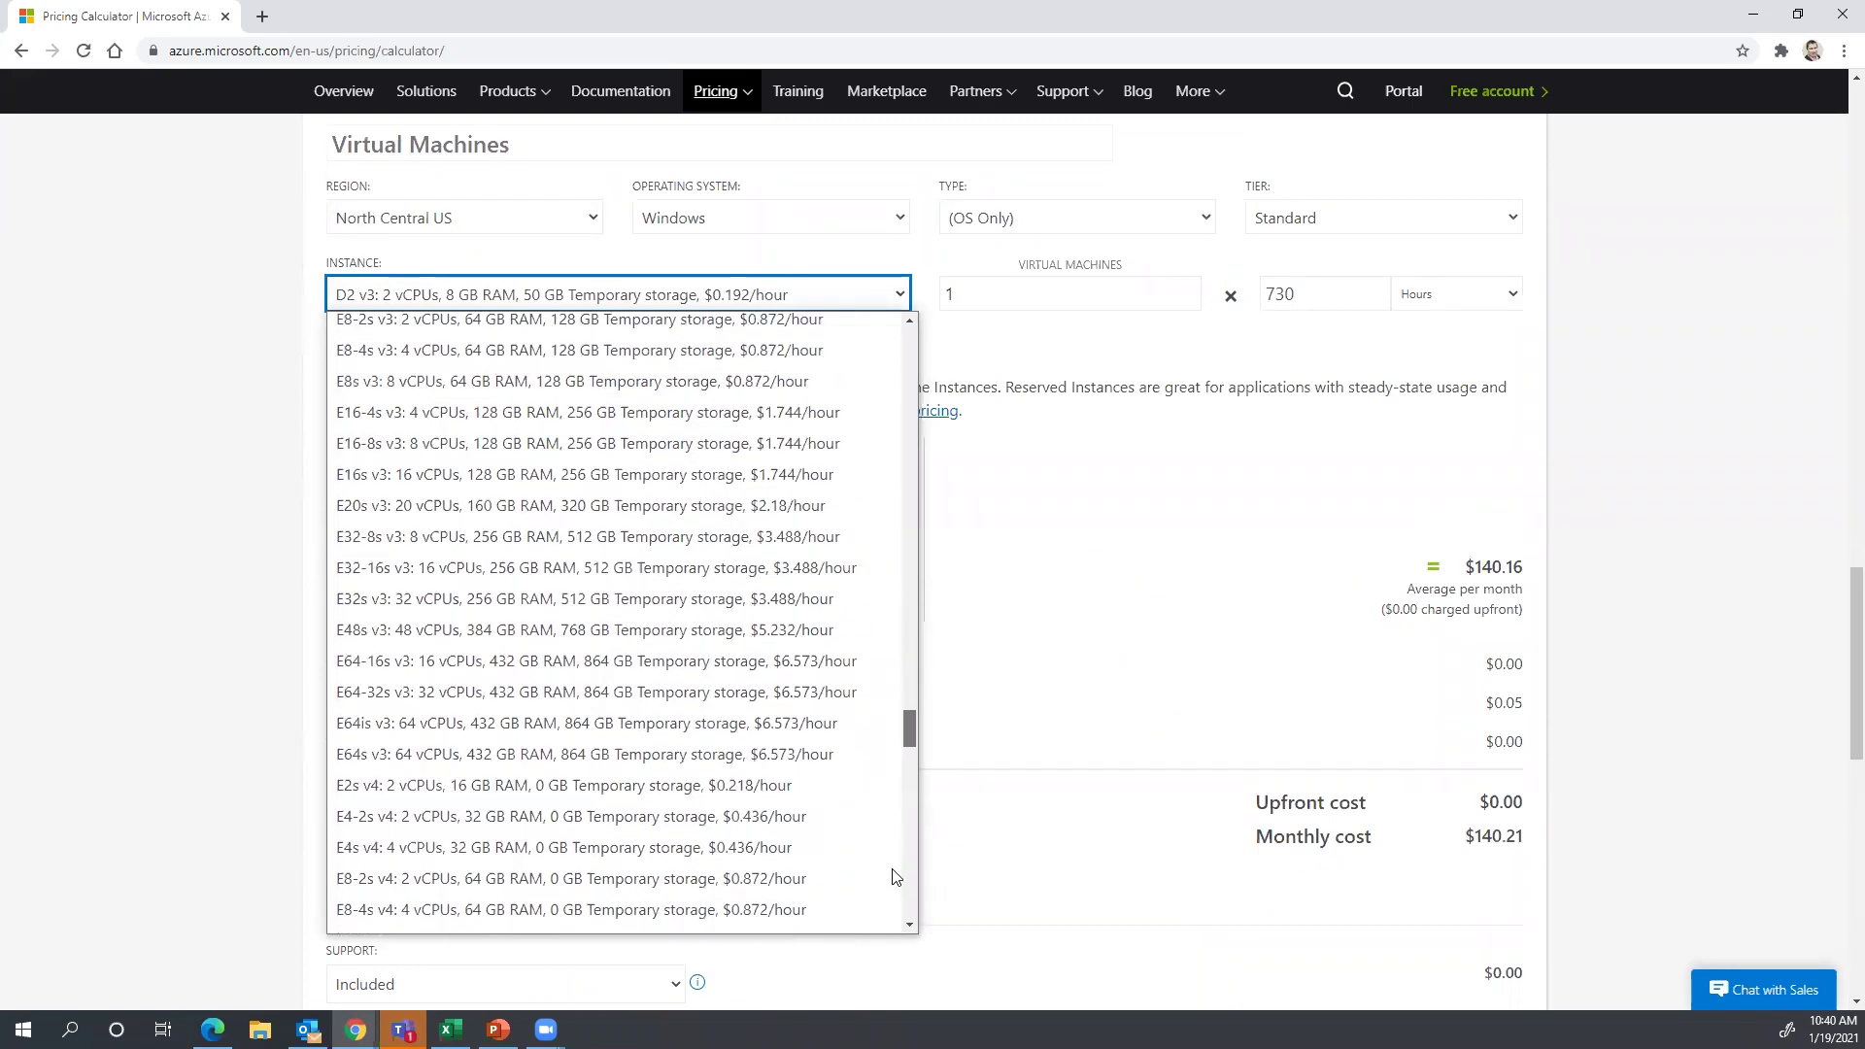
scroll(813, 333, "up", 20)
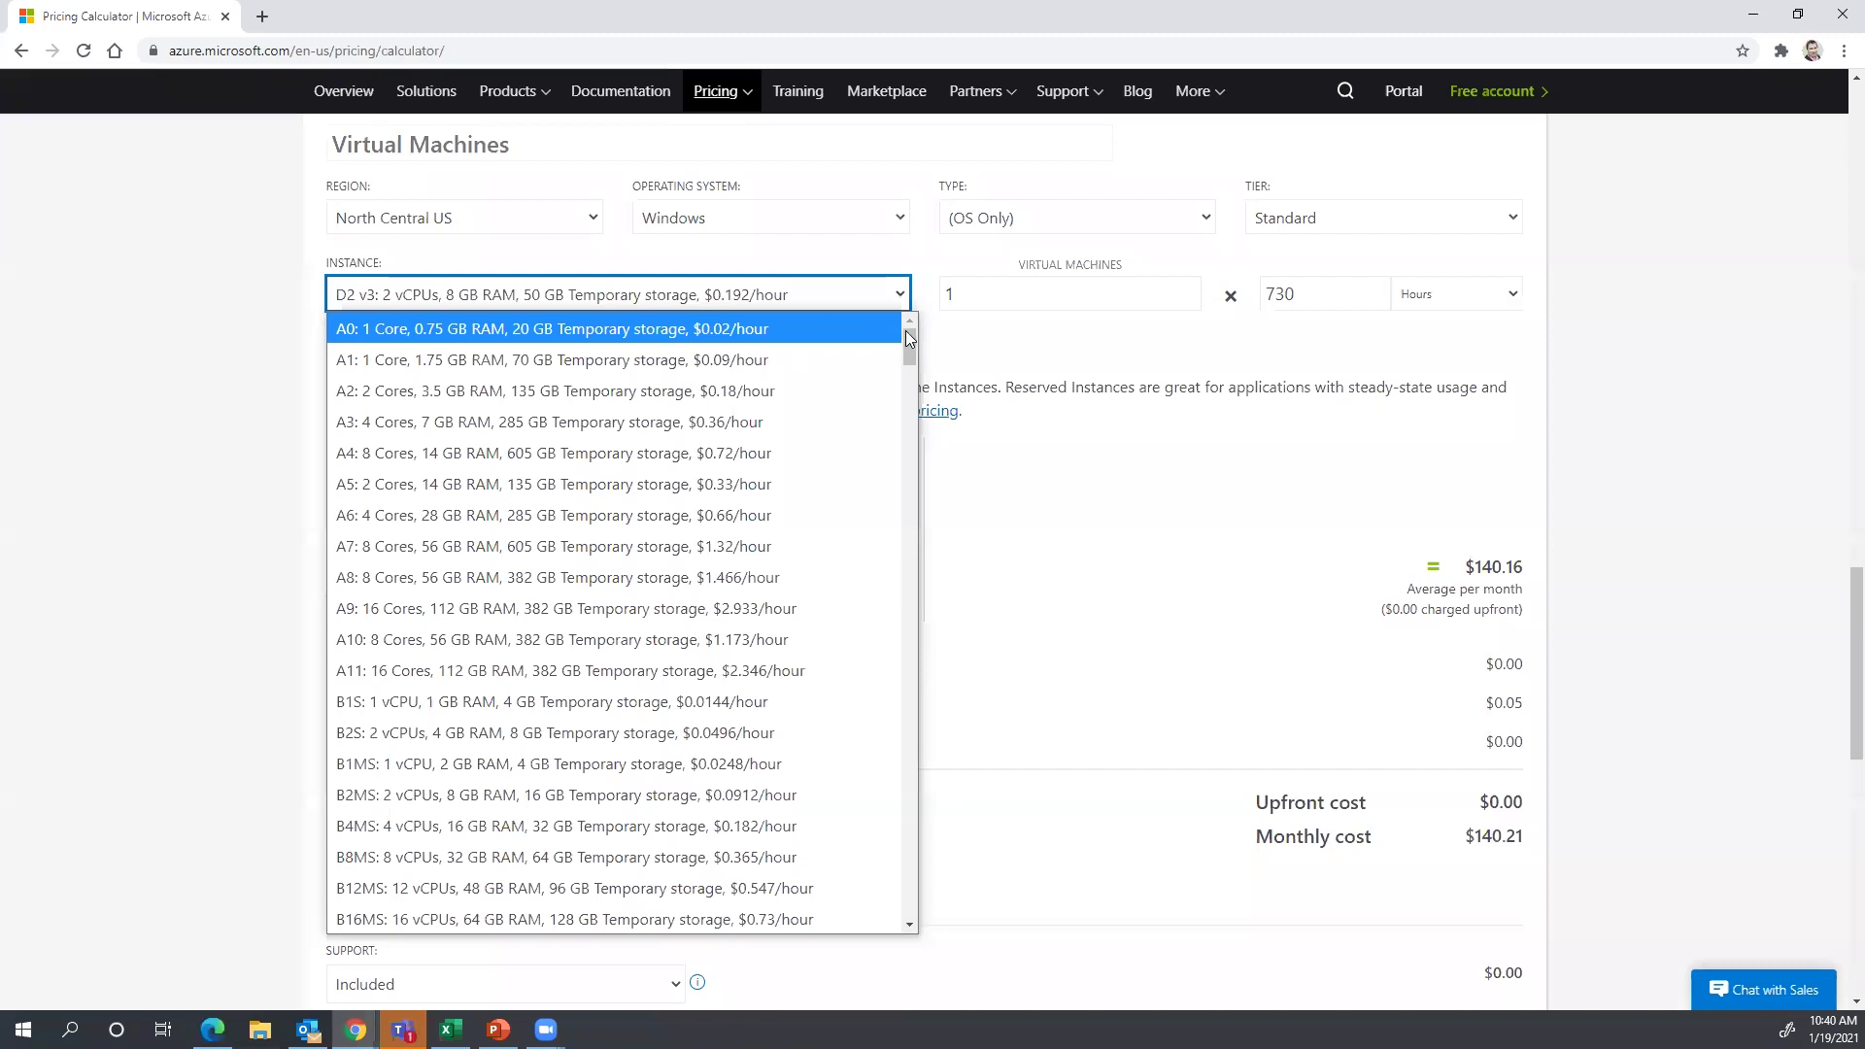
scroll(906, 364, "down", 5)
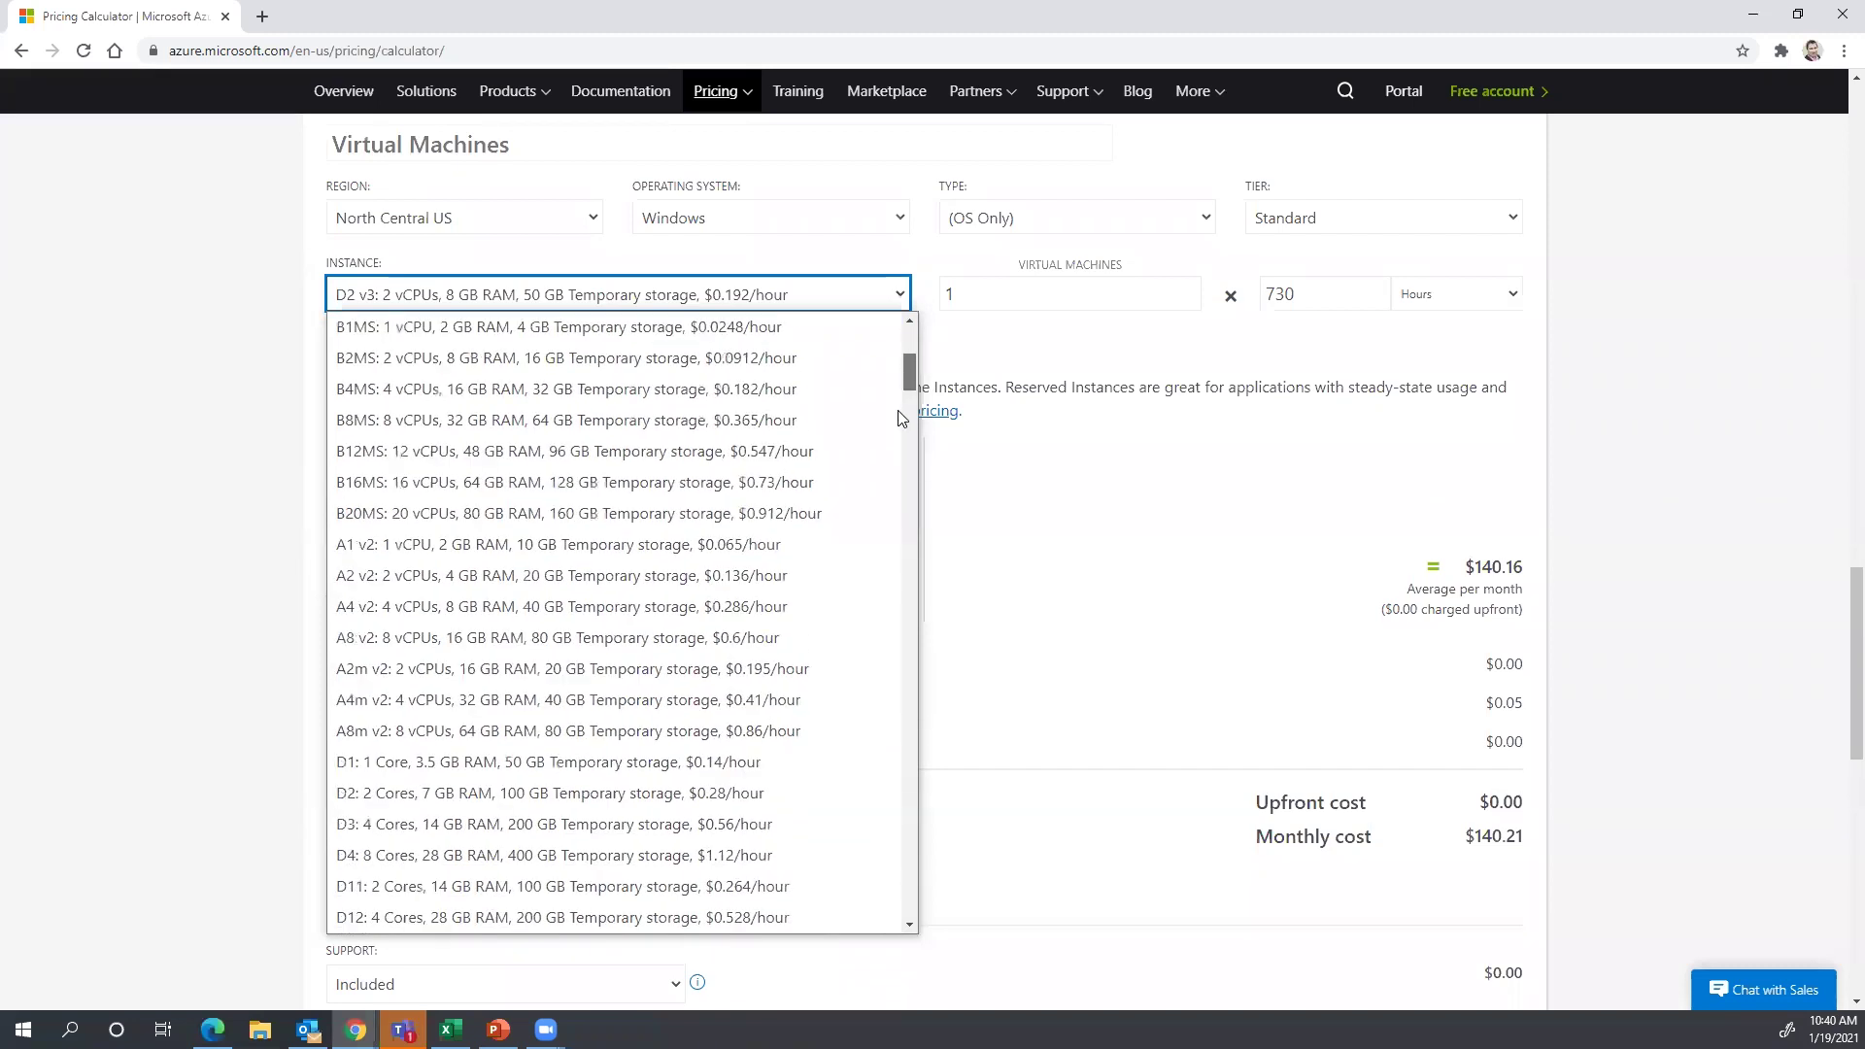
scroll(902, 418, "down", 3)
scroll(456, 442, "down", 5)
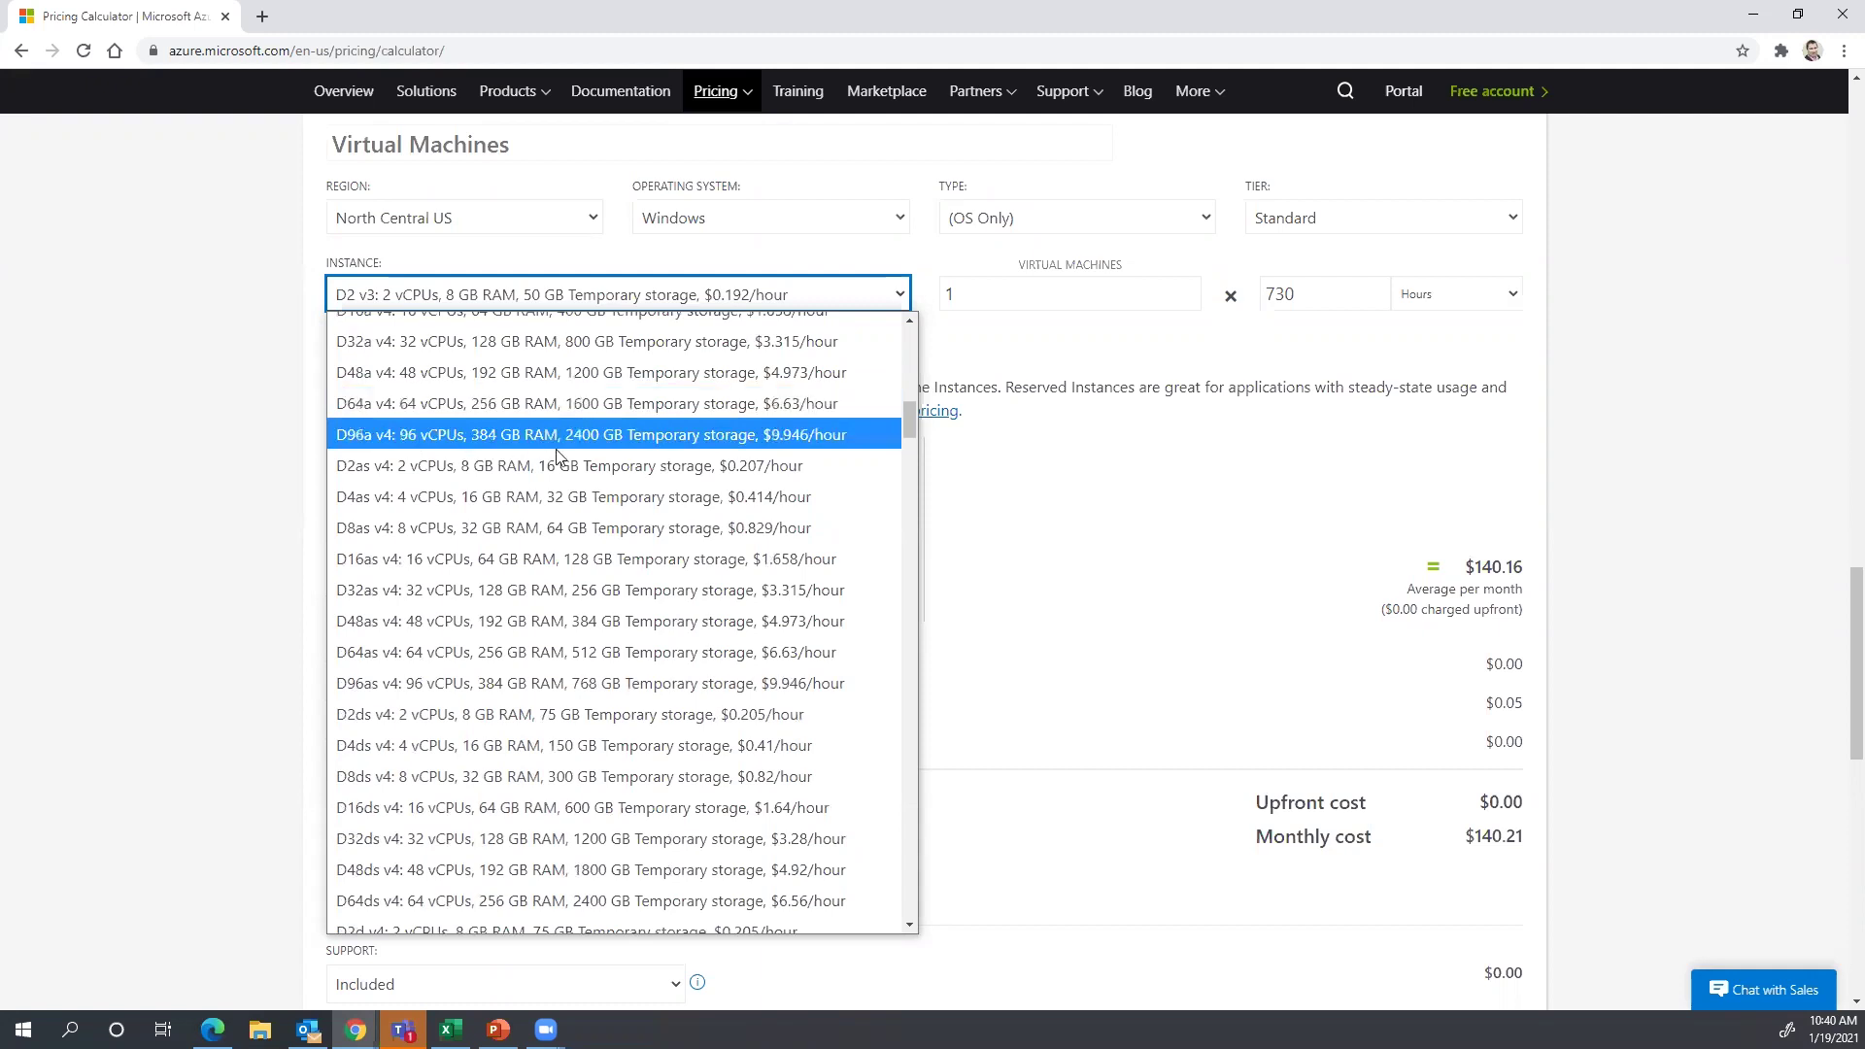
scroll(910, 388, "up", 1)
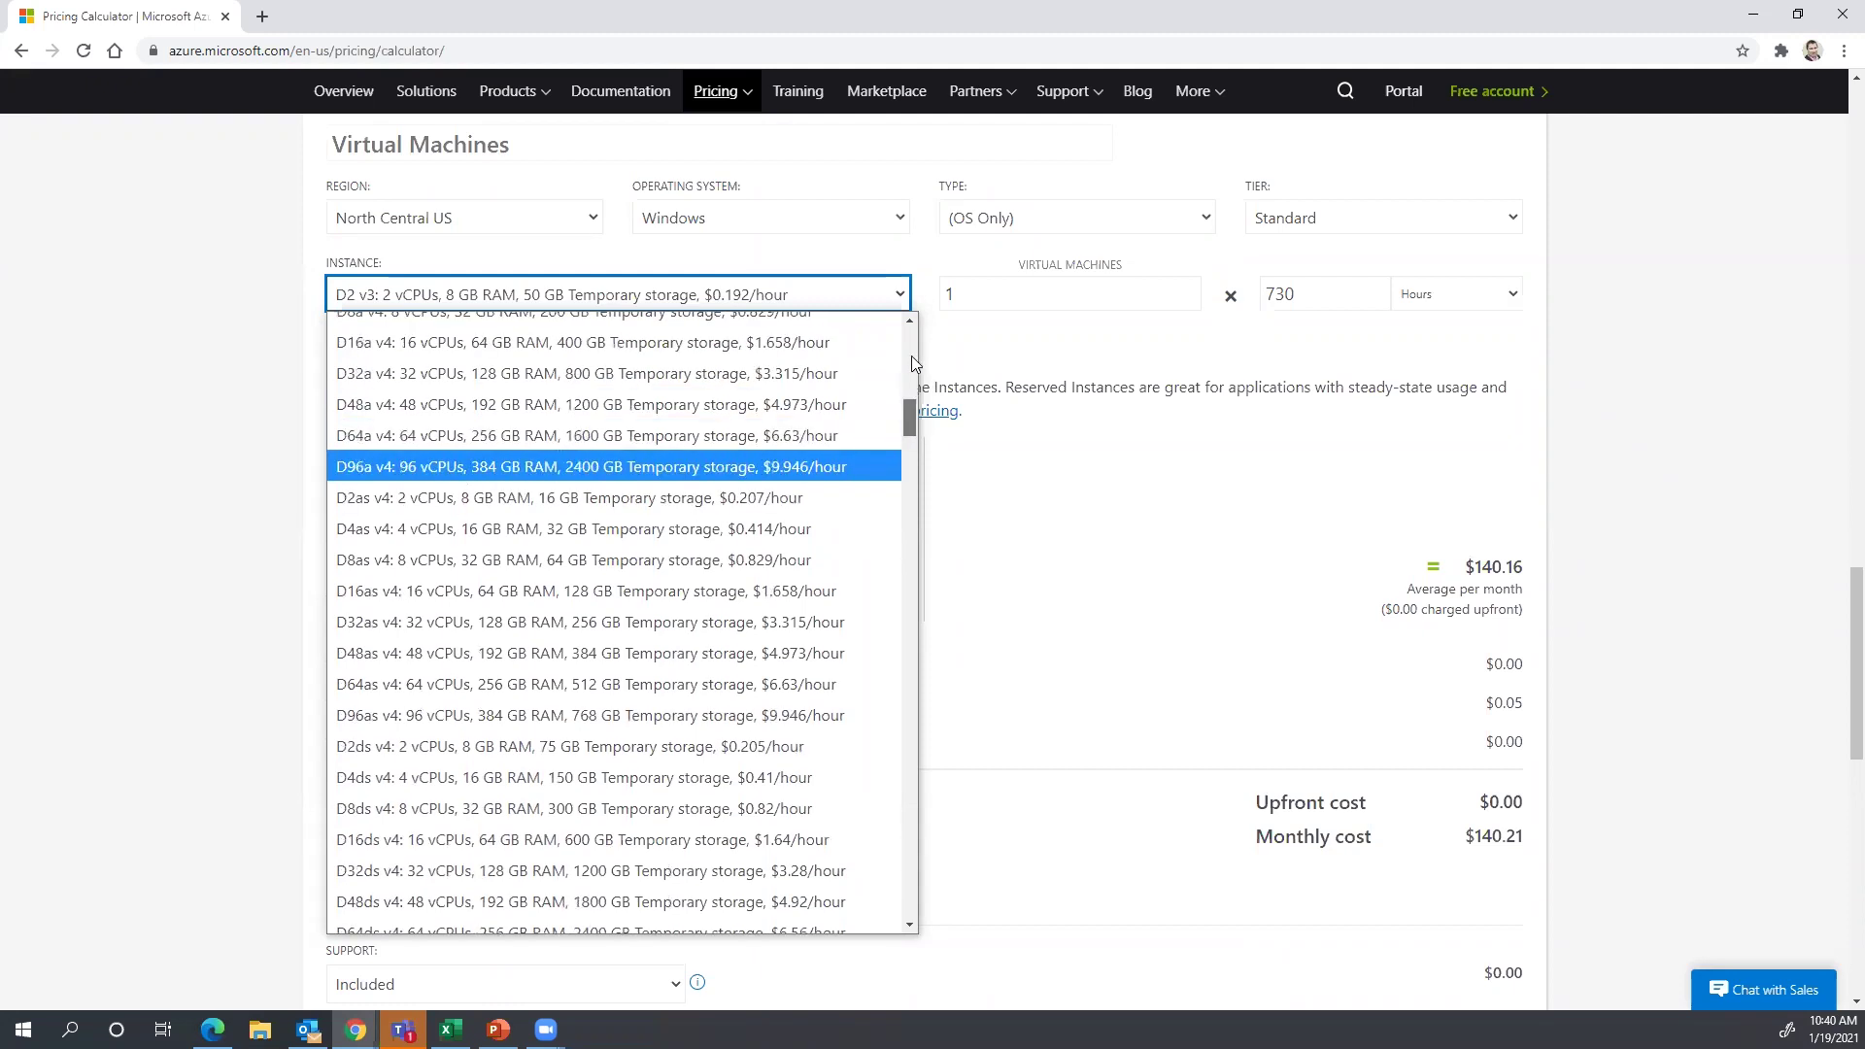
scroll(928, 333, "up", 10)
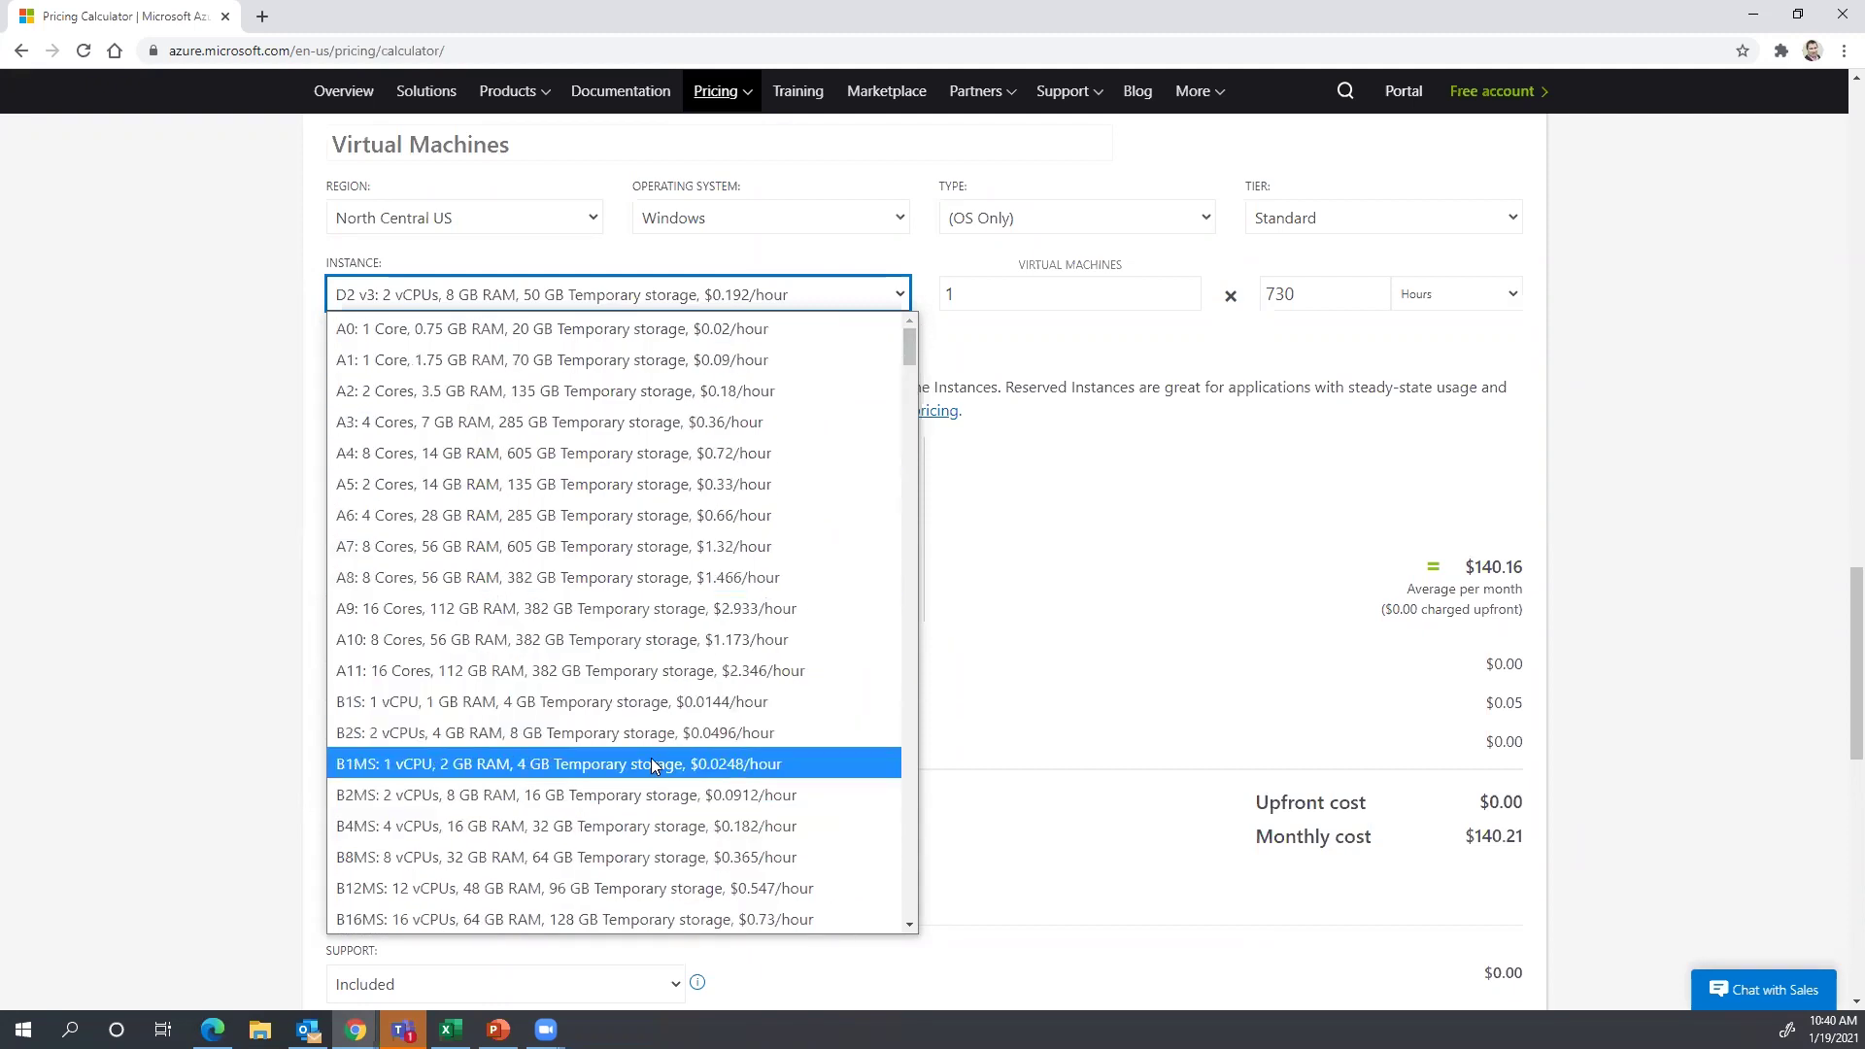
left_click(641, 794)
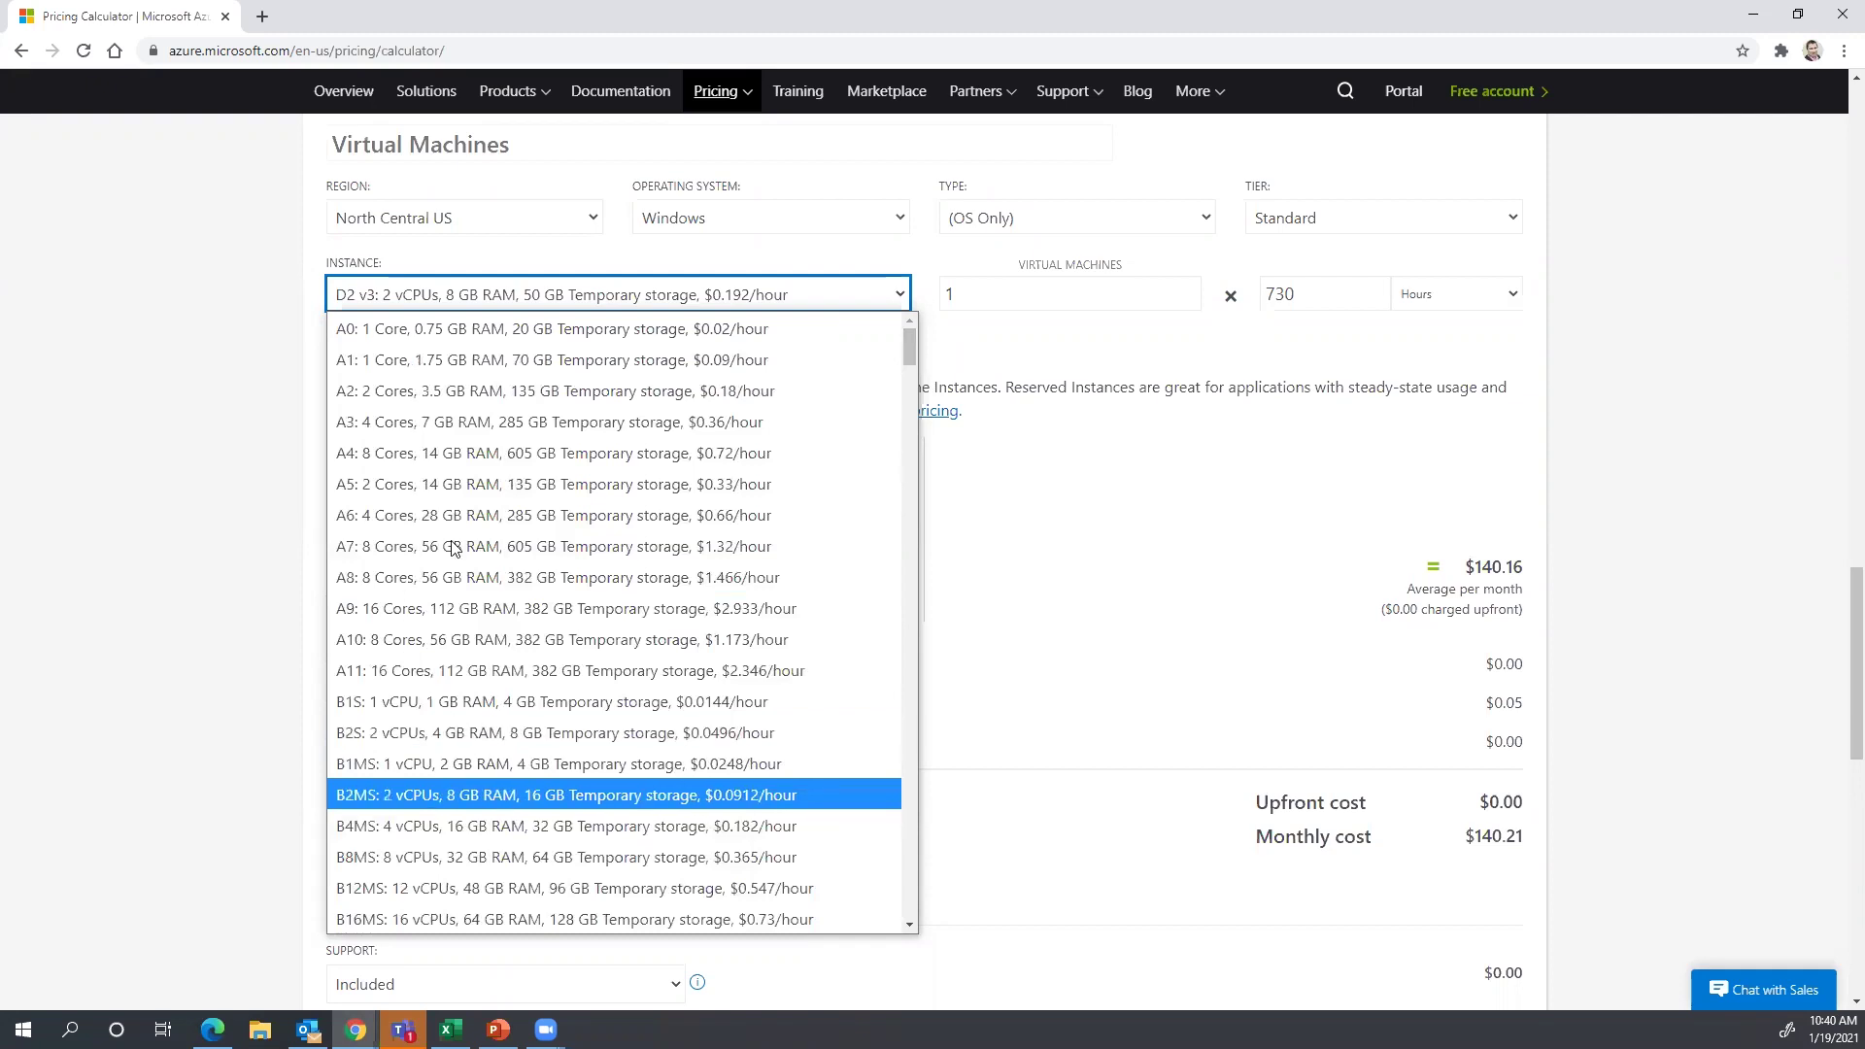
left_click(107, 525)
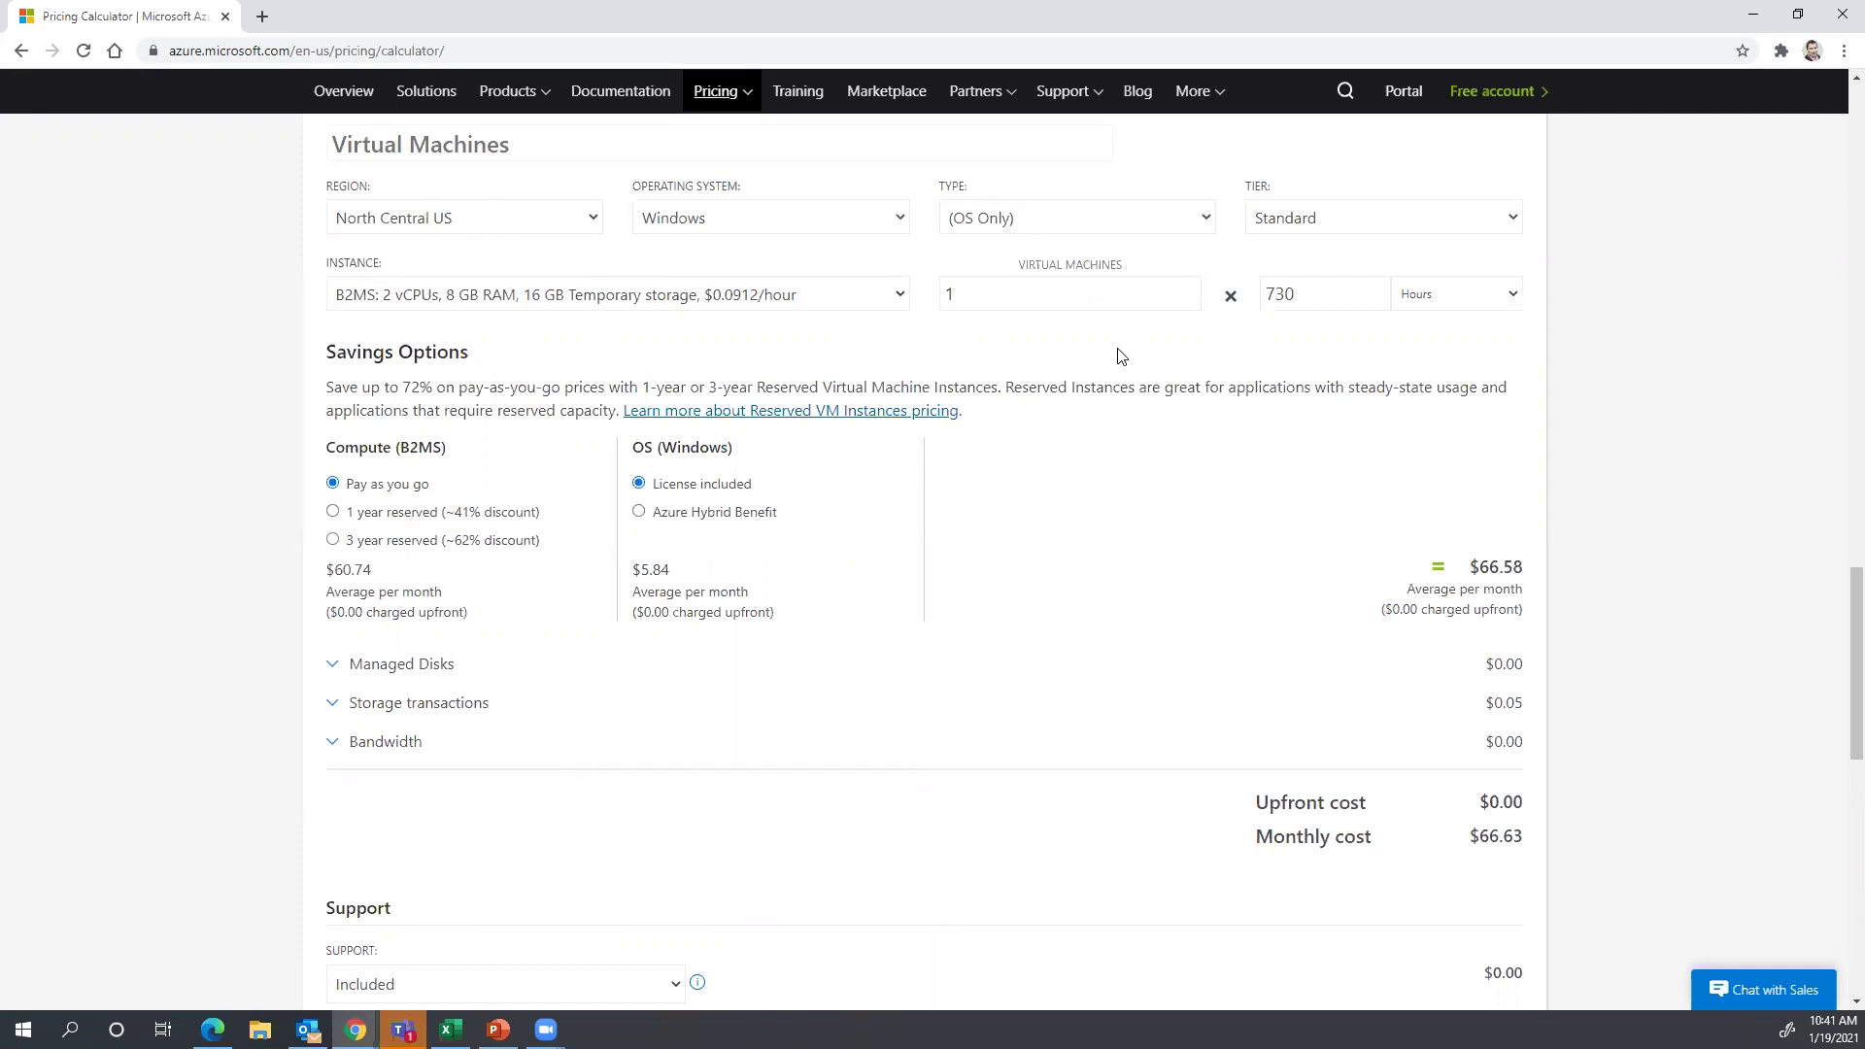
- Configure the virtual machine's managed disks as one Standard SSD disk of size E10: 128 GiB
left_click(406, 680)
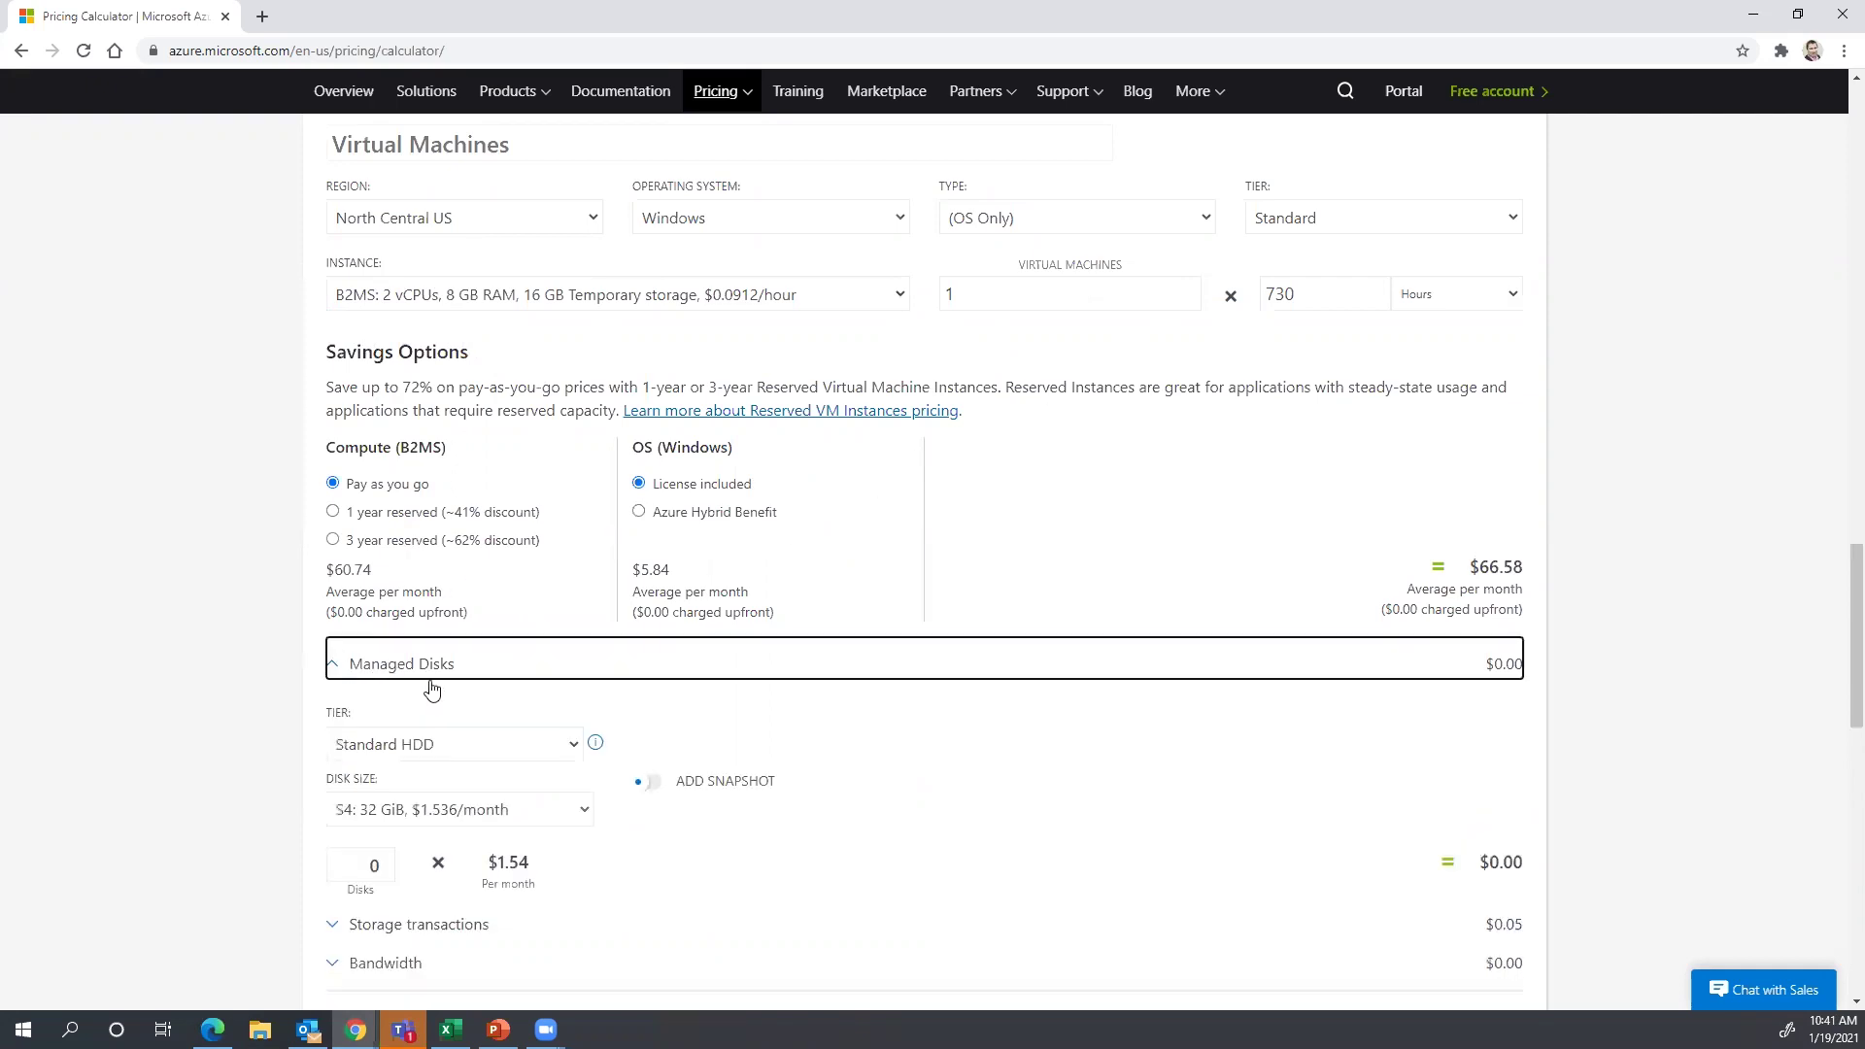
left_click(514, 748)
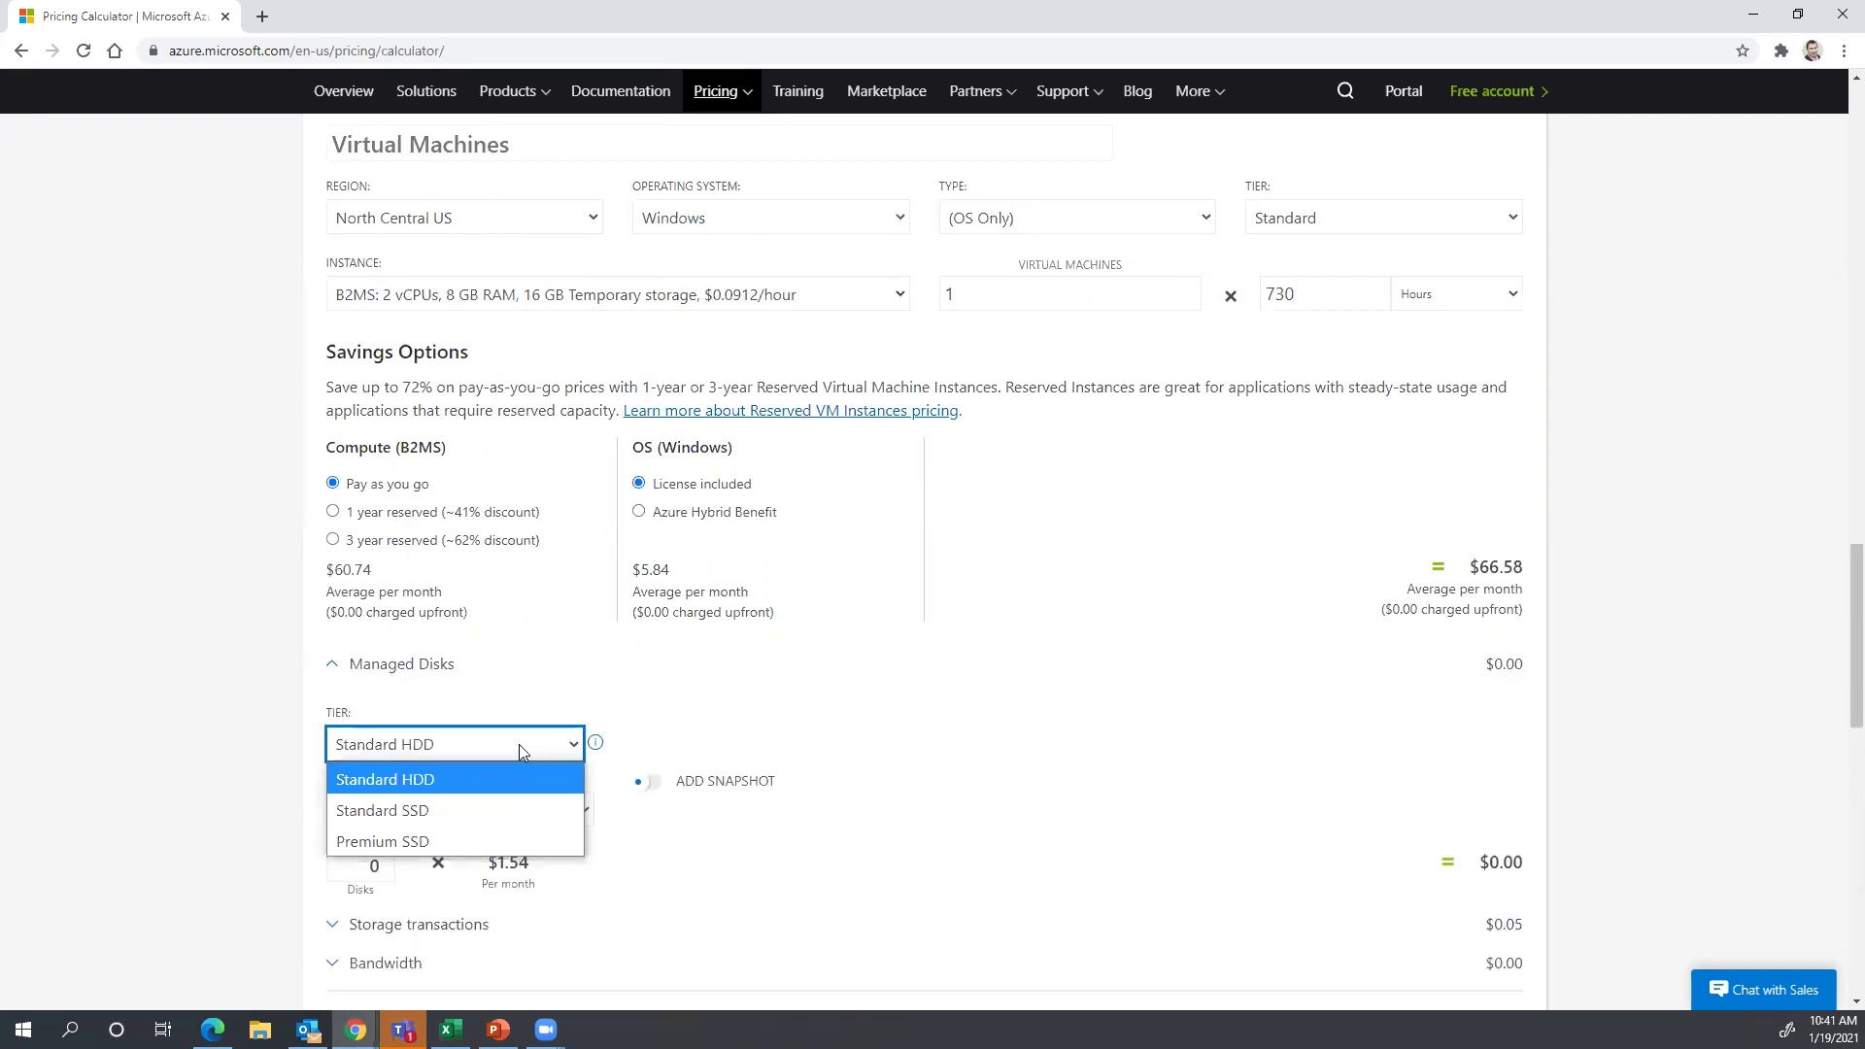
left_click(499, 811)
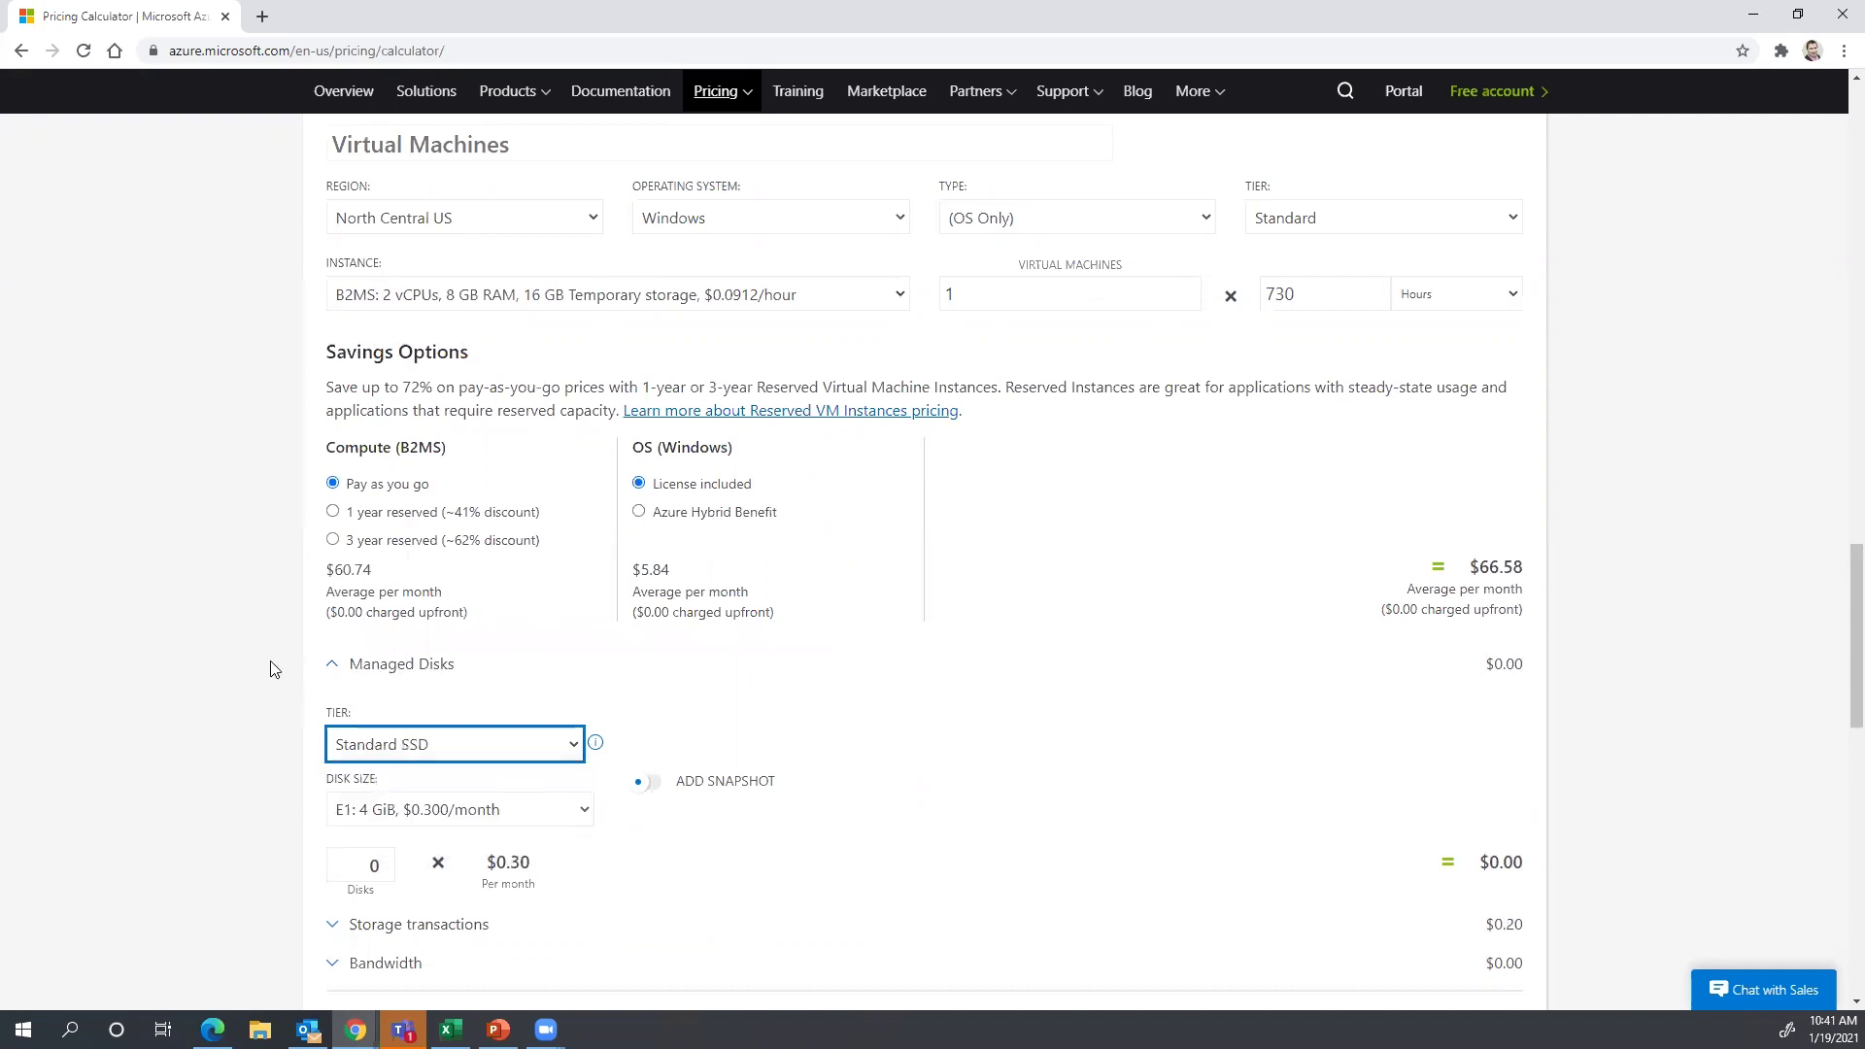
scroll(241, 625, "down", 1)
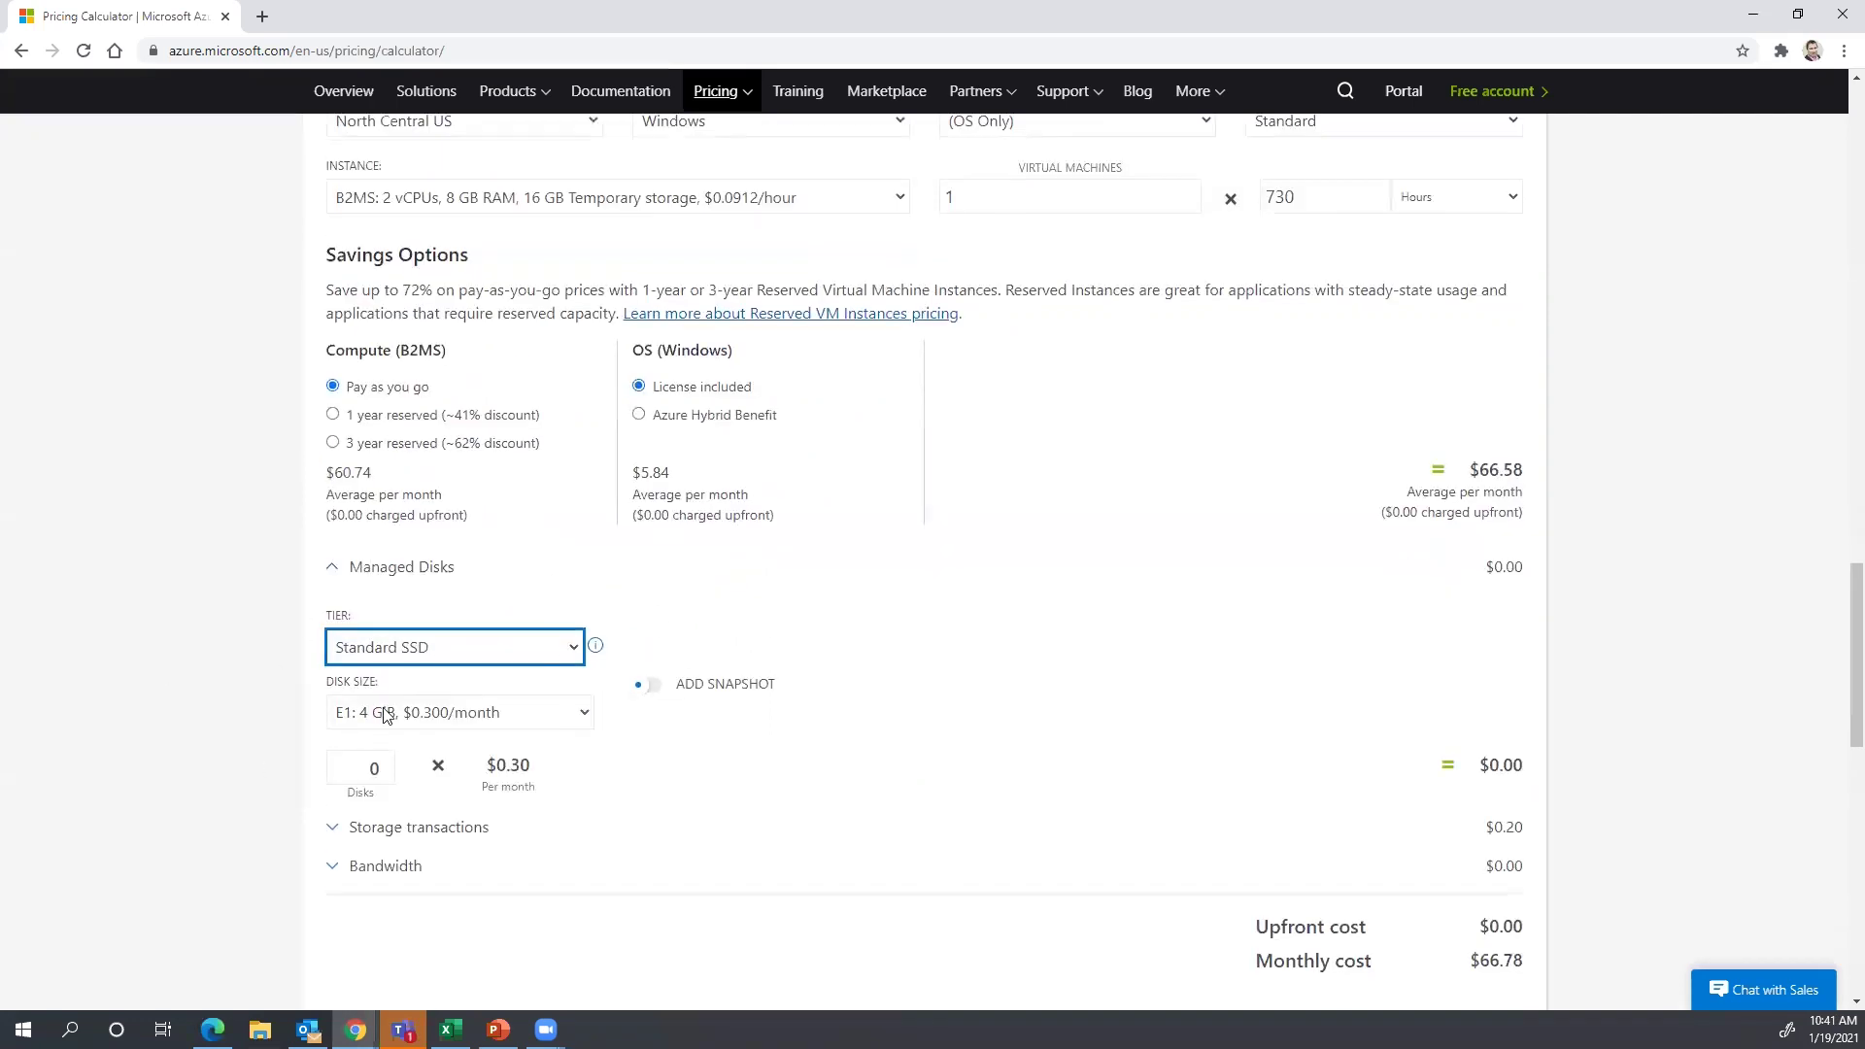
left_click(388, 762)
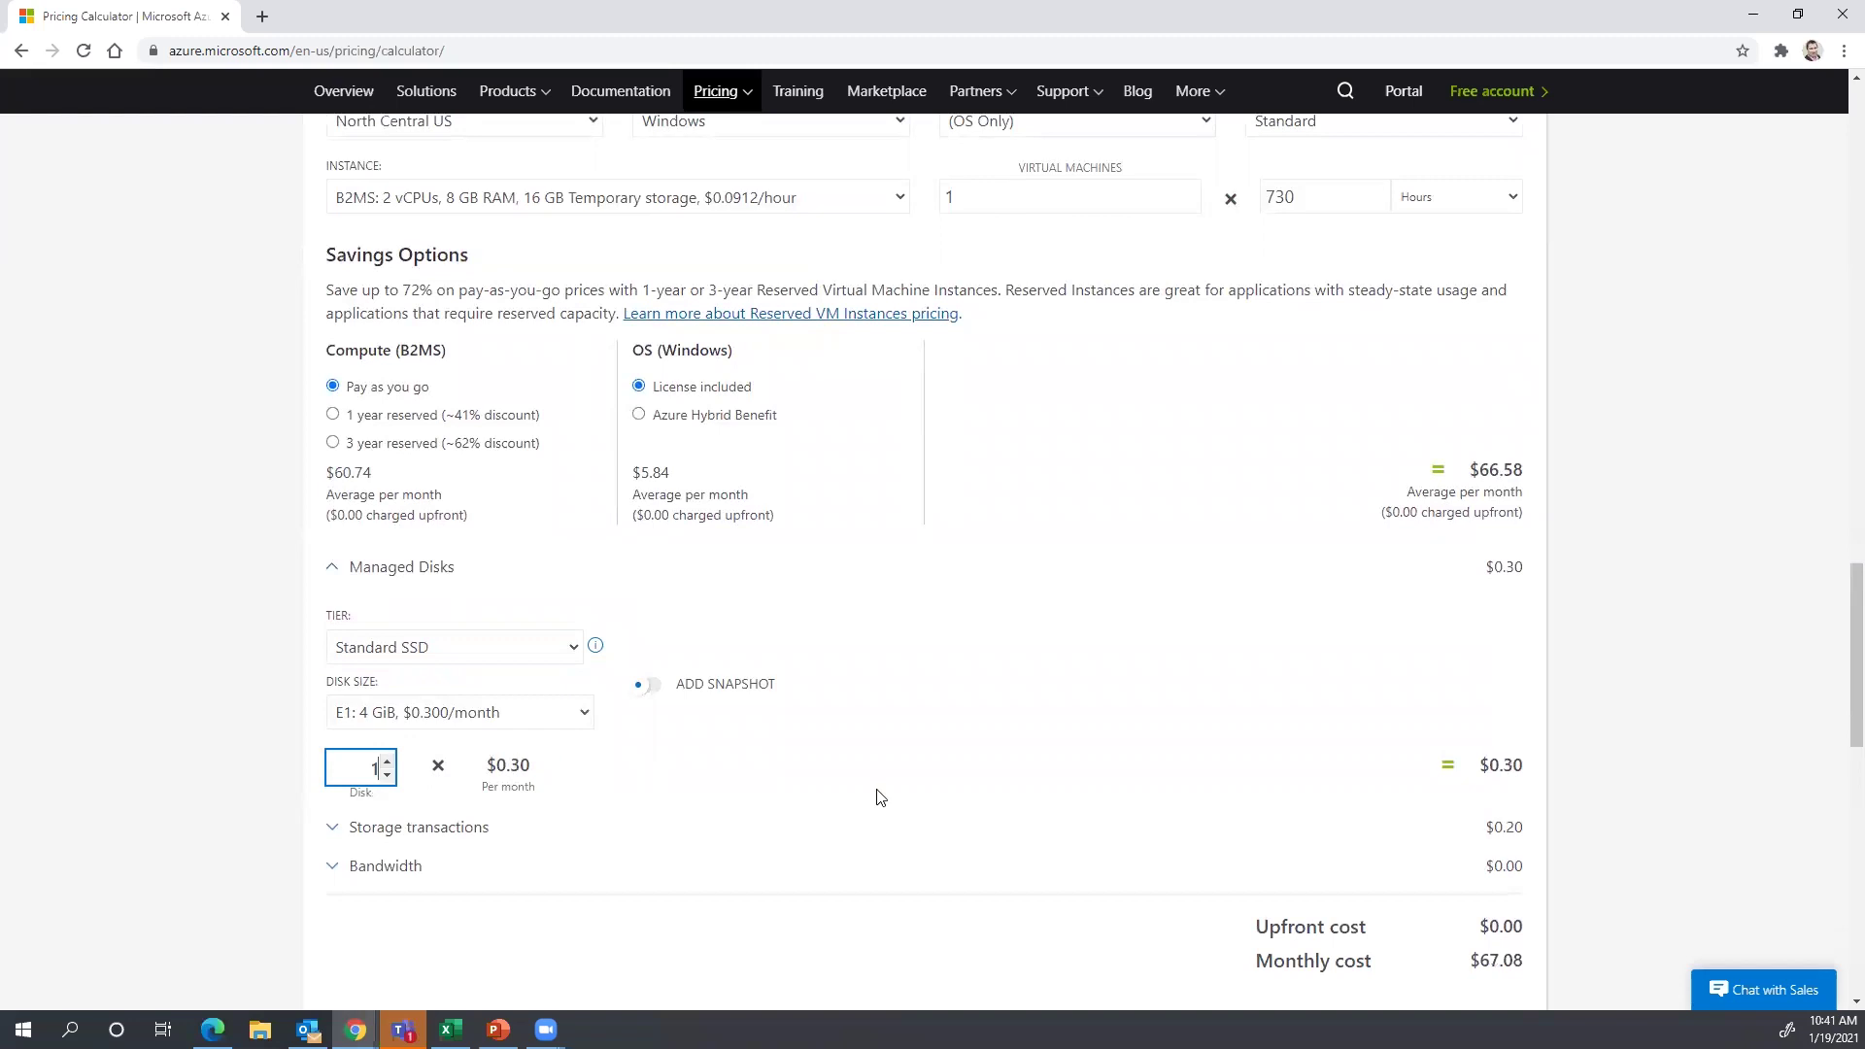
left_click(583, 719)
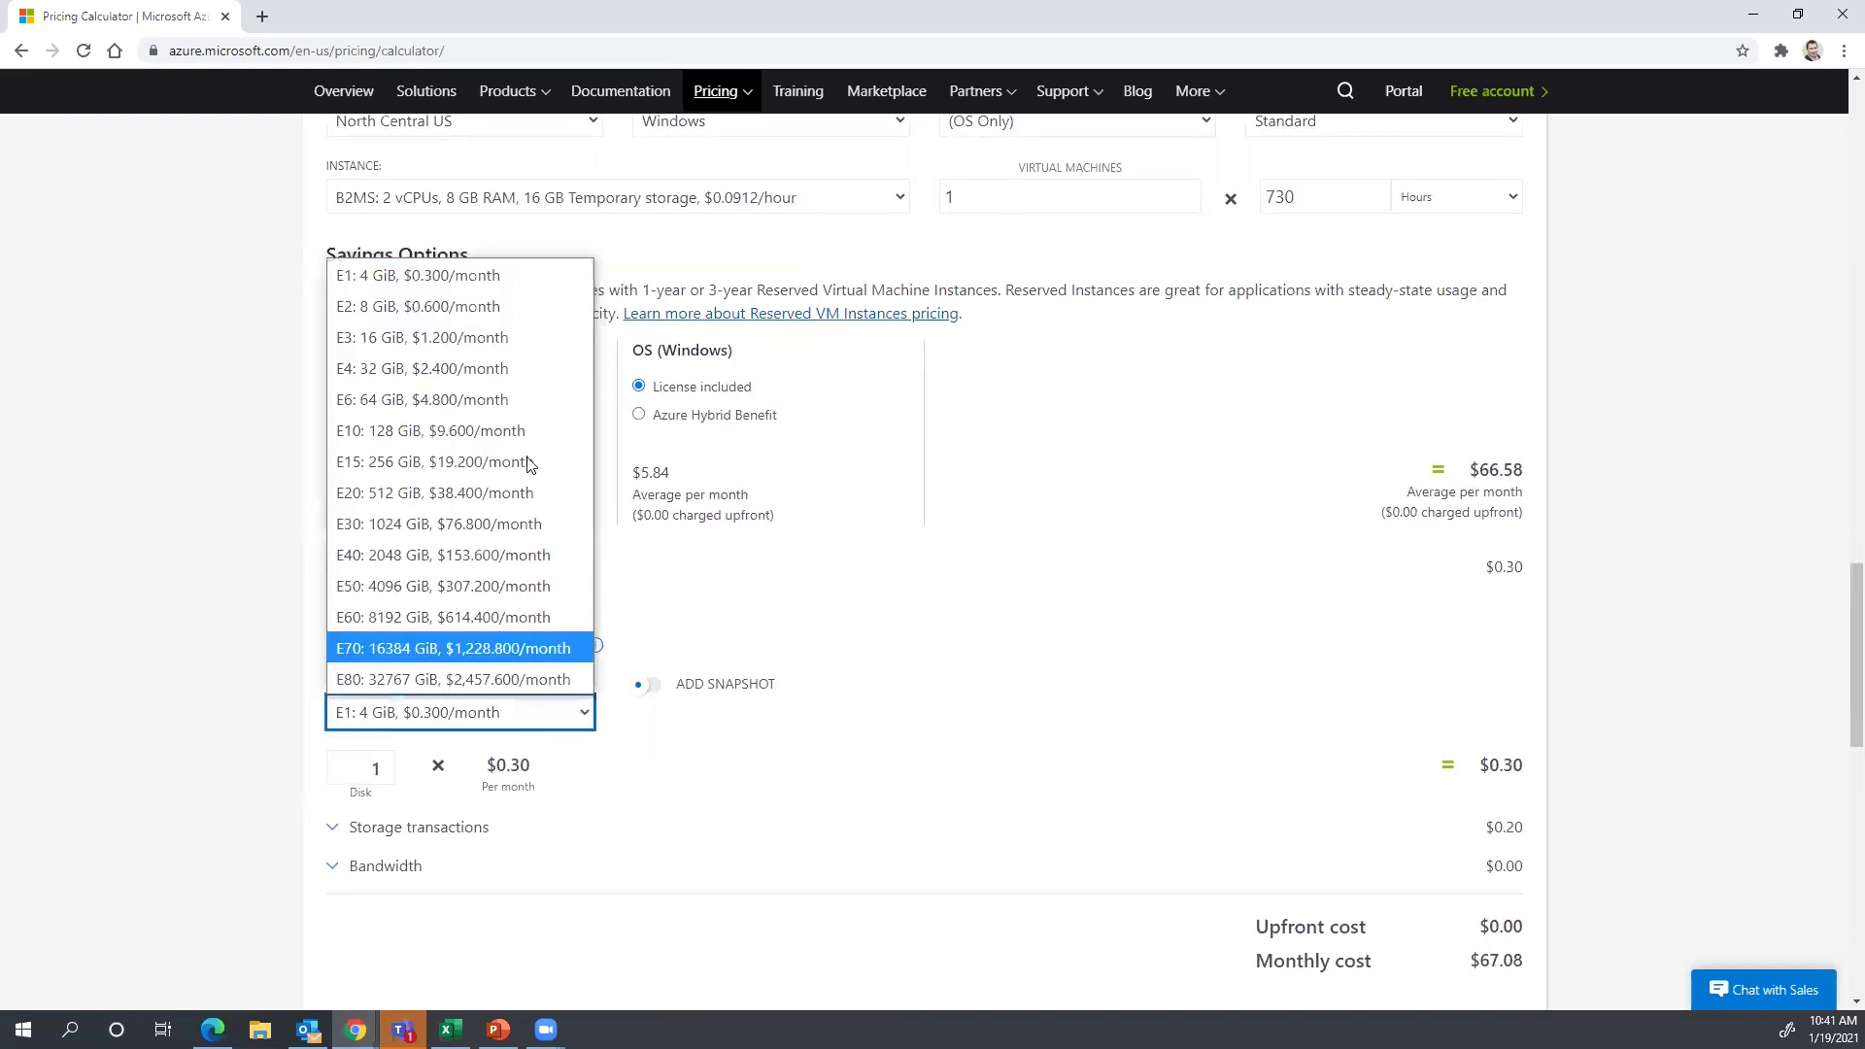
left_click(541, 434)
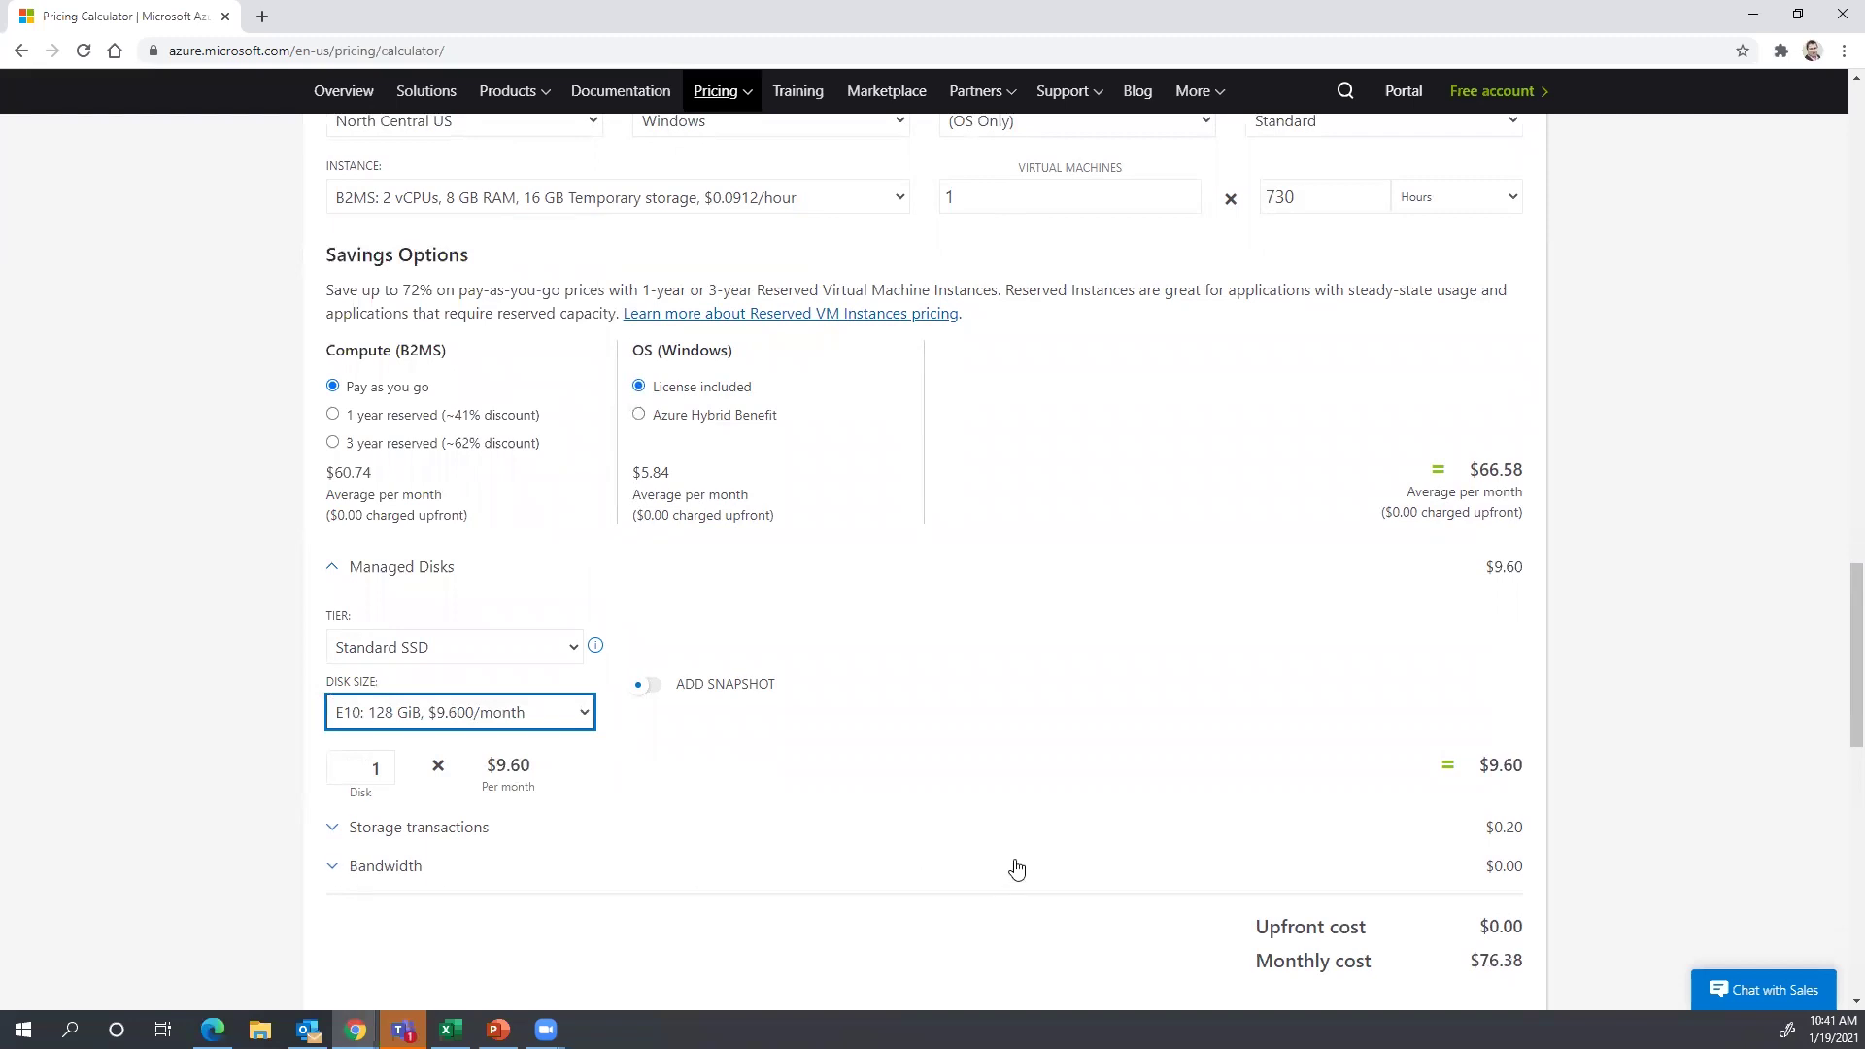
- Review the VPN gateway and virtual machine costs, and highlight the estimated monthly cost of the whole estimate
scroll(1020, 863, "down", 2)
scroll(1020, 863, "up", 6)
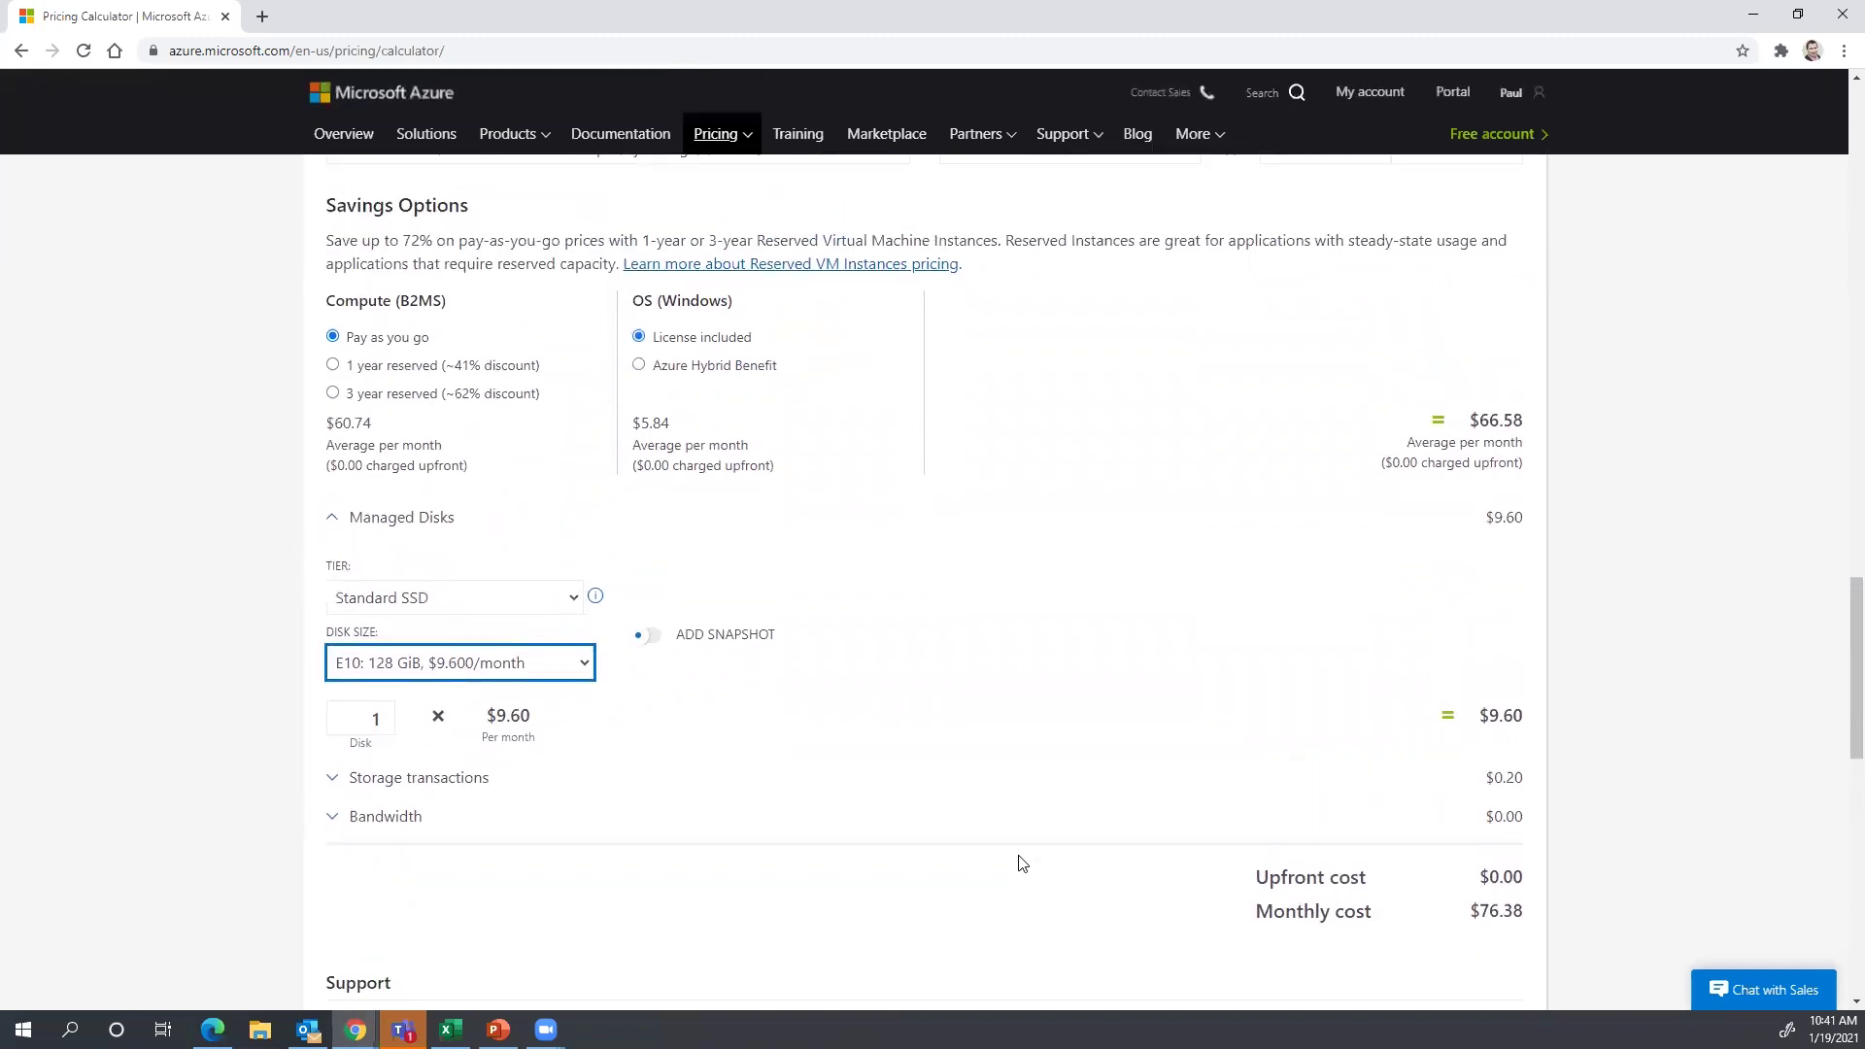
scroll(1020, 859, "up", 4)
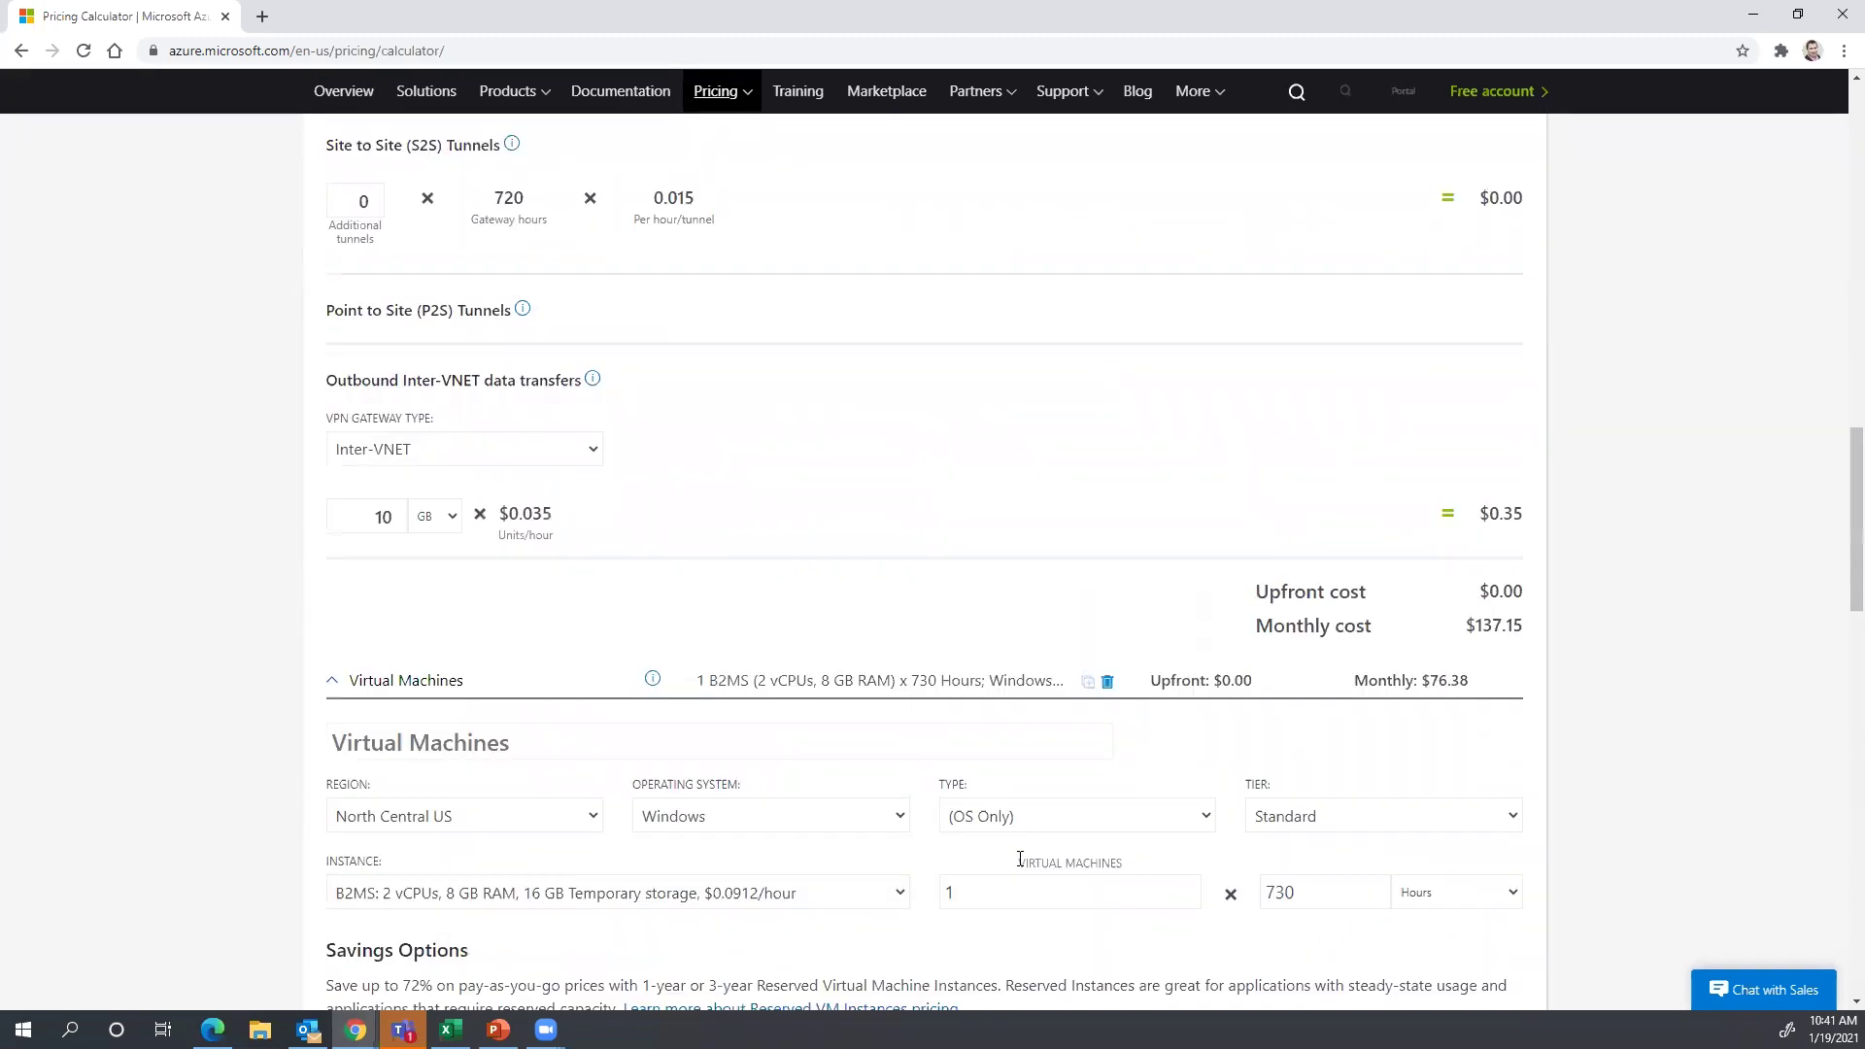
scroll(1026, 730, "down", 2)
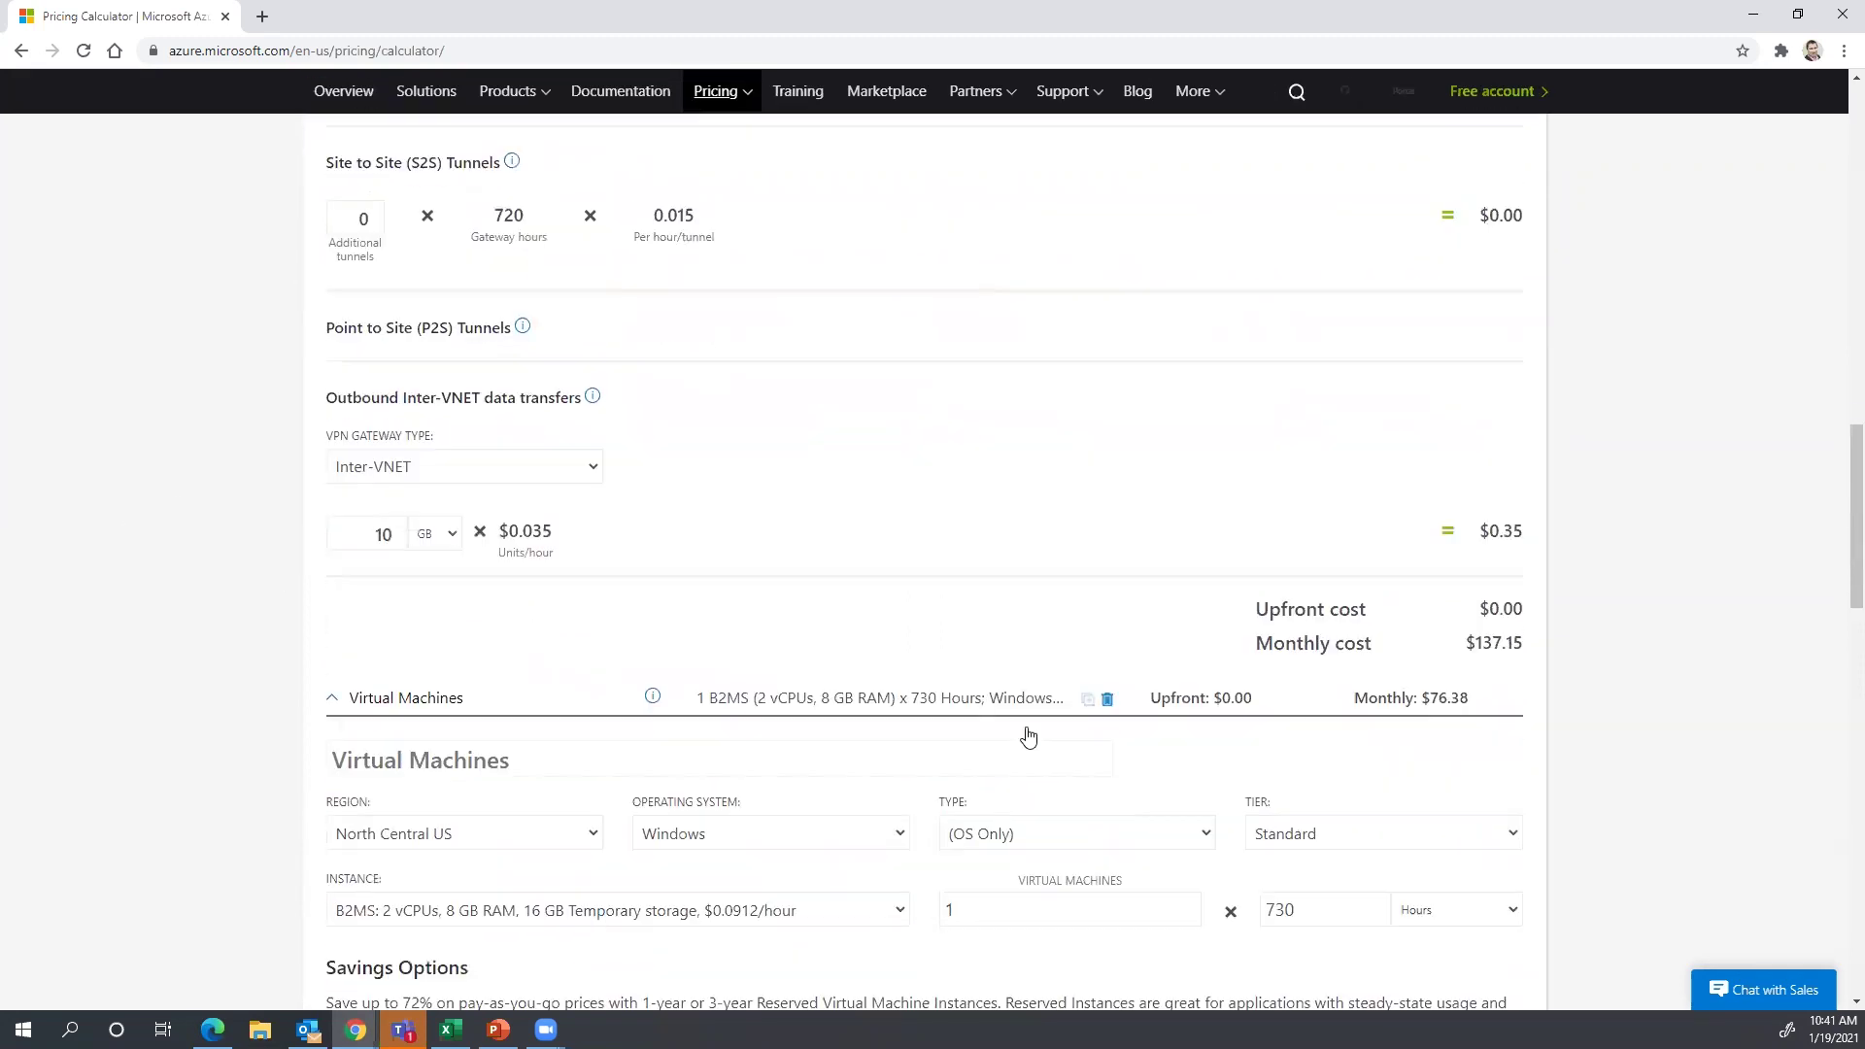
scroll(1016, 724, "down", 6)
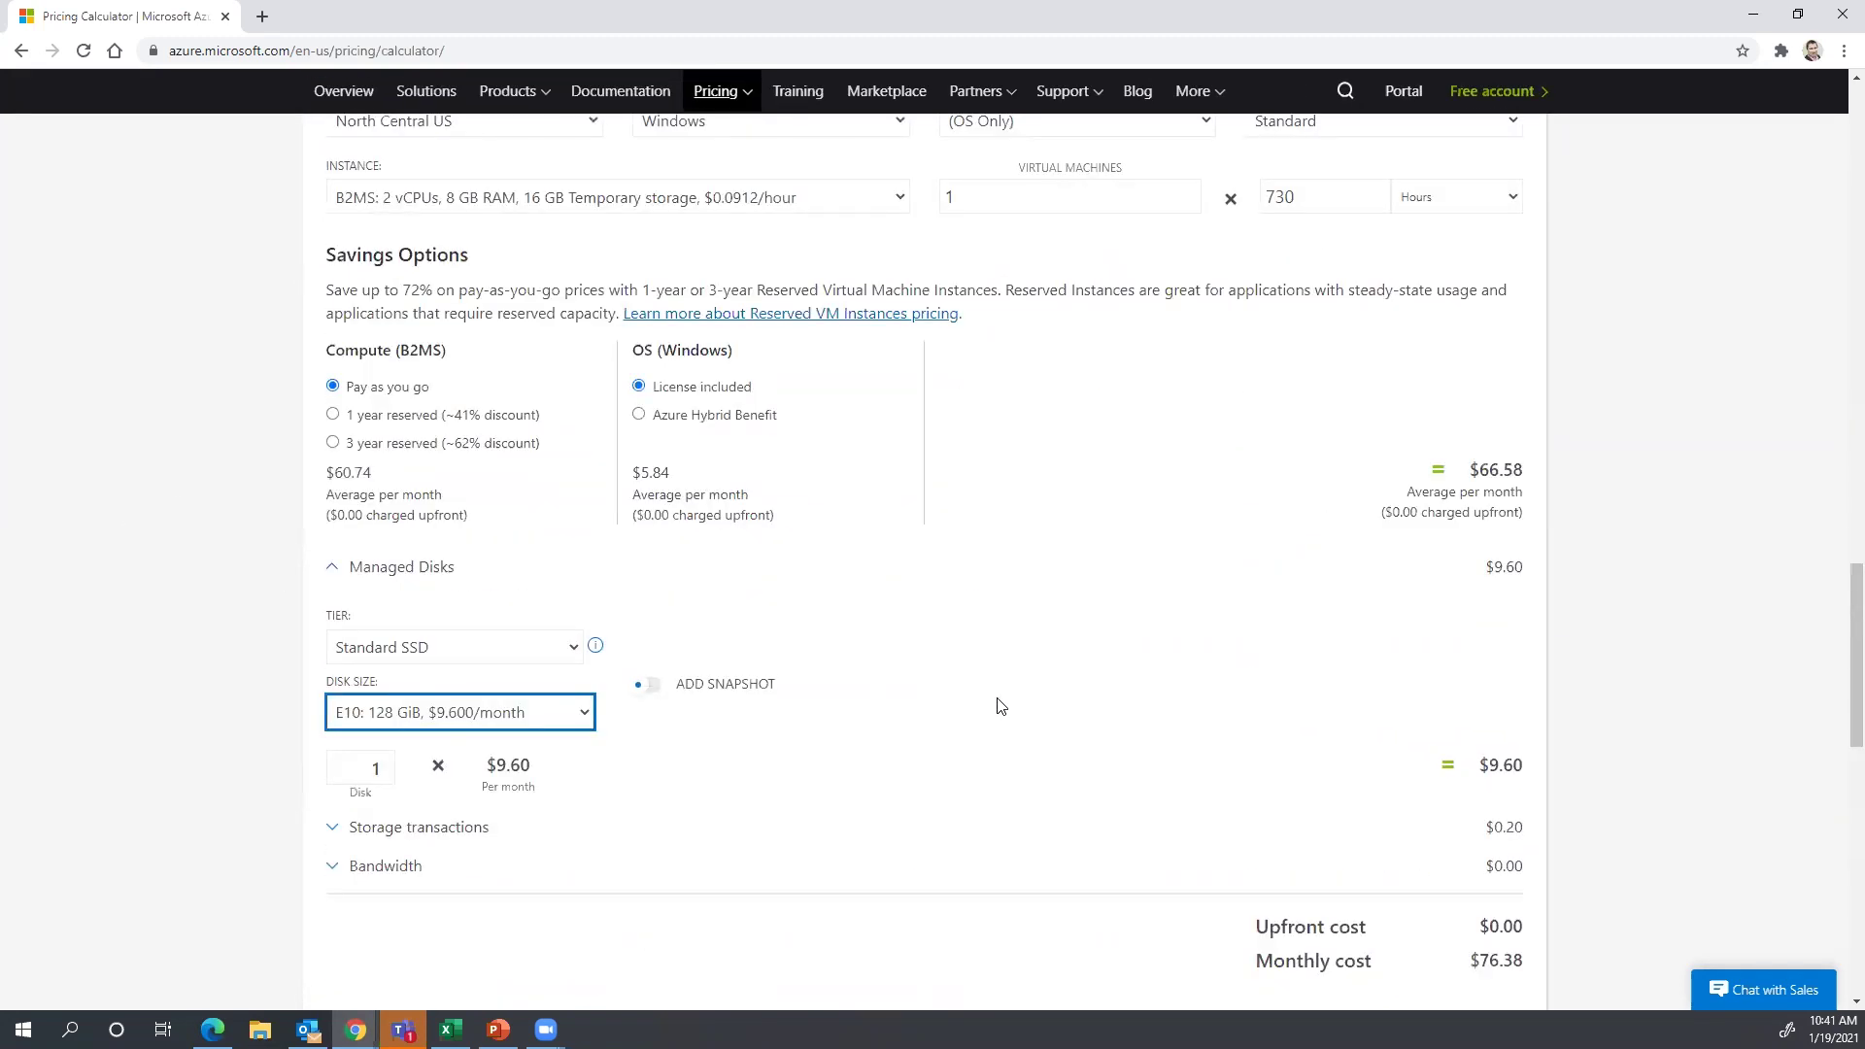
scroll(1001, 704, "down", 7)
left_click_drag(1528, 719, 1451, 724)
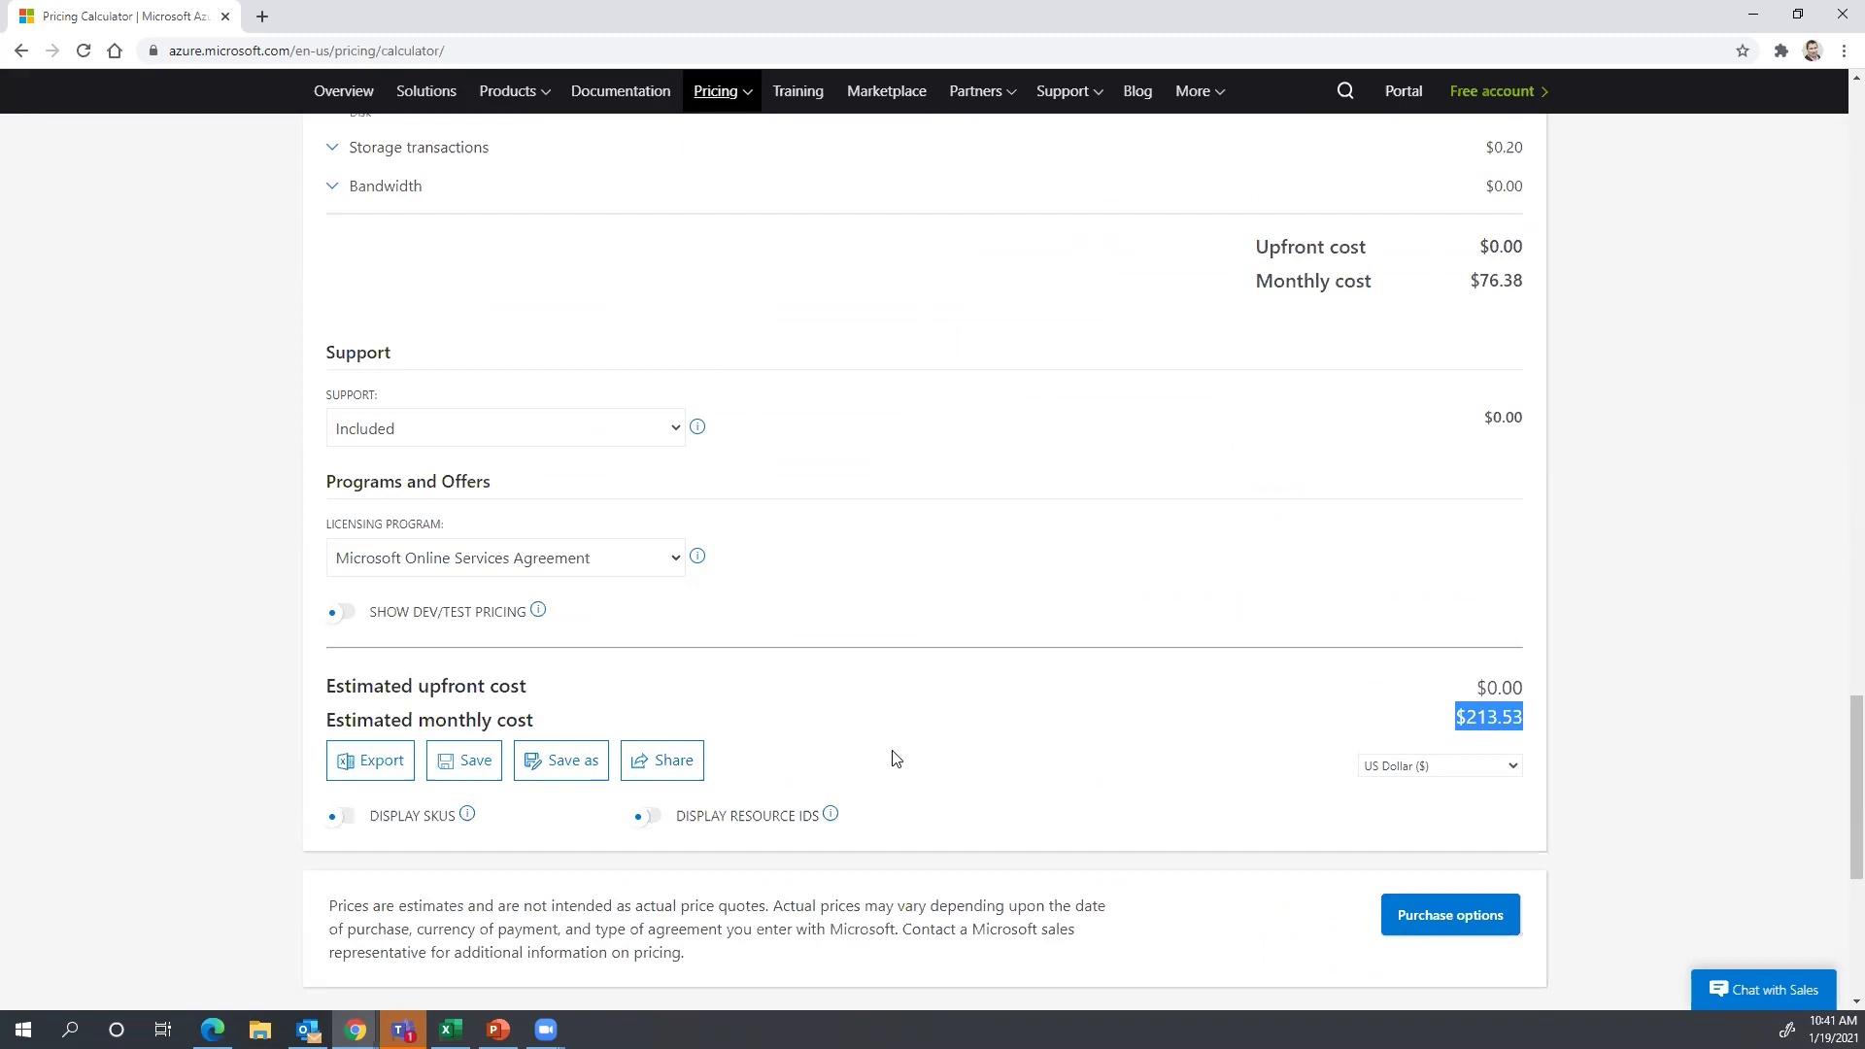
- Set the number of B2MS virtual machines in the estimate to 2
scroll(894, 761, "up", 5)
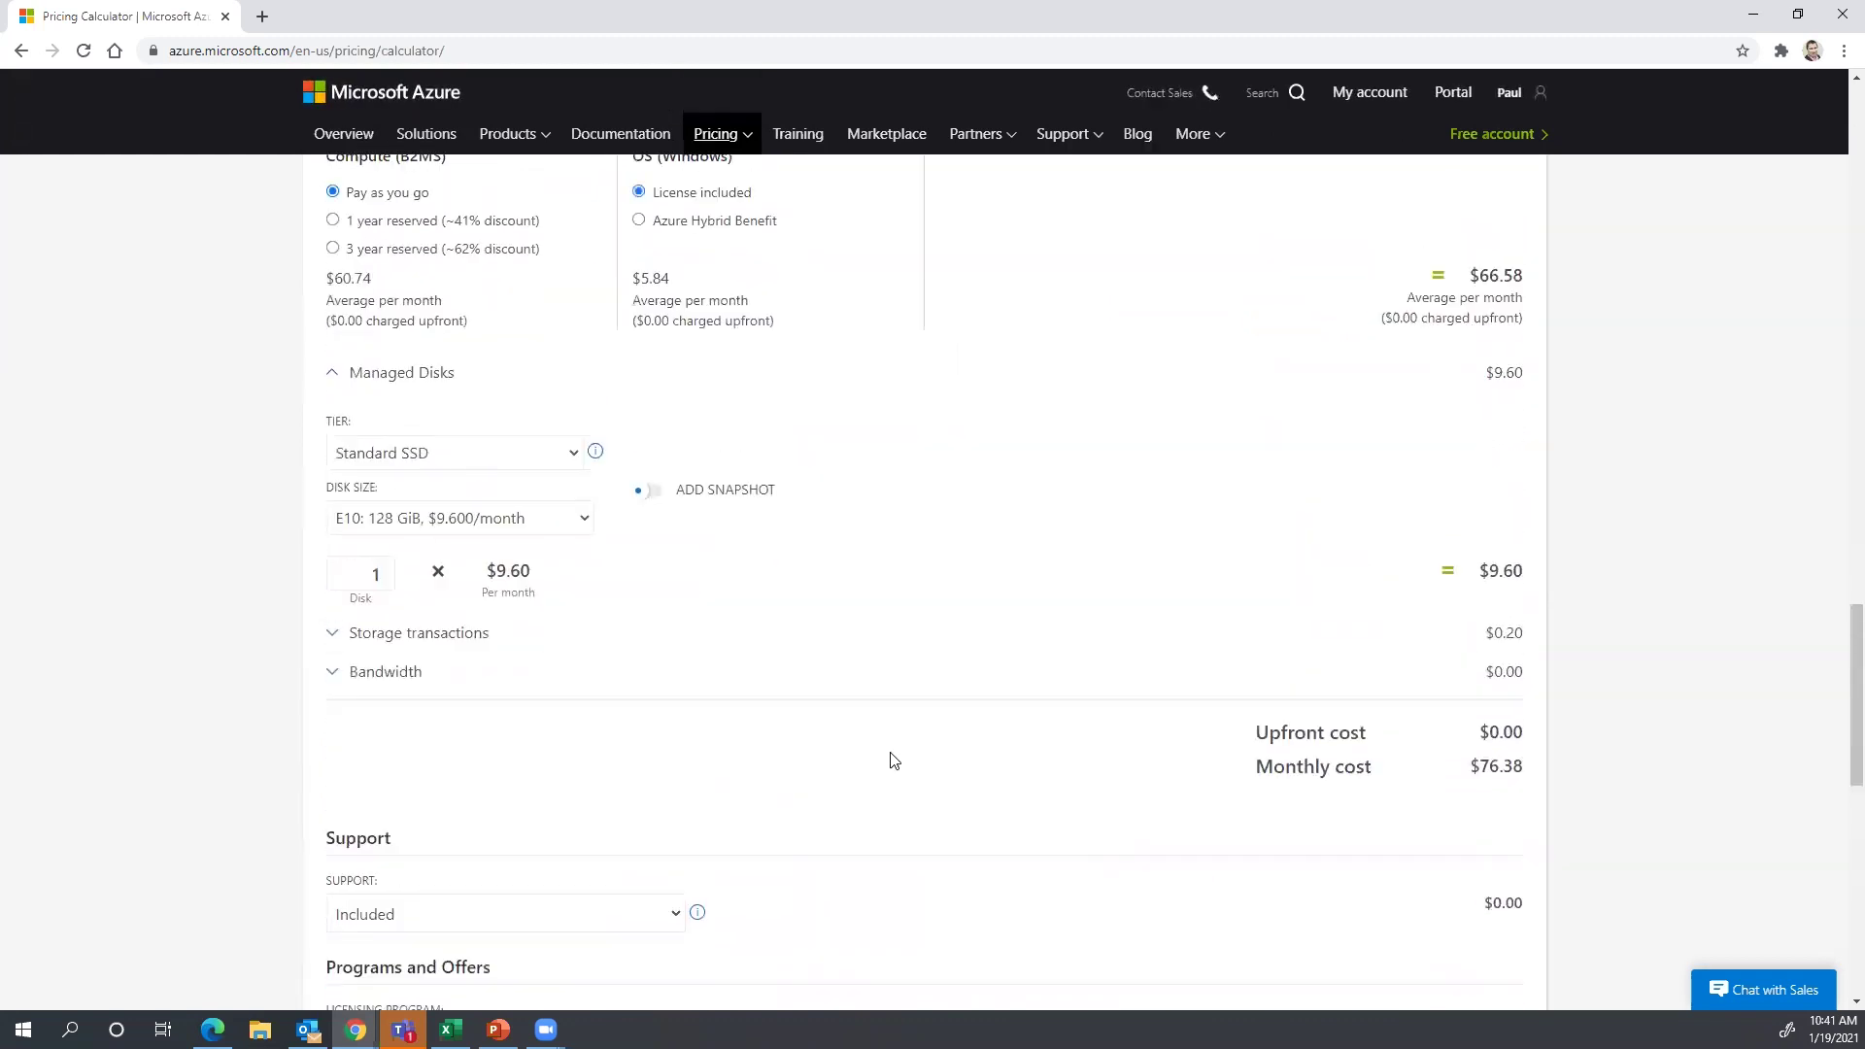
scroll(894, 761, "up", 3)
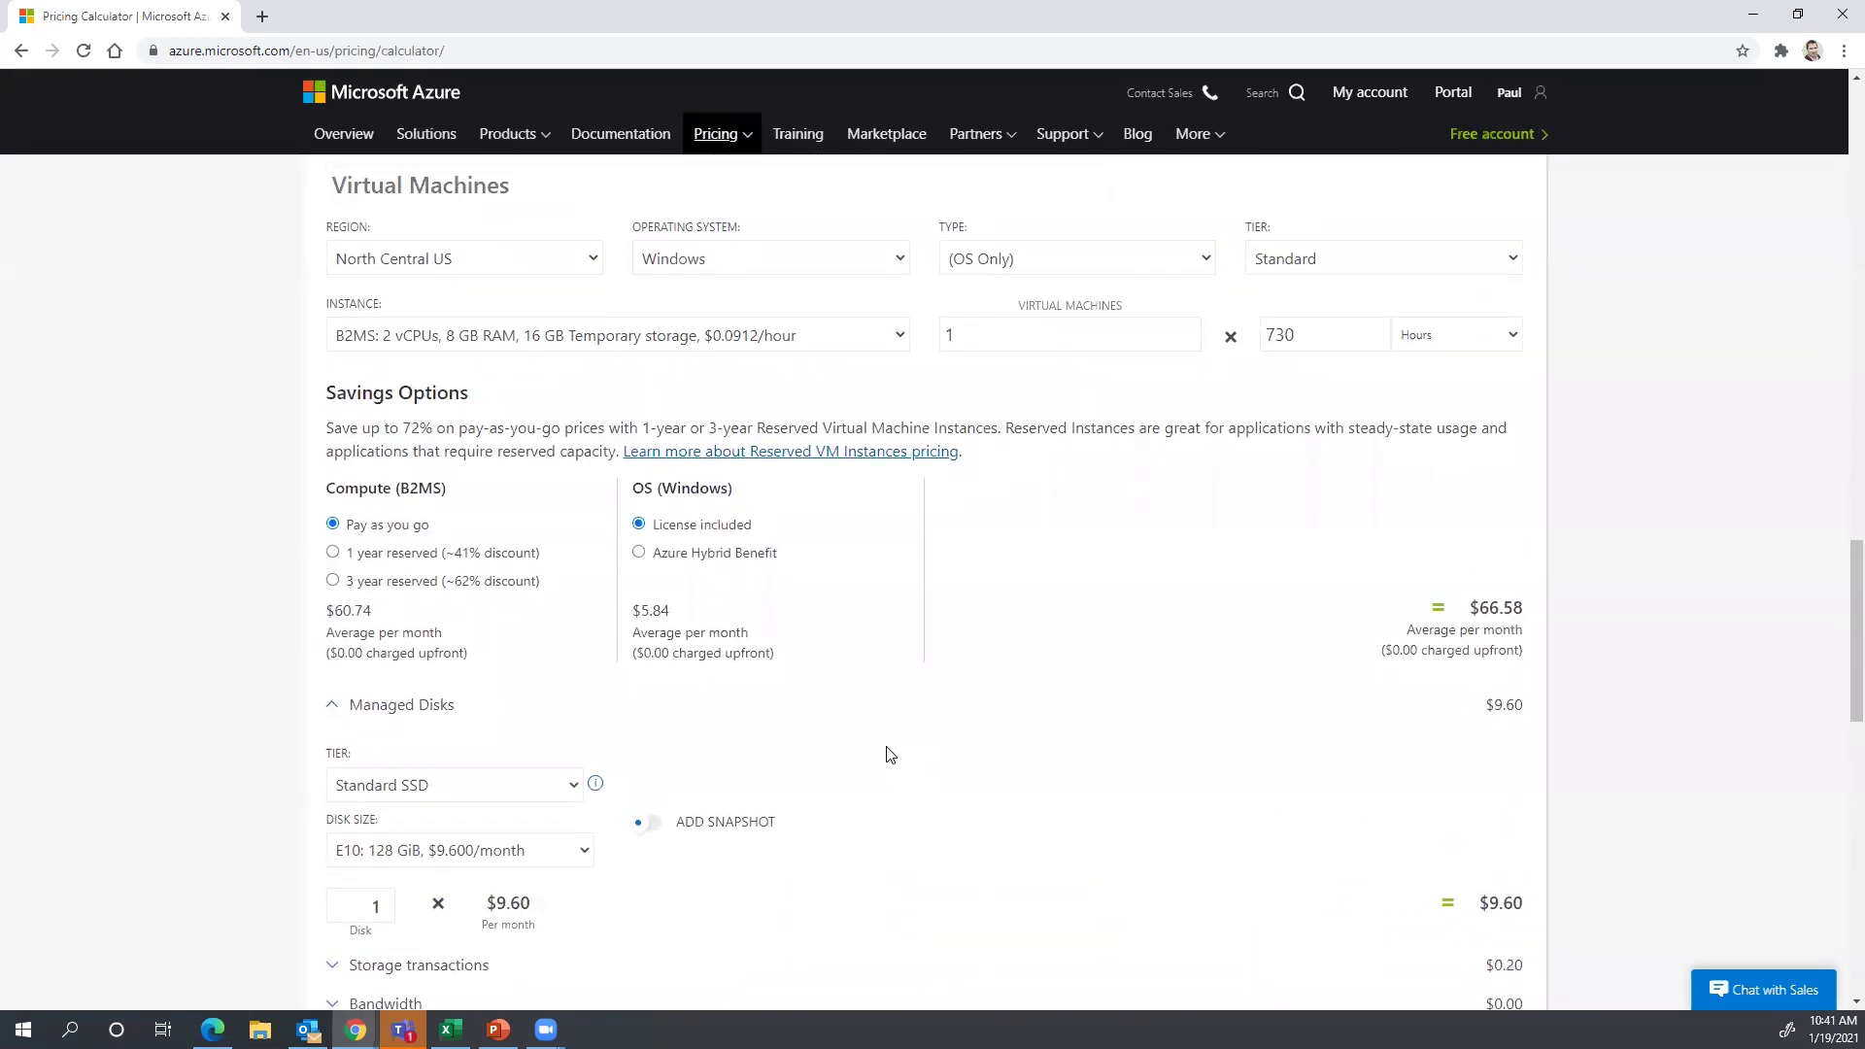
scroll(891, 755, "up", 1)
left_click(951, 434)
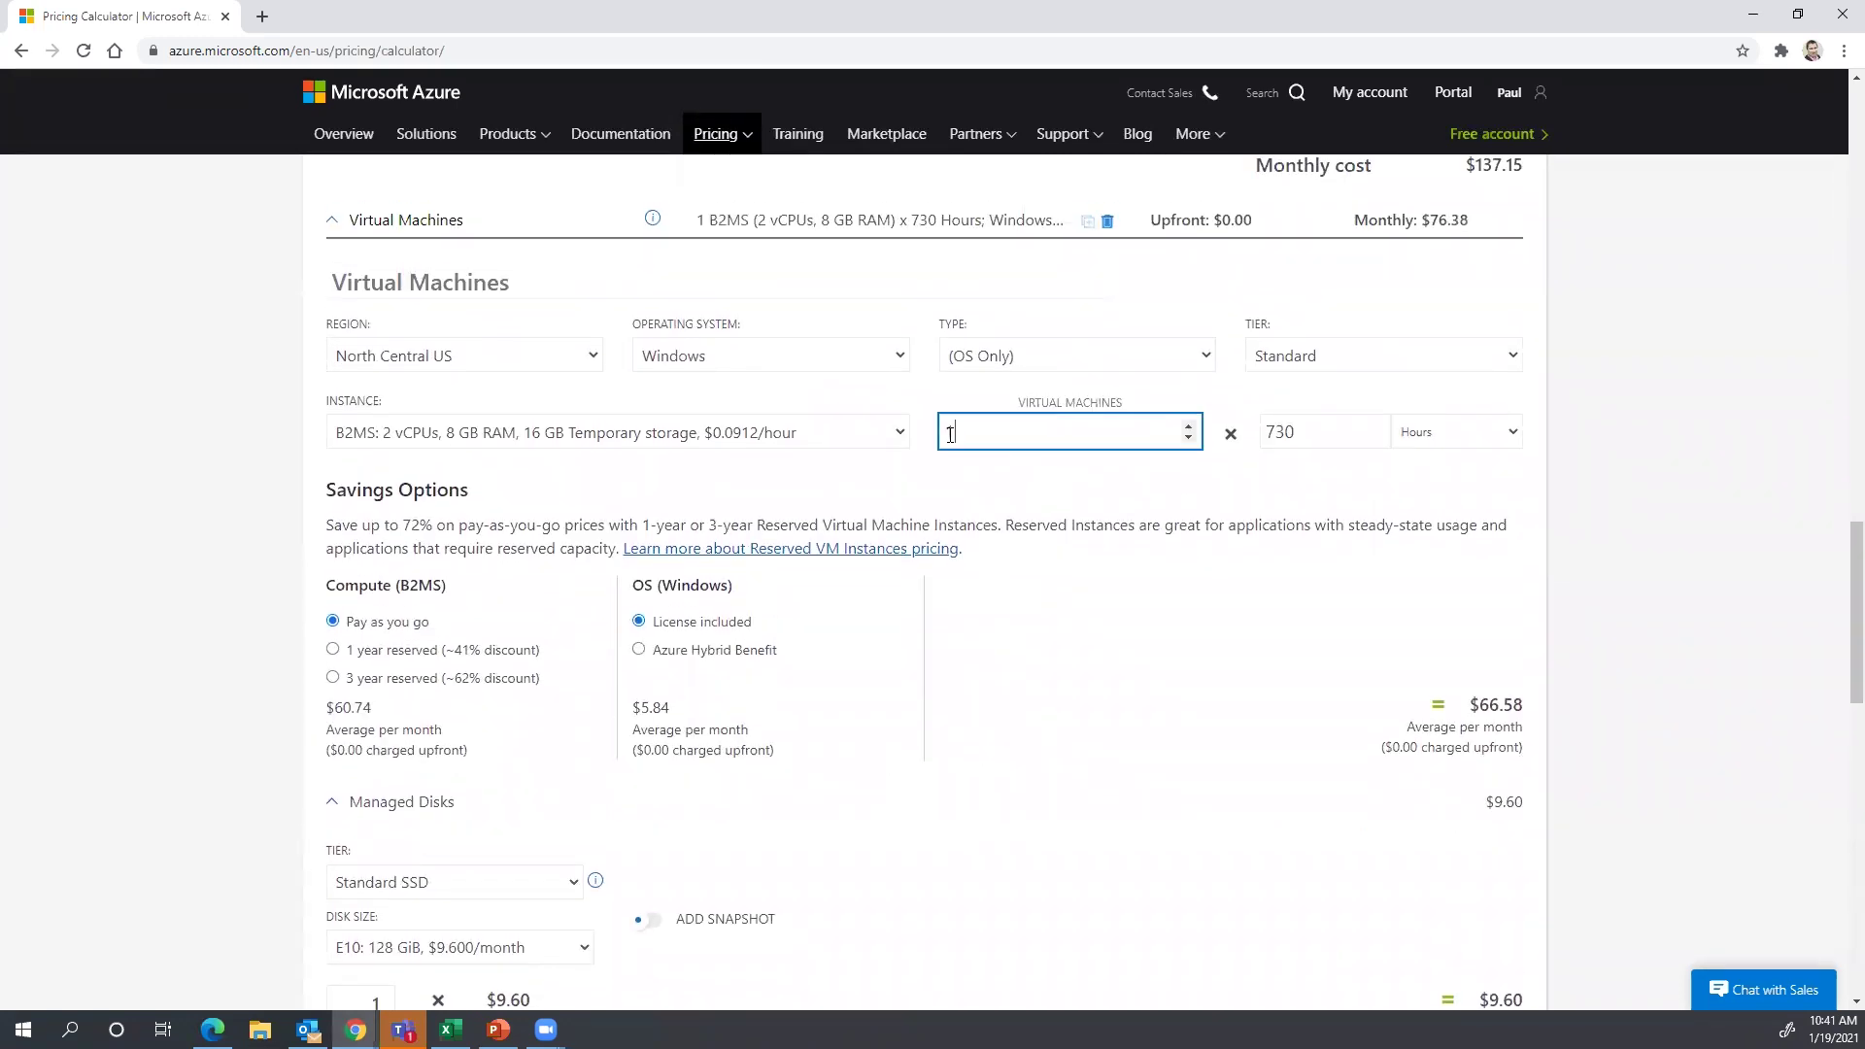
left_click(1117, 453)
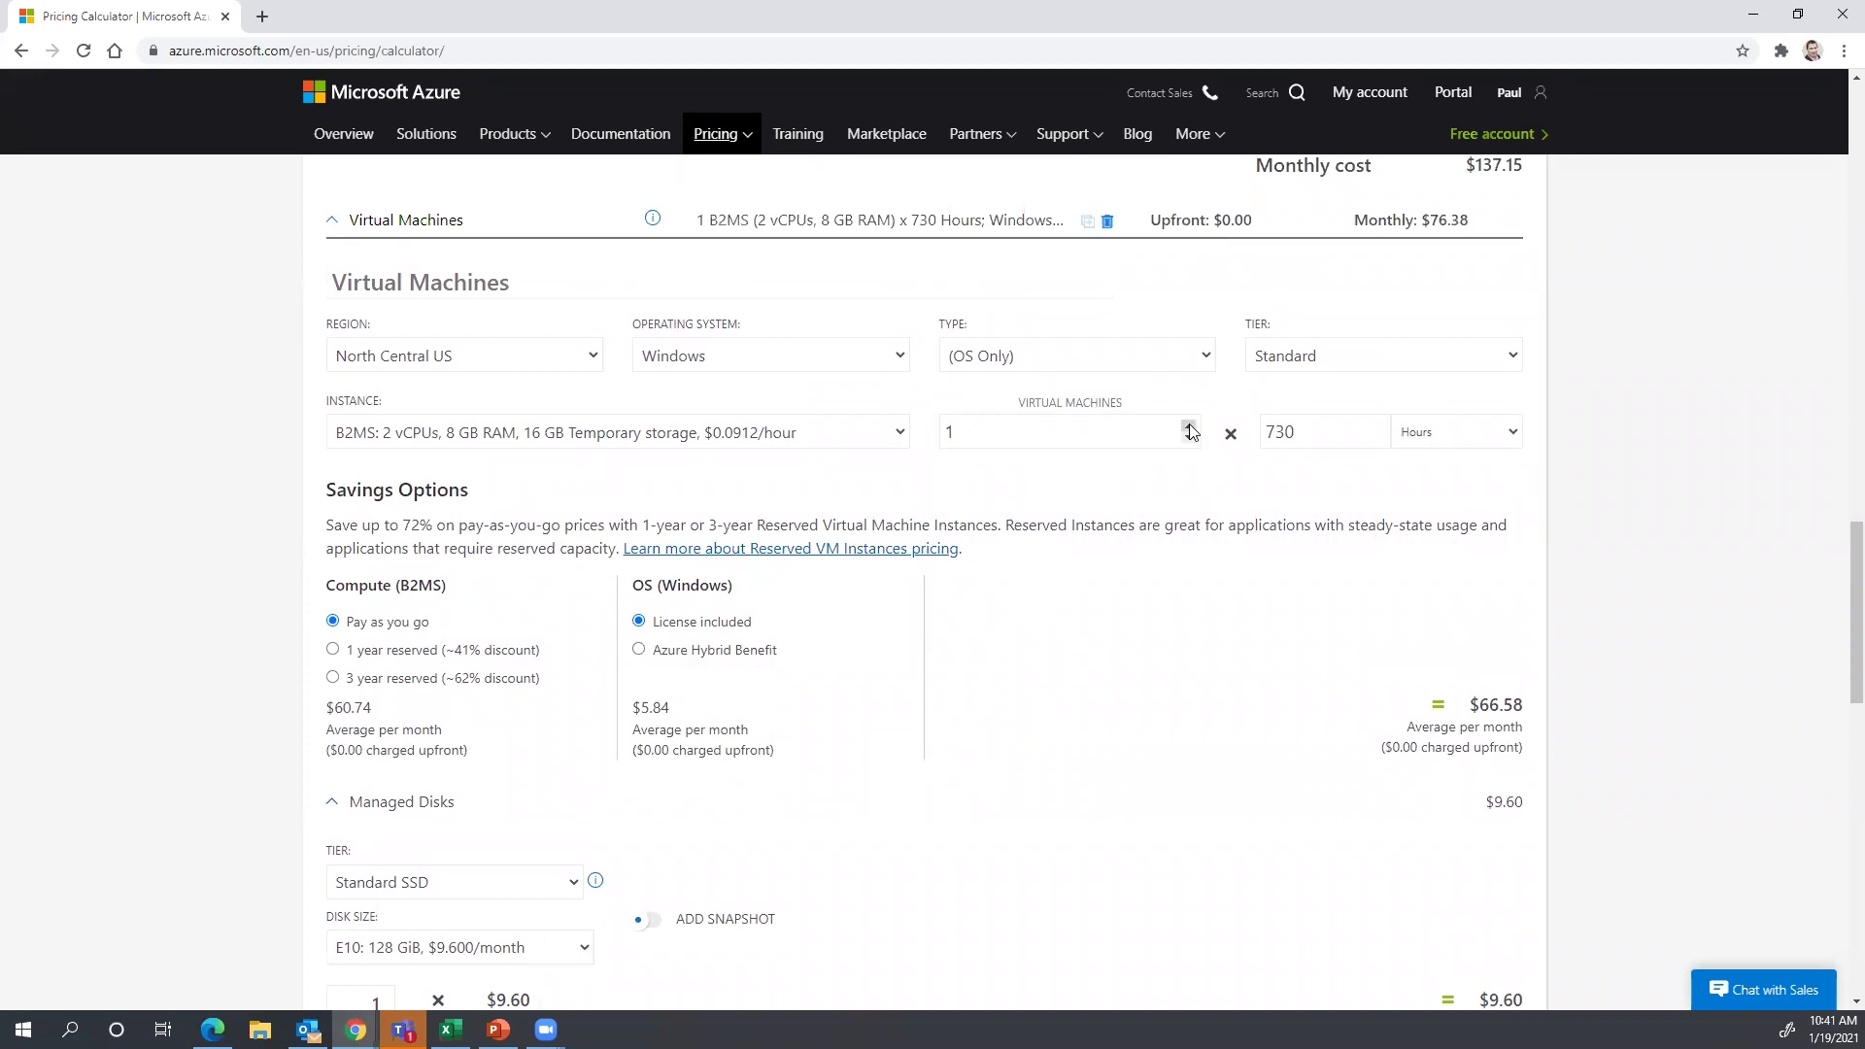
left_click(1190, 428)
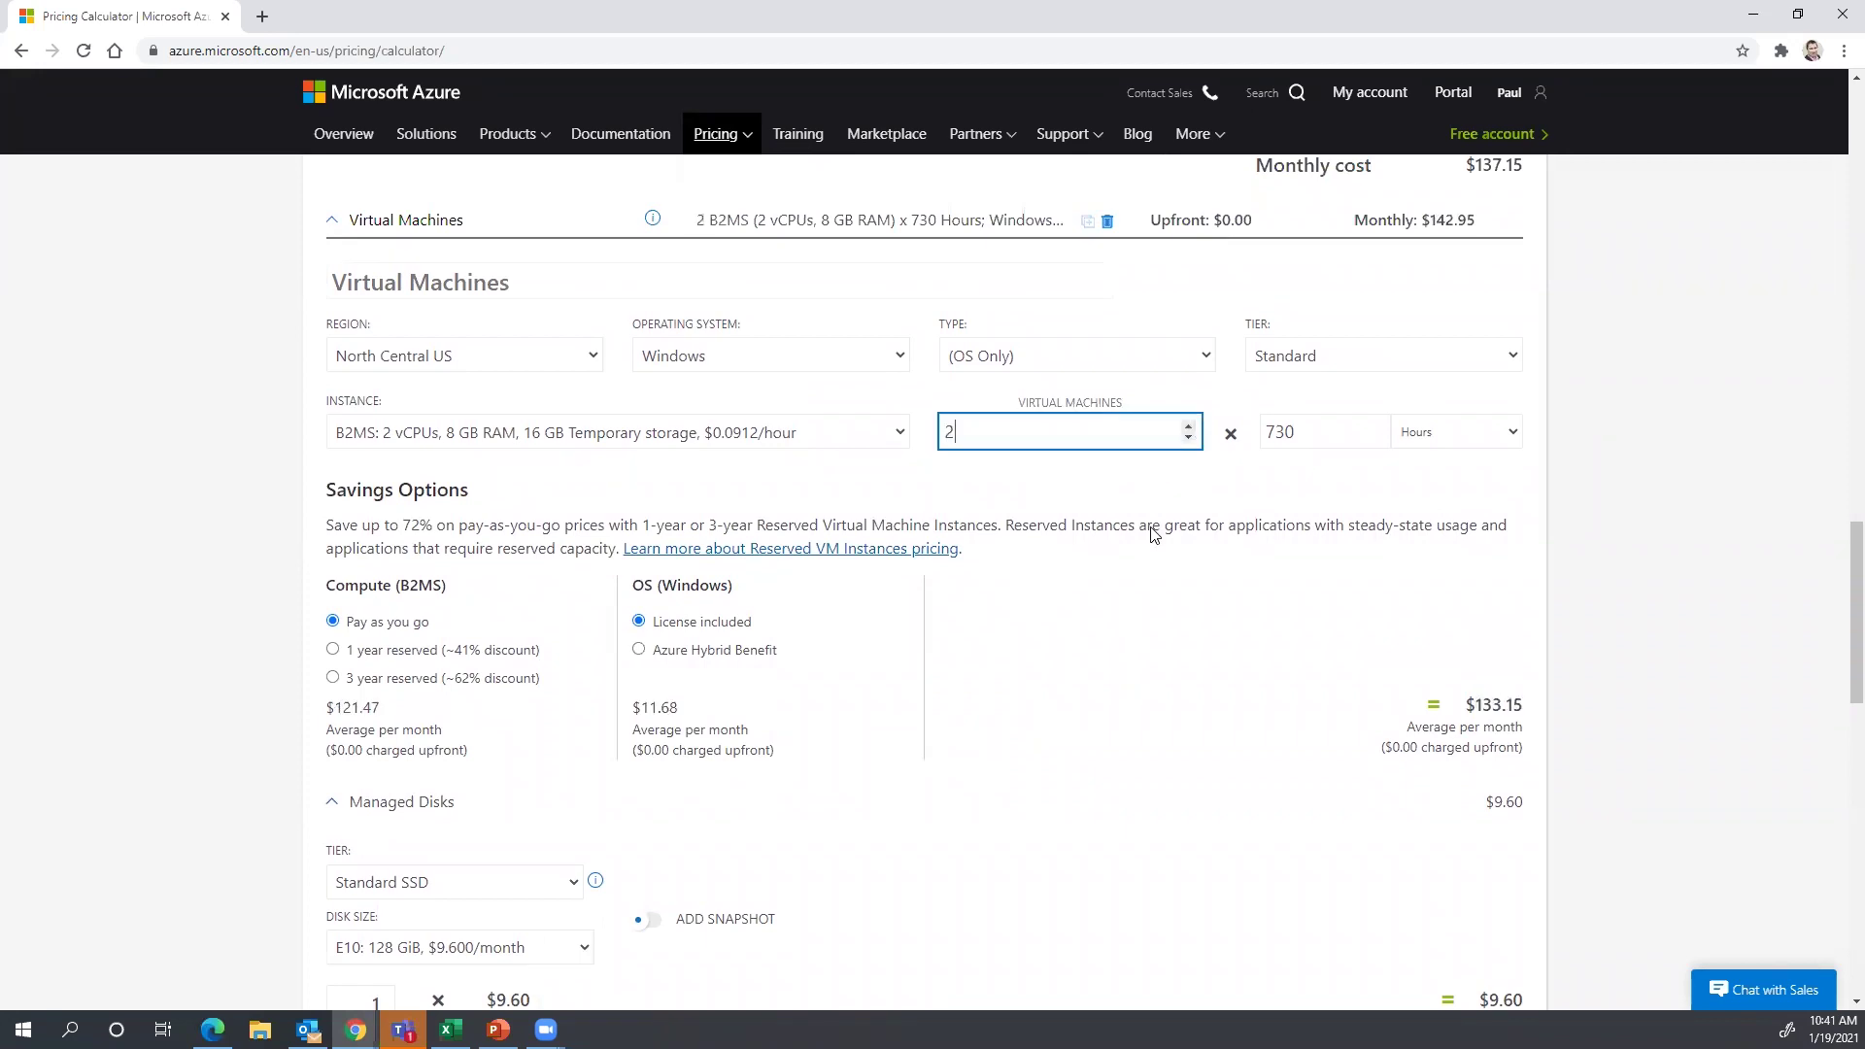
left_click(1076, 646)
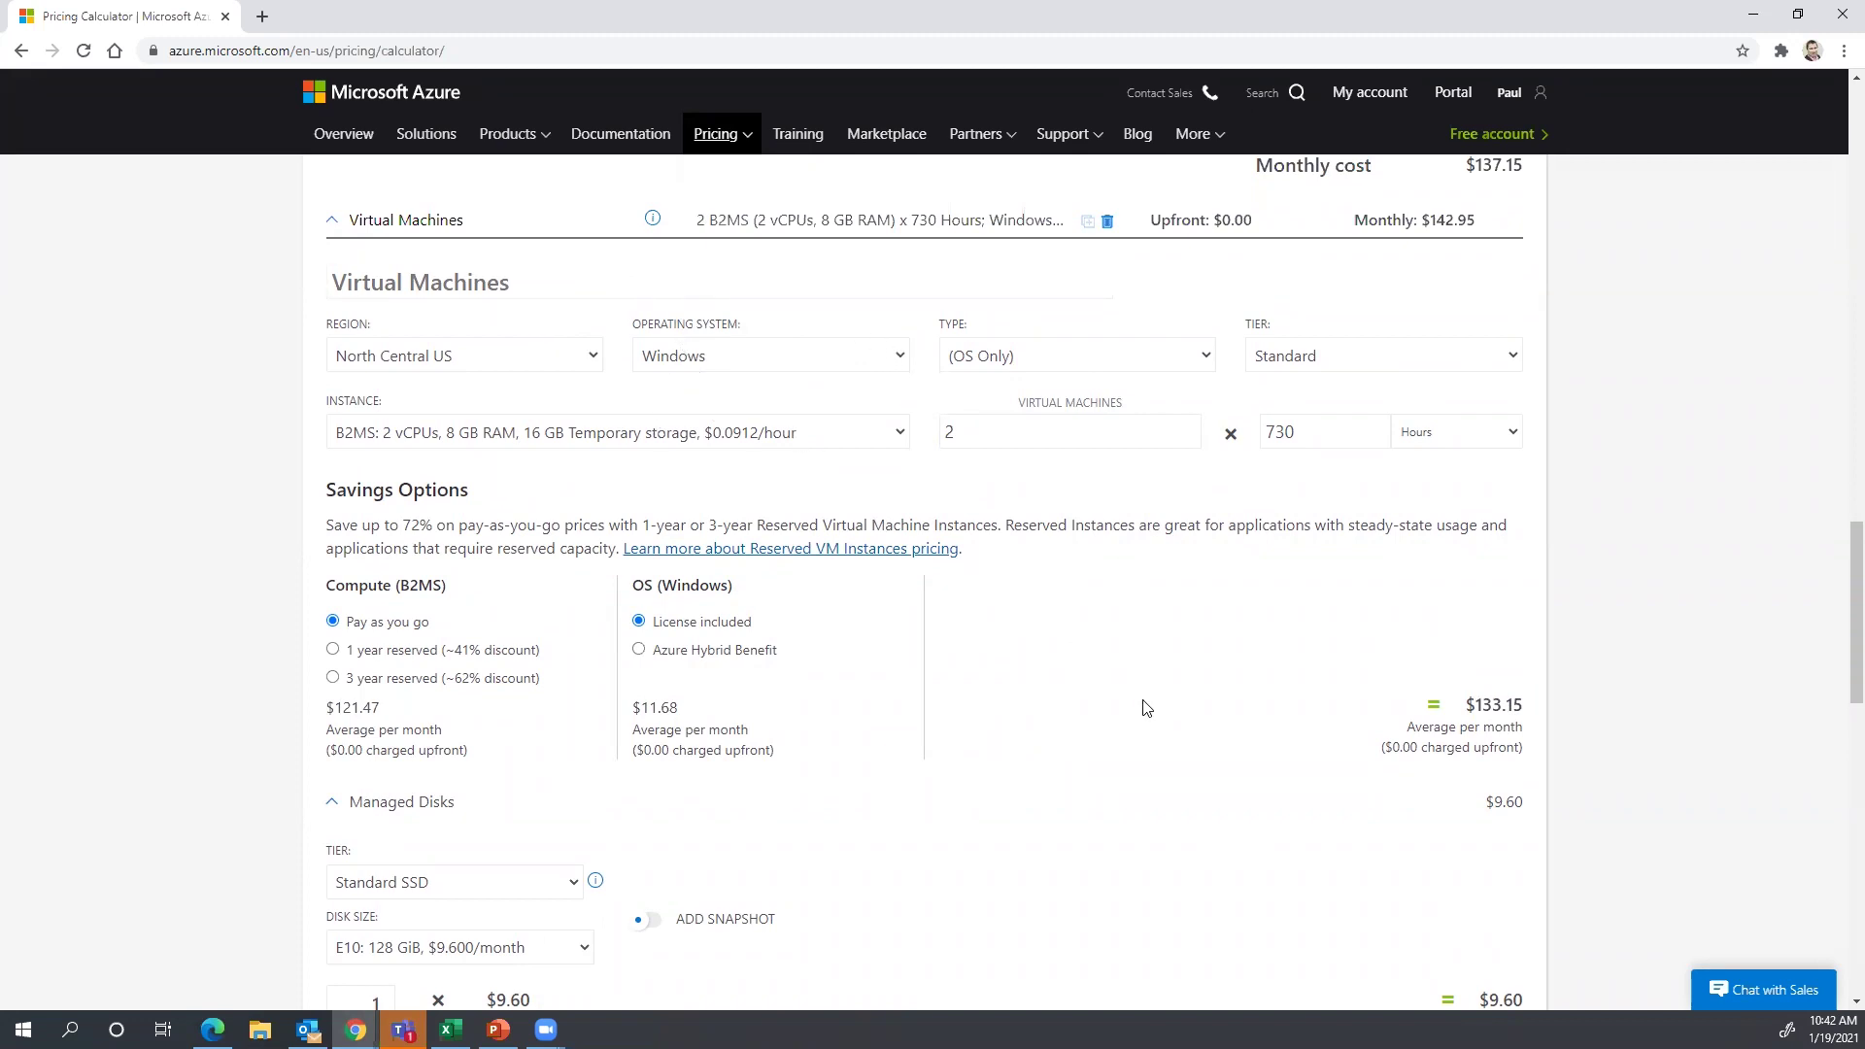
- Try the Standard and Professional Direct support plans for the estimate, and return the support option to Included
scroll(1146, 707, "down", 4)
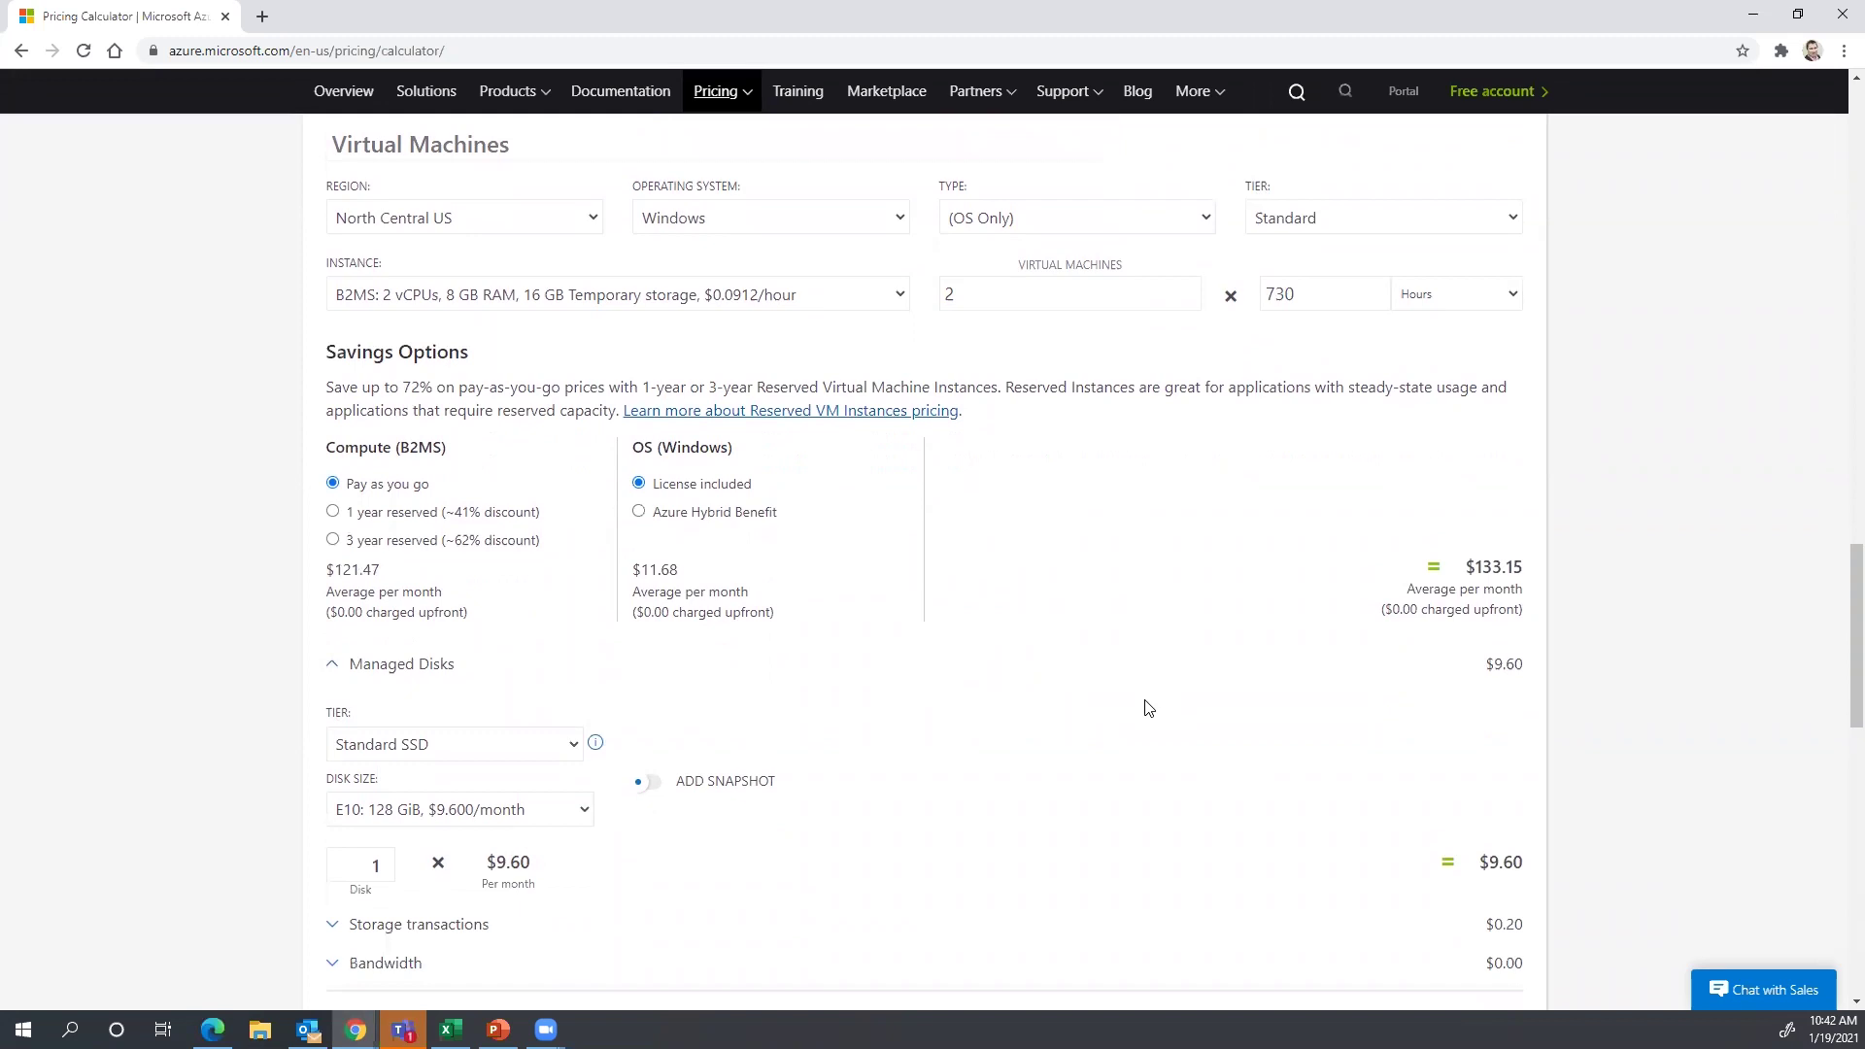
scroll(1147, 707, "down", 5)
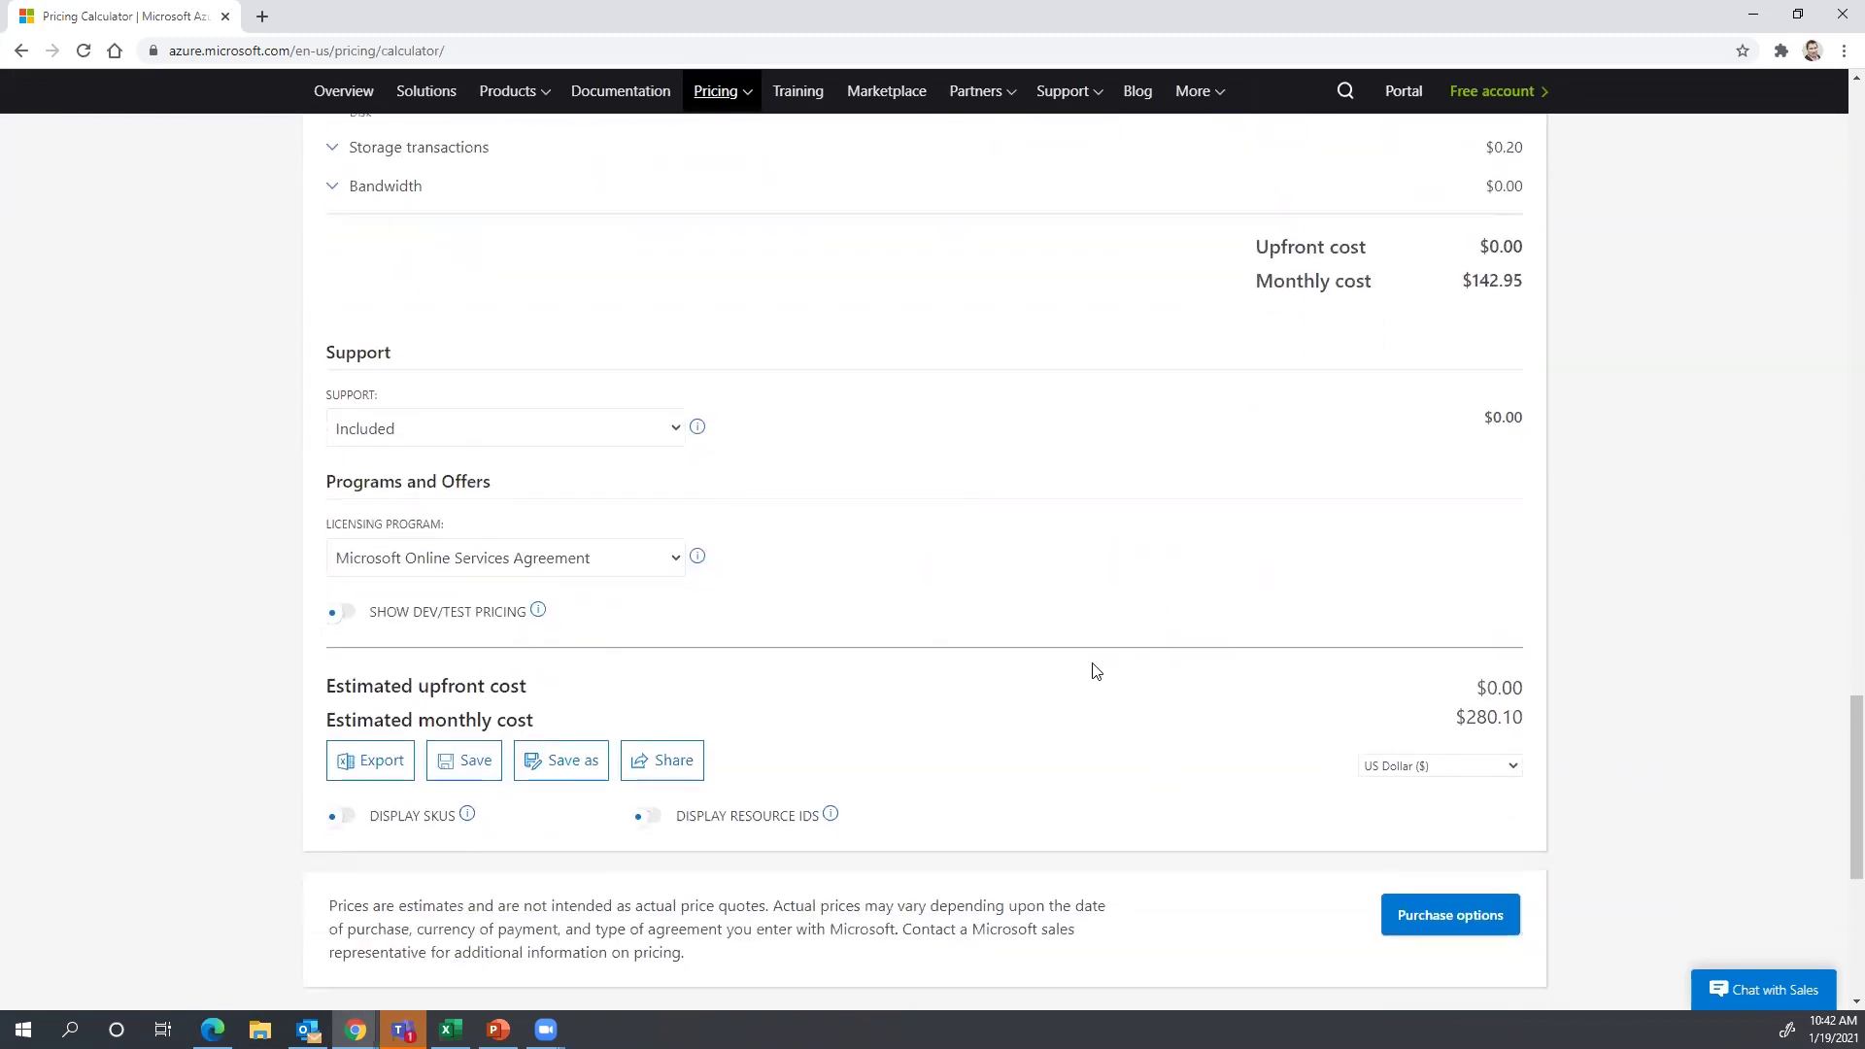
left_click(638, 439)
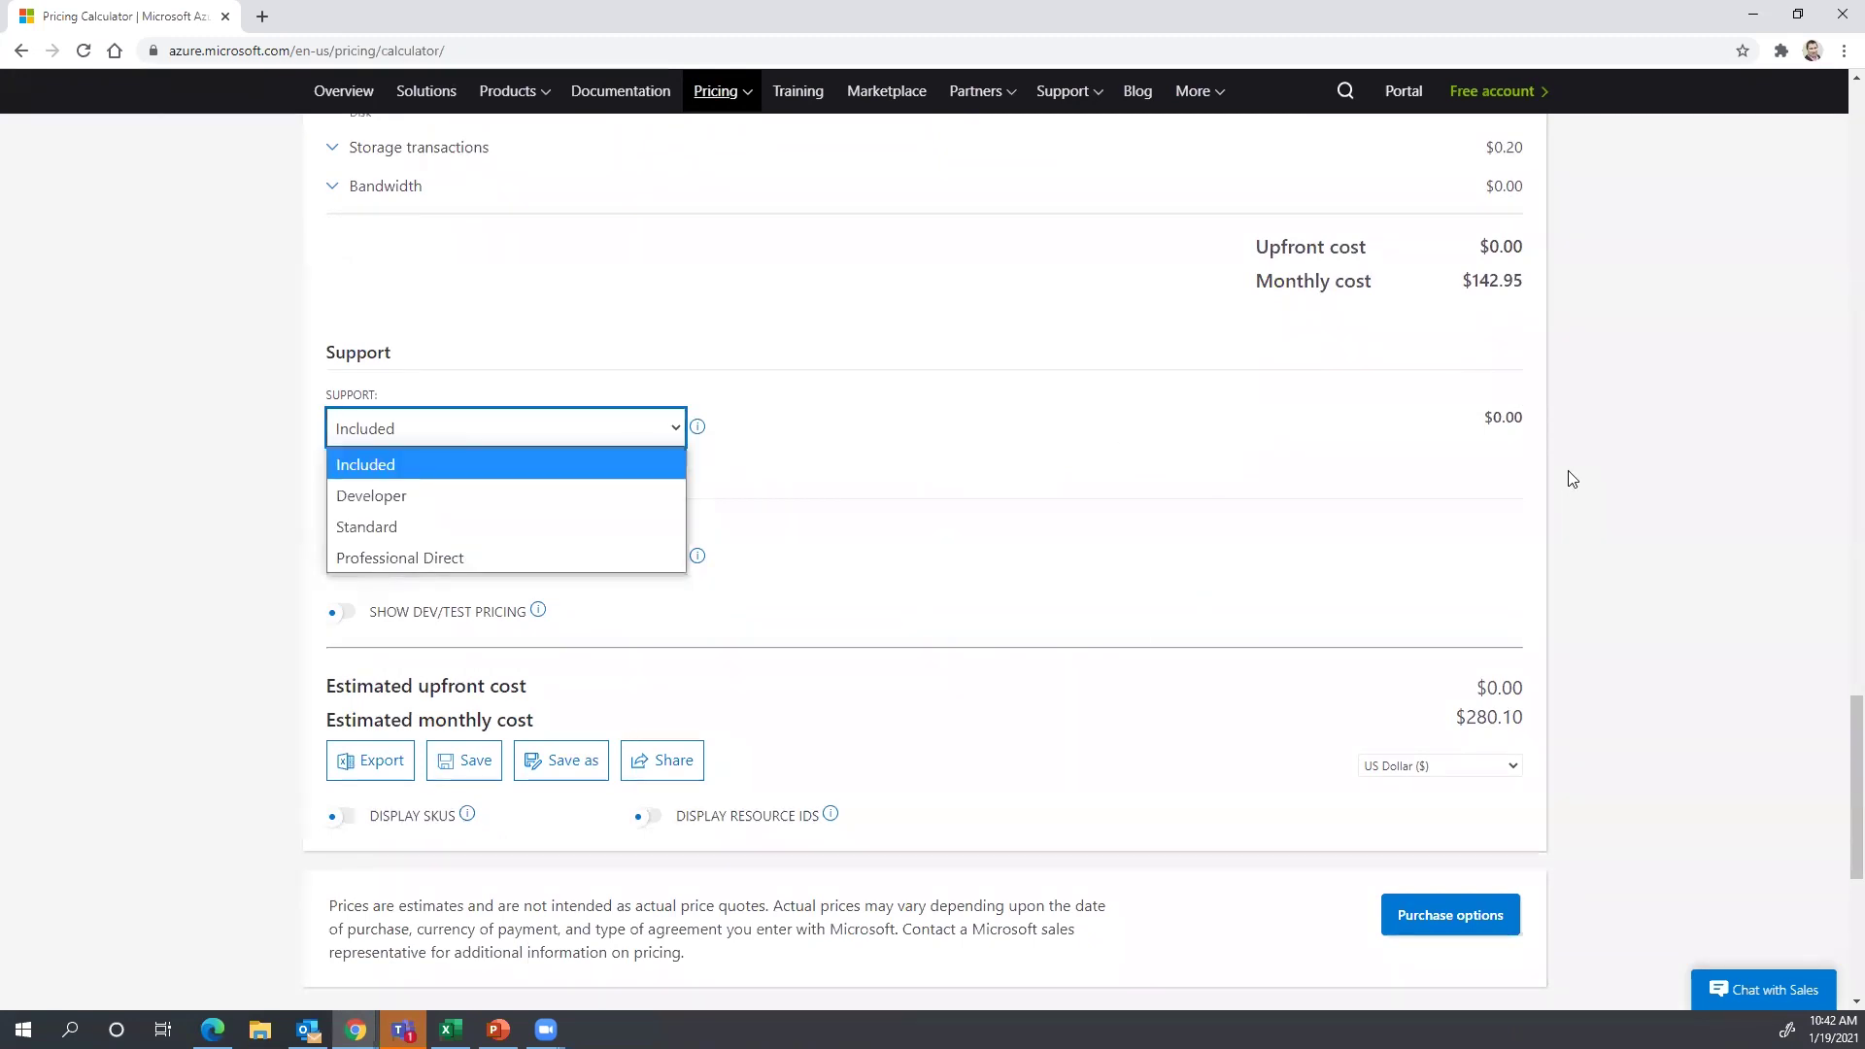
left_click(379, 539)
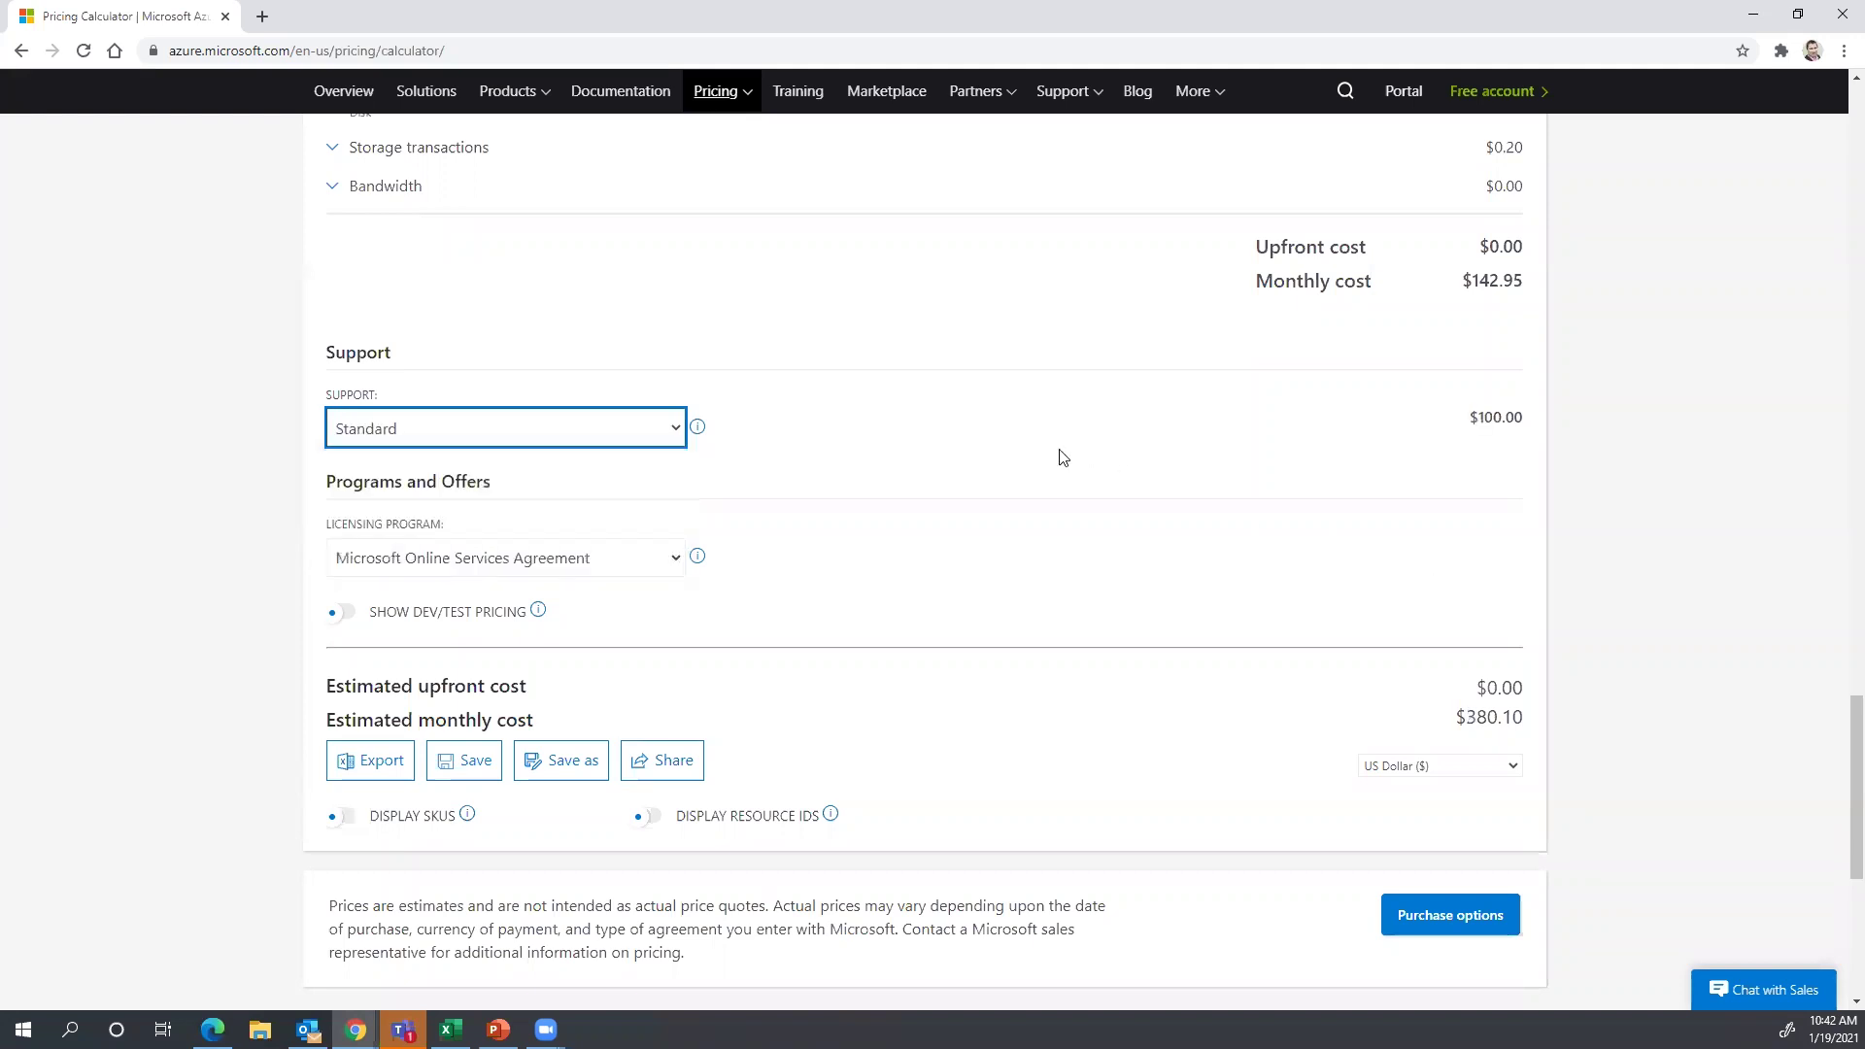
left_click(581, 429)
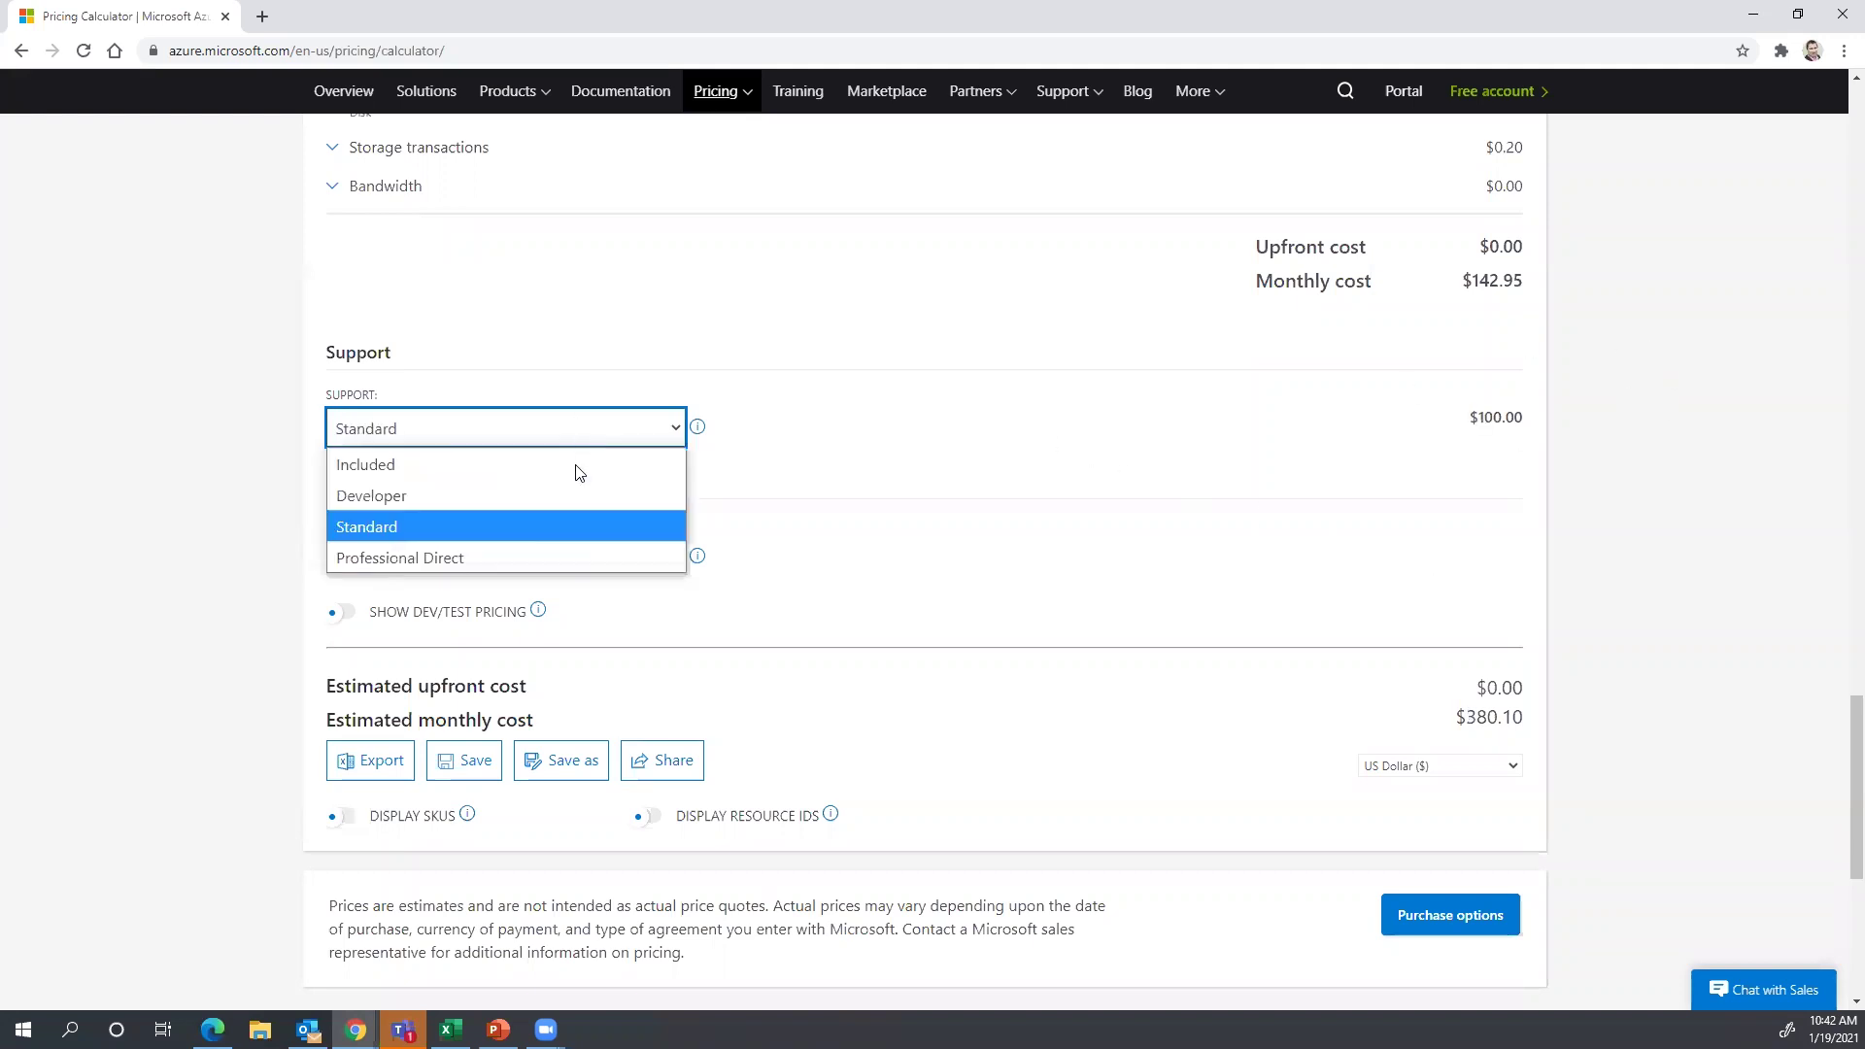
left_click(558, 556)
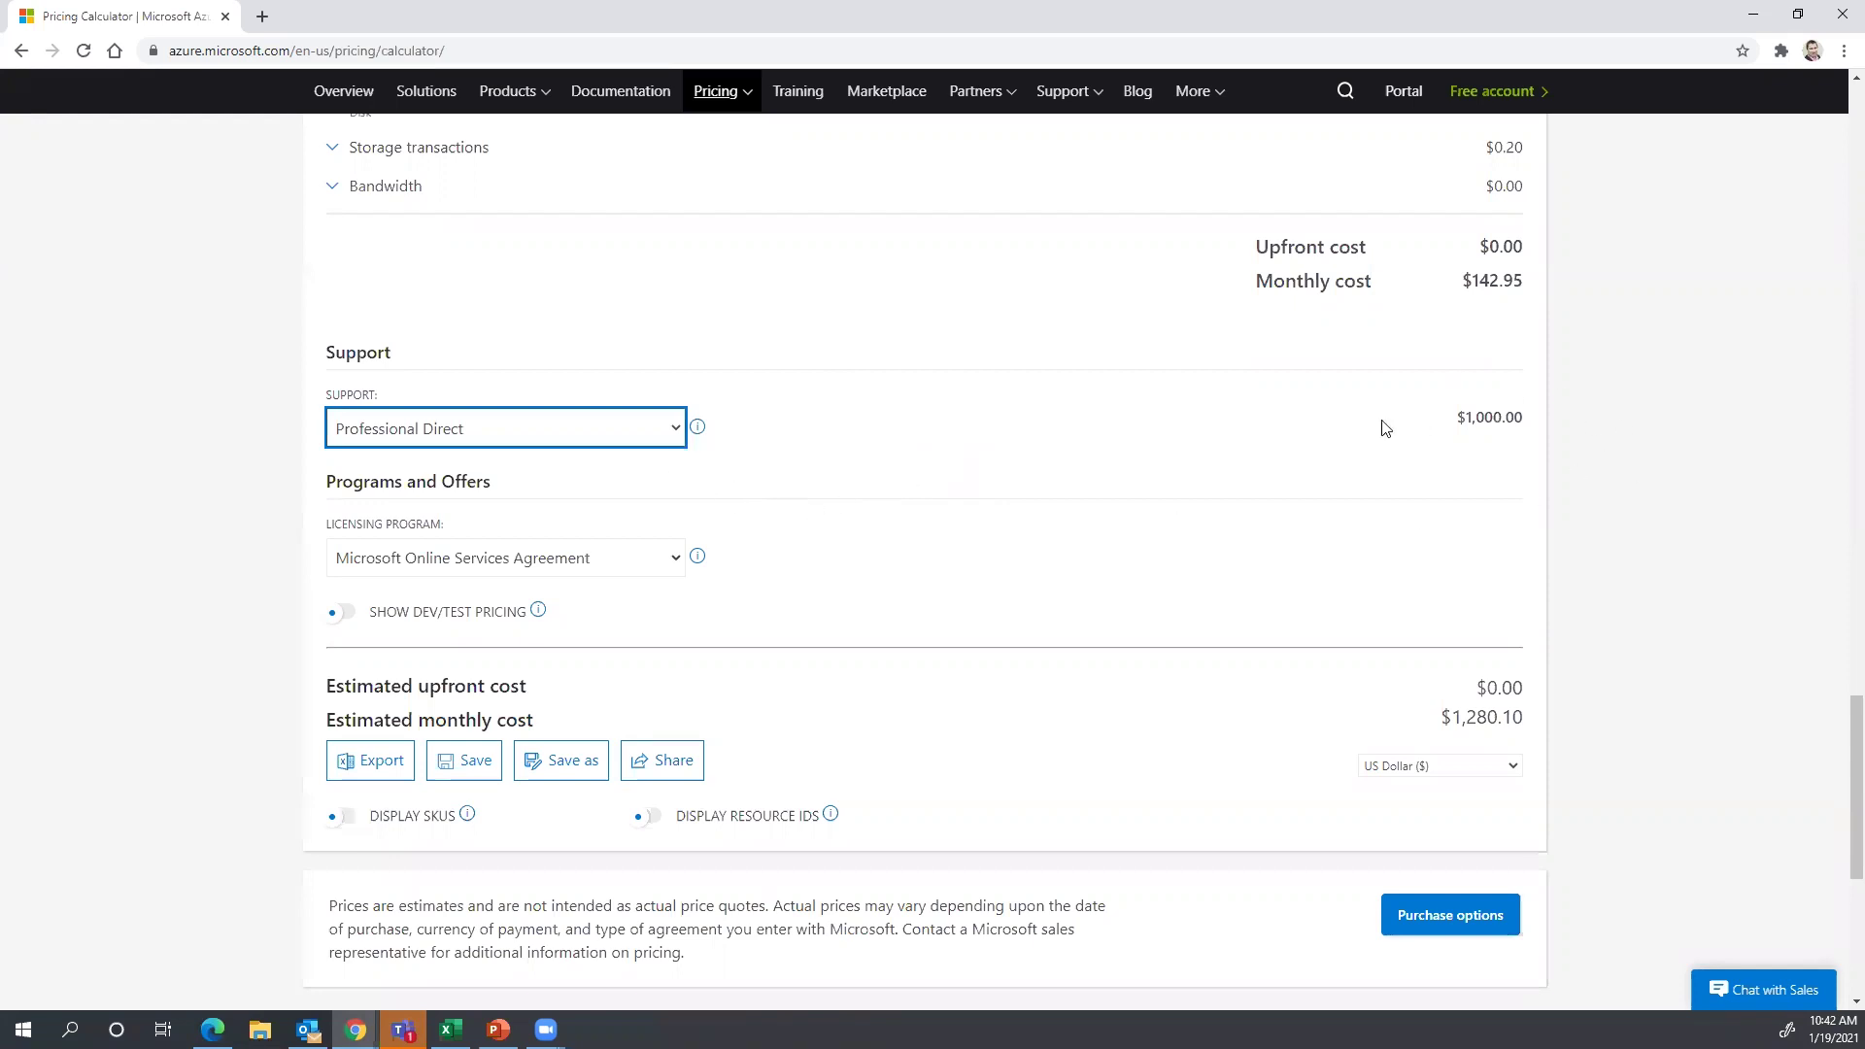
left_click(651, 428)
left_click(646, 465)
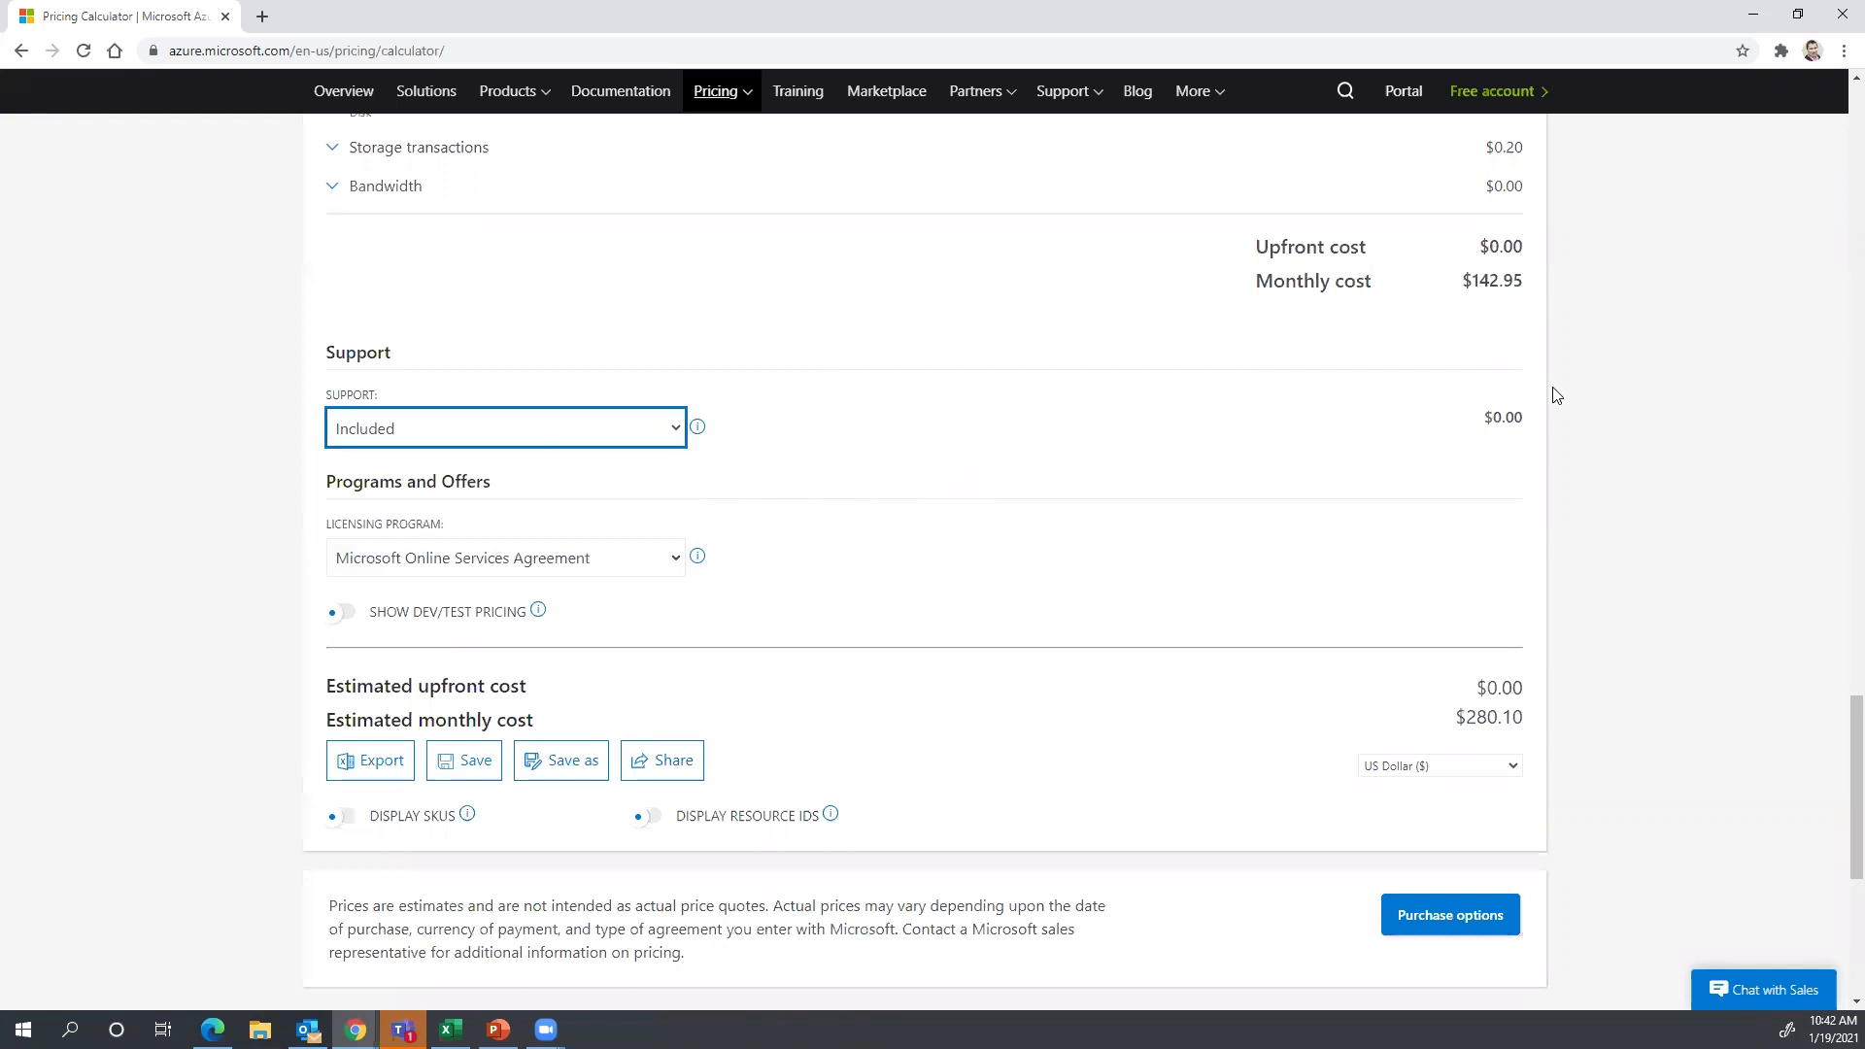
left_click(982, 508)
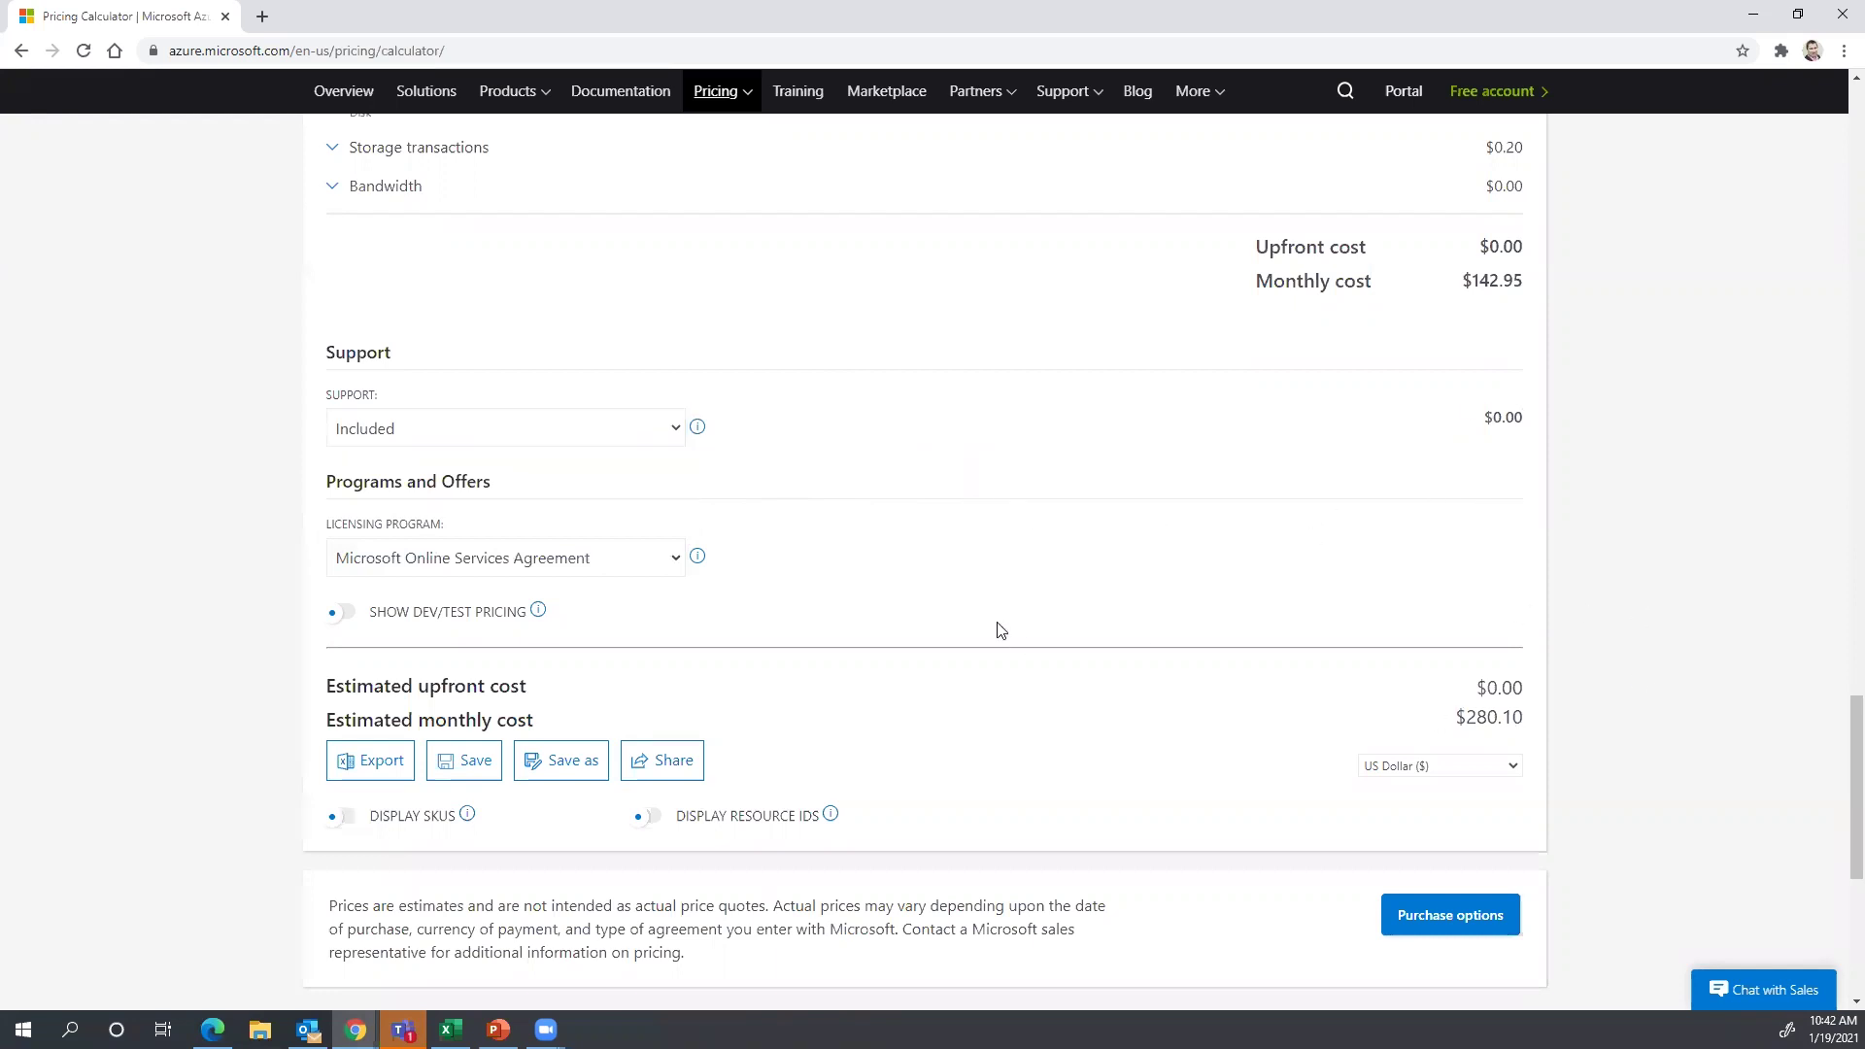
- Change the virtual machine instance to B4MS with 4 vCPUs, 16 GB RAM and 32 GB temporary storage
scroll(981, 740, "up", 4)
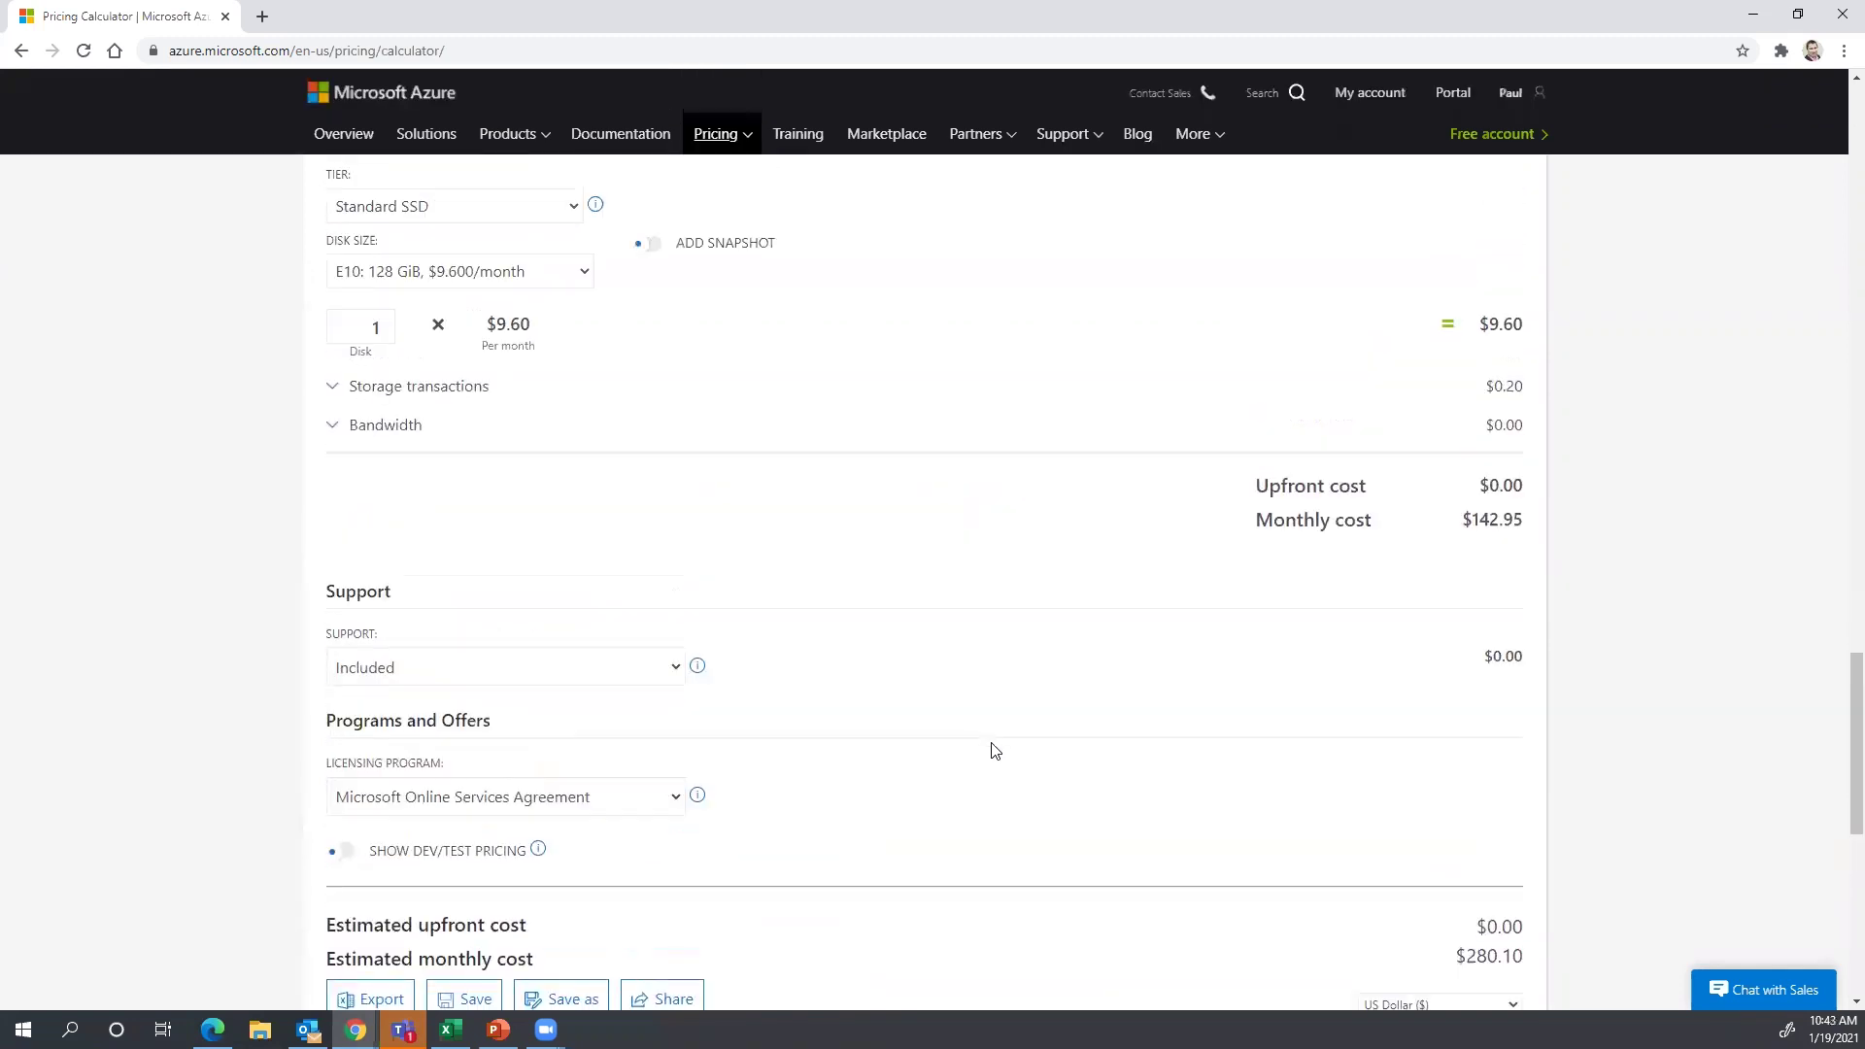
scroll(1593, 489, "up", 4)
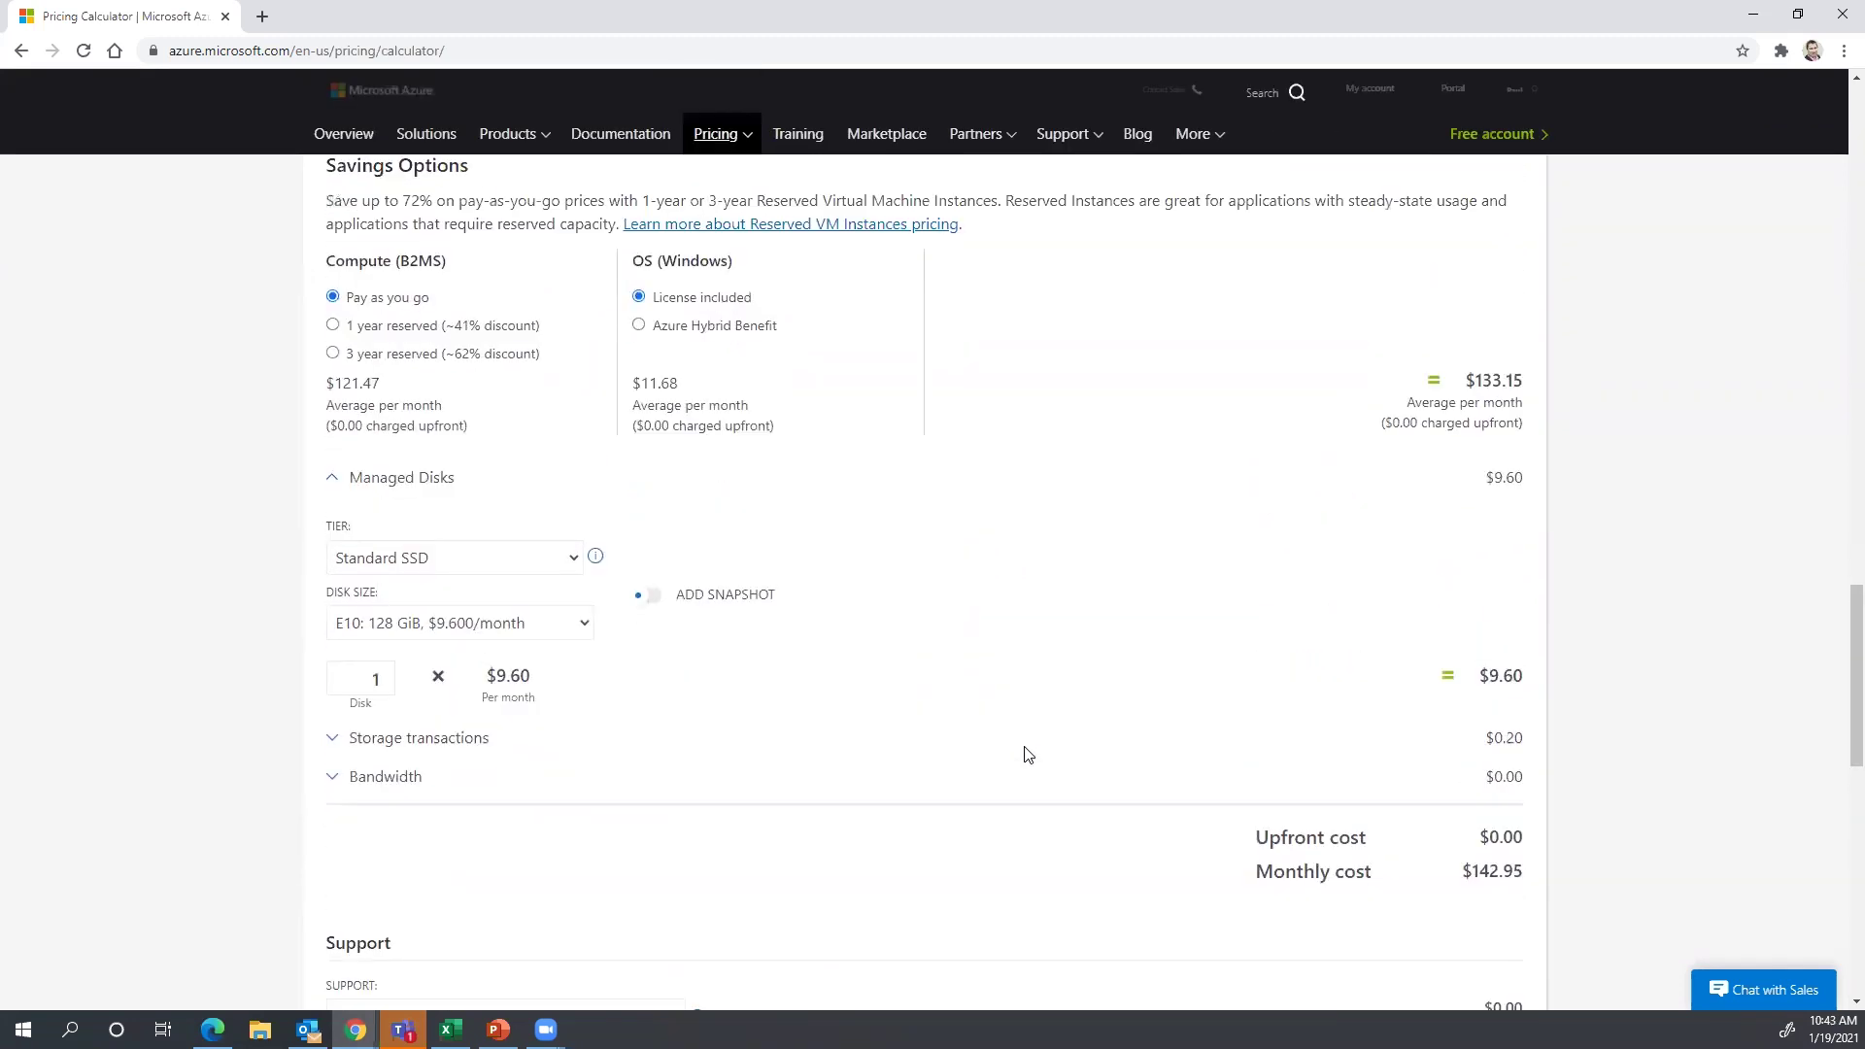
scroll(1092, 797, "up", 1)
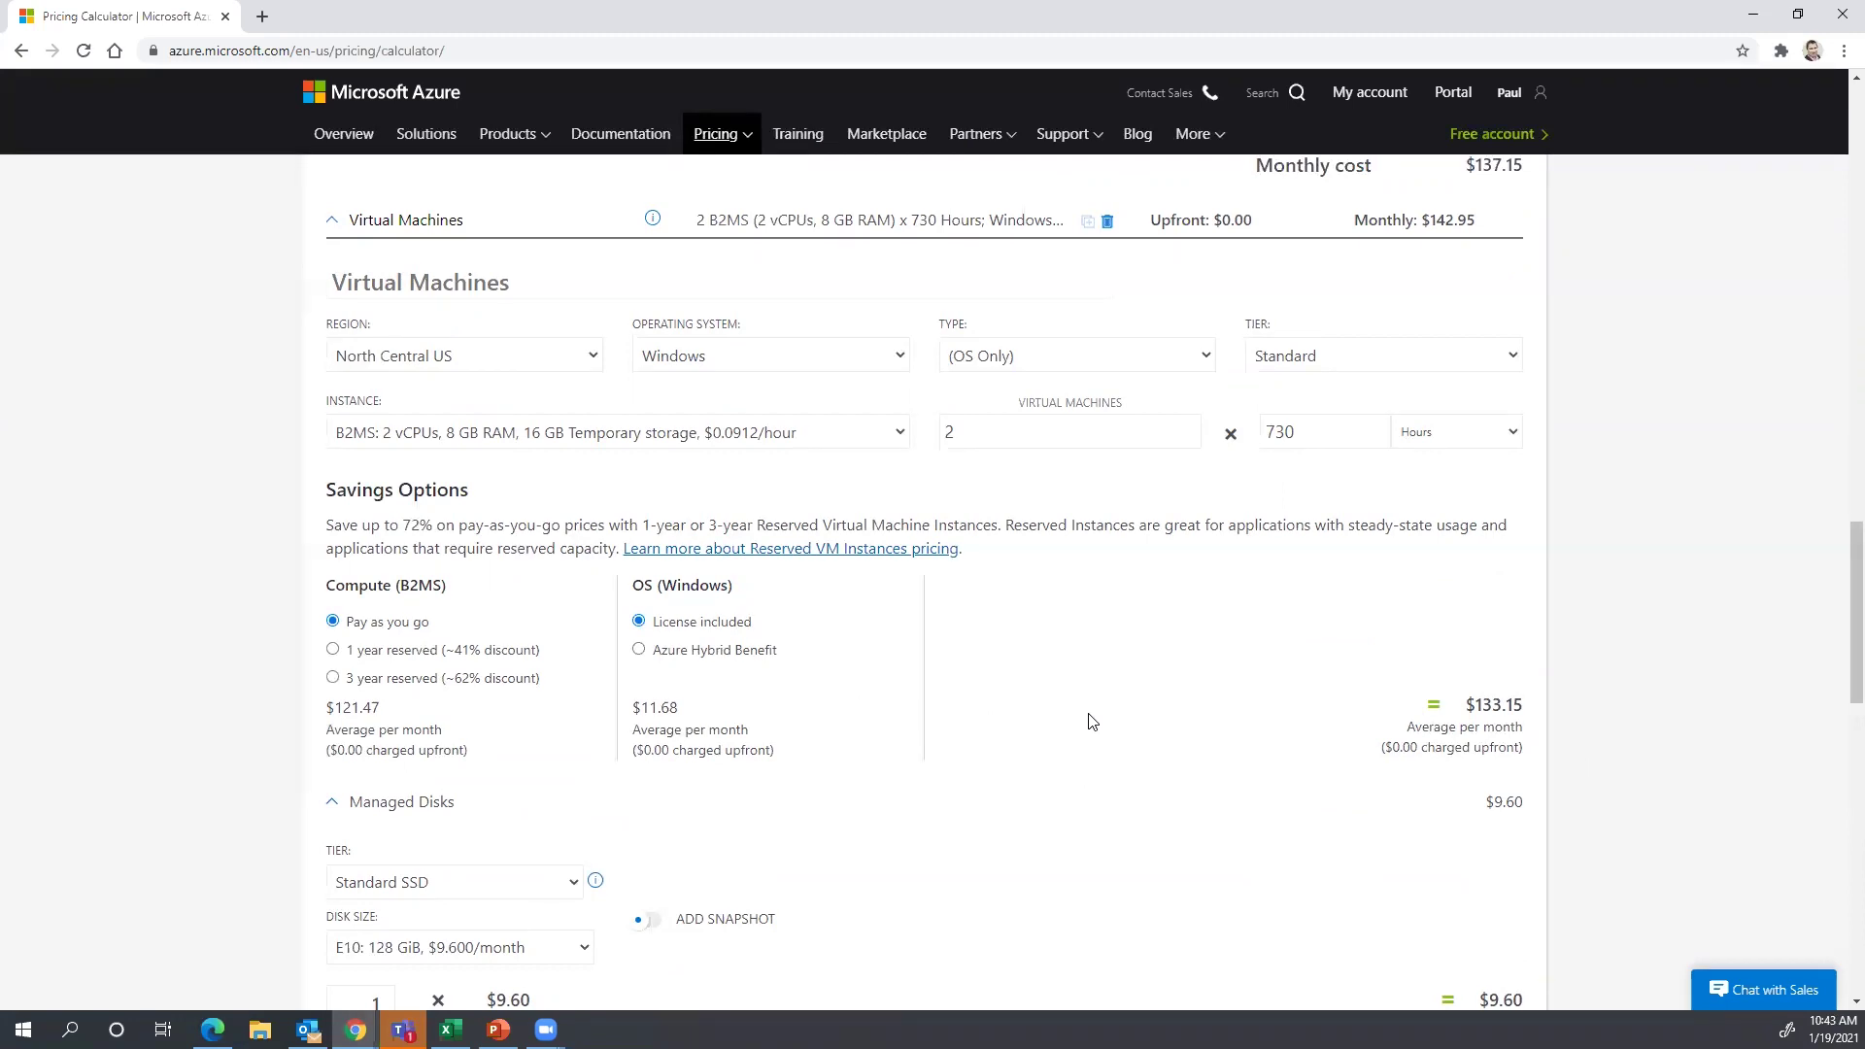
left_click(894, 443)
left_click(746, 978)
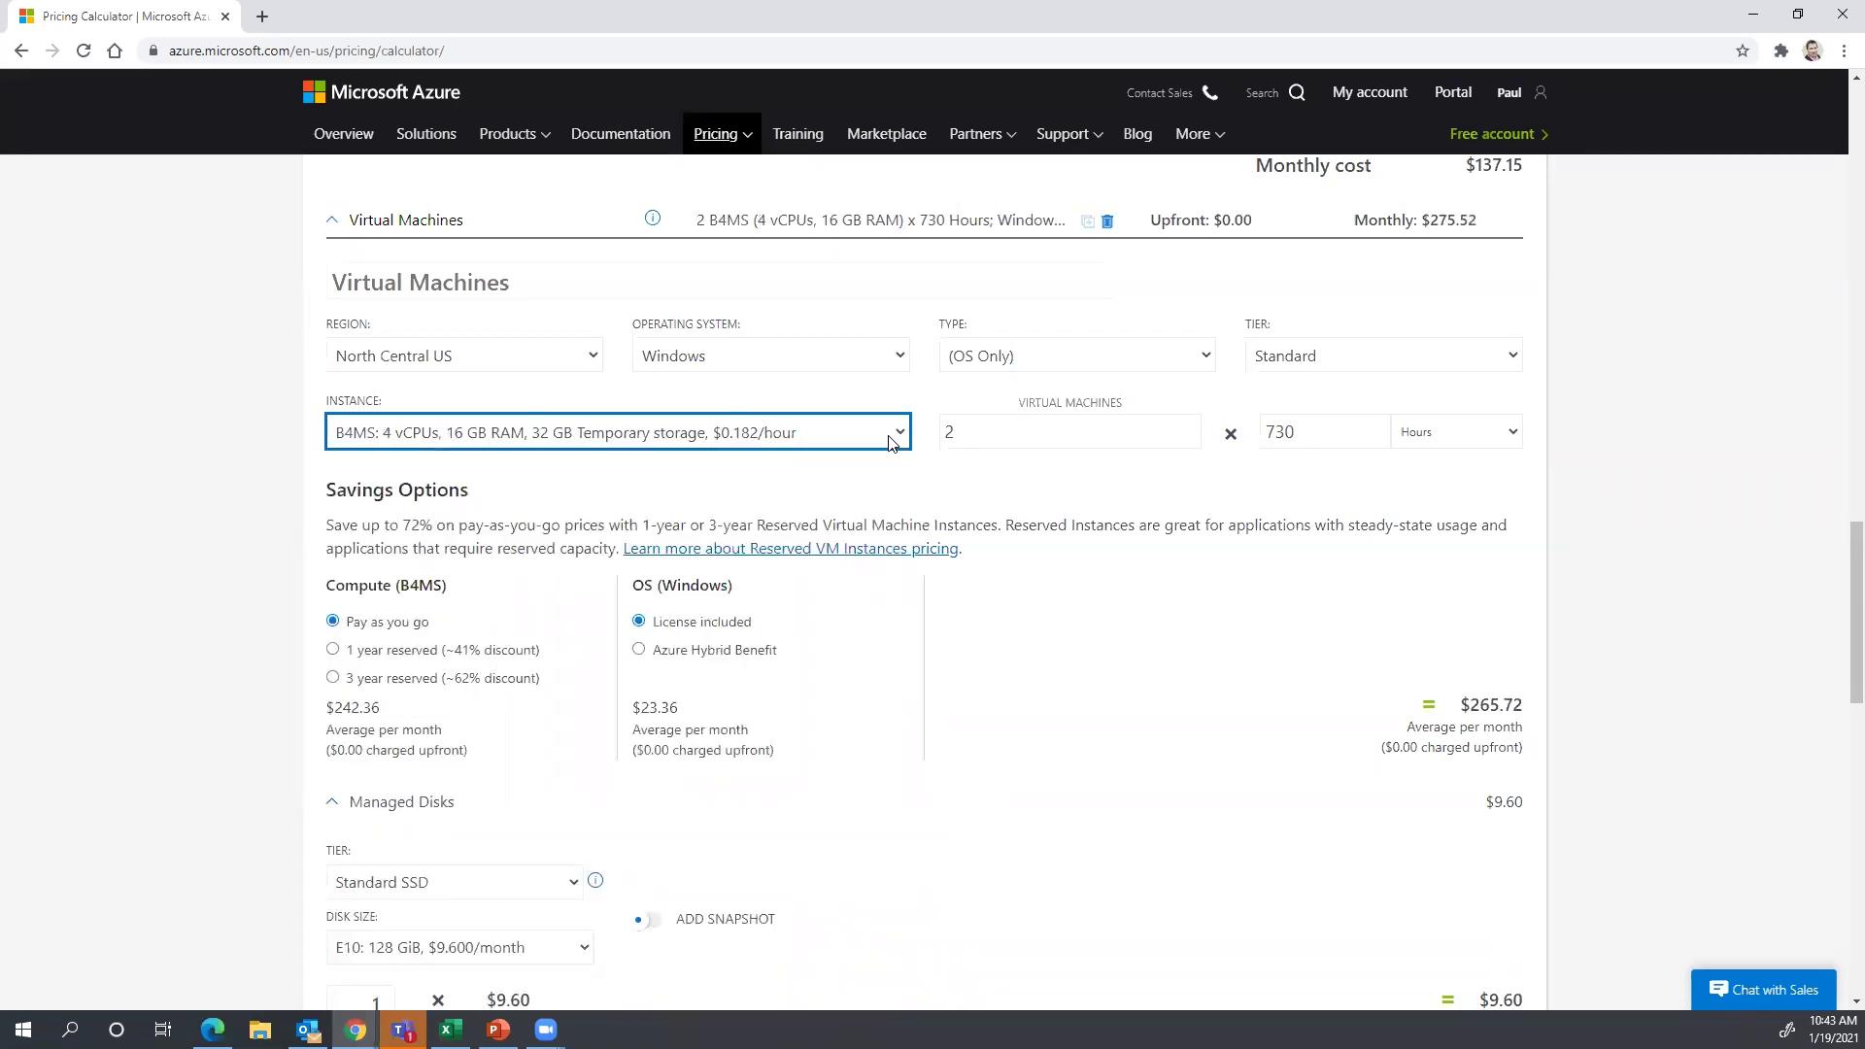
left_click(1059, 662)
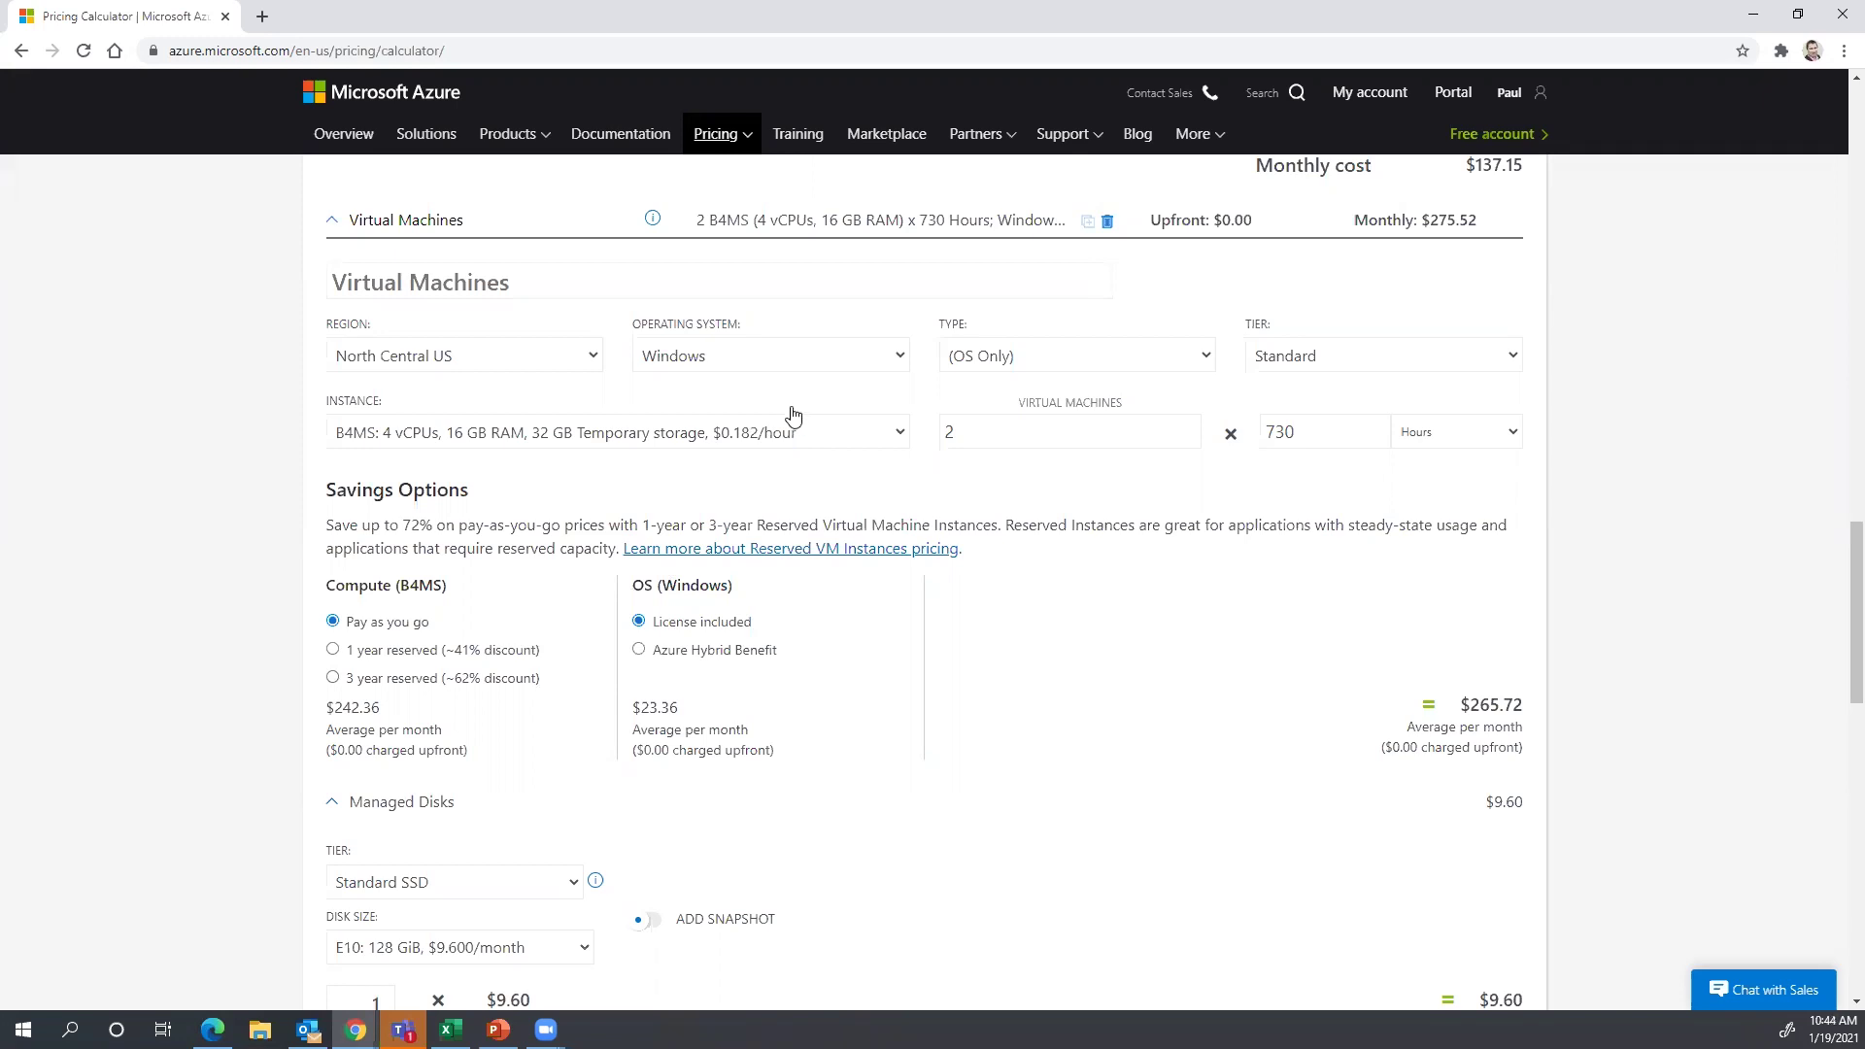
- Try Azure Hybrid Benefit with 3 year reserved compute, and return to Pay as you go with the Windows license included
left_click(768, 660)
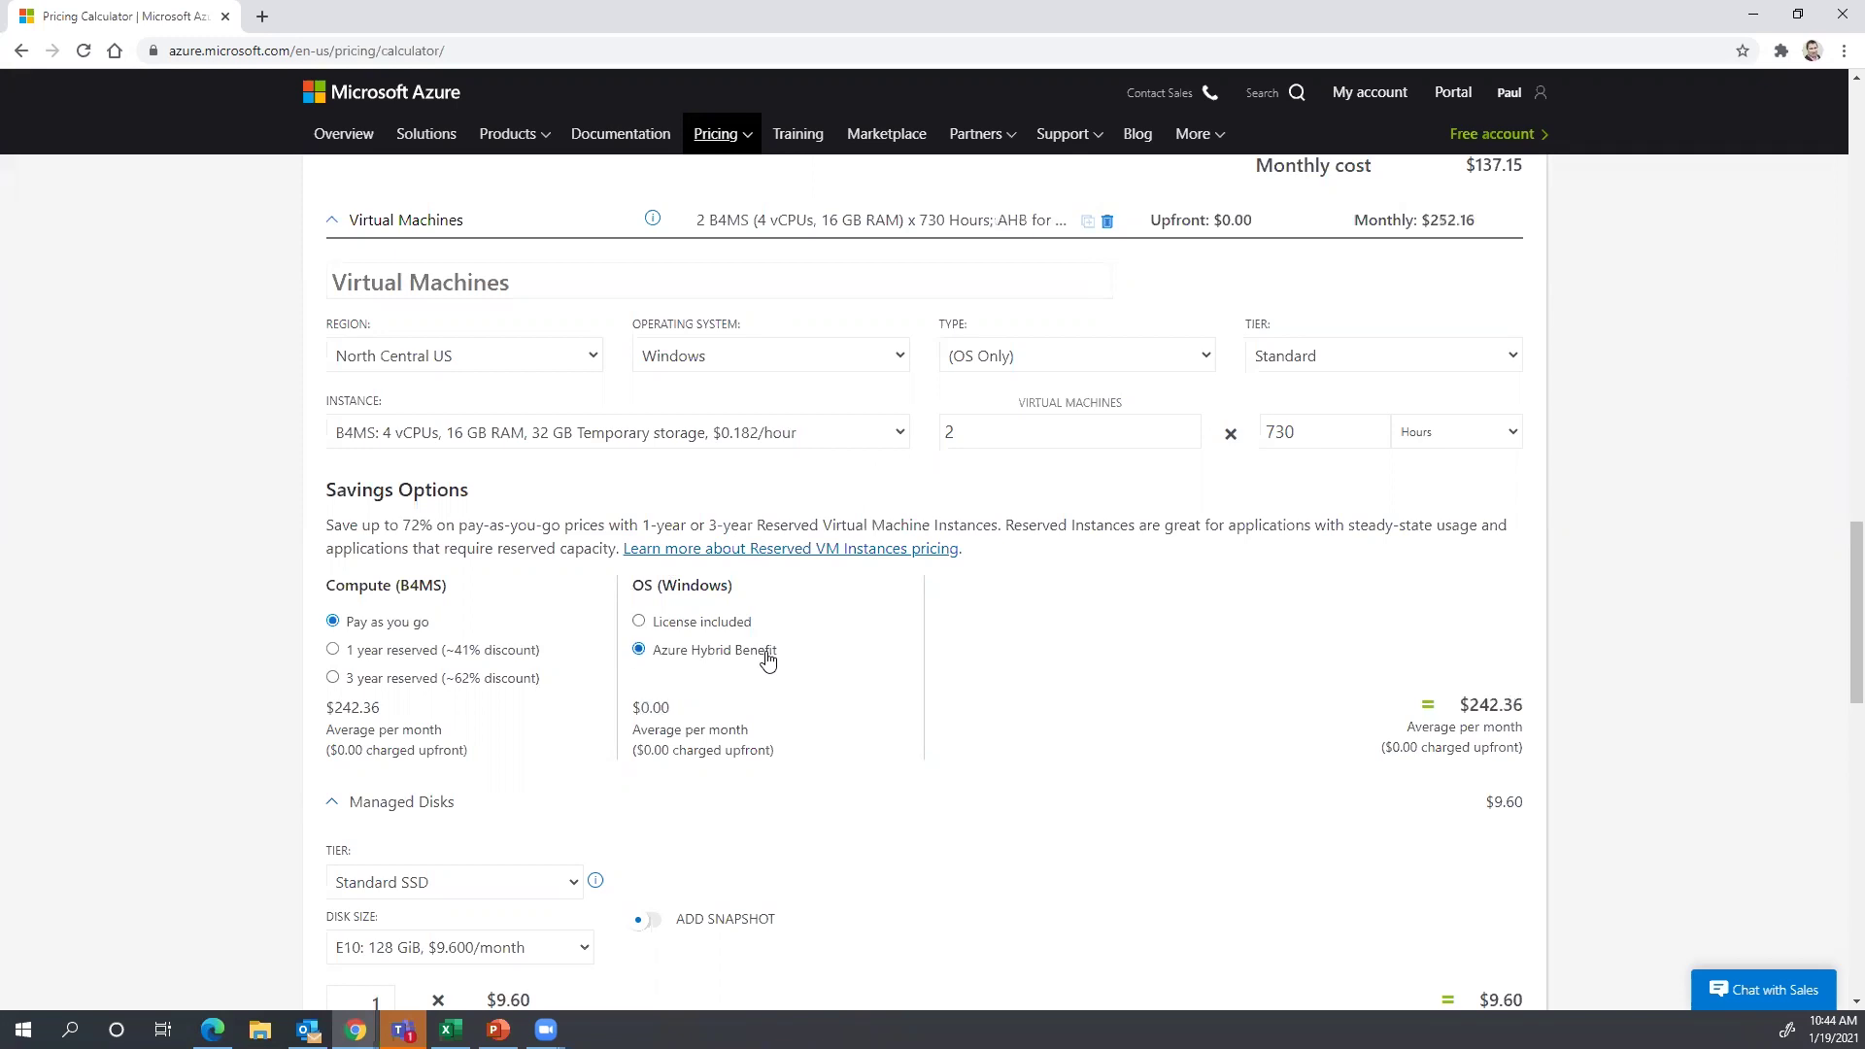
left_click(512, 682)
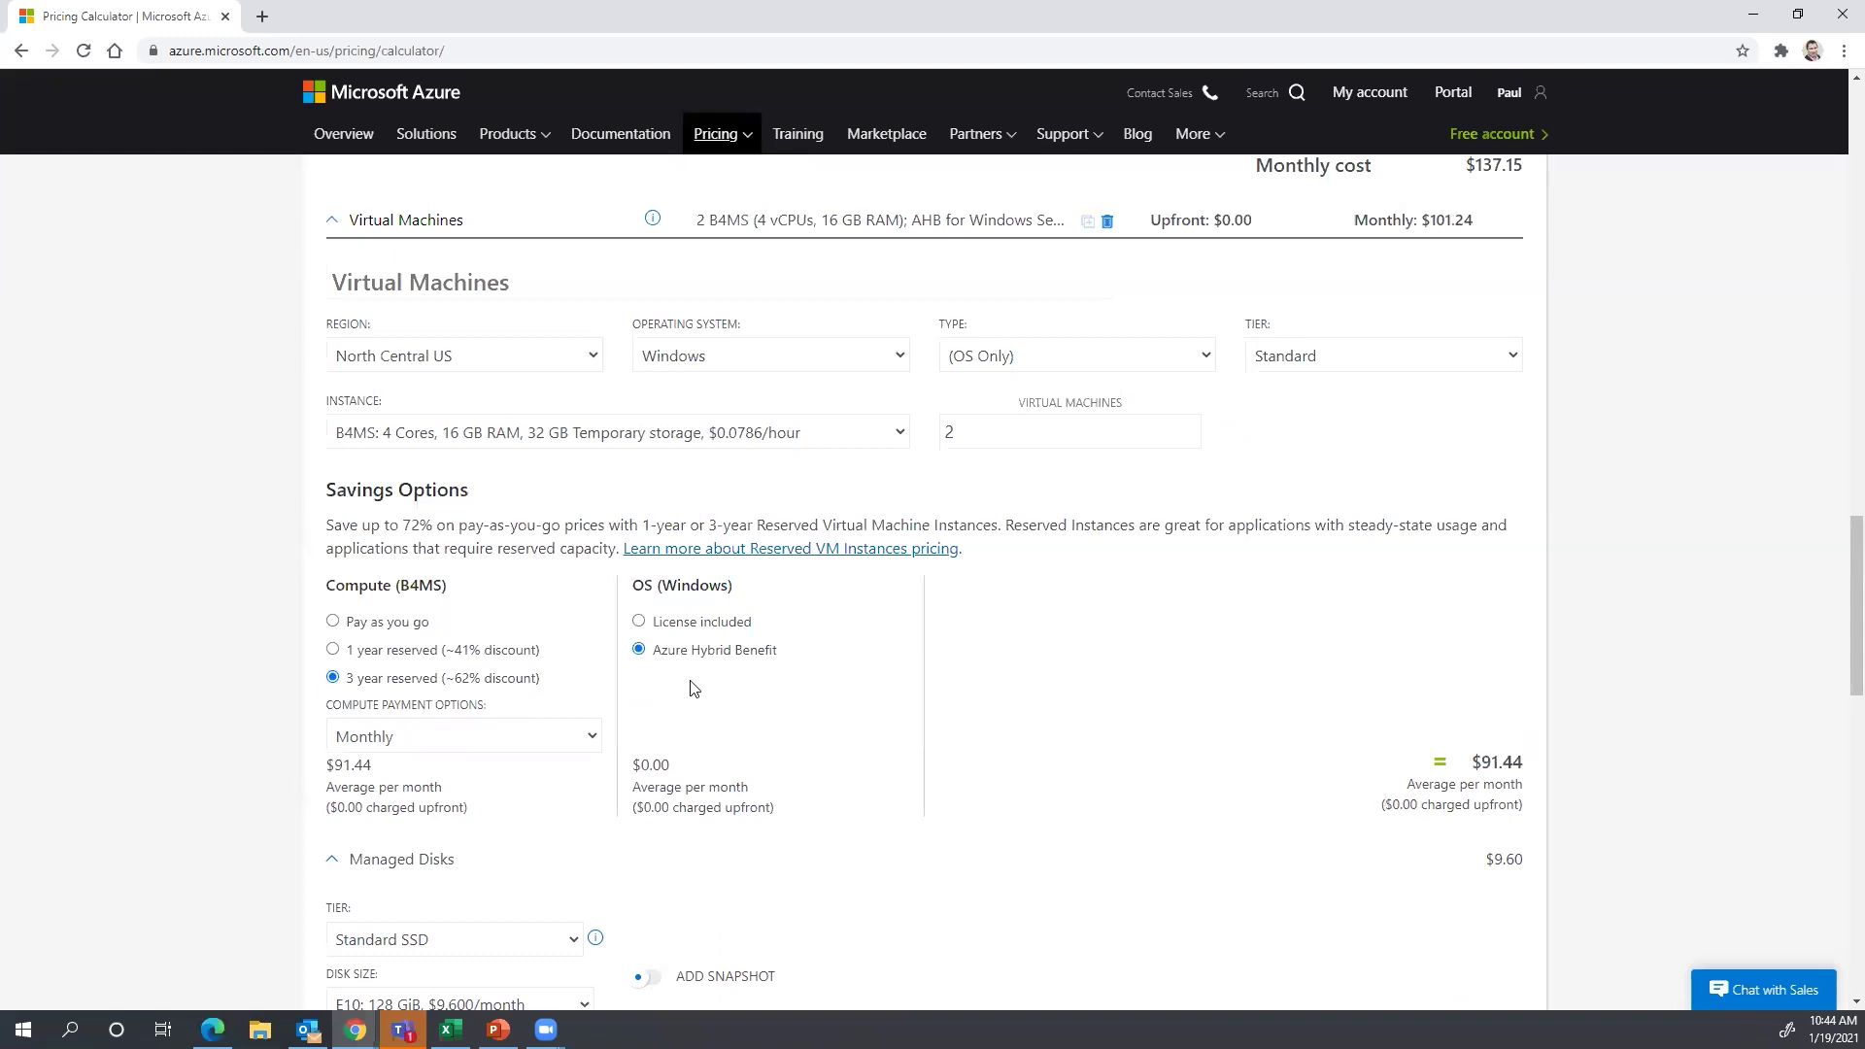
left_click(374, 625)
left_click(753, 624)
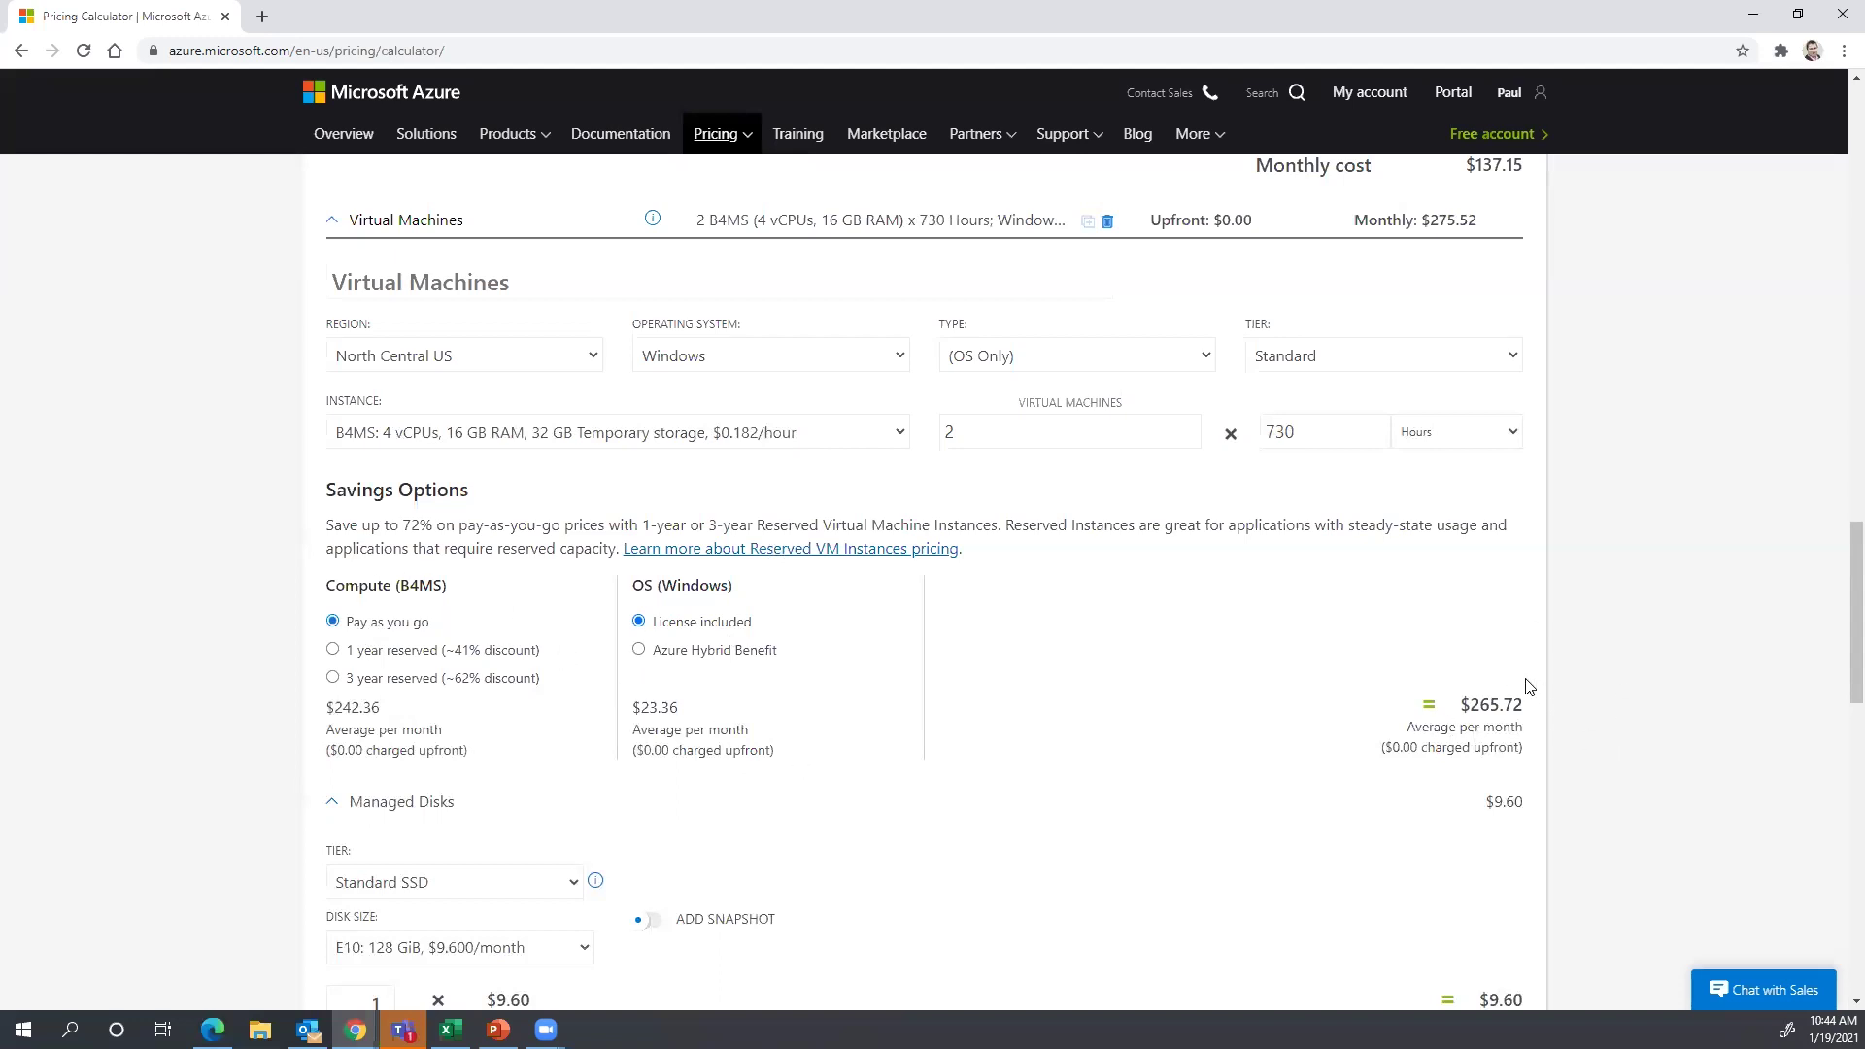
- Compare the 3 year reserved and Azure Hybrid Benefit pricing once more, and restore Pay as you go and License included
left_click(535, 681)
left_click(687, 661)
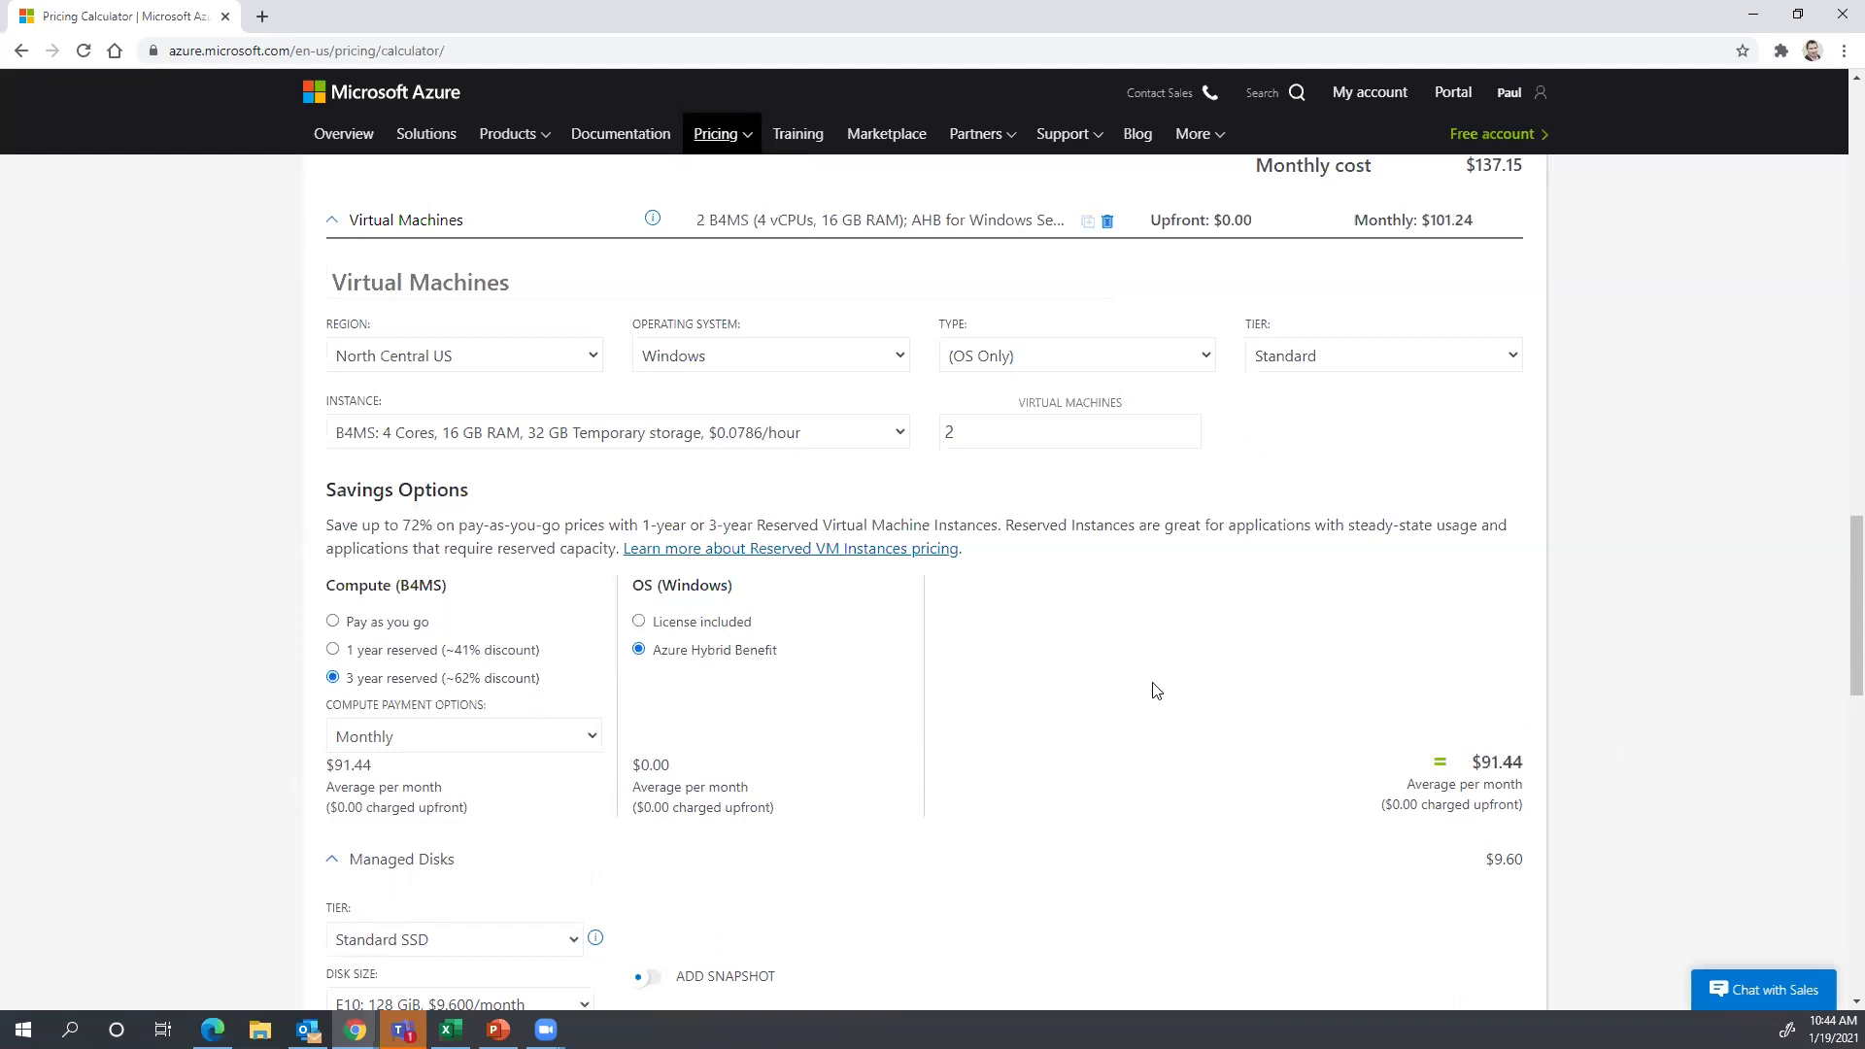
left_click(896, 428)
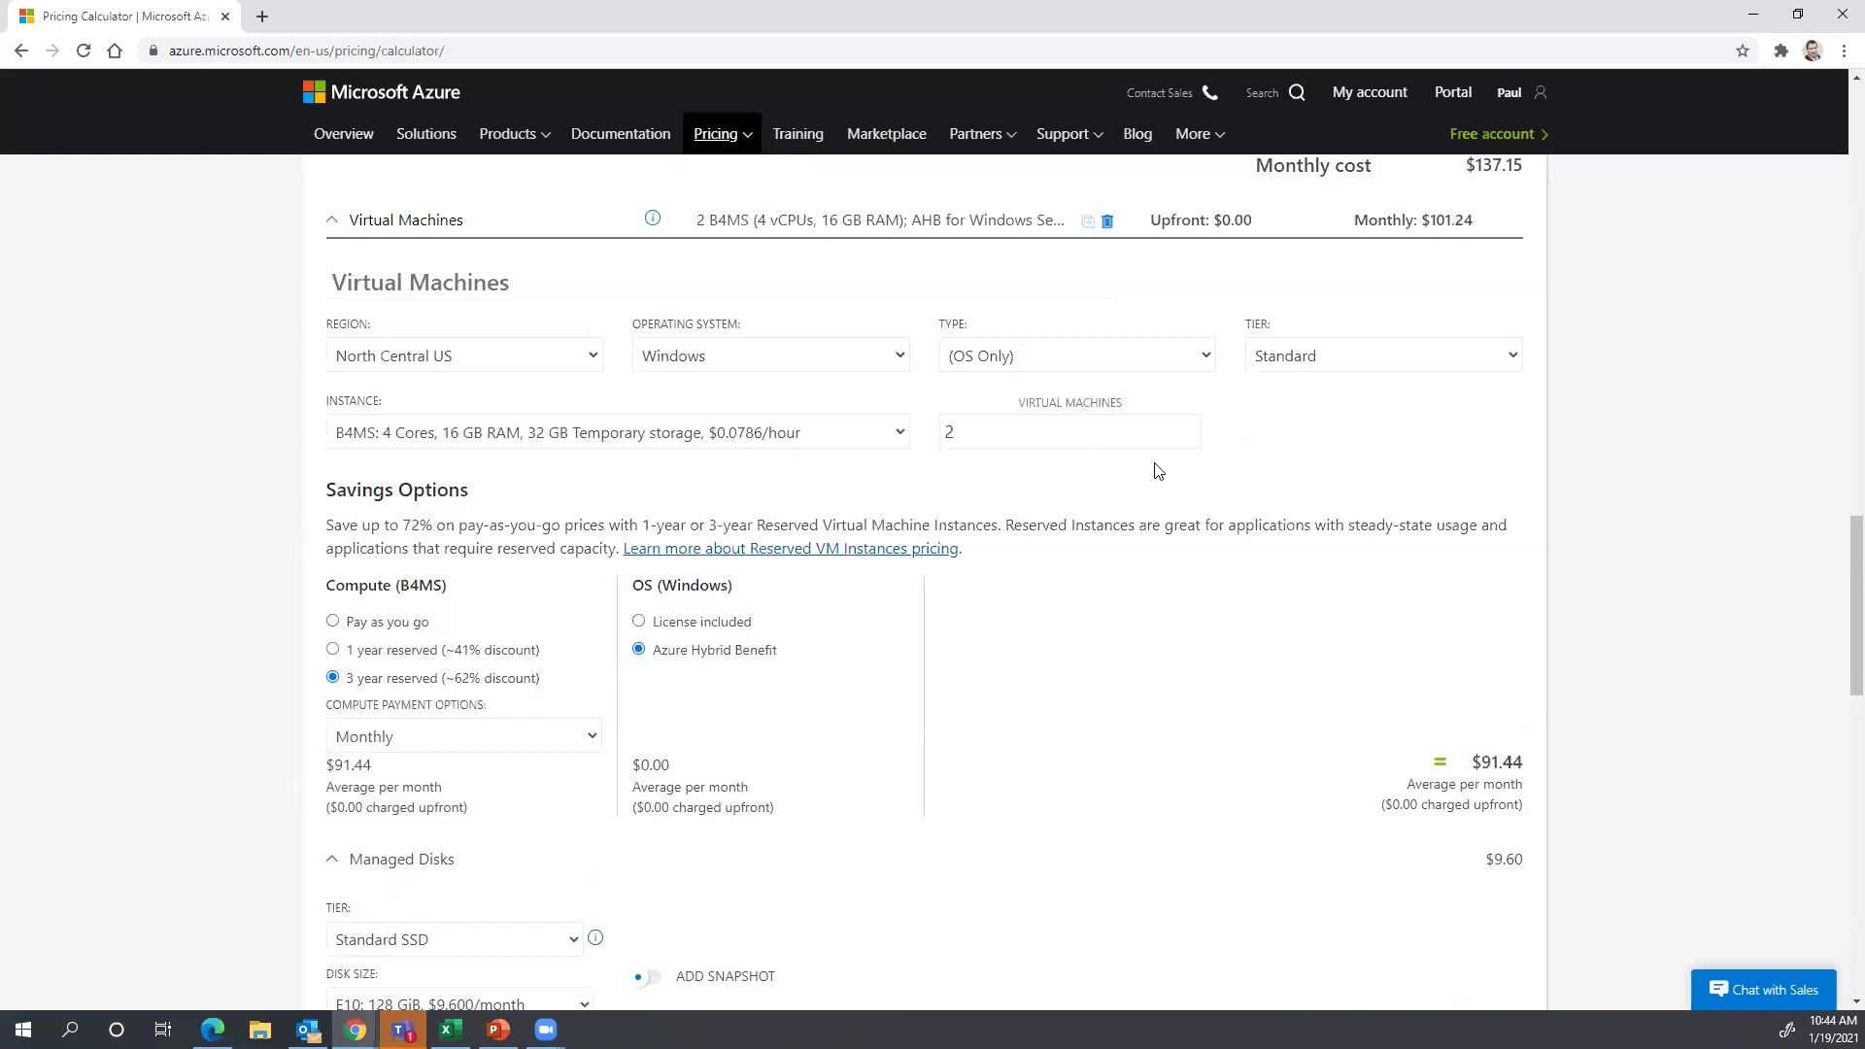
left_click(1211, 593)
left_click(408, 628)
left_click(726, 624)
- Search the product catalogue for "backup" and add Azure Backup to the SBM Demo estimate
scroll(1127, 756, "down", 6)
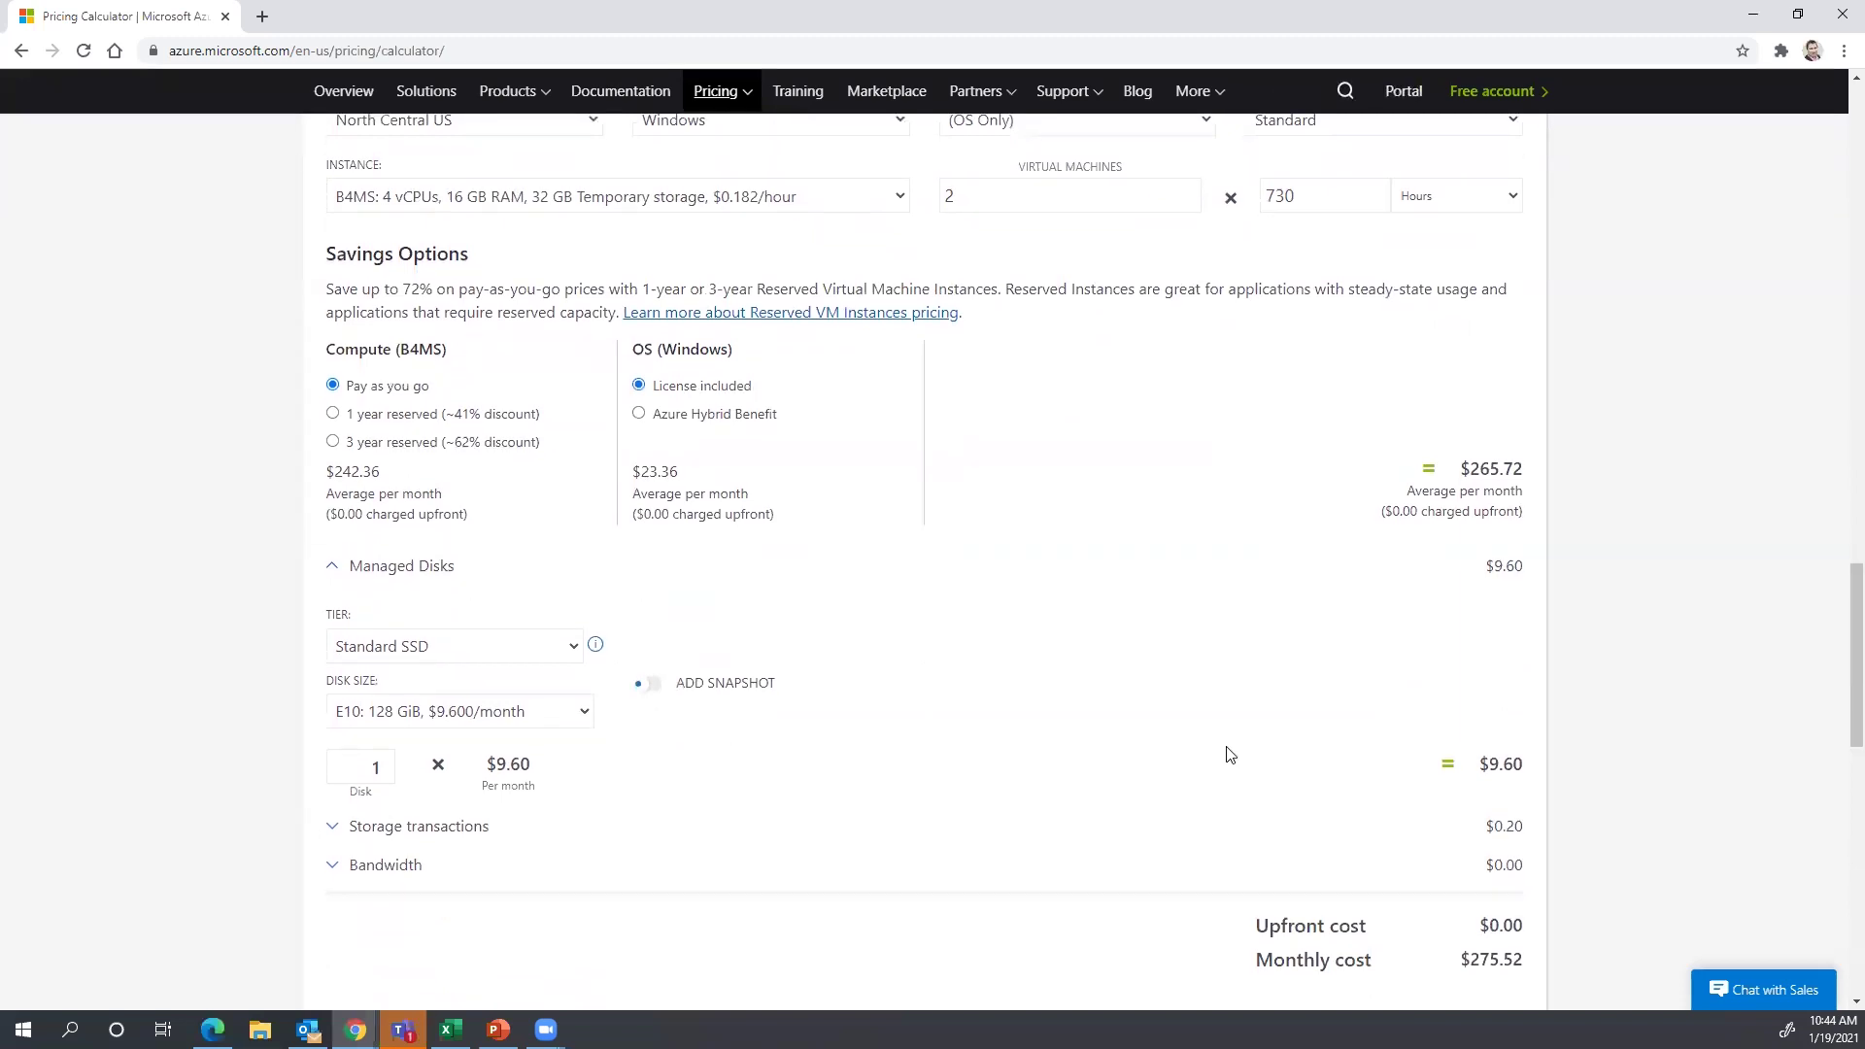
scroll(1526, 625, "down", 5)
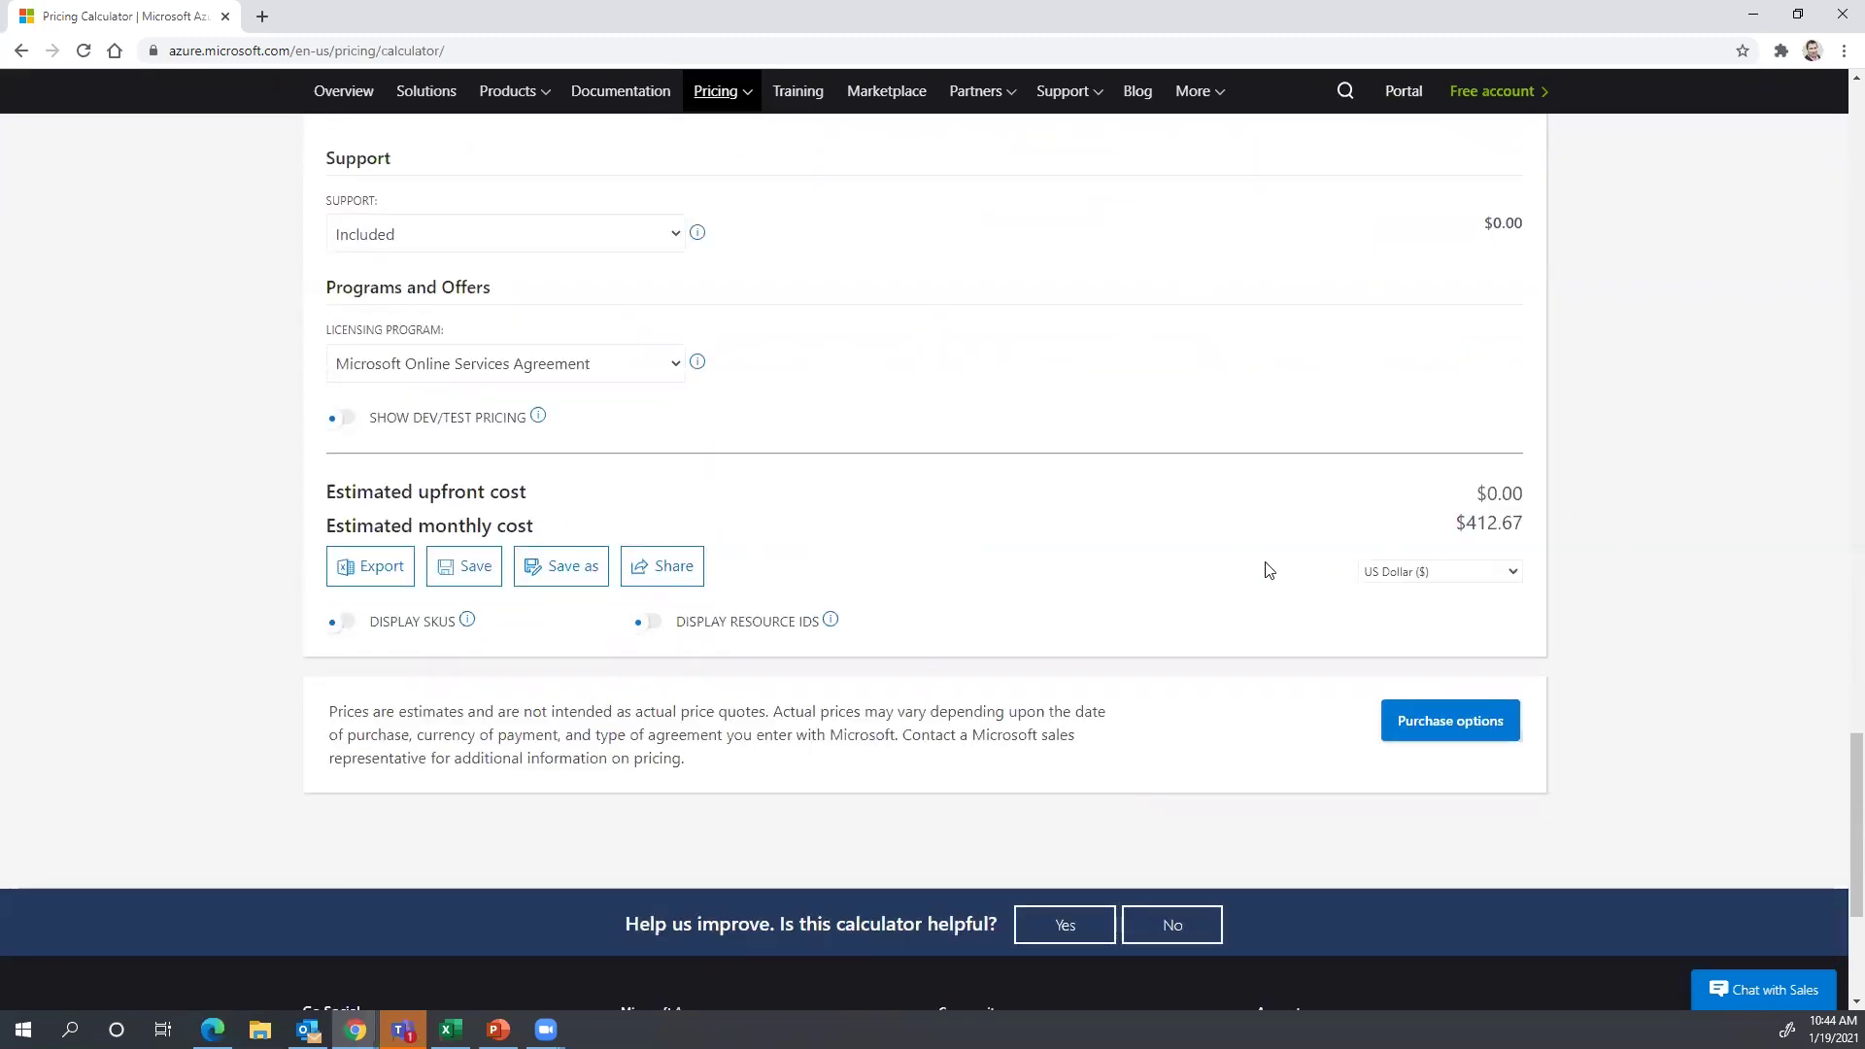
scroll(1316, 592, "up", 4)
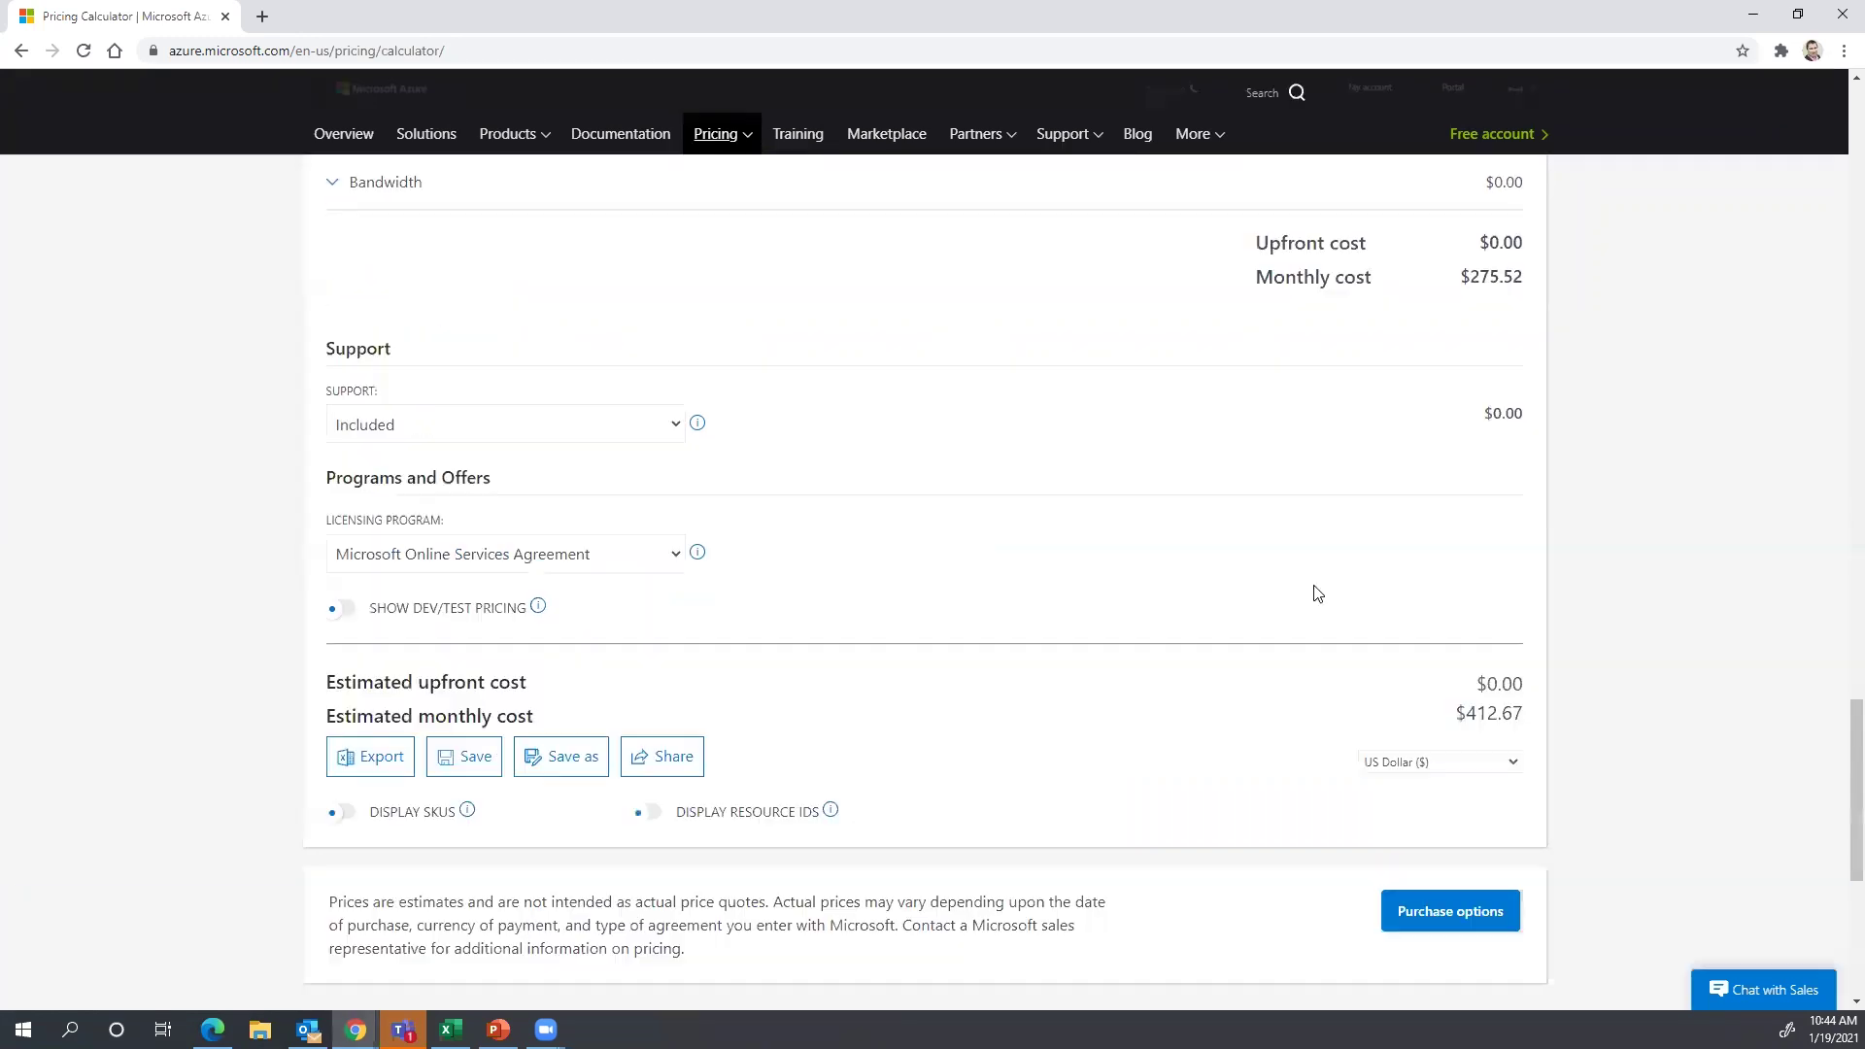
scroll(1305, 594, "up", 15)
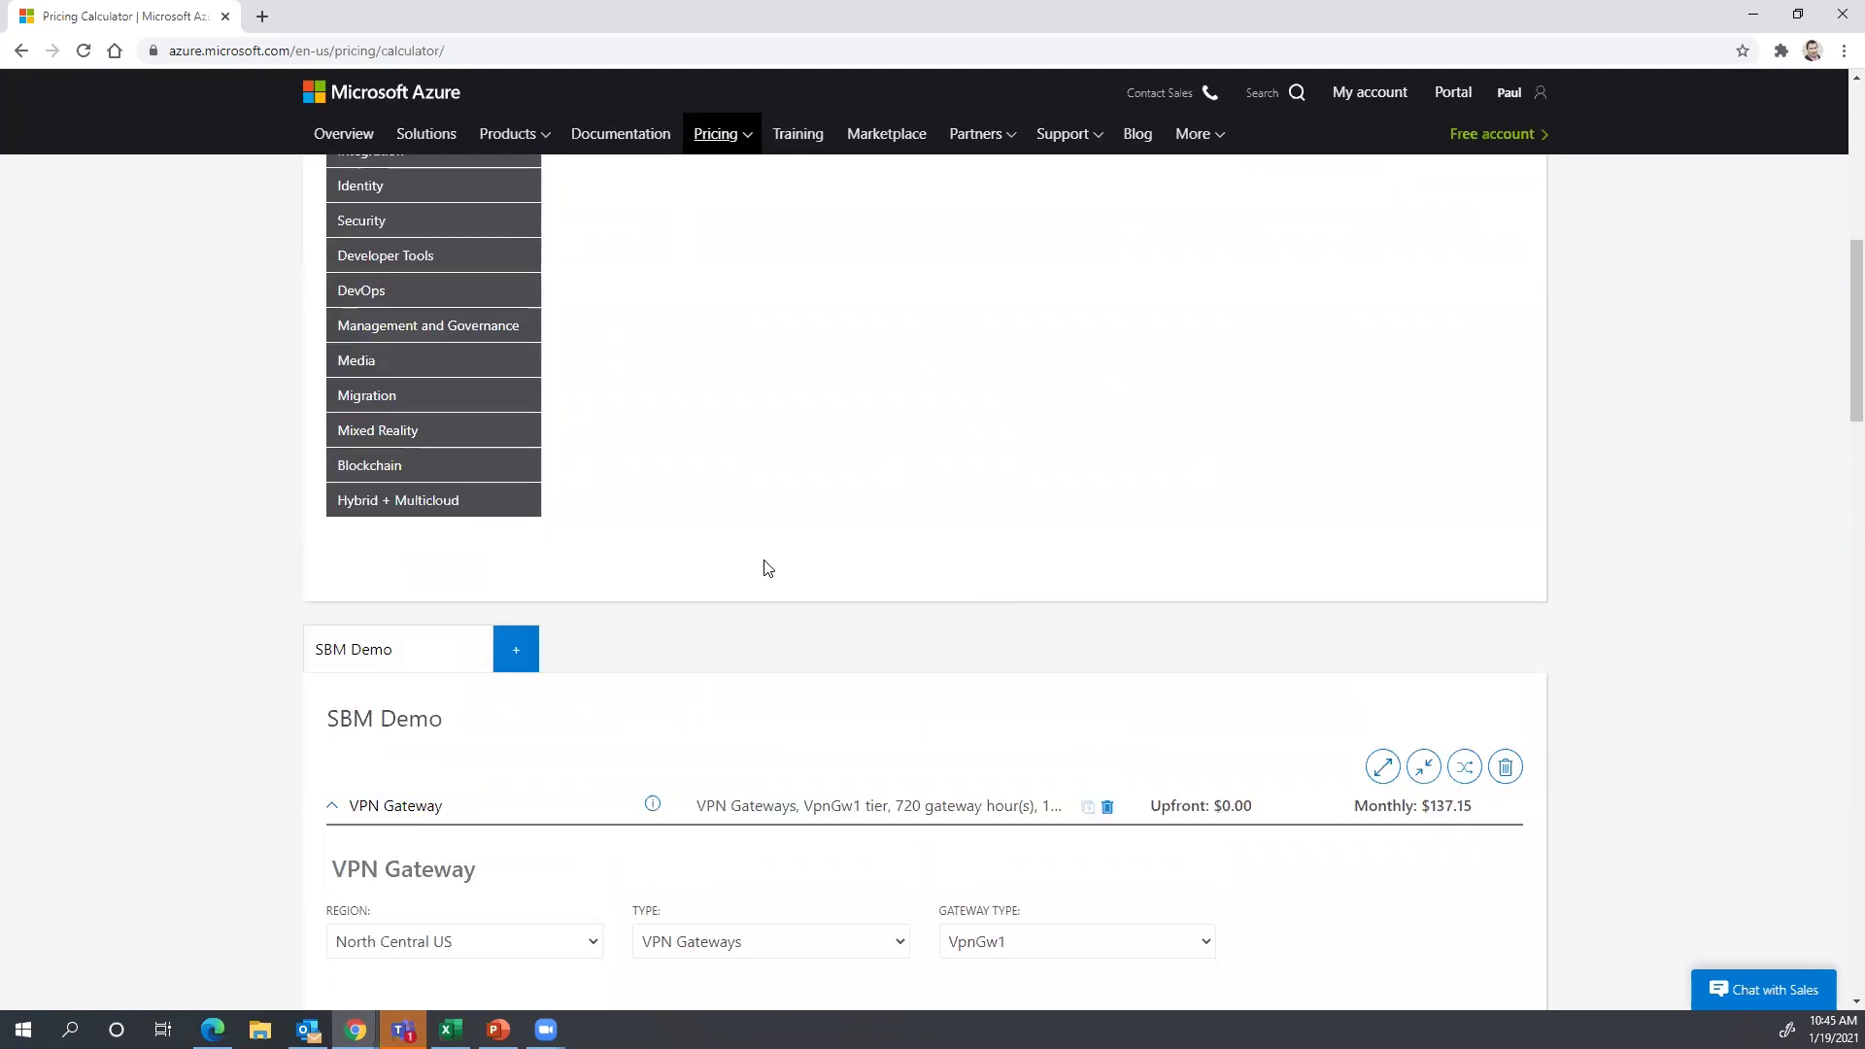
scroll(762, 567, "up", 6)
left_click(535, 294)
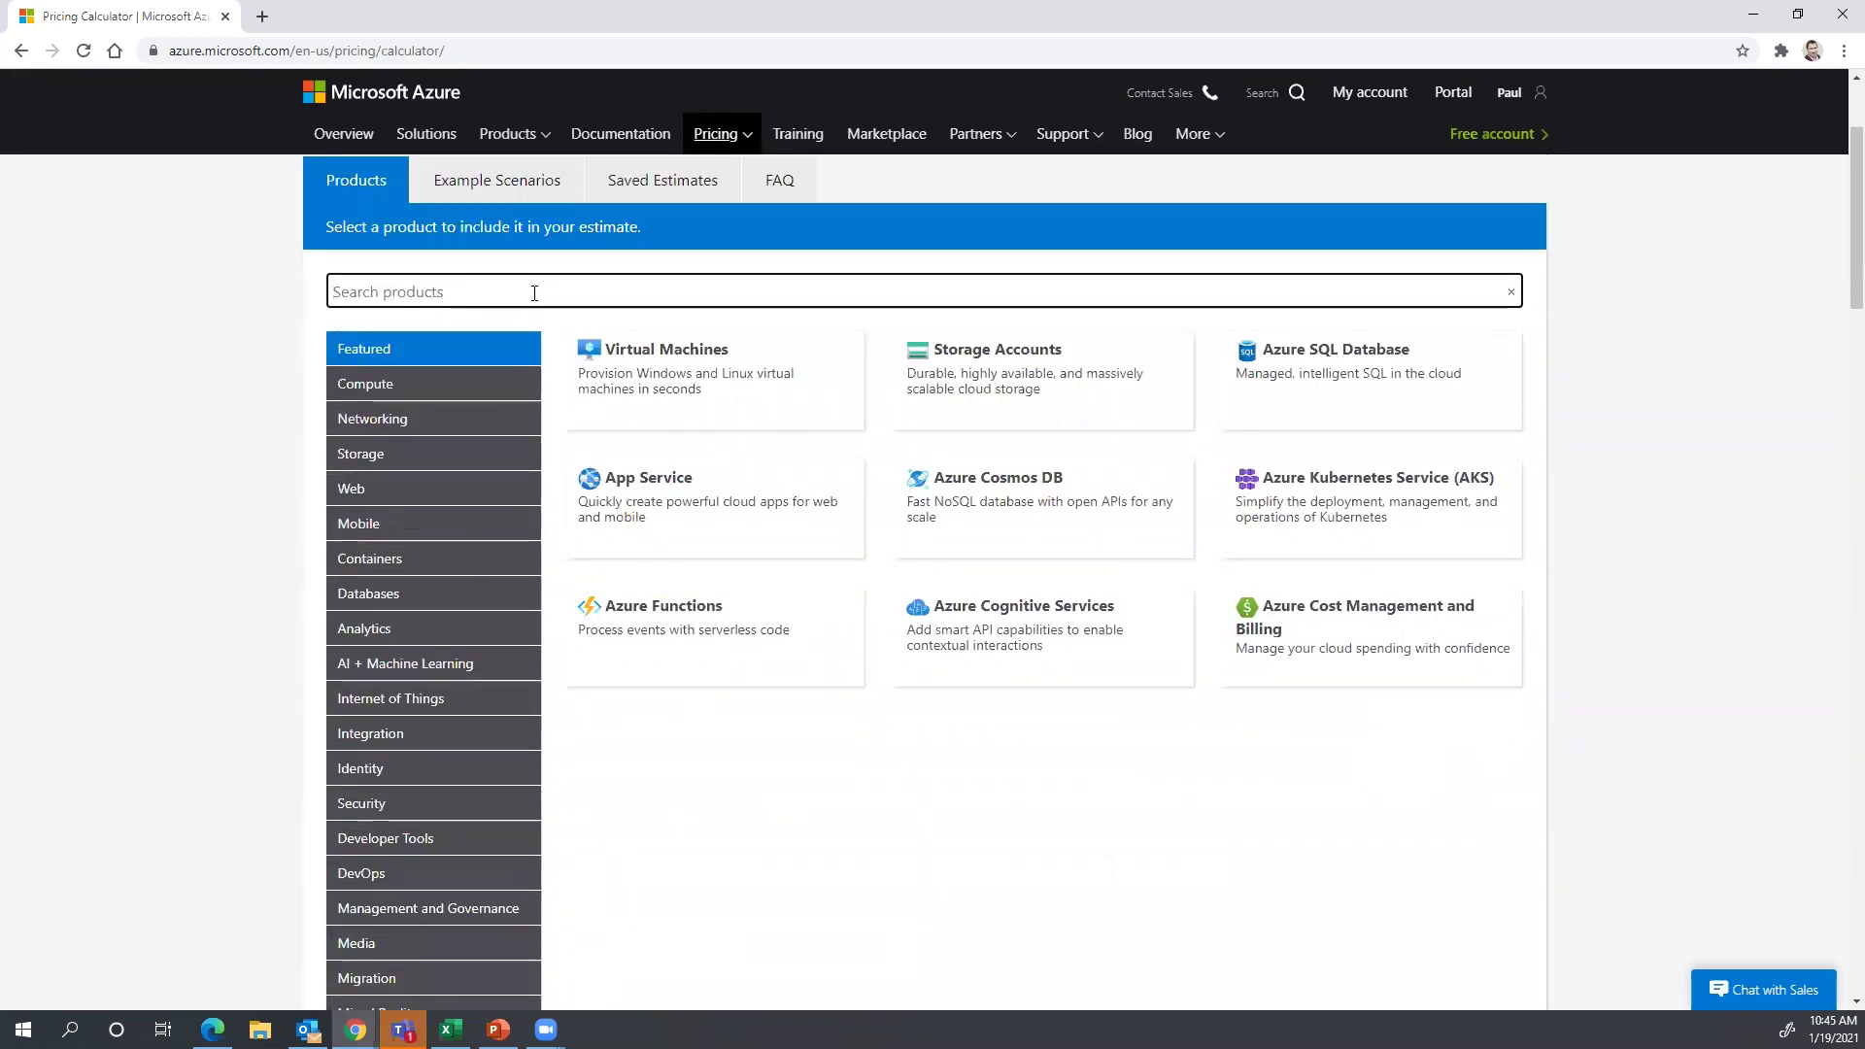
type("backup")
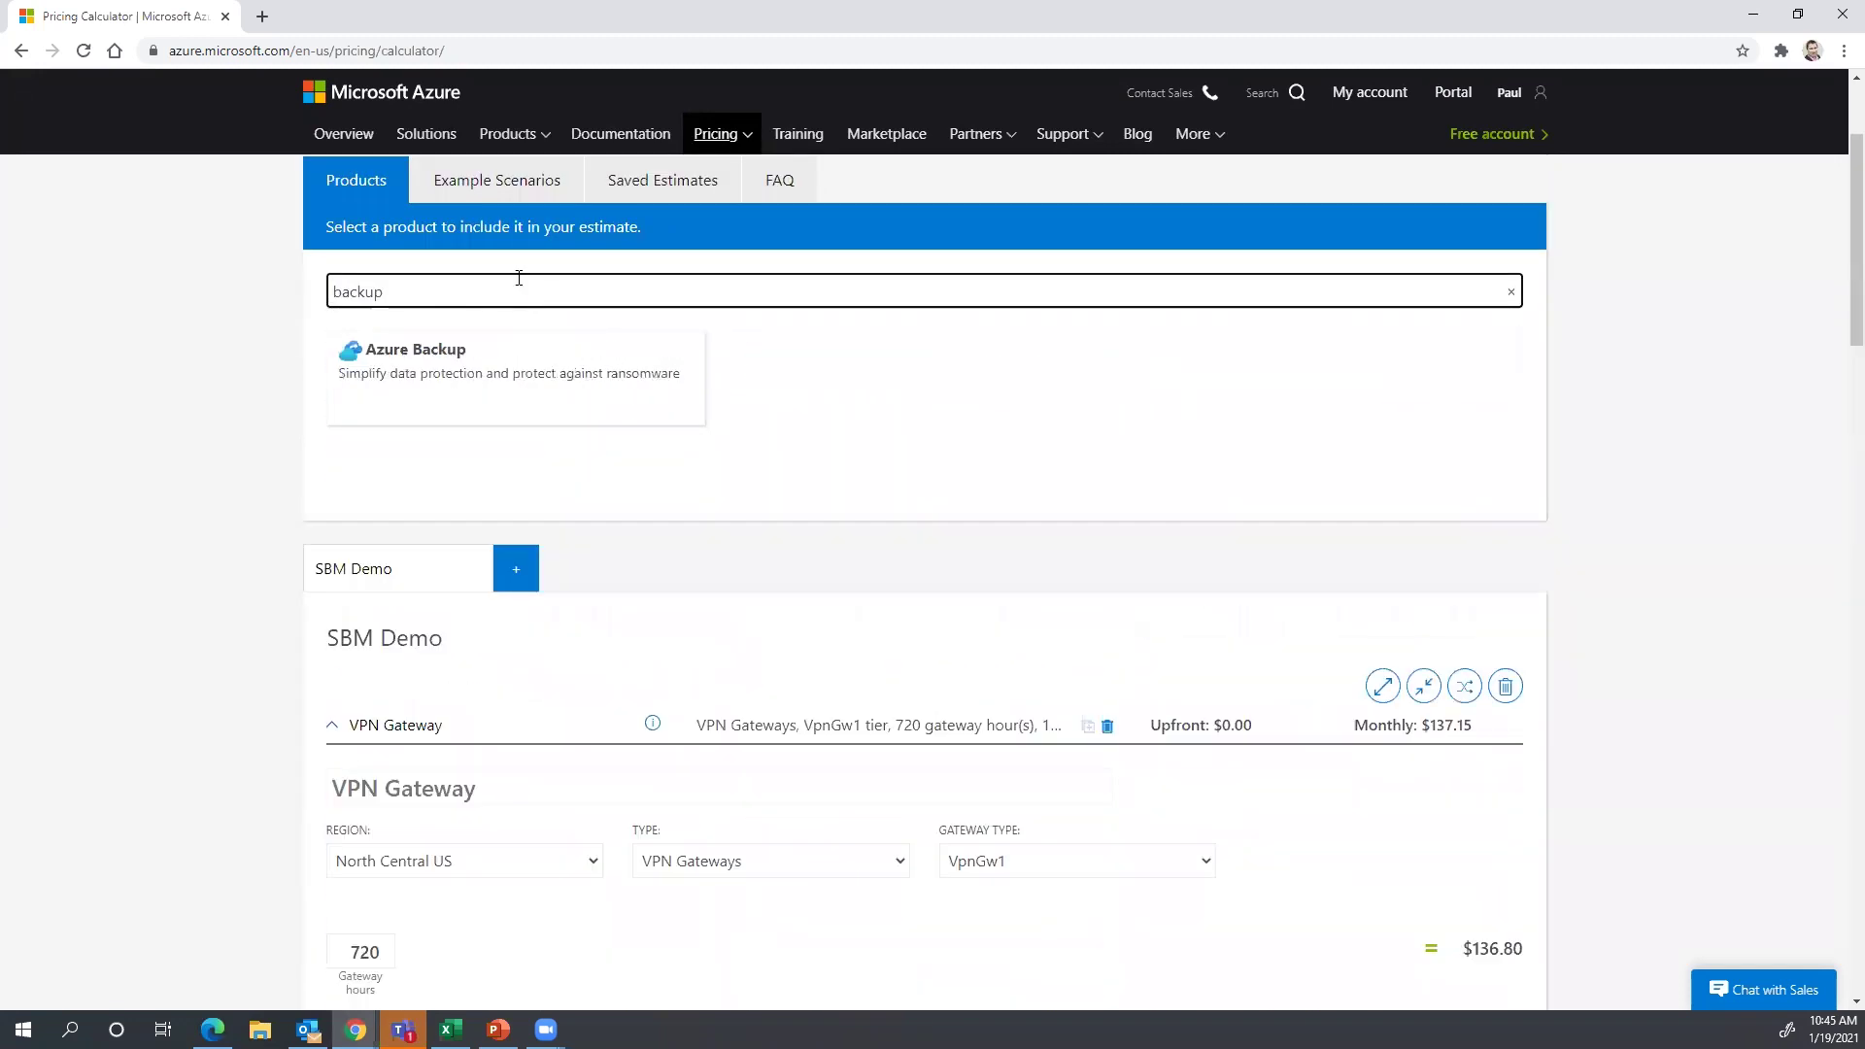
left_click(670, 396)
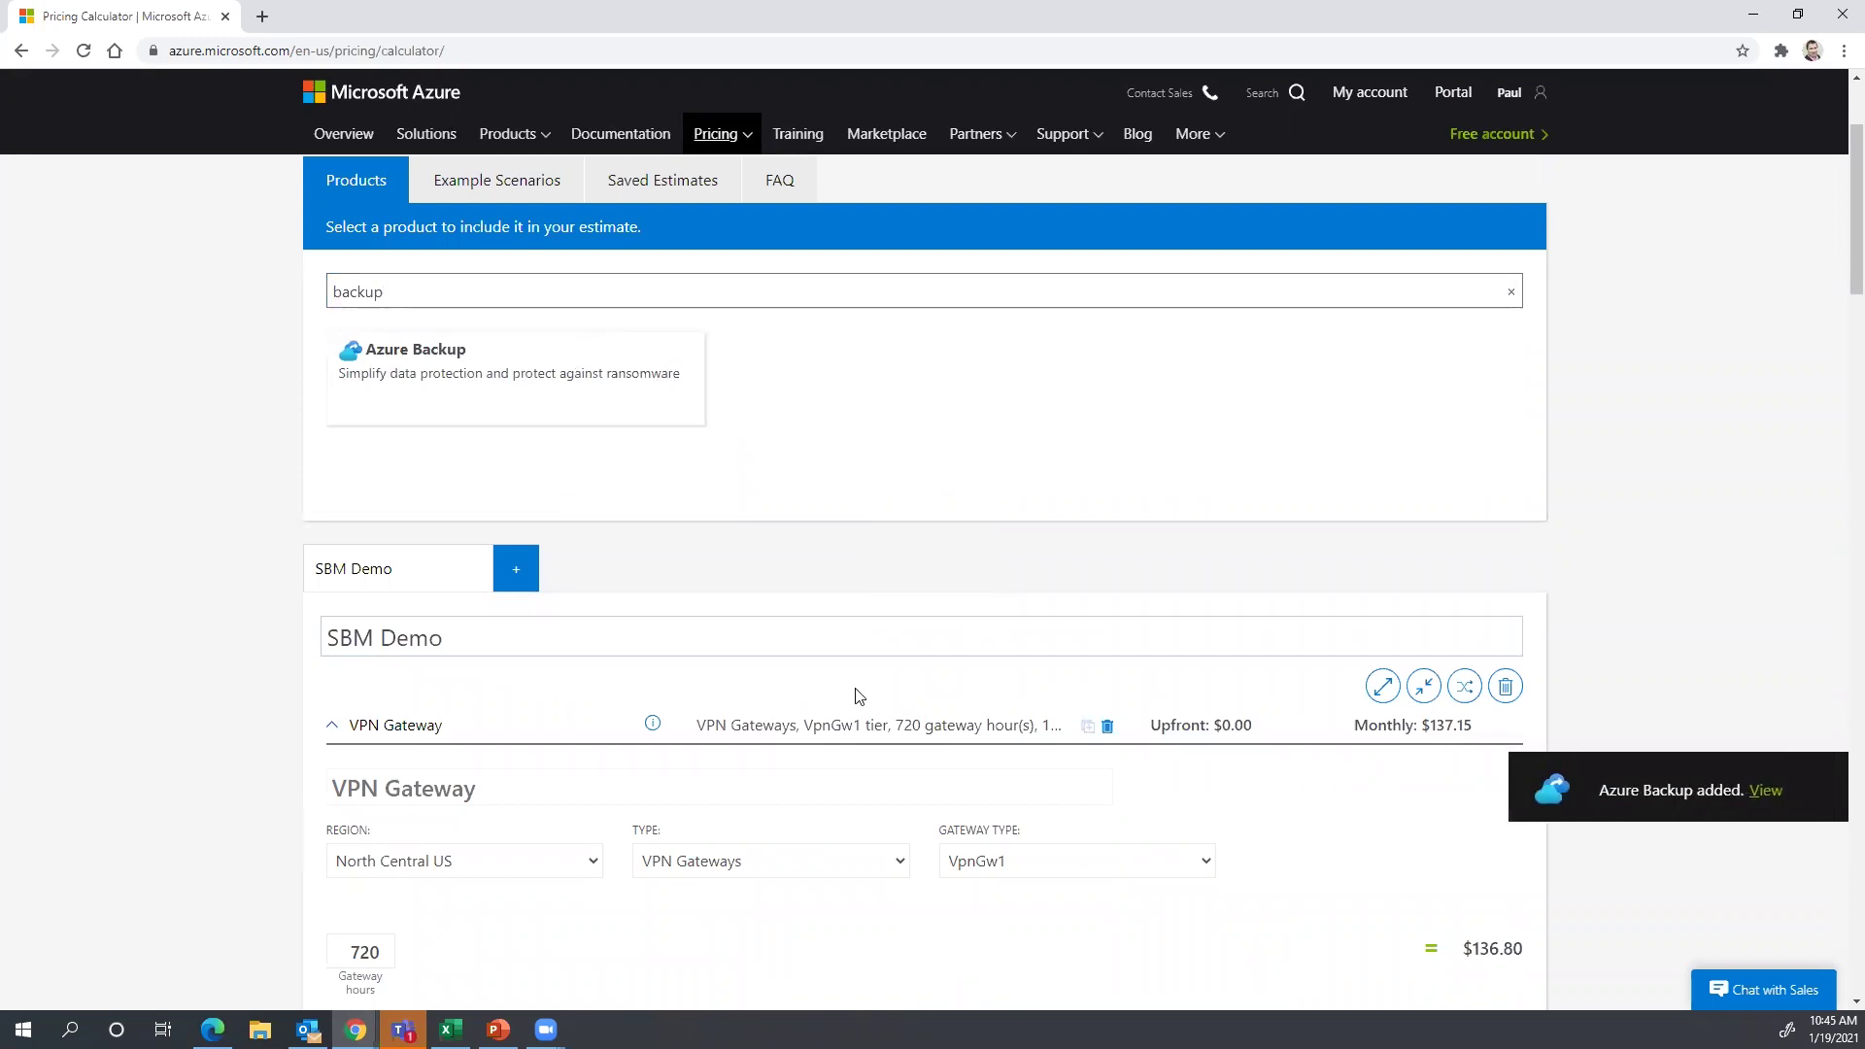
- Set the Azure Backup protected instances to 2 VMs with 150 GB each
scroll(861, 675, "down", 2)
scroll(861, 674, "down", 8)
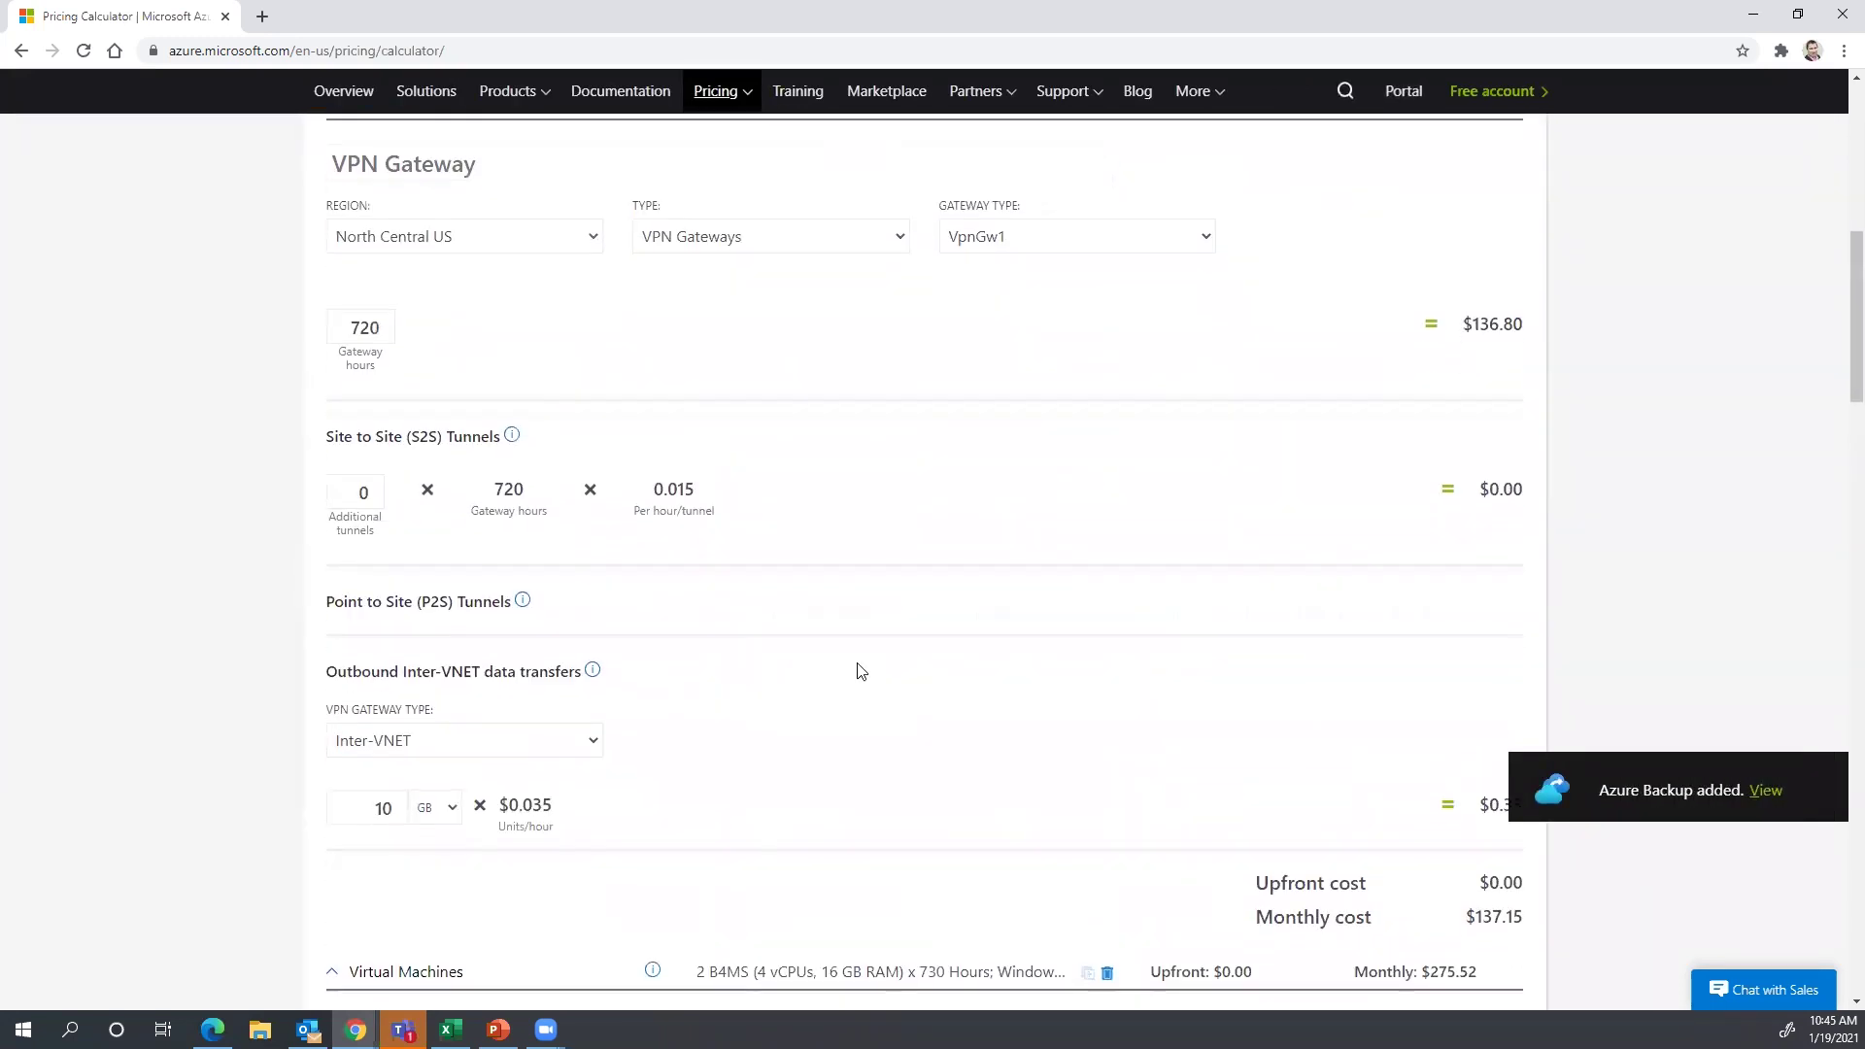
scroll(1083, 756, "down", 5)
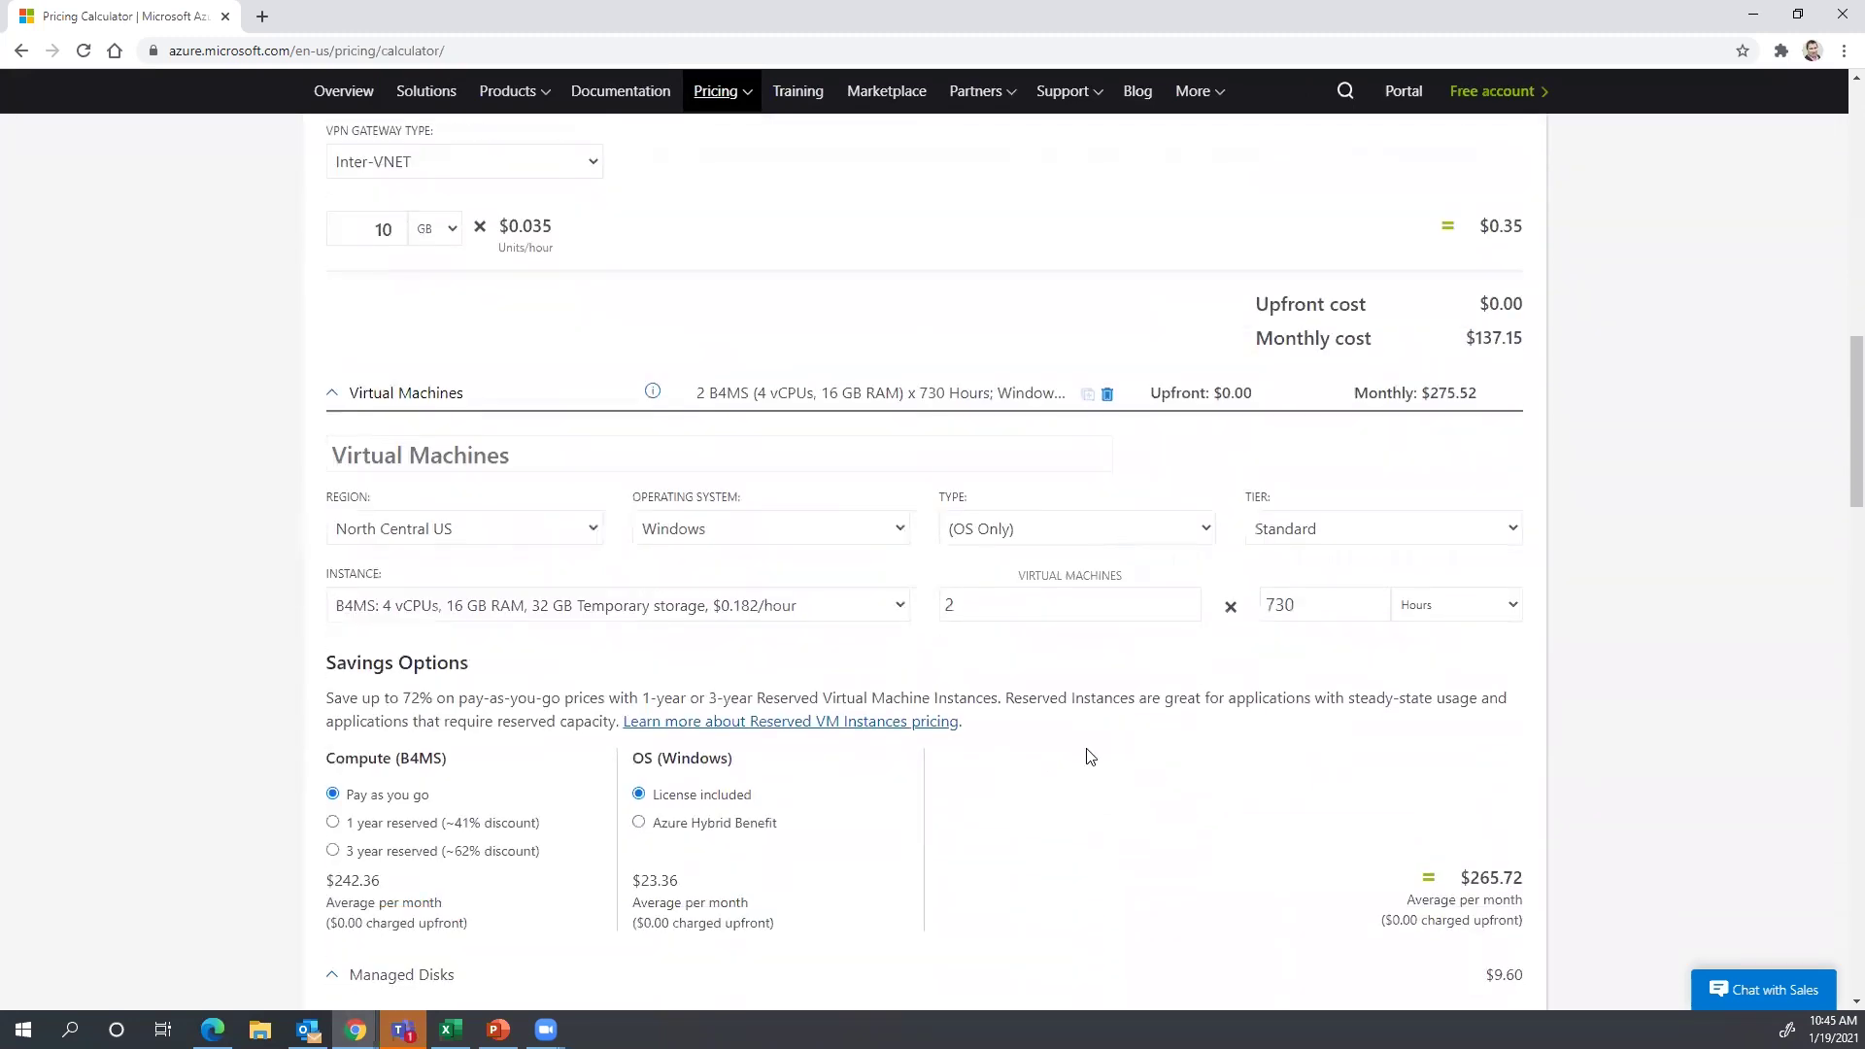
scroll(1084, 756, "down", 1)
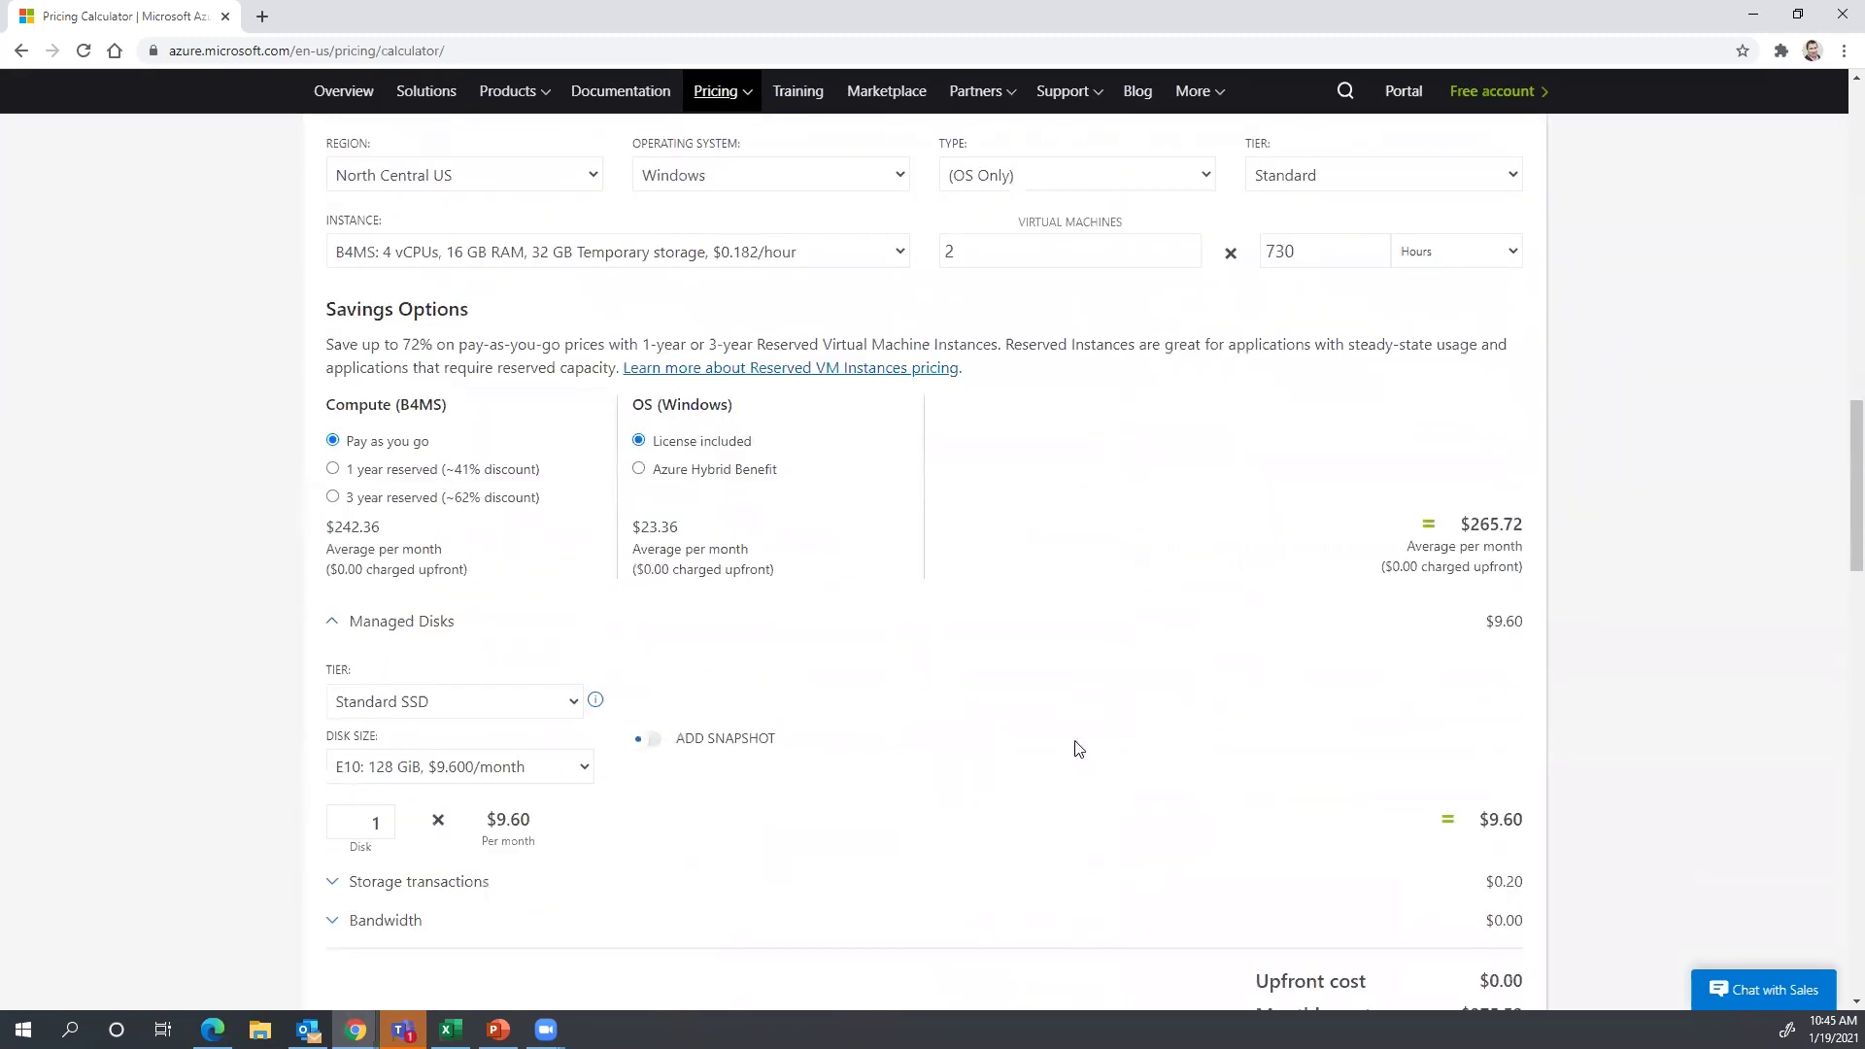
scroll(1078, 749, "down", 7)
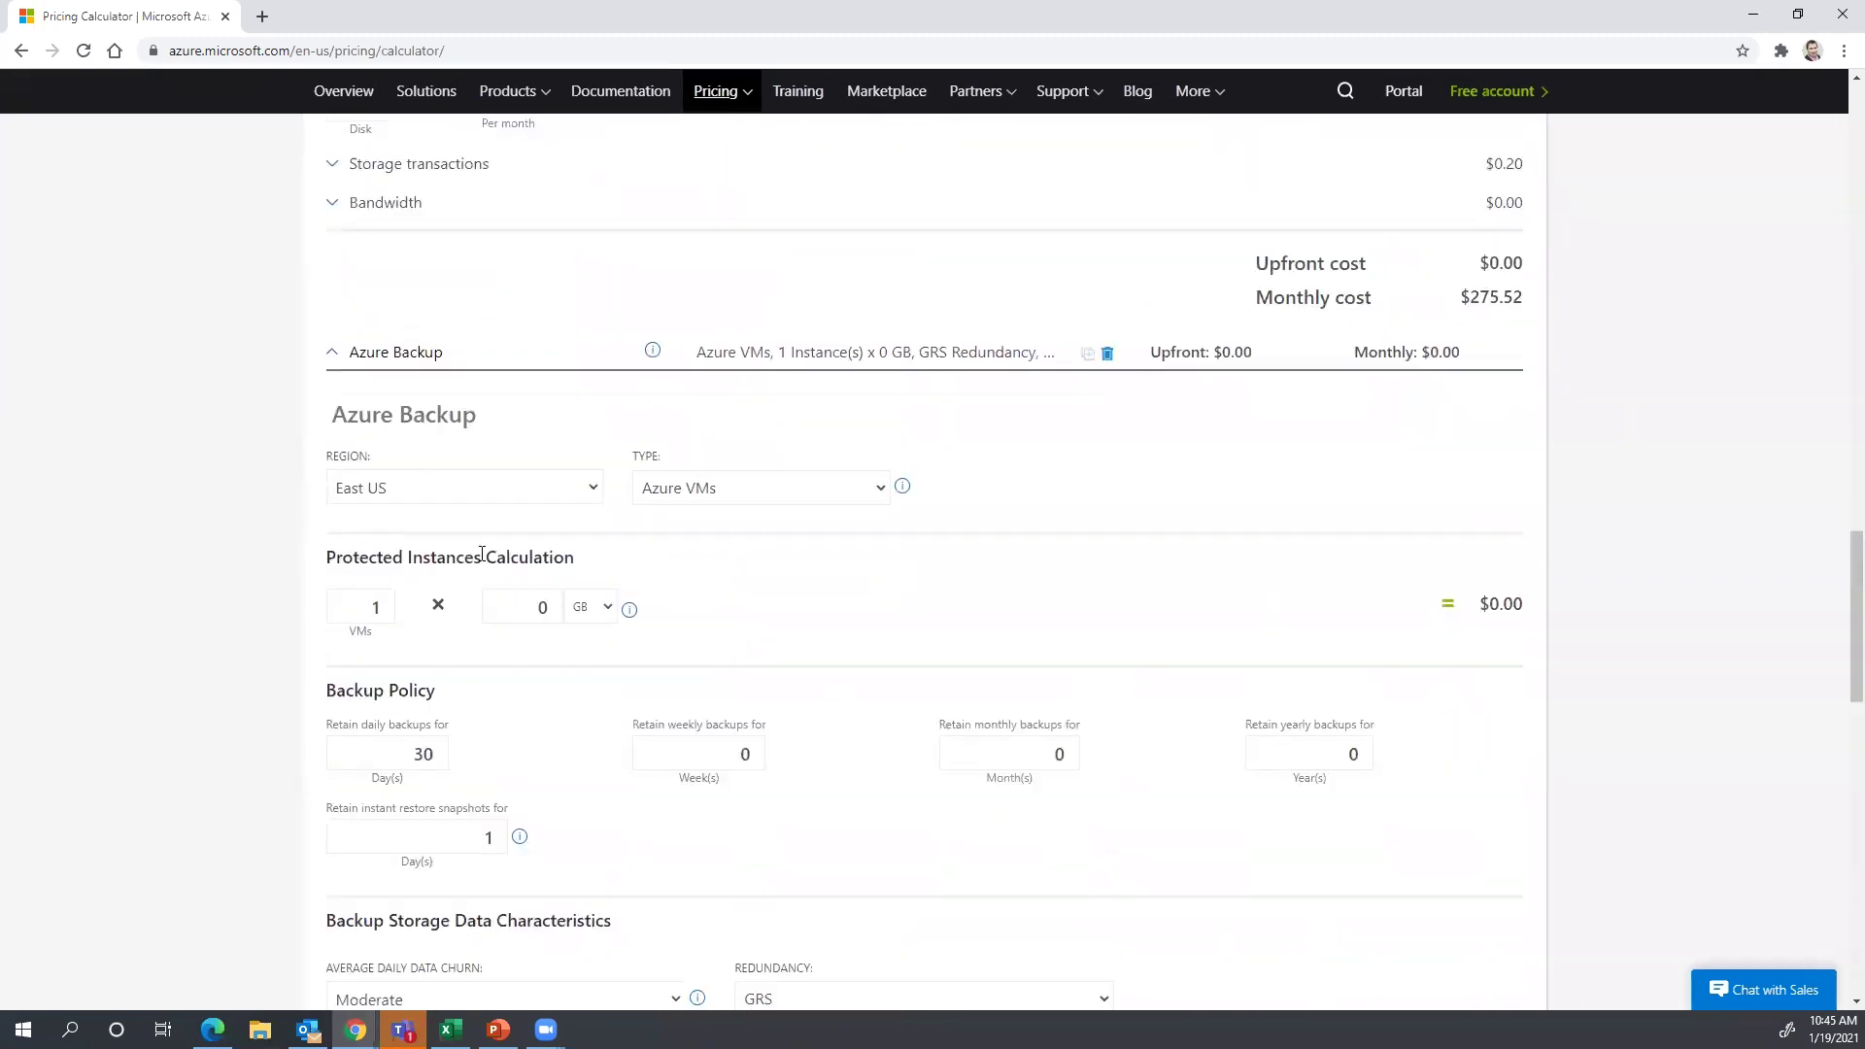
scroll(248, 596, "down", 2)
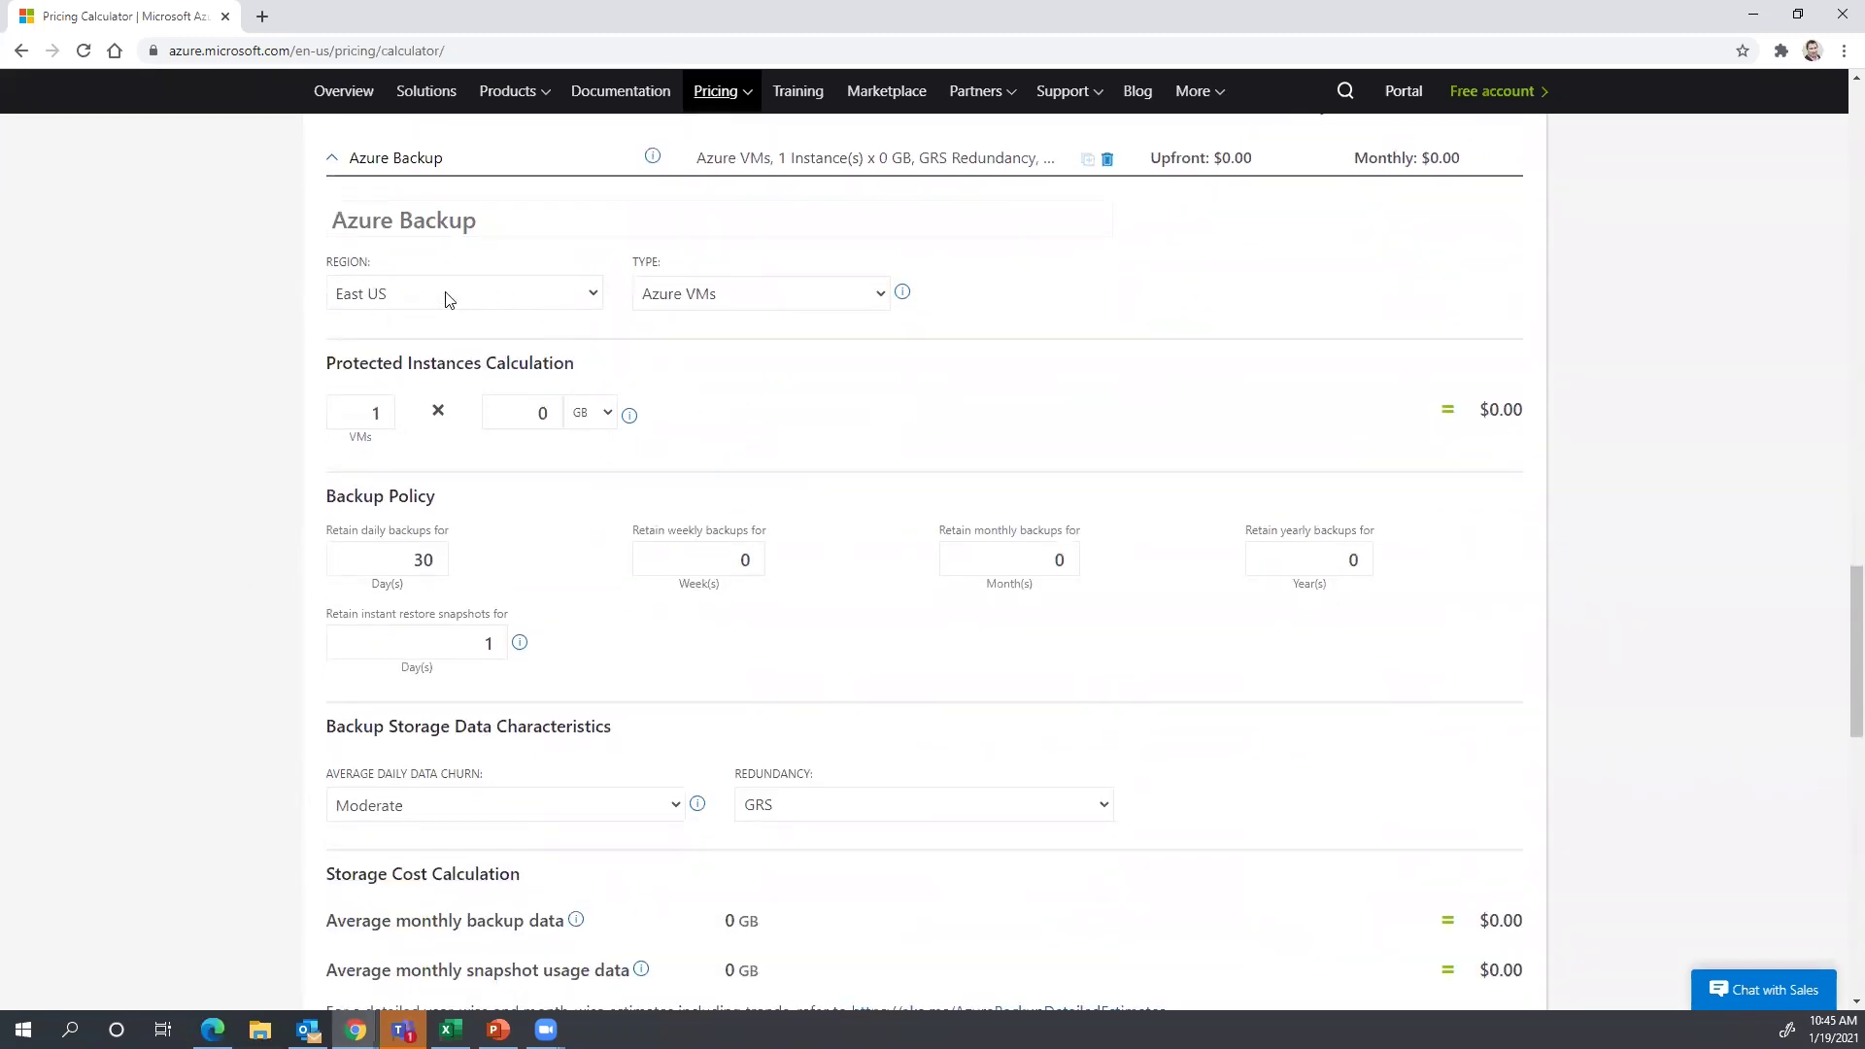
left_click(387, 406)
double_click(561, 412)
type("150")
scroll(843, 311, "down", 5)
scroll(583, 492, "up", 3)
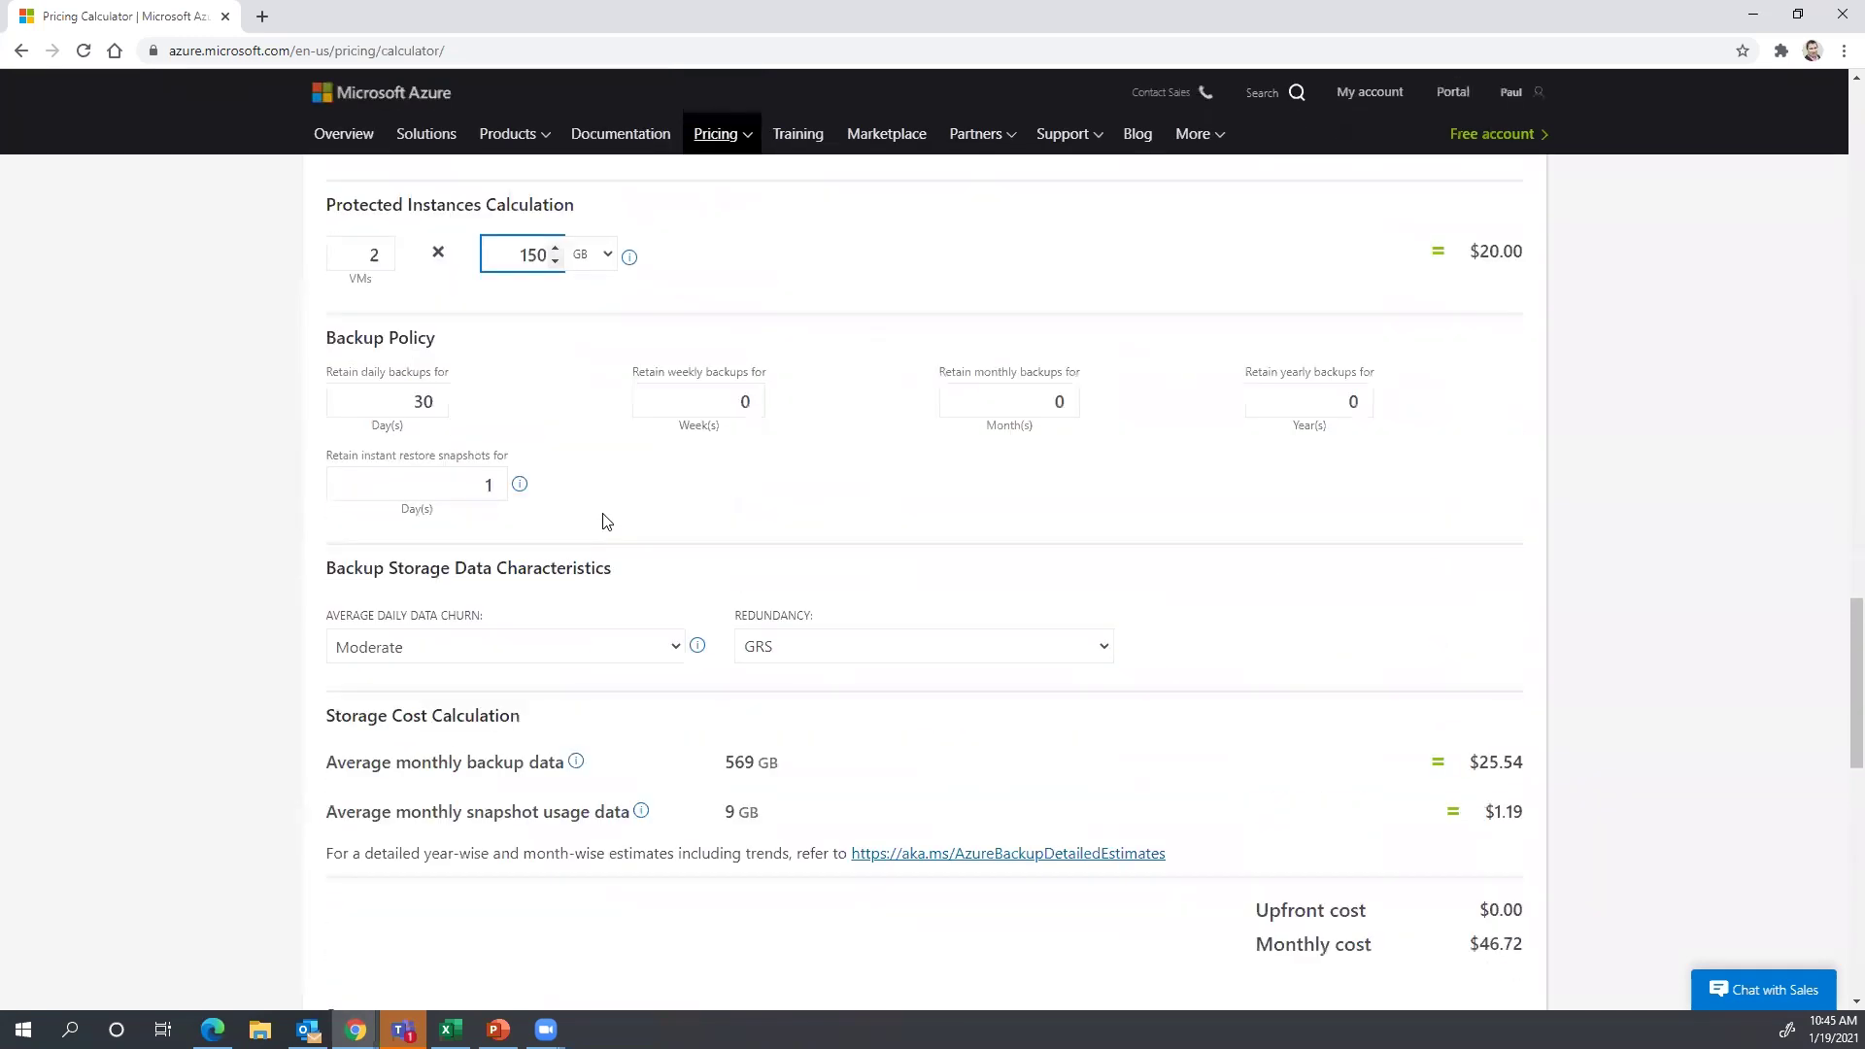
- Set the backup policy to retain weekly backups for 4 weeks, monthly backups for 6 months and yearly backups for 1 year
scroll(758, 523, "up", 1)
double_click(754, 501)
type("2")
double_click(754, 501)
type("4")
double_click(1069, 502)
type("1")
left_click(1071, 499)
left_click(1071, 498)
left_click(1071, 498)
left_click(1072, 499)
left_click(1072, 498)
left_click(1365, 498)
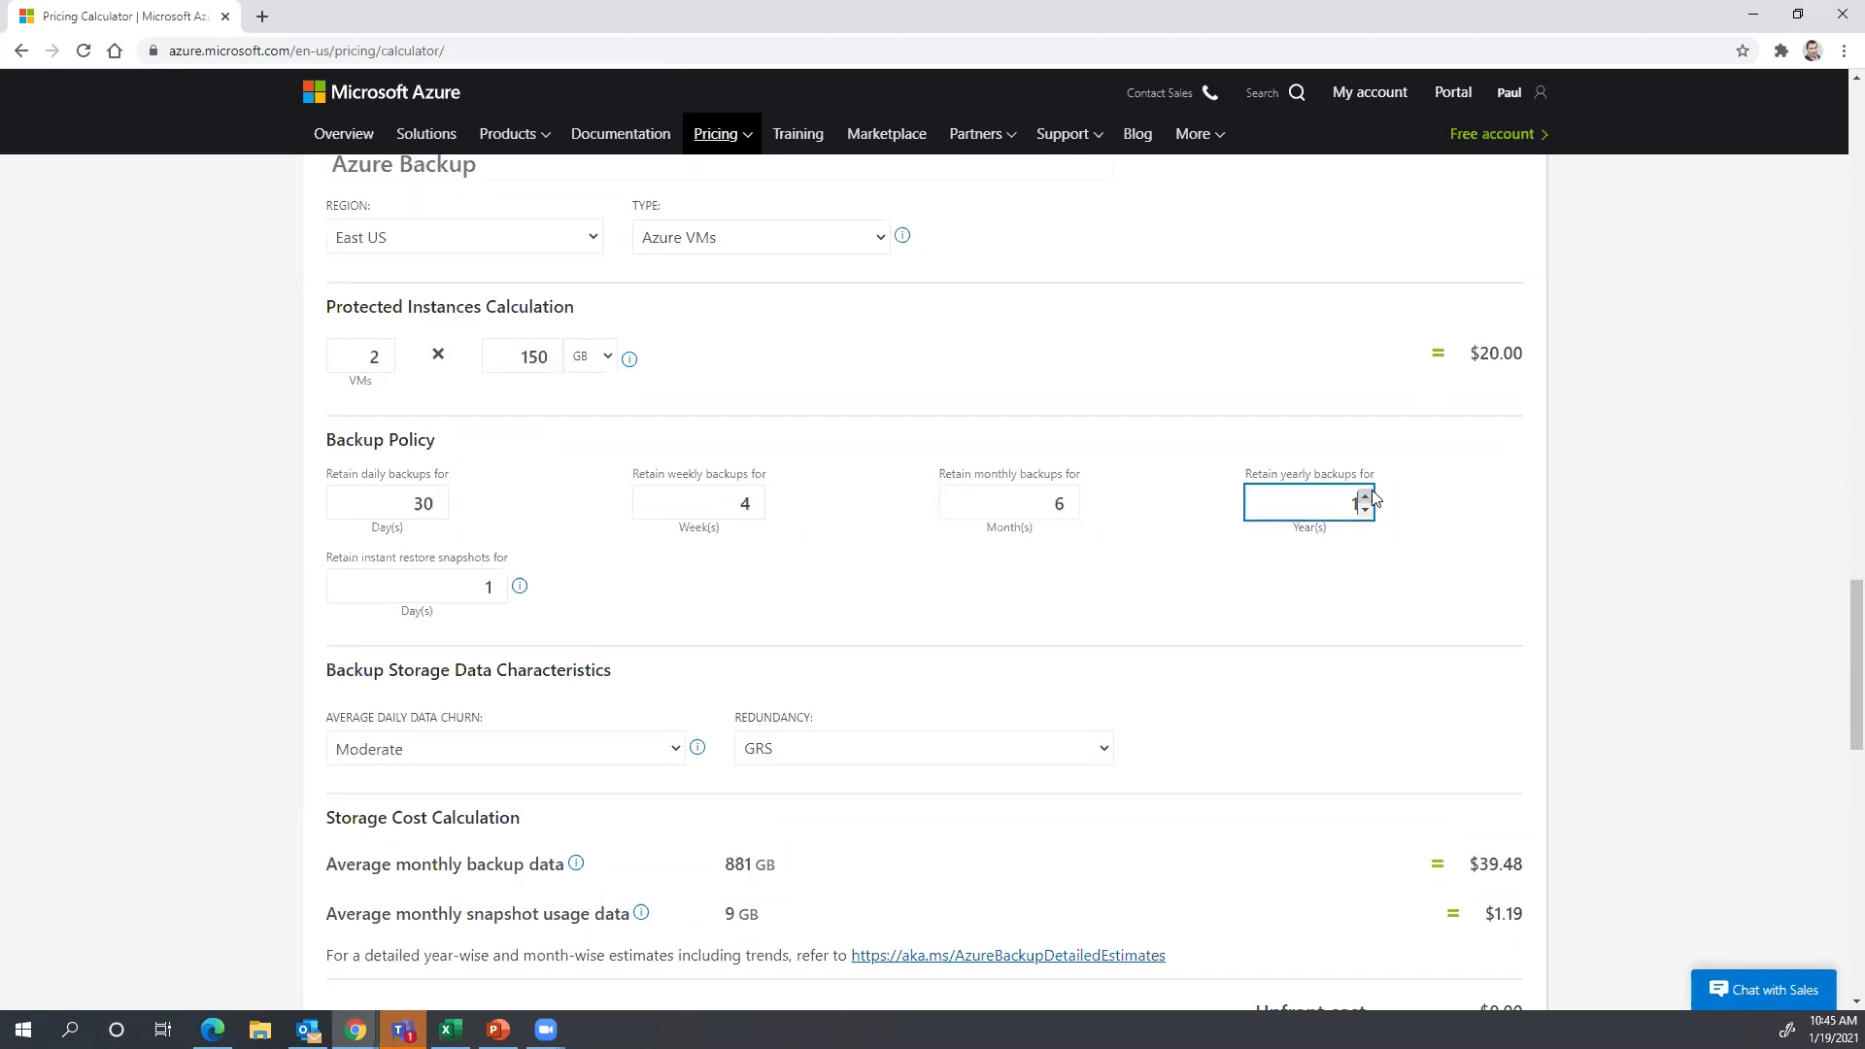
- Set the Azure Backup retention of instant restore snapshots to 5 days
left_click(447, 581)
left_click(499, 580)
left_click(499, 580)
left_click(499, 580)
left_click(500, 580)
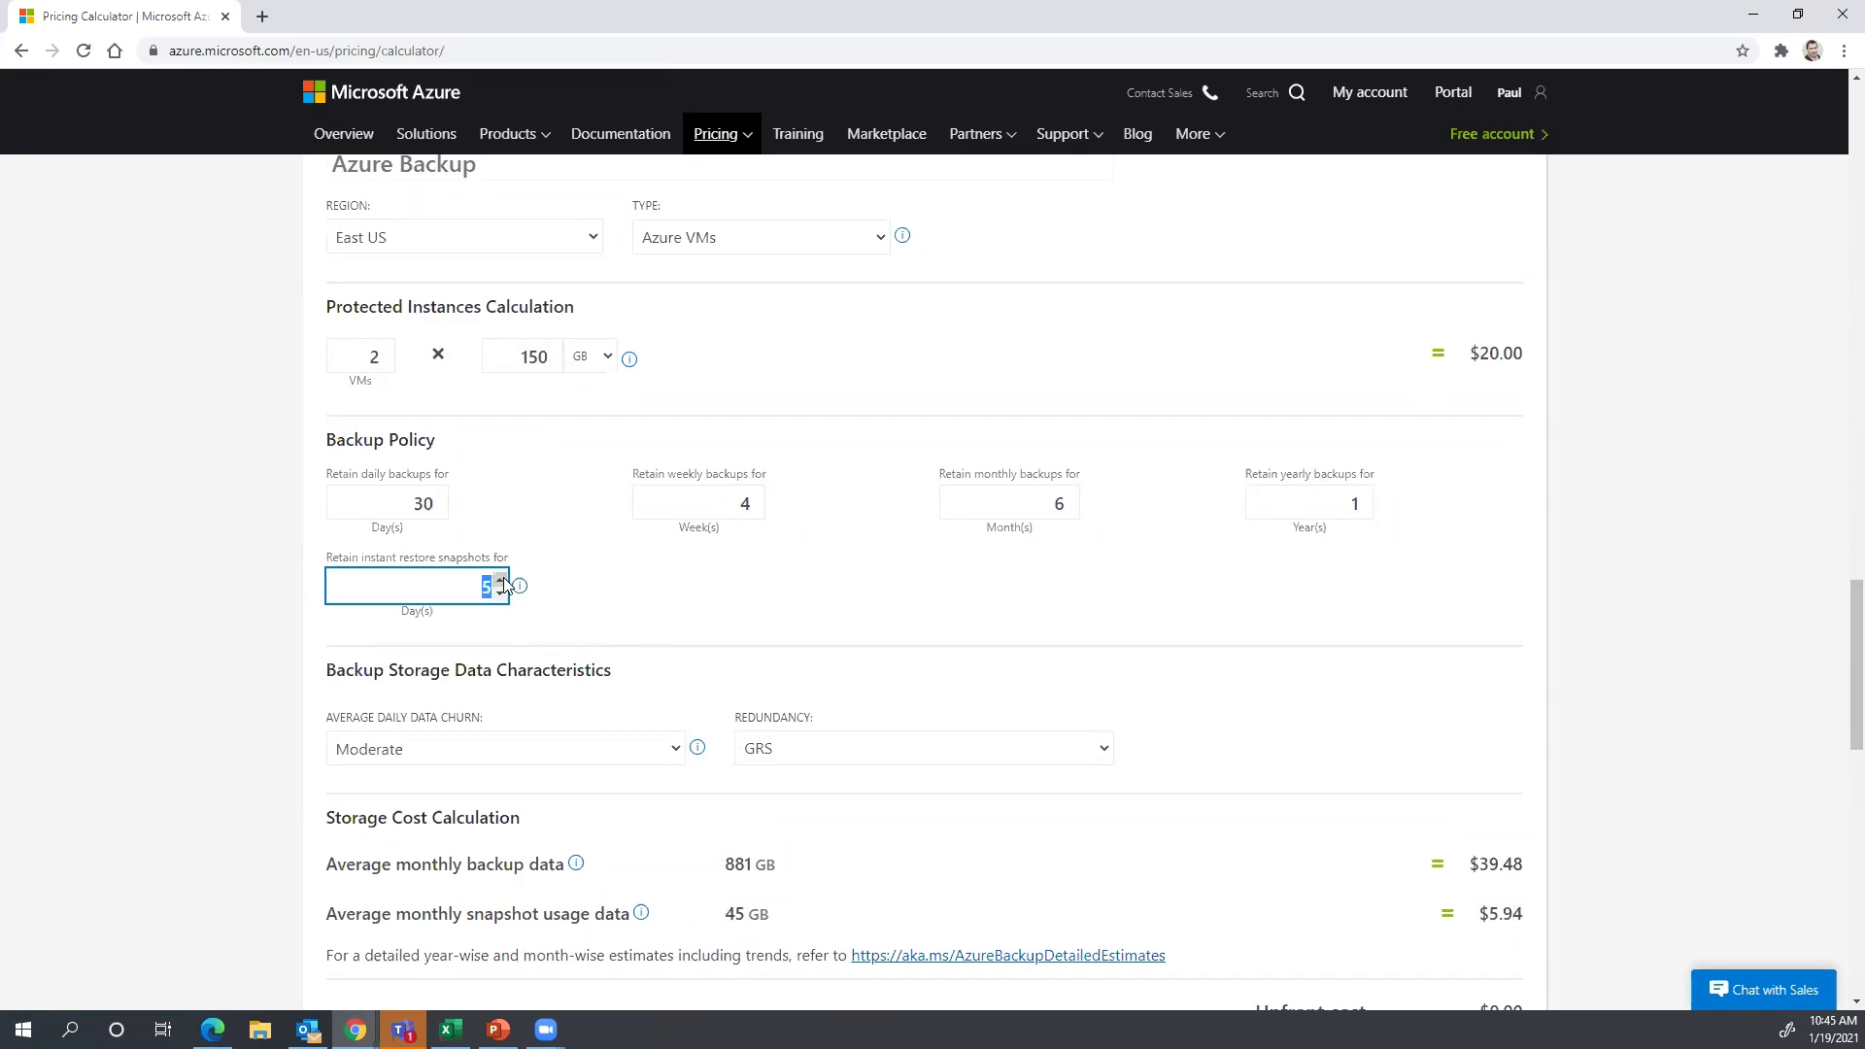
left_click(616, 629)
- Change the backup storage redundancy to LRS and review the backup and overall monthly costs
scroll(1278, 749, "down", 2)
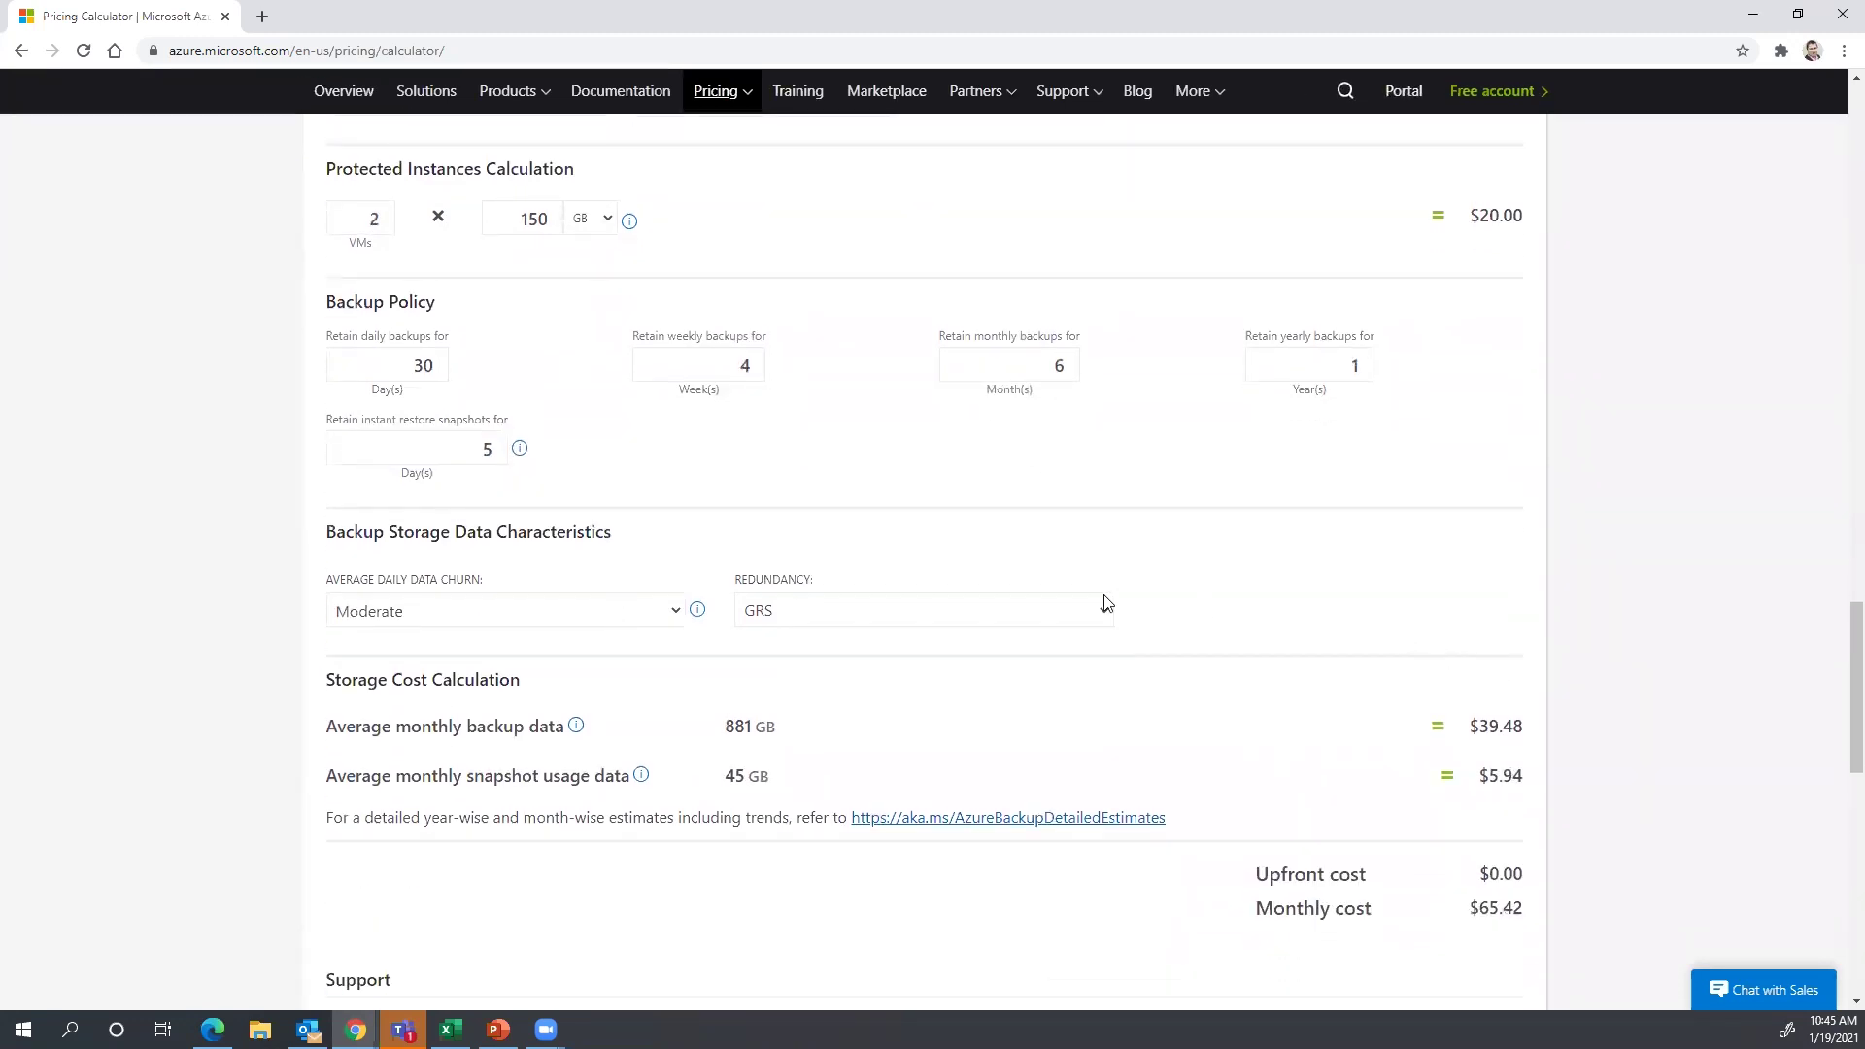
left_click(1010, 623)
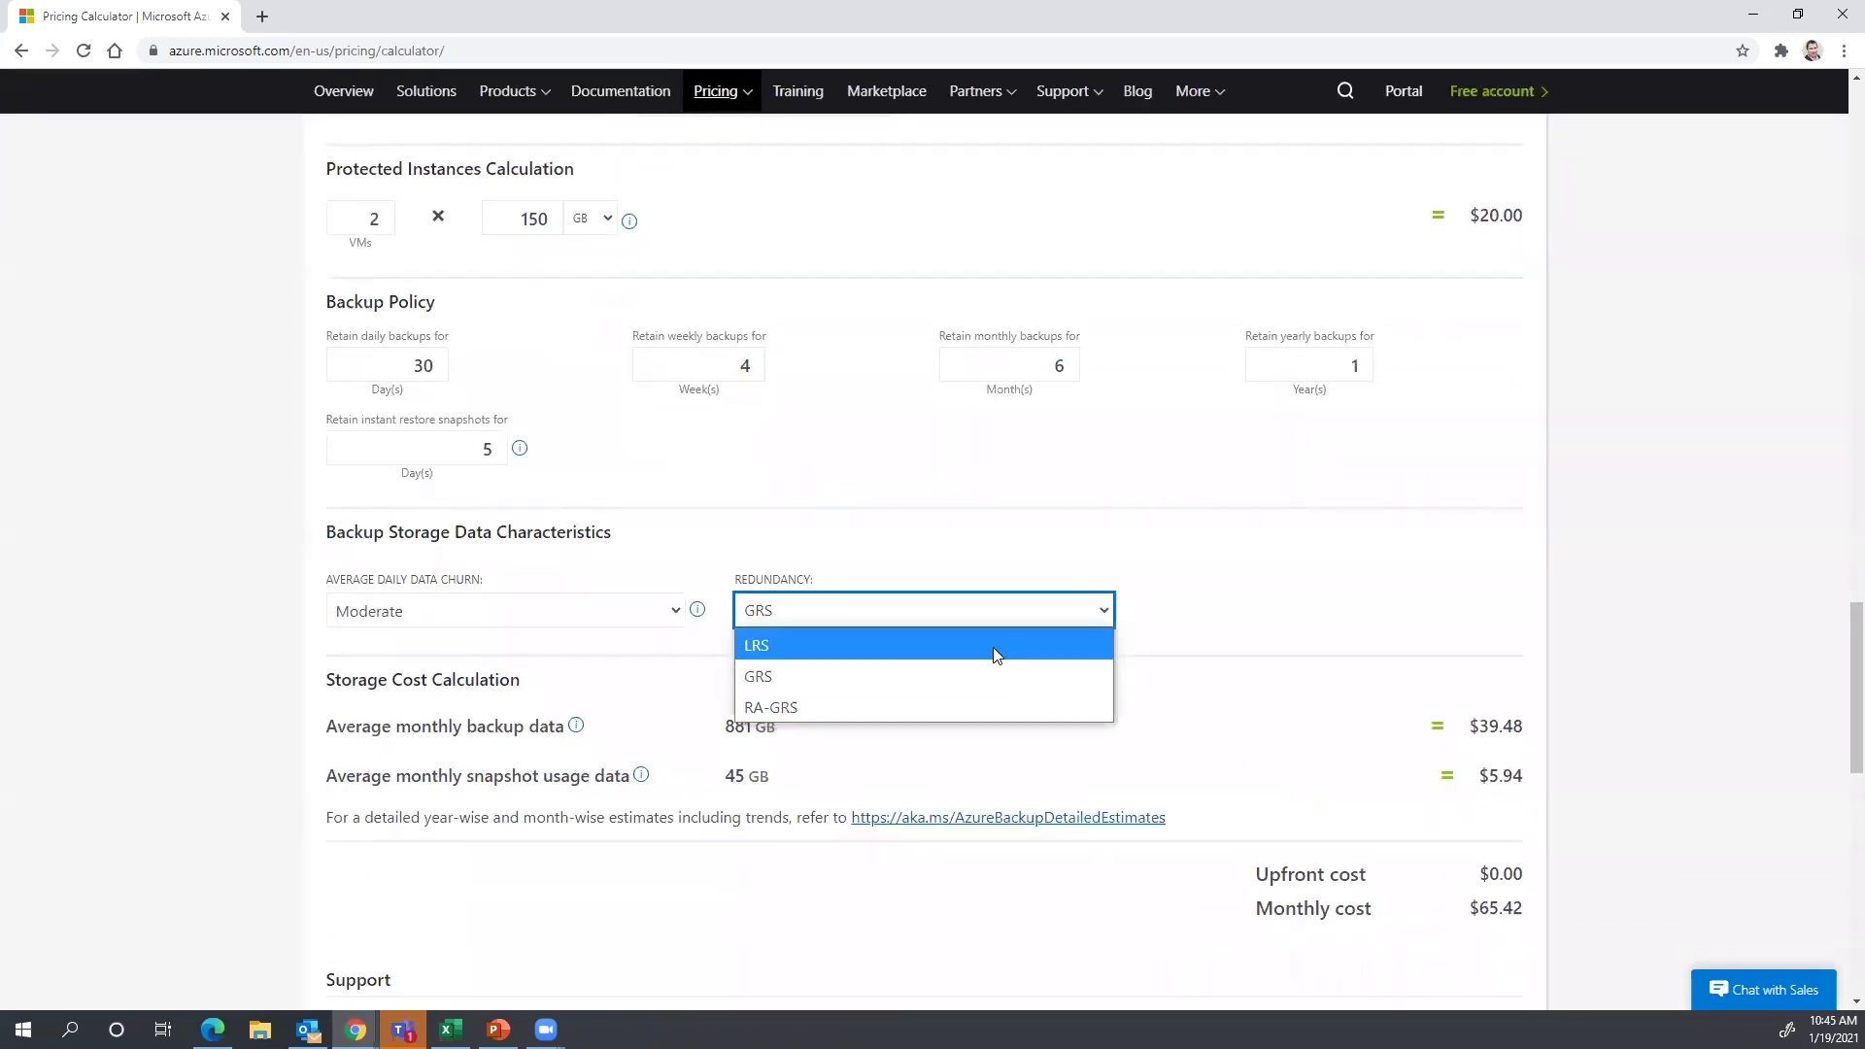
left_click(1002, 647)
scroll(1003, 583, "up", 3)
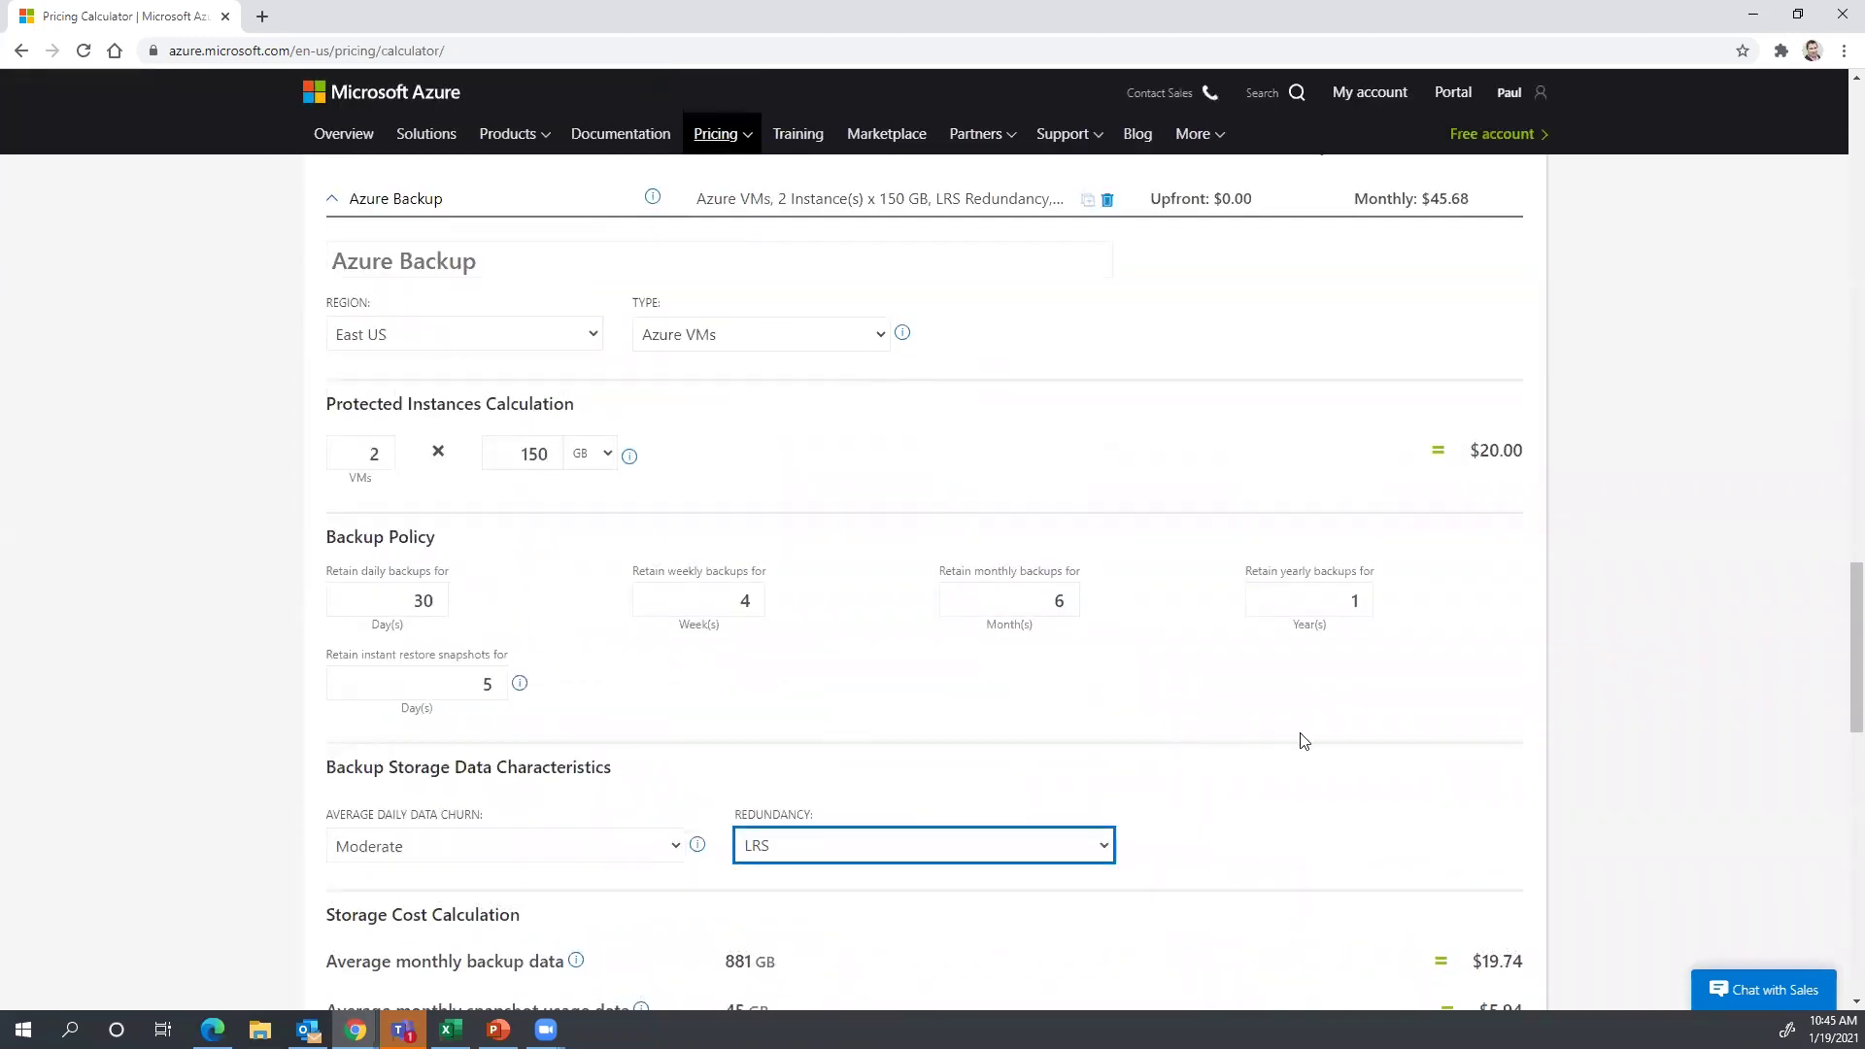
scroll(1303, 733, "down", 3)
left_click(1270, 717)
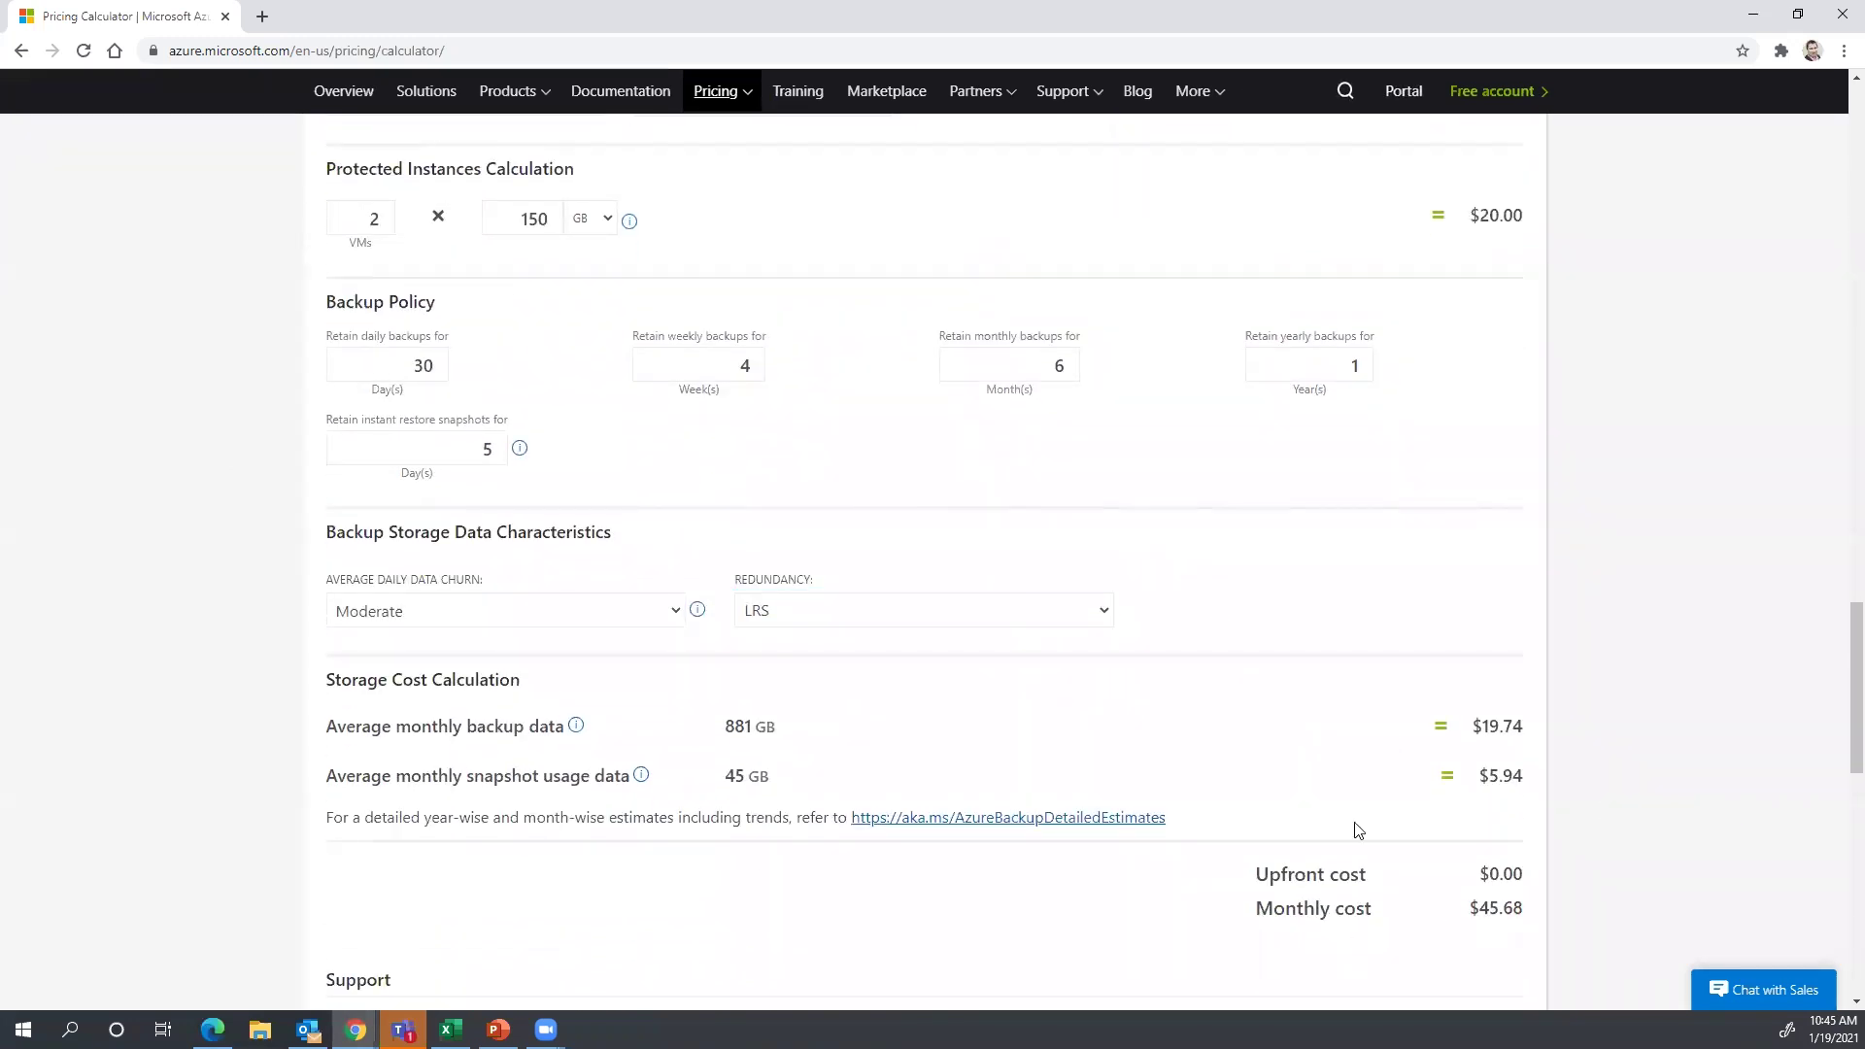
scroll(1030, 738, "down", 4)
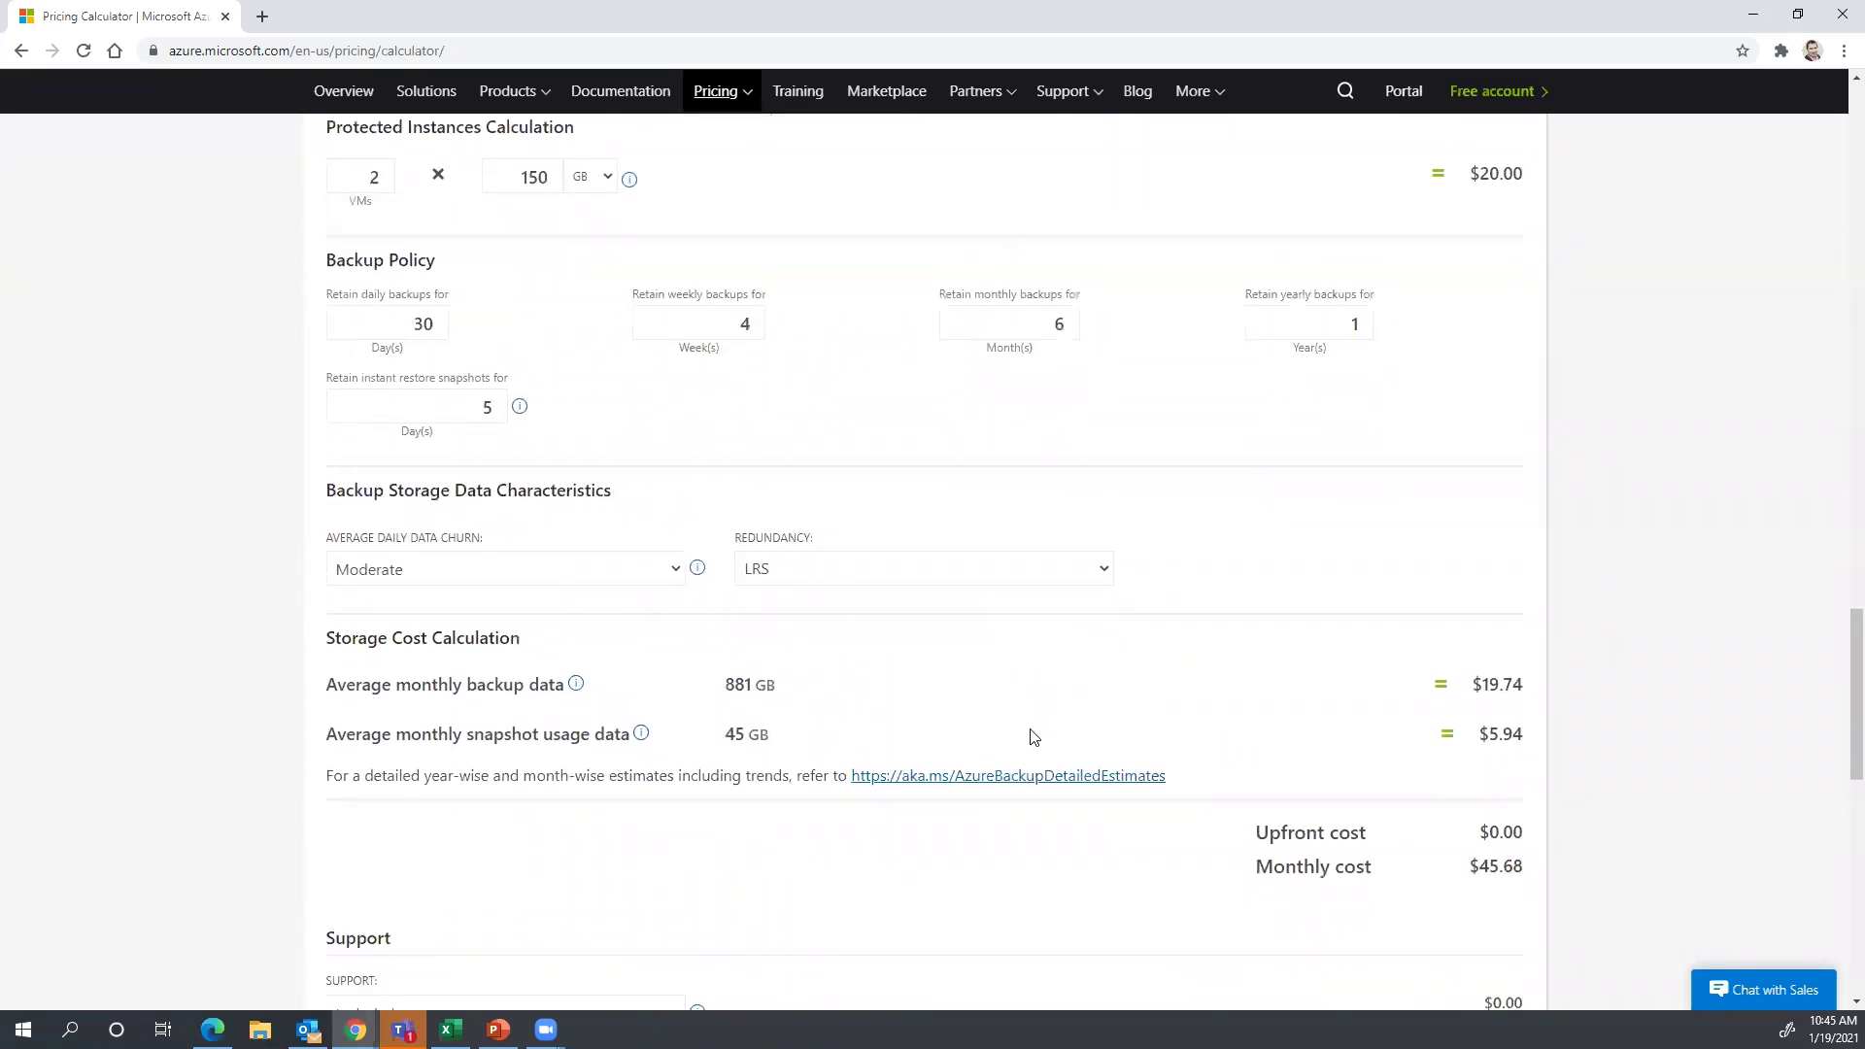
scroll(1594, 660, "down", 3)
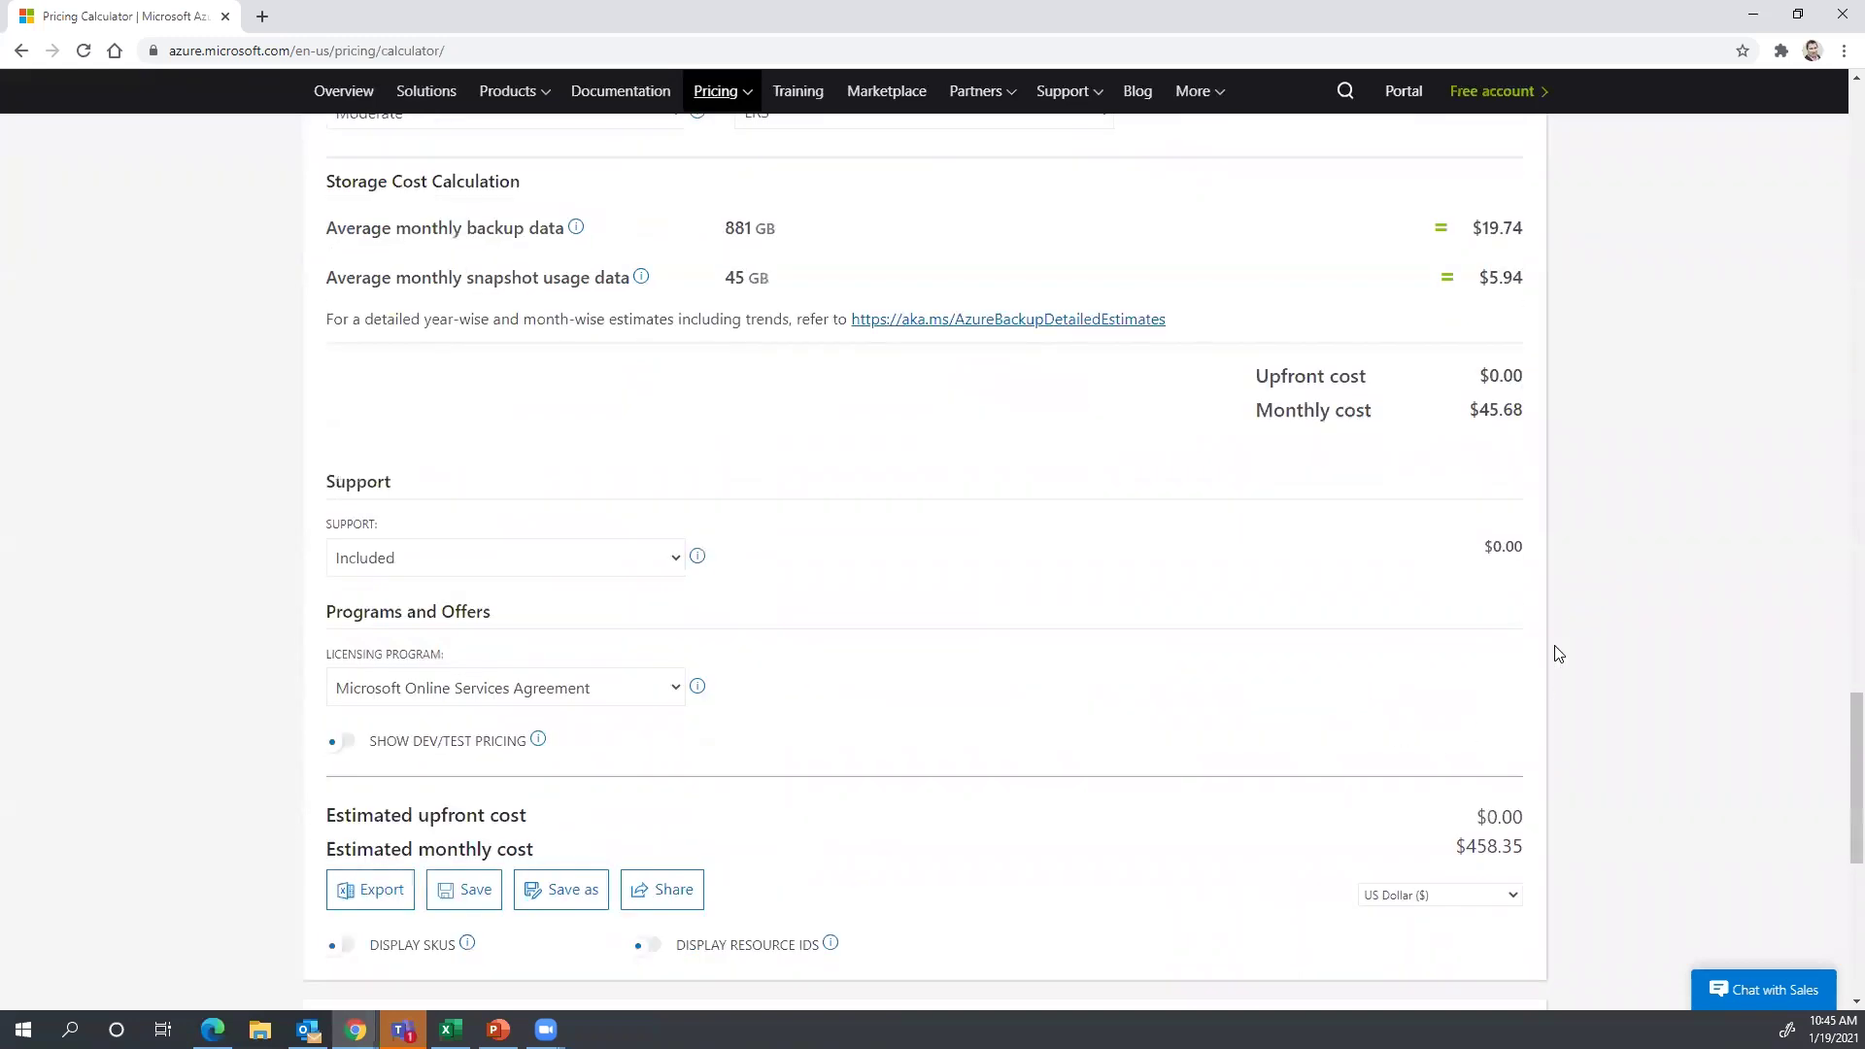
scroll(1000, 603, "up", 7)
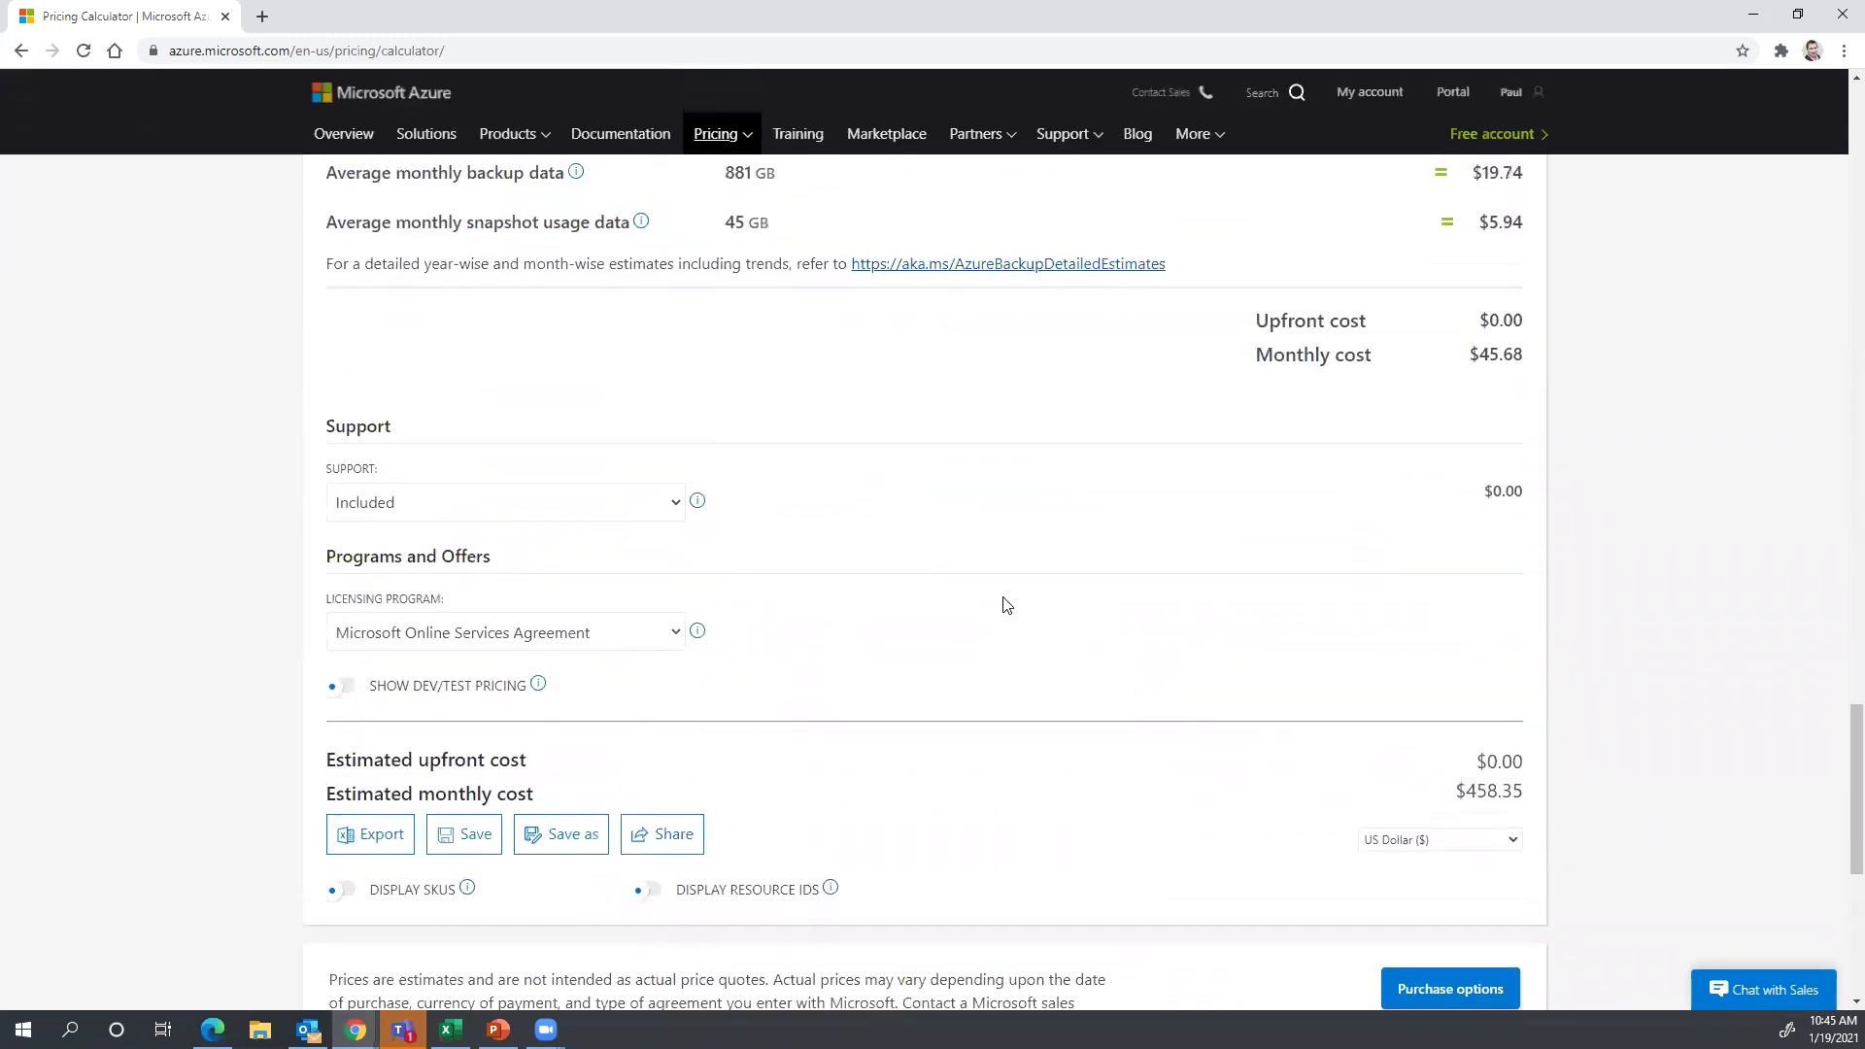
scroll(1006, 604, "down", 1)
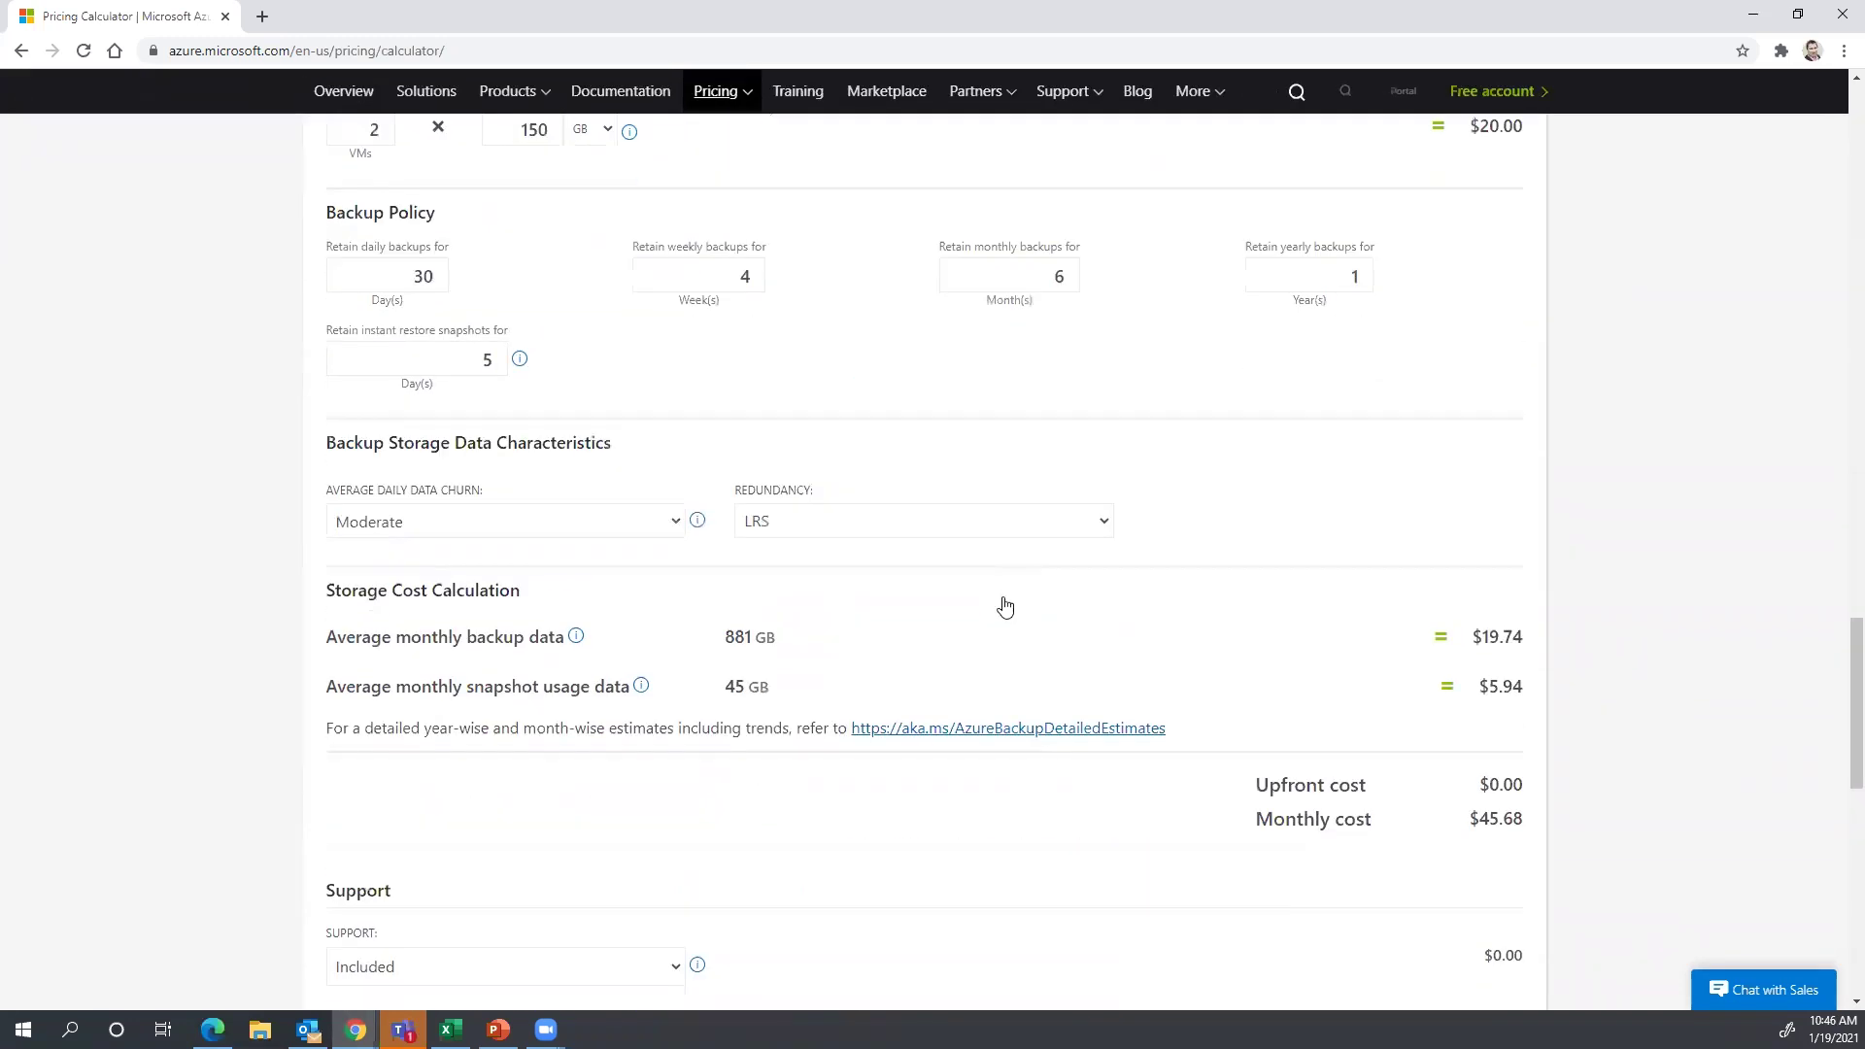
- Search the product catalogue for "azure site" and add Azure Site Recovery to the SBM Demo estimate
scroll(1000, 604, "up", 10)
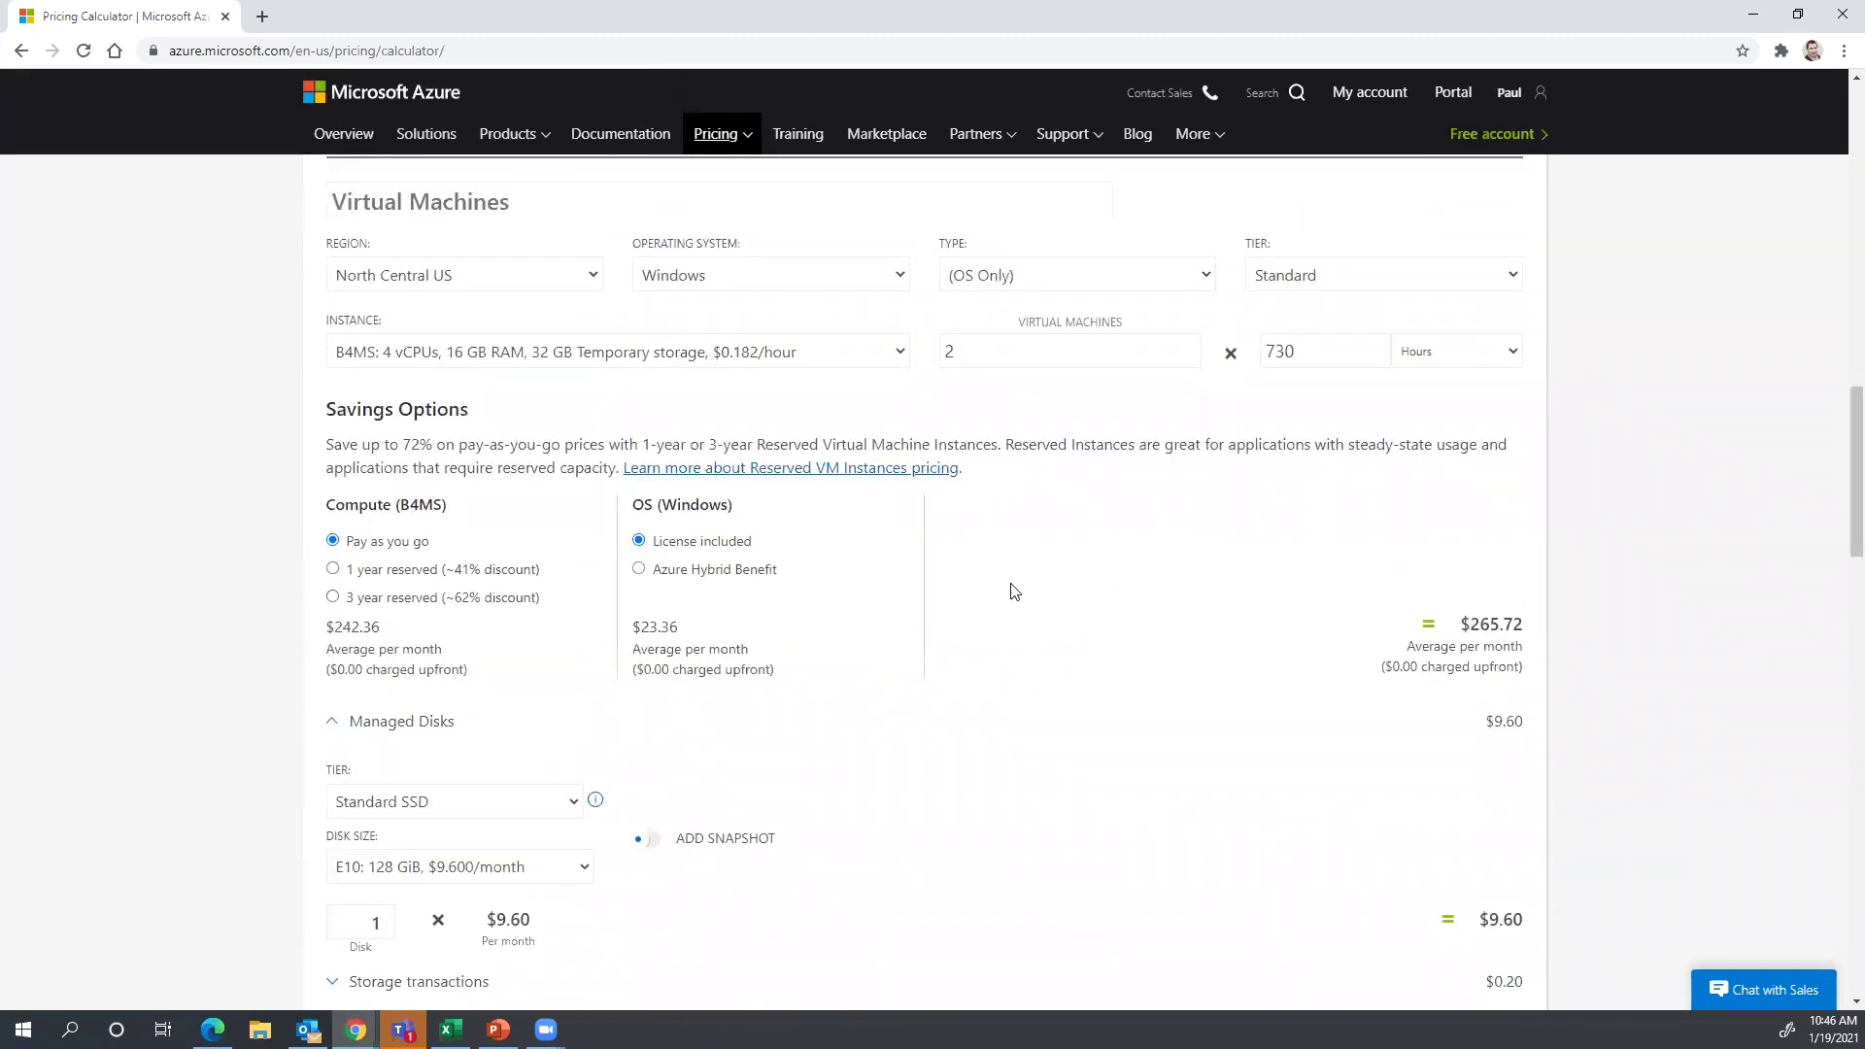
scroll(1011, 616, "up", 4)
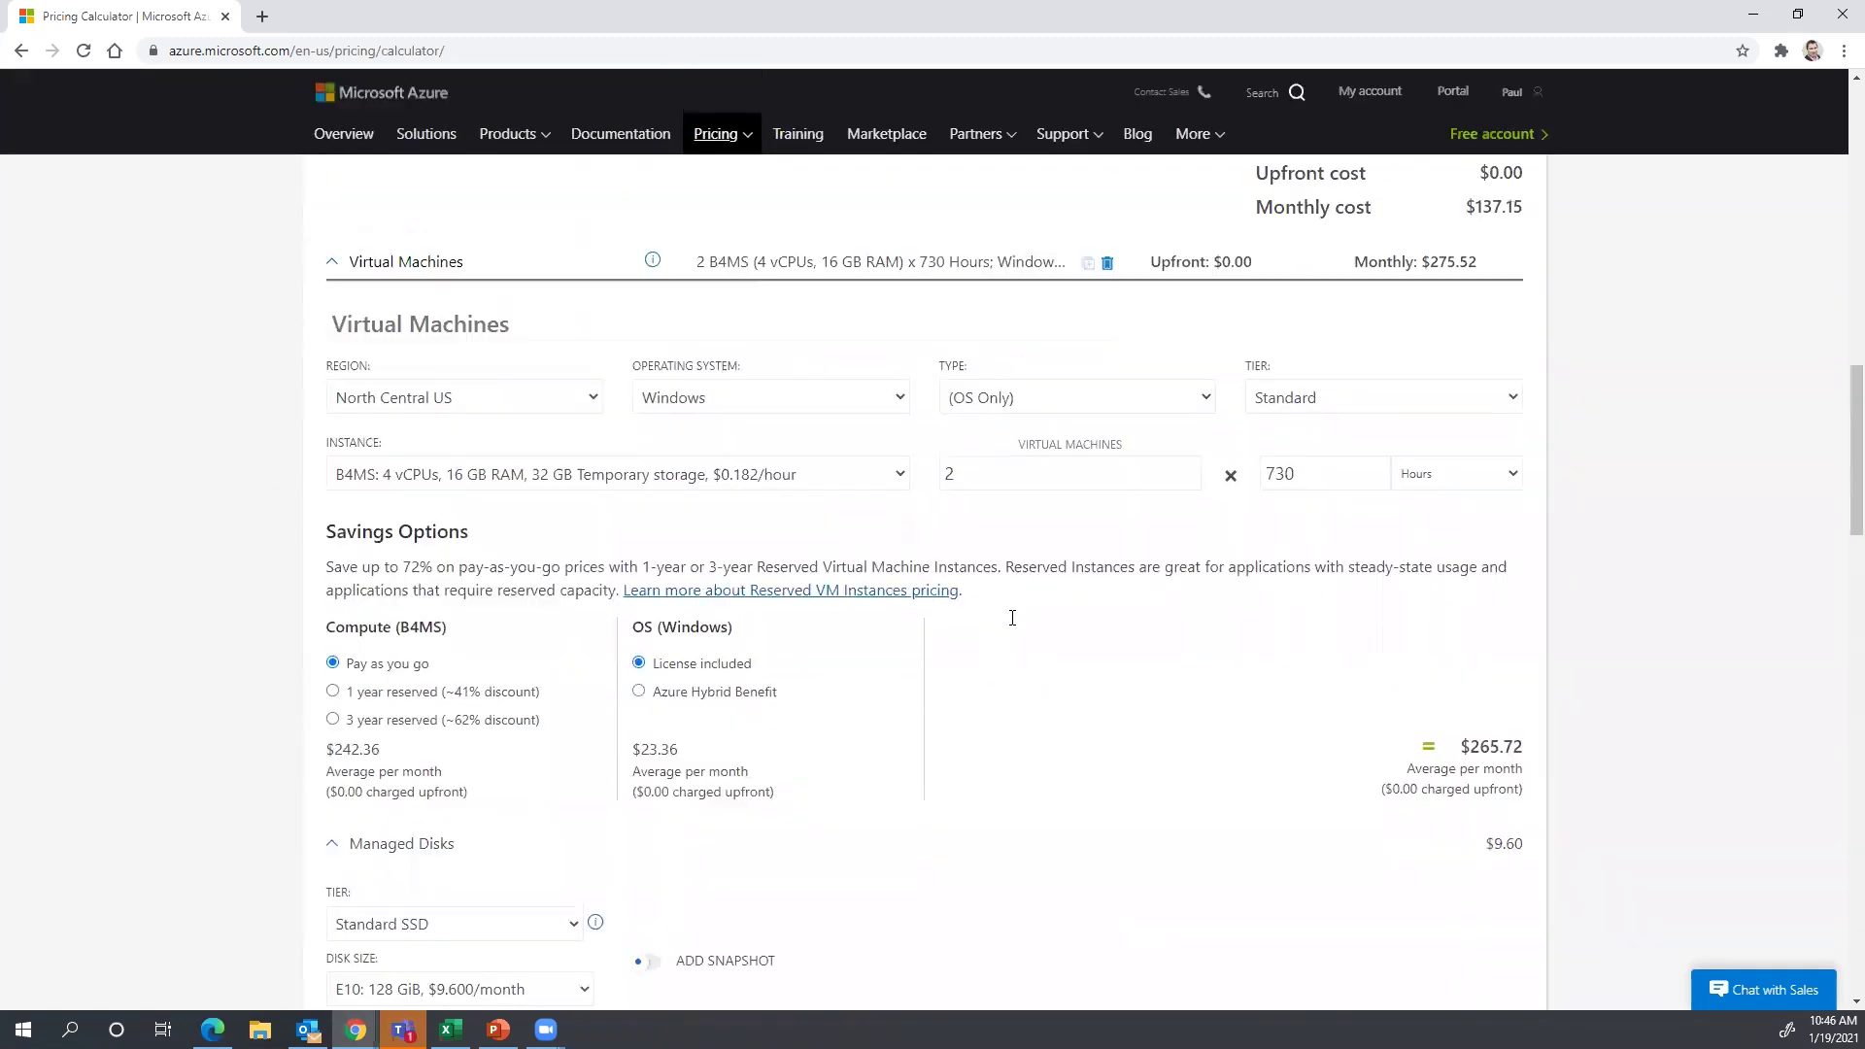
scroll(1011, 622, "up", 14)
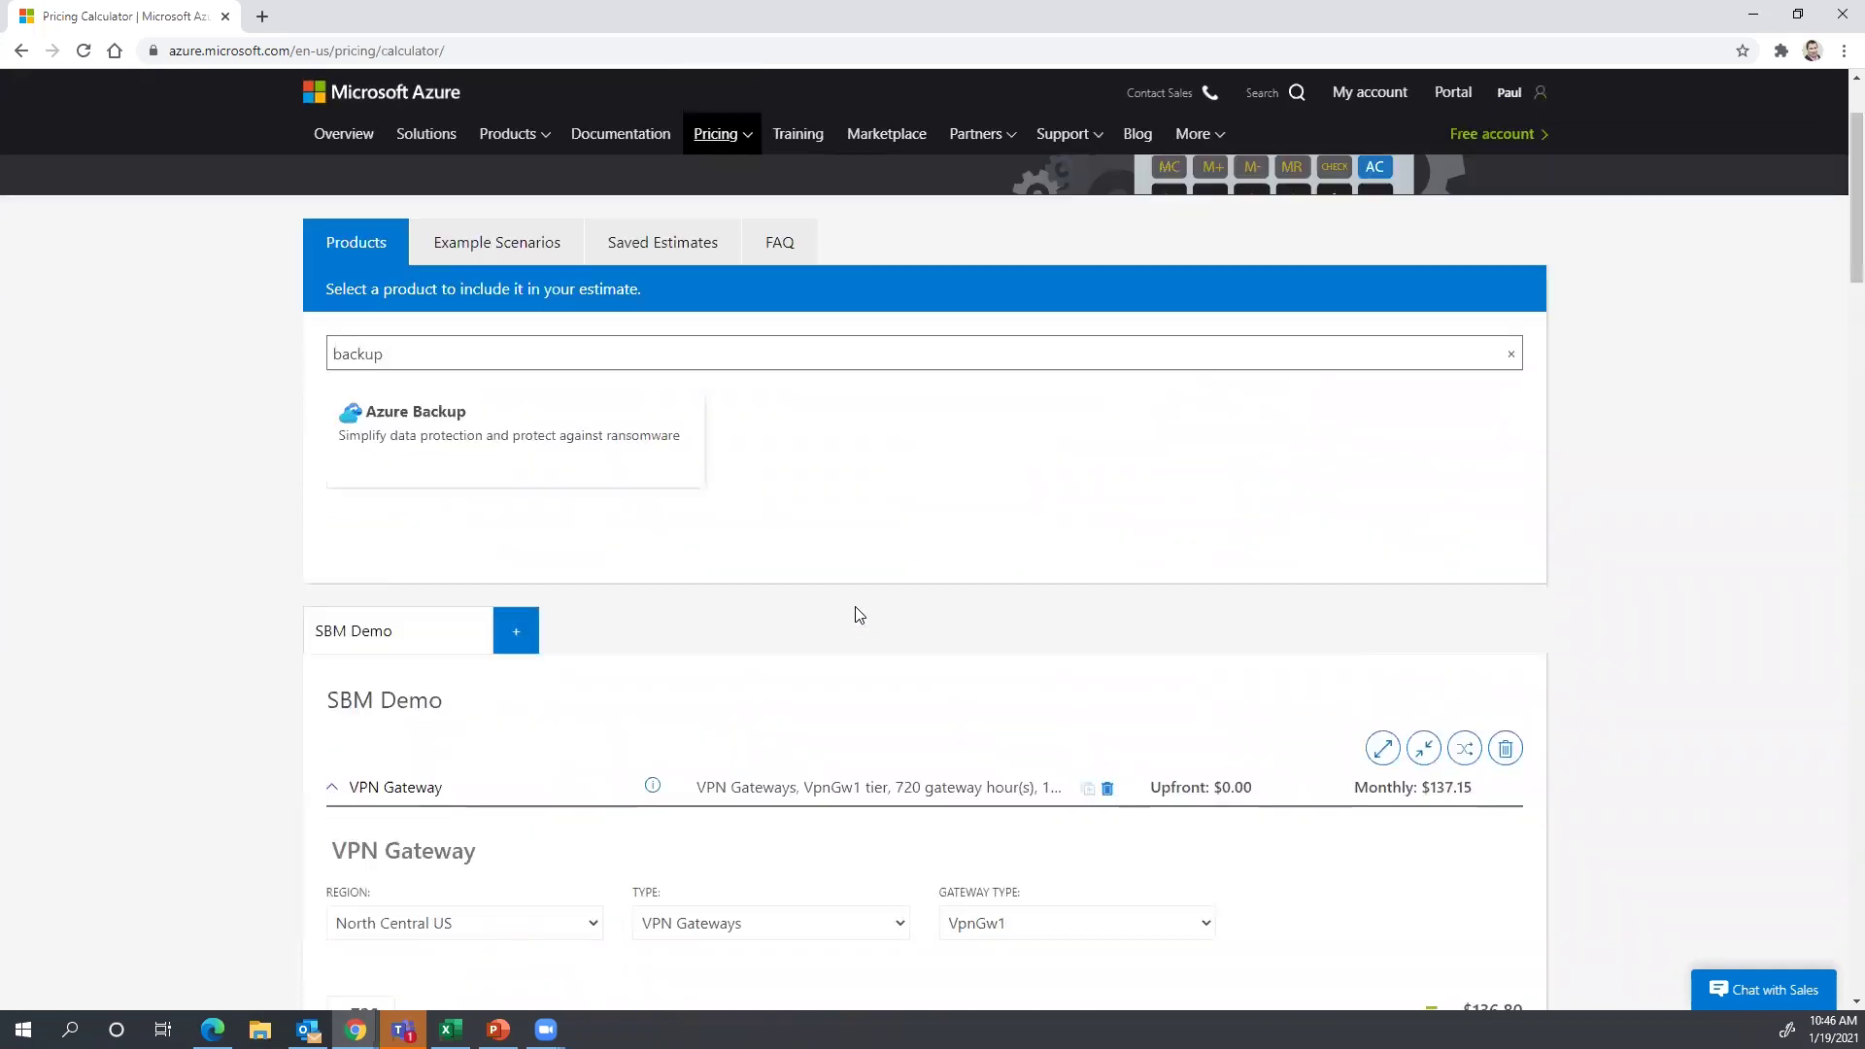
scroll(293, 359, "down", 2)
key("Tab")
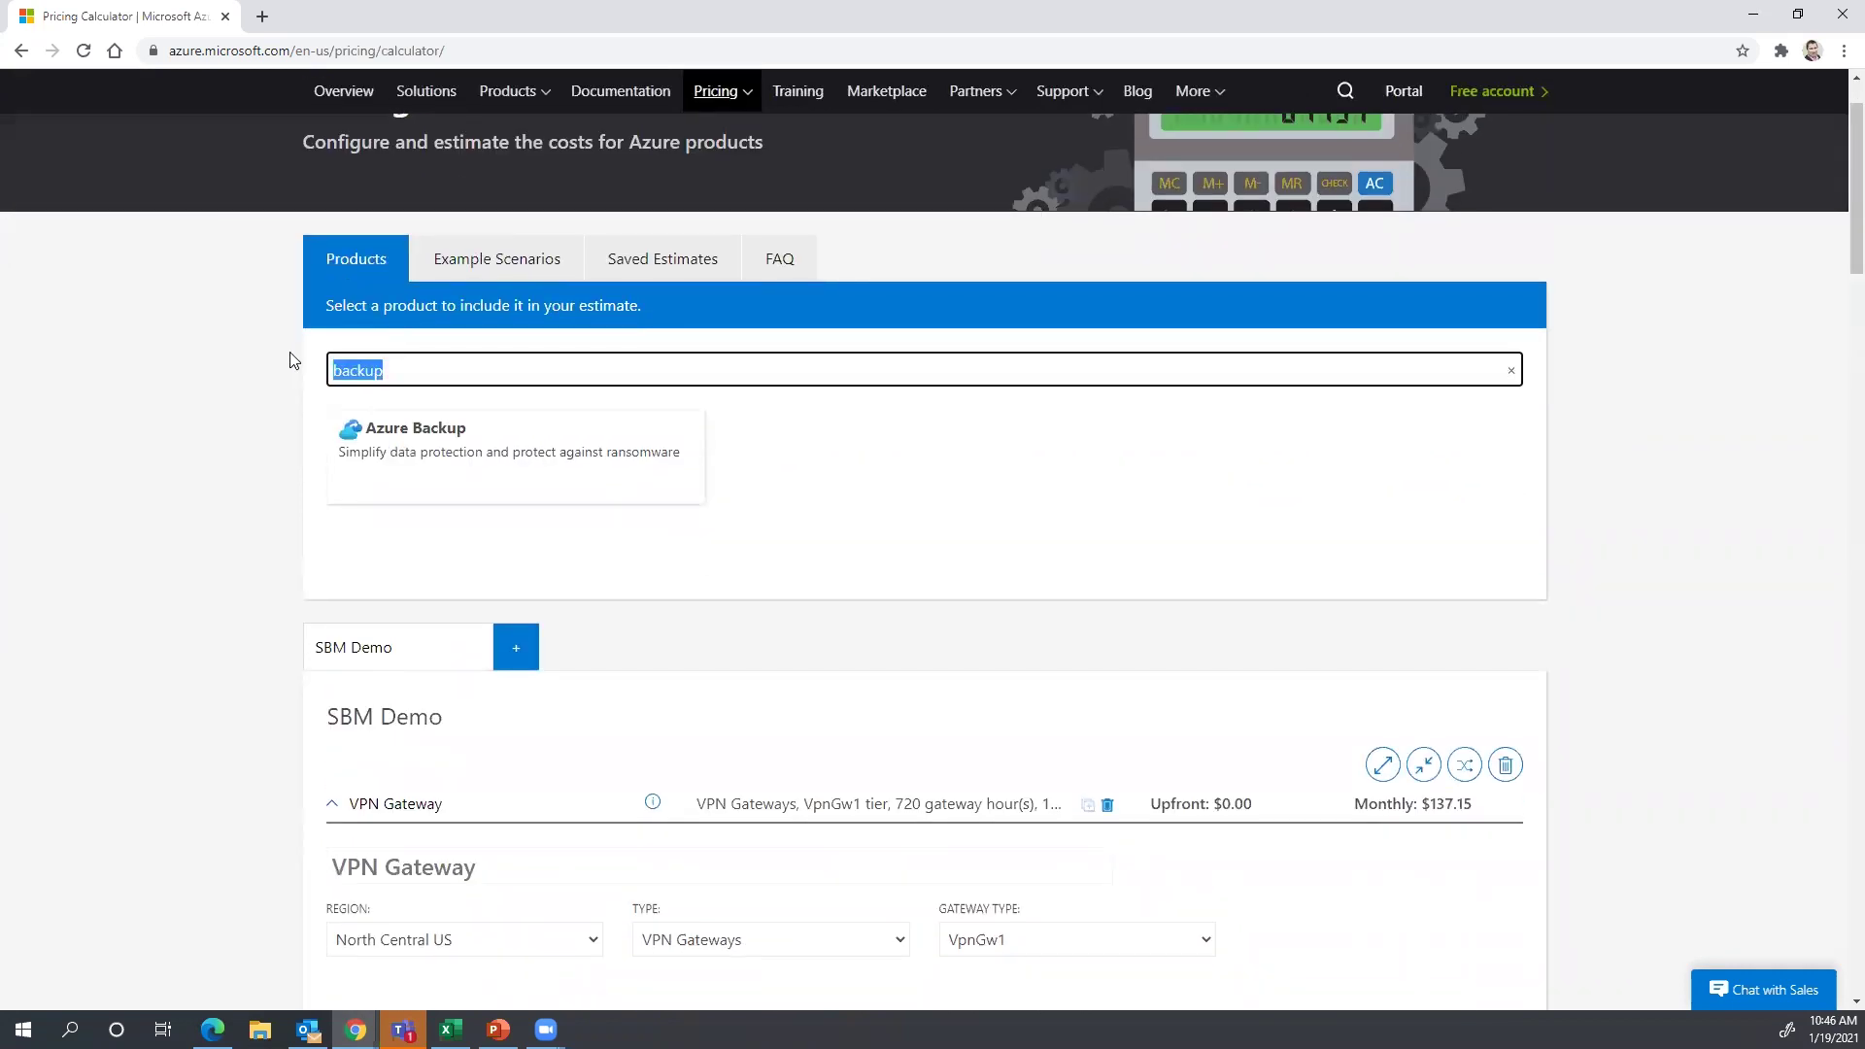
type("a")
type("zure")
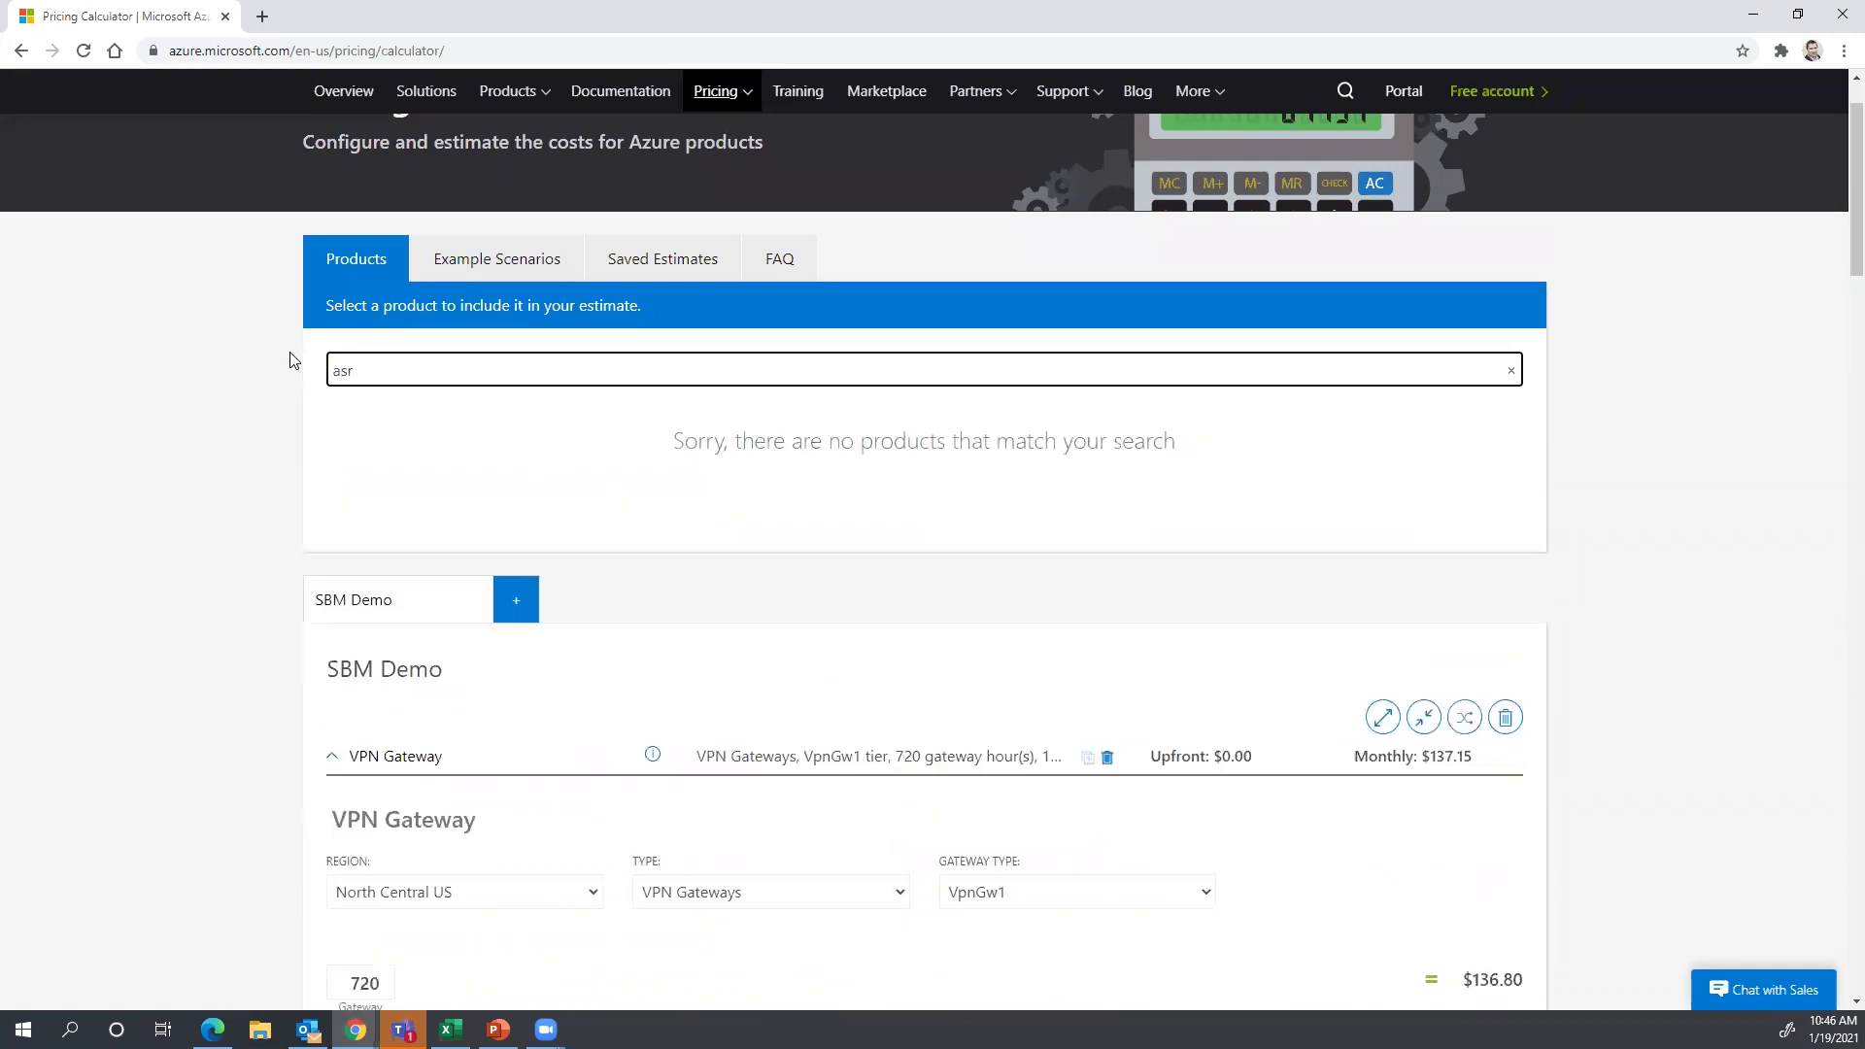
type(" site")
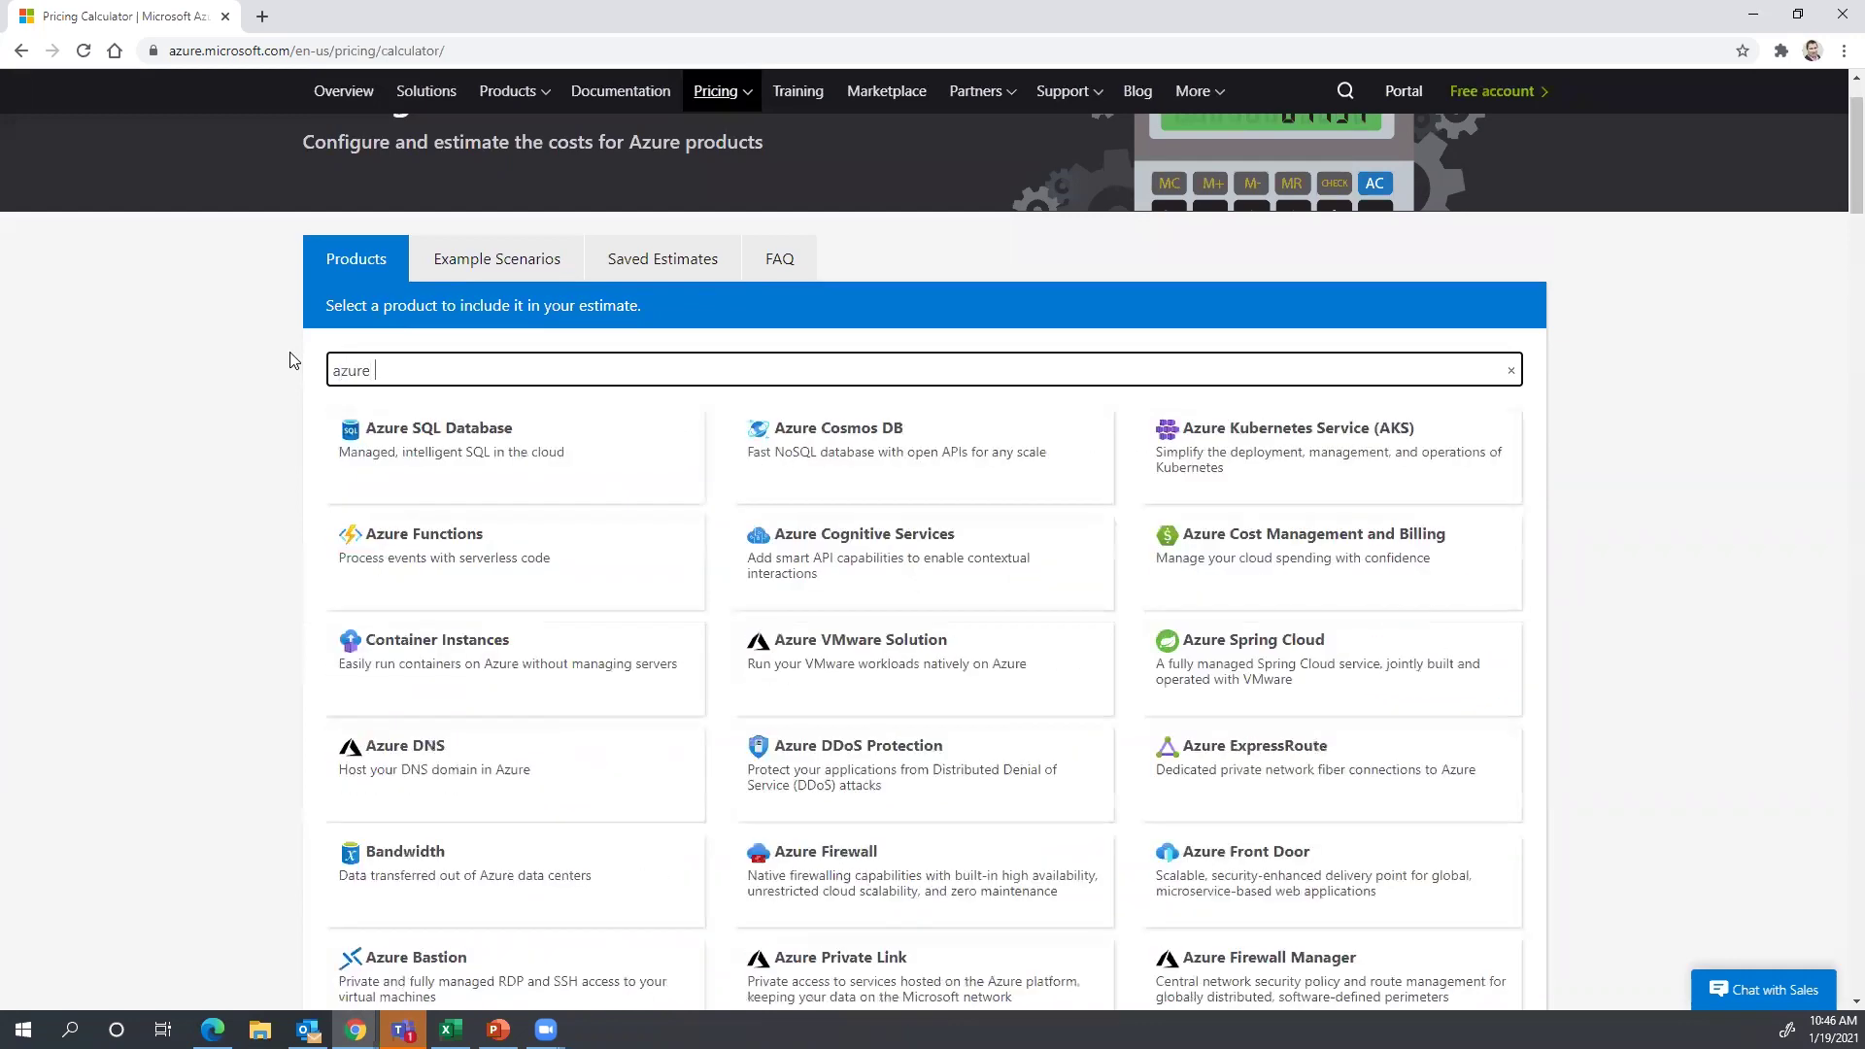
scroll(512, 587, "up", 2)
left_click(521, 597)
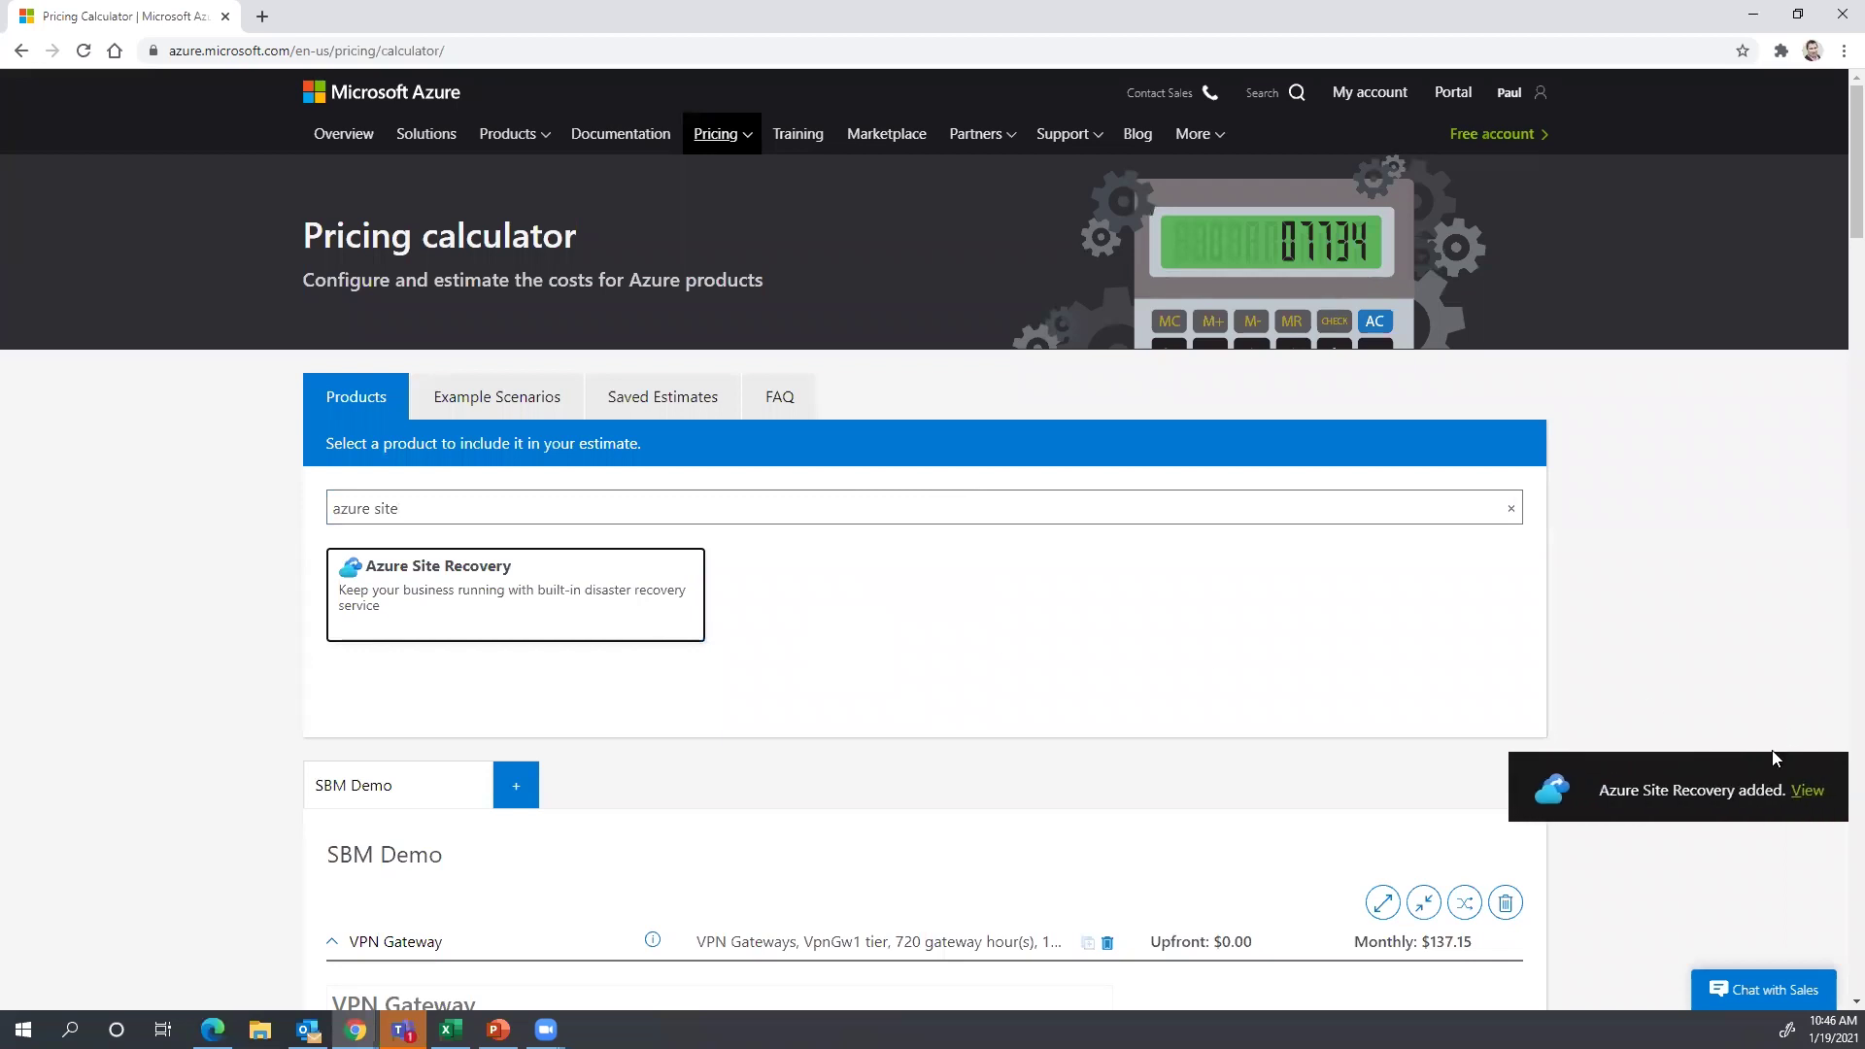
- Set the Azure Site Recovery region to West US and the Recover to Azure count to 2 instances
left_click(1808, 789)
scroll(861, 559, "up", 2)
scroll(862, 562, "up", 2)
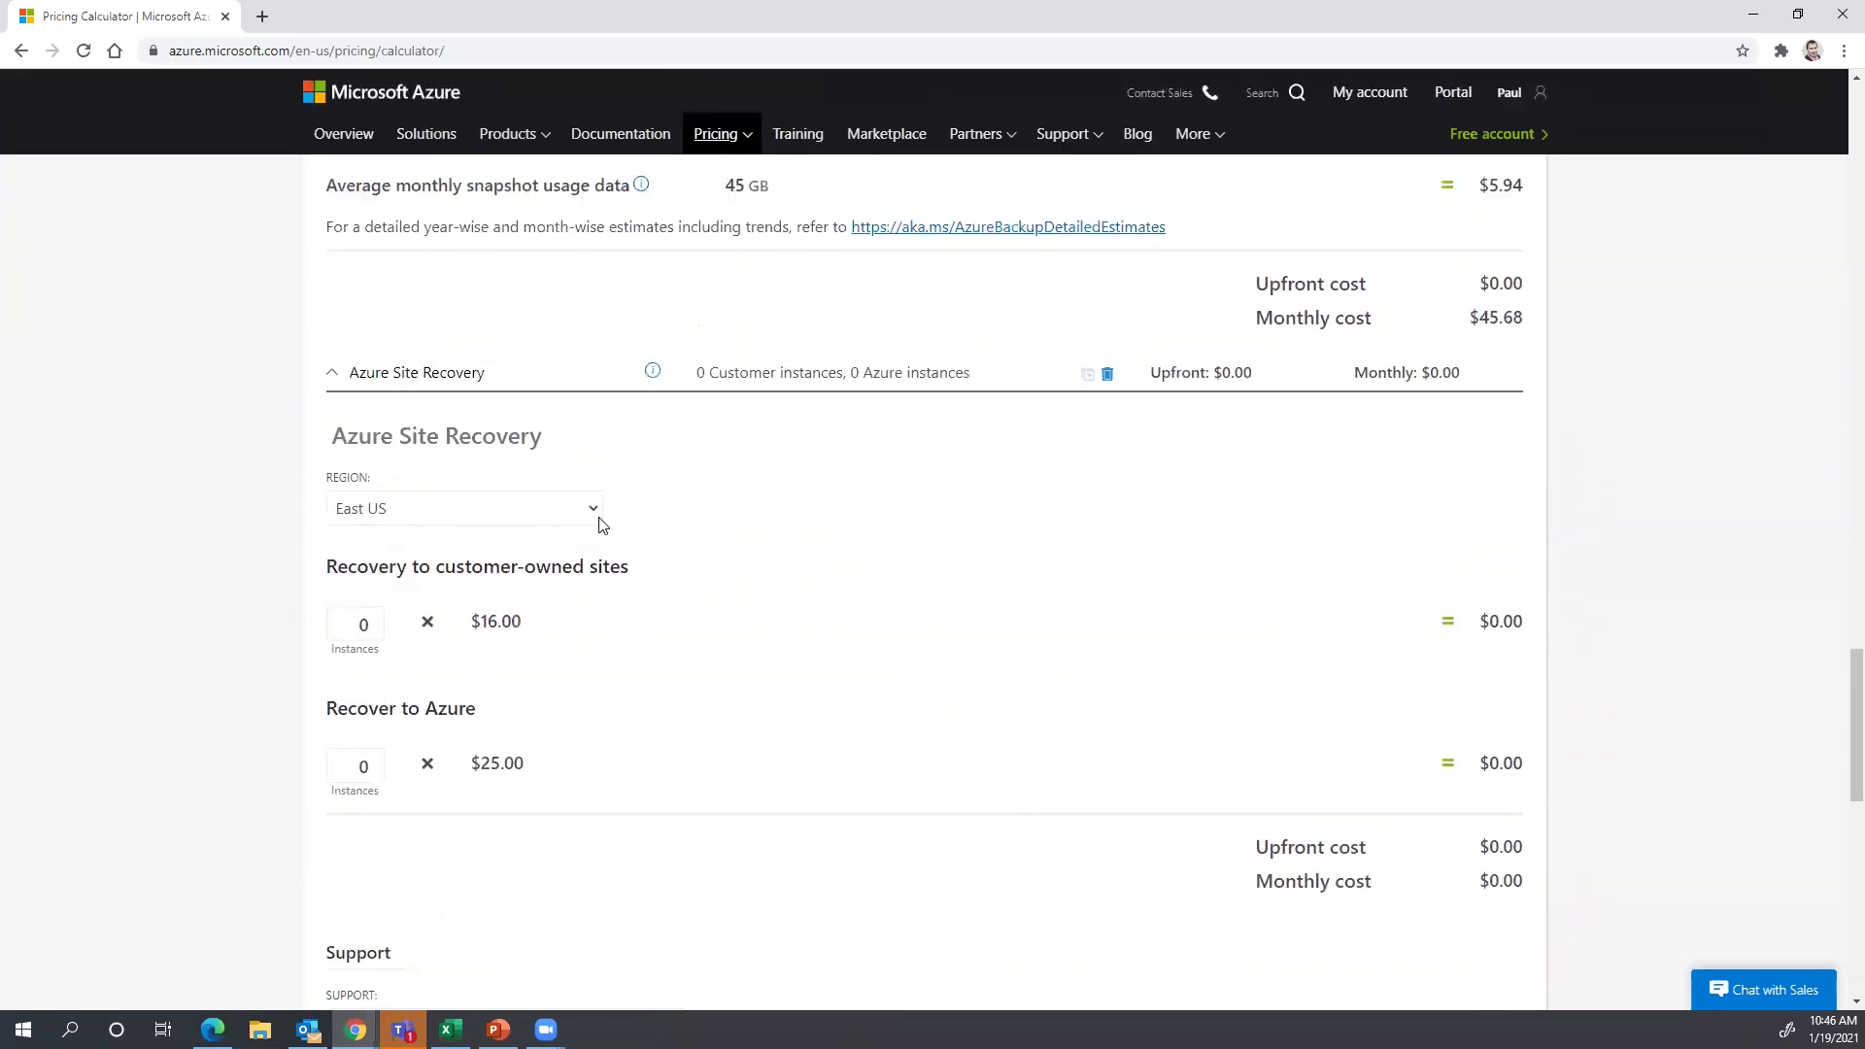
left_click(541, 515)
scroll(529, 242, "down", 1)
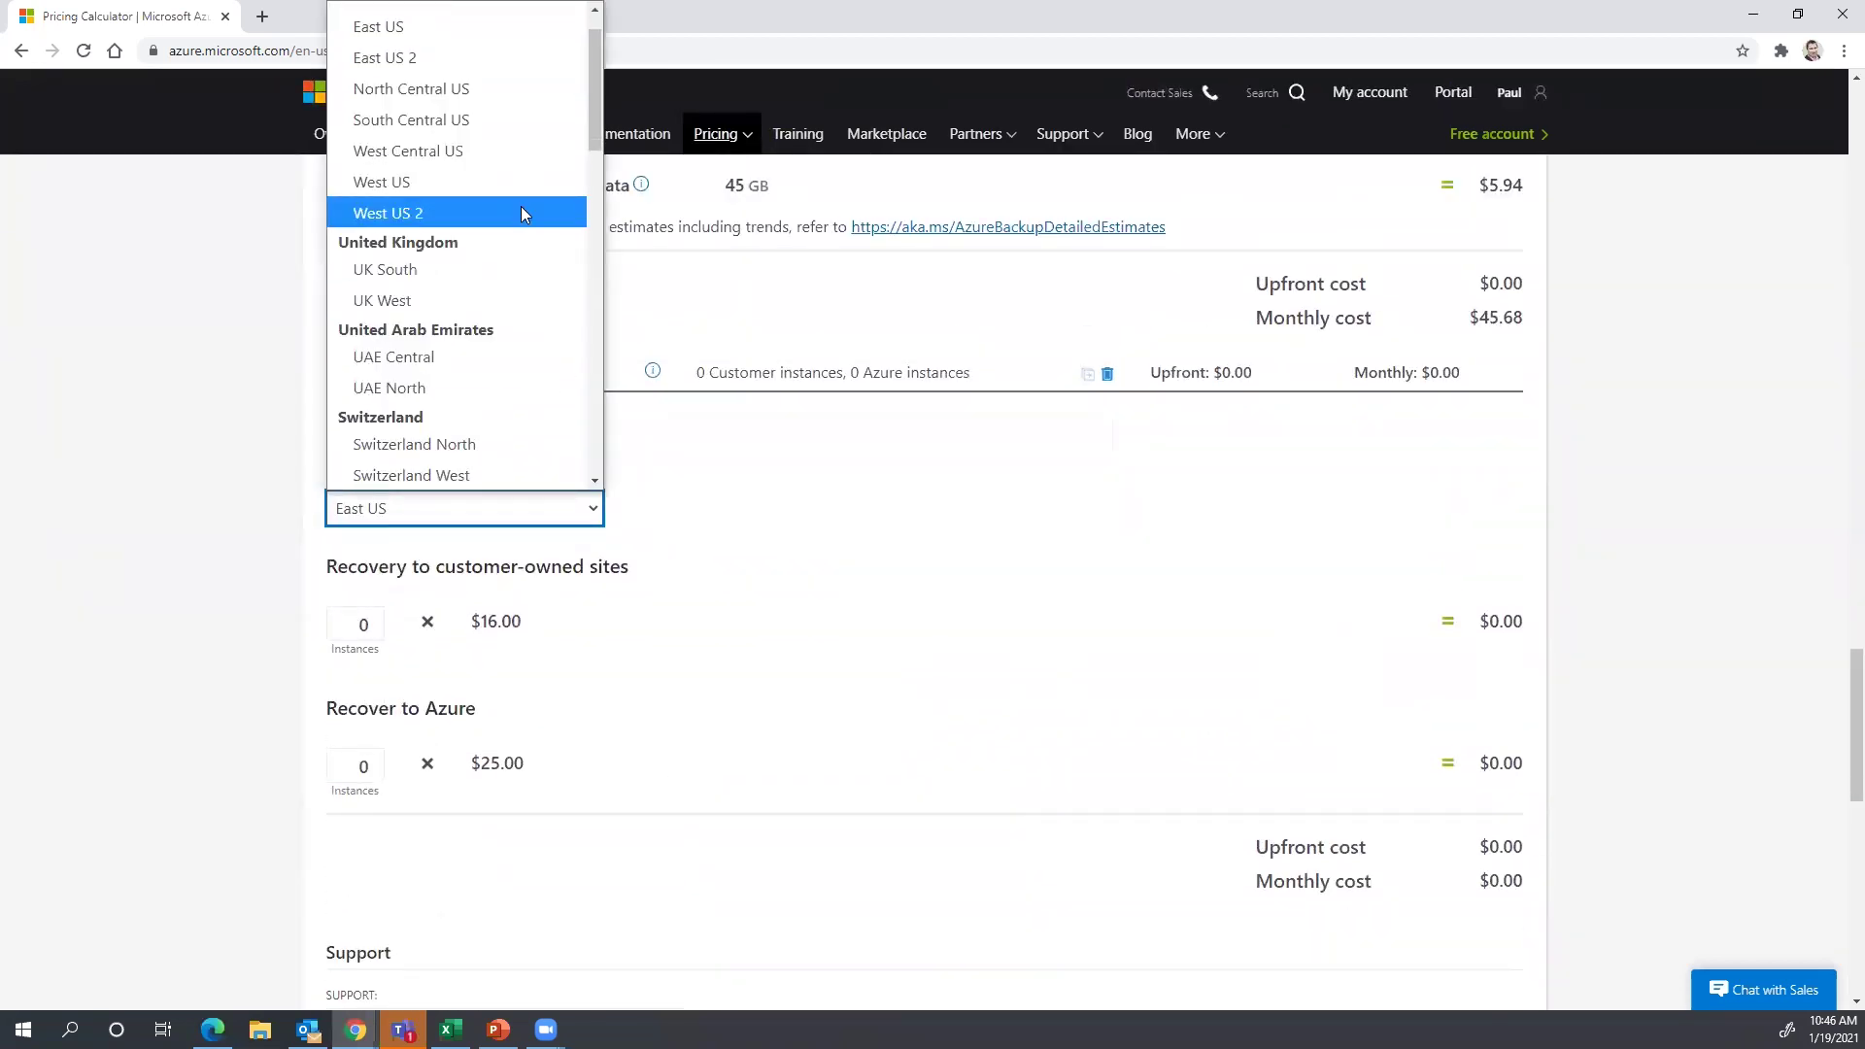
left_click(523, 183)
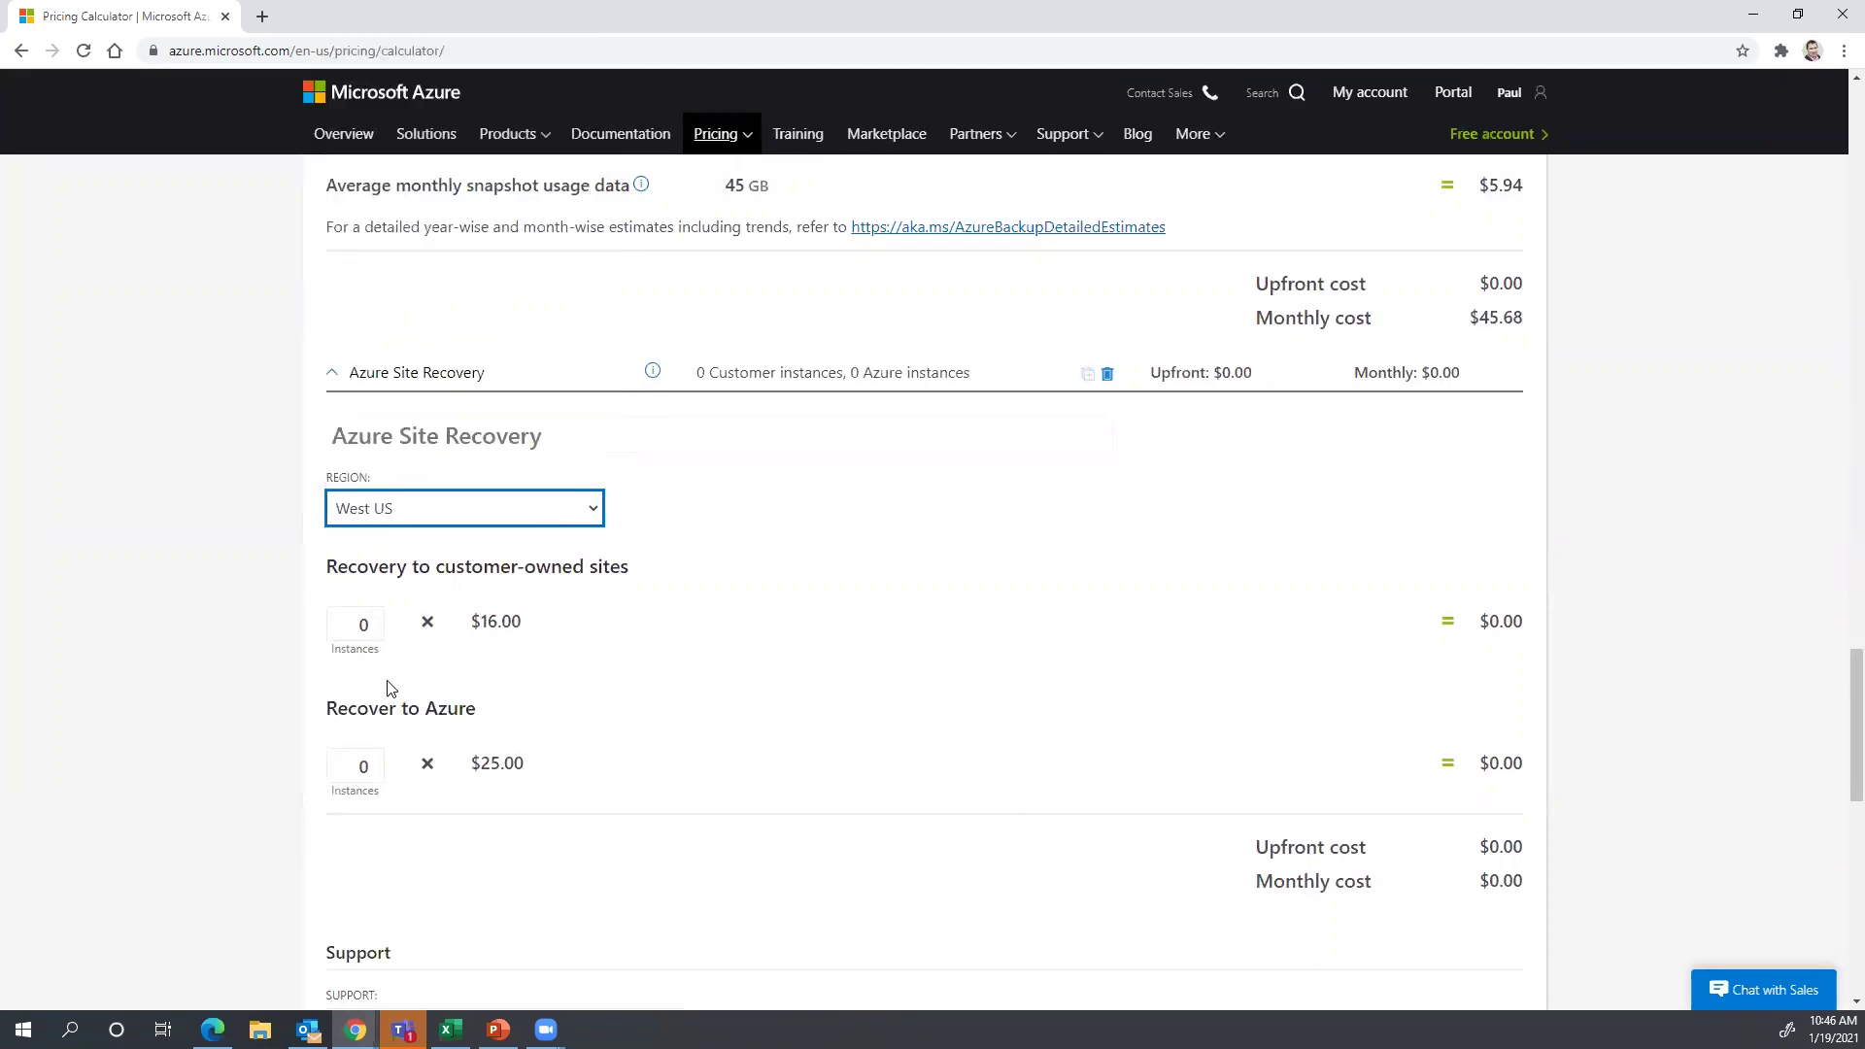
left_click(376, 759)
left_click(376, 758)
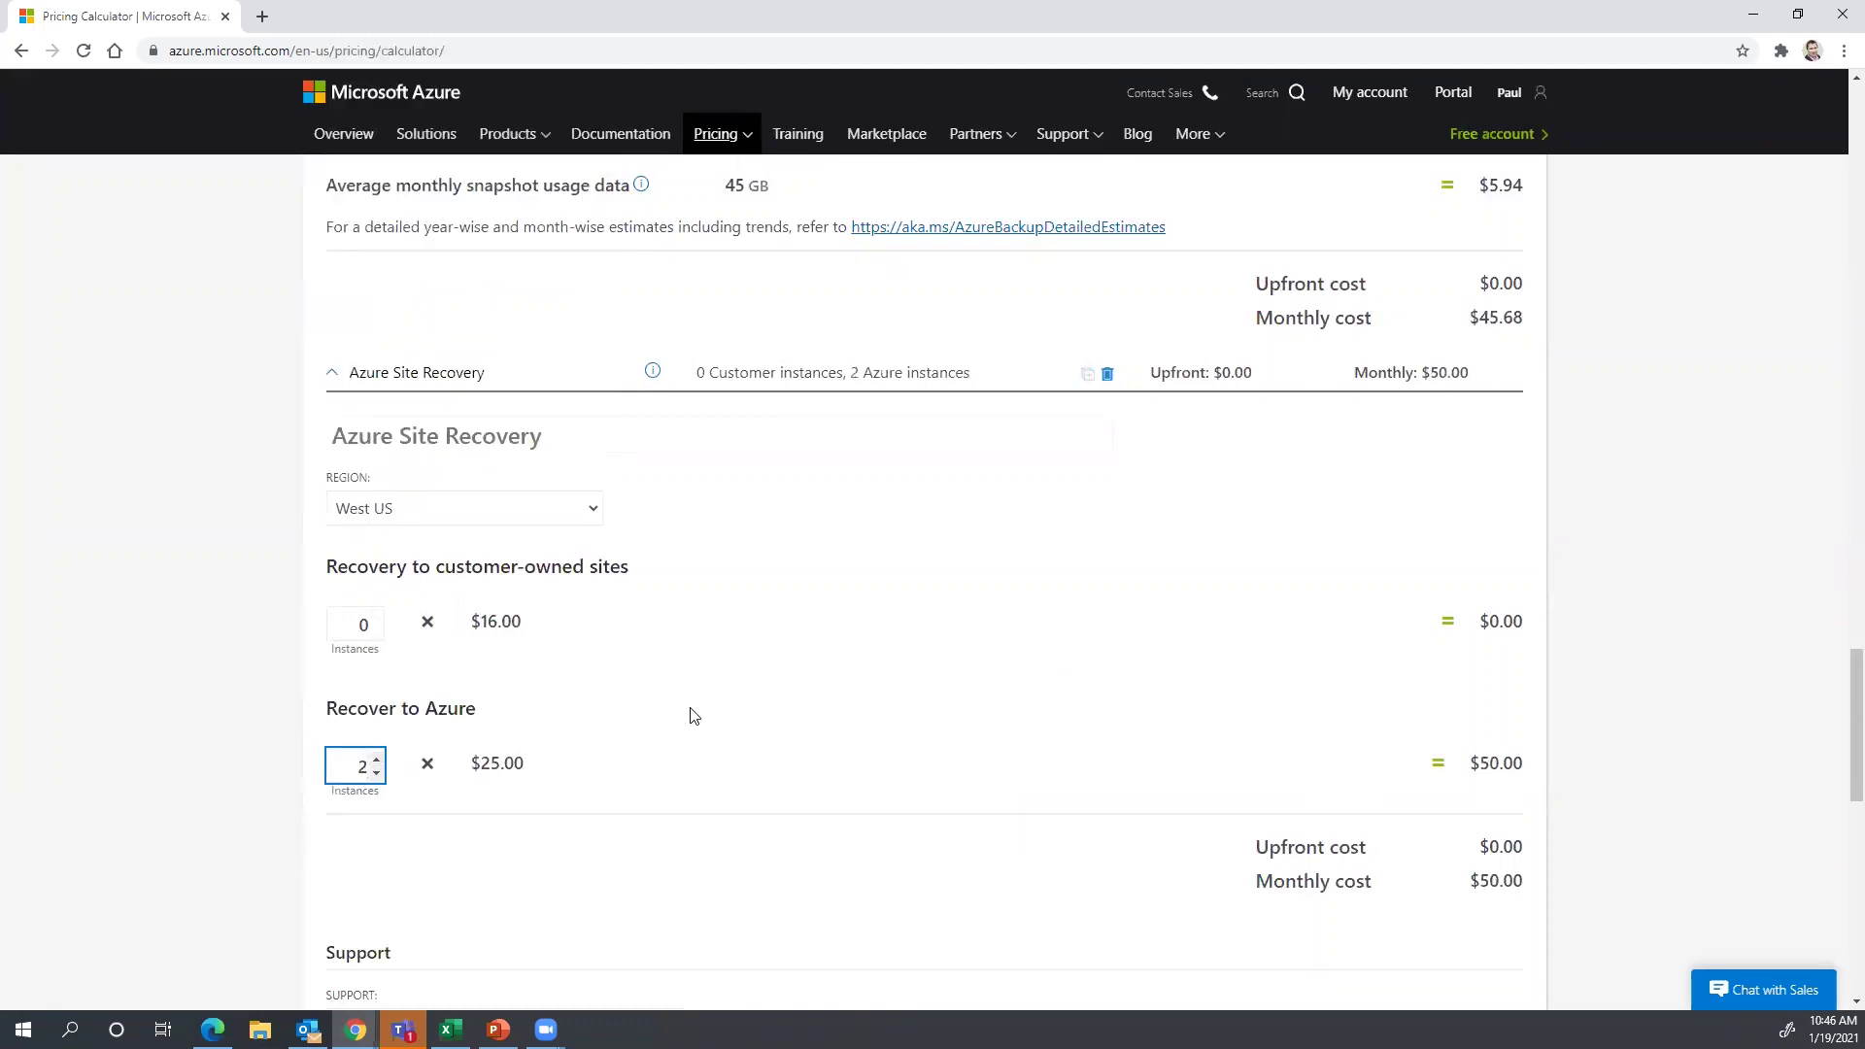
scroll(821, 787, "down", 1)
left_click(1069, 776)
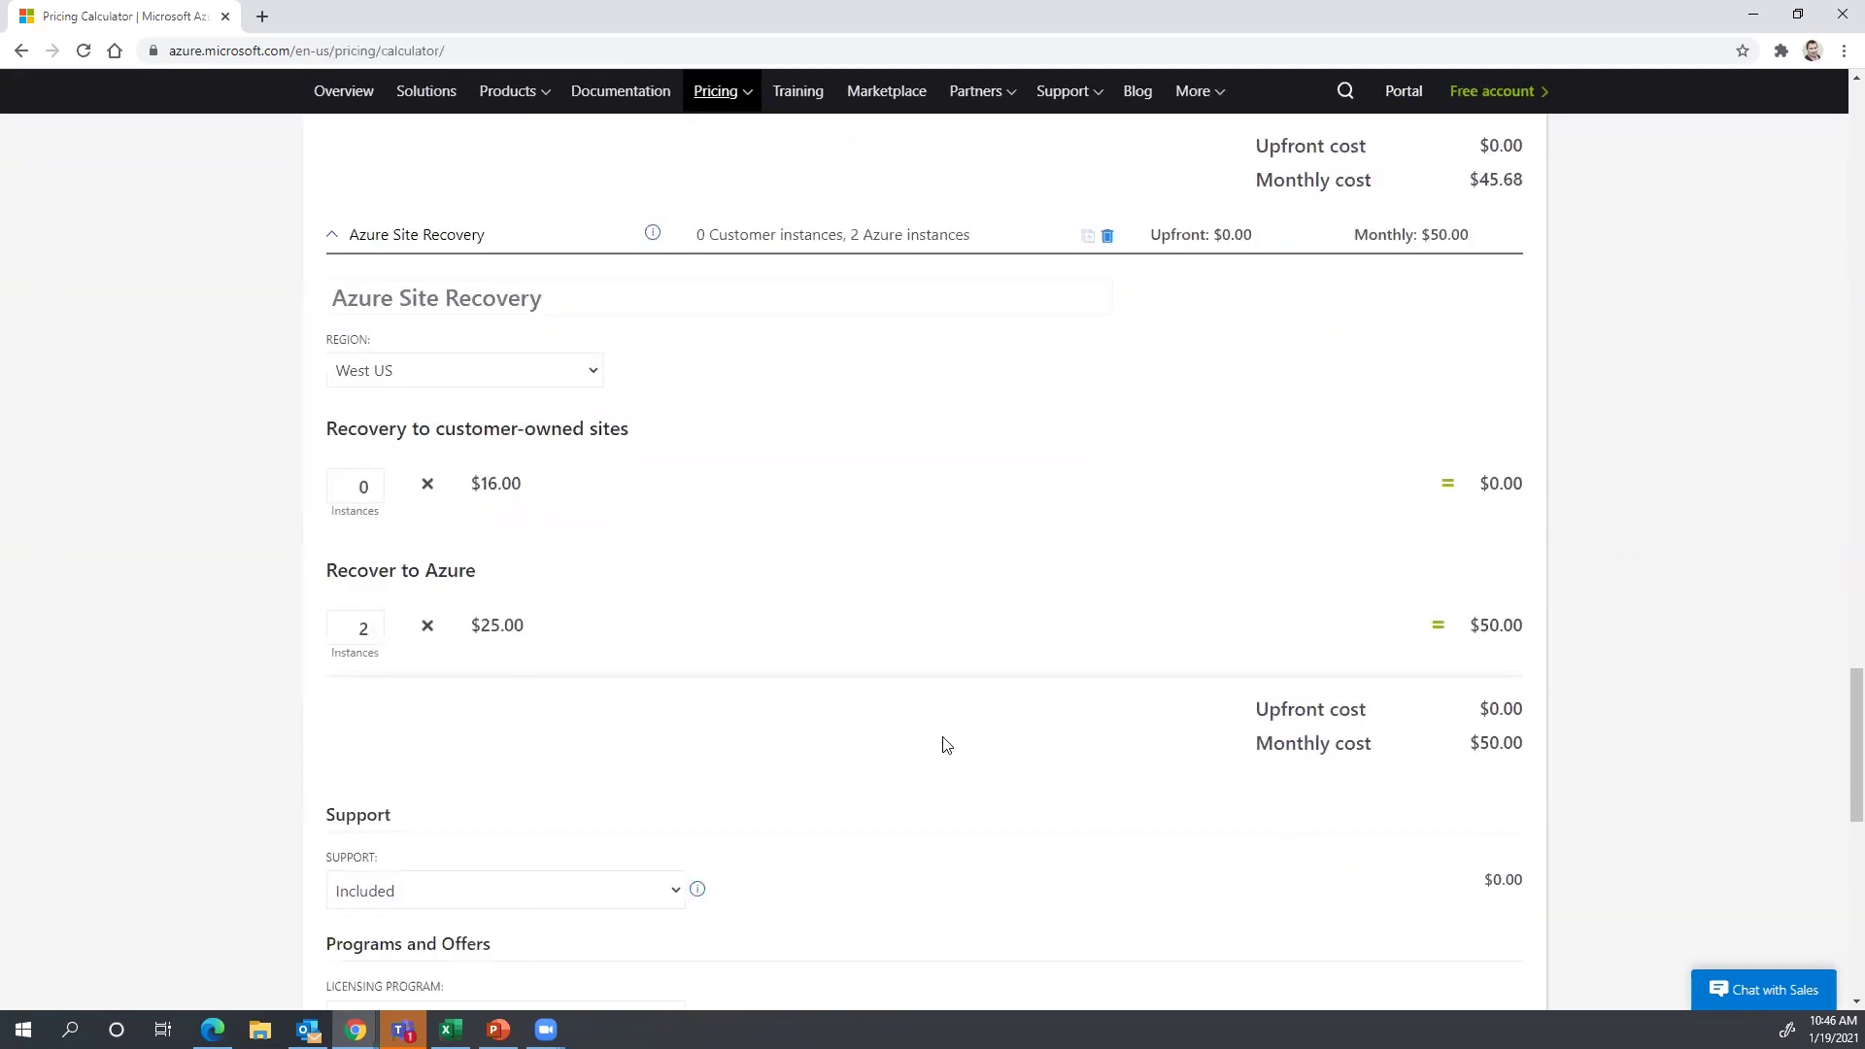
- Review the Site Recovery, Azure Backup and virtual machine sections together with the estimated monthly cost of the whole estimate
scroll(842, 724, "up", 1)
scroll(843, 724, "up", 3)
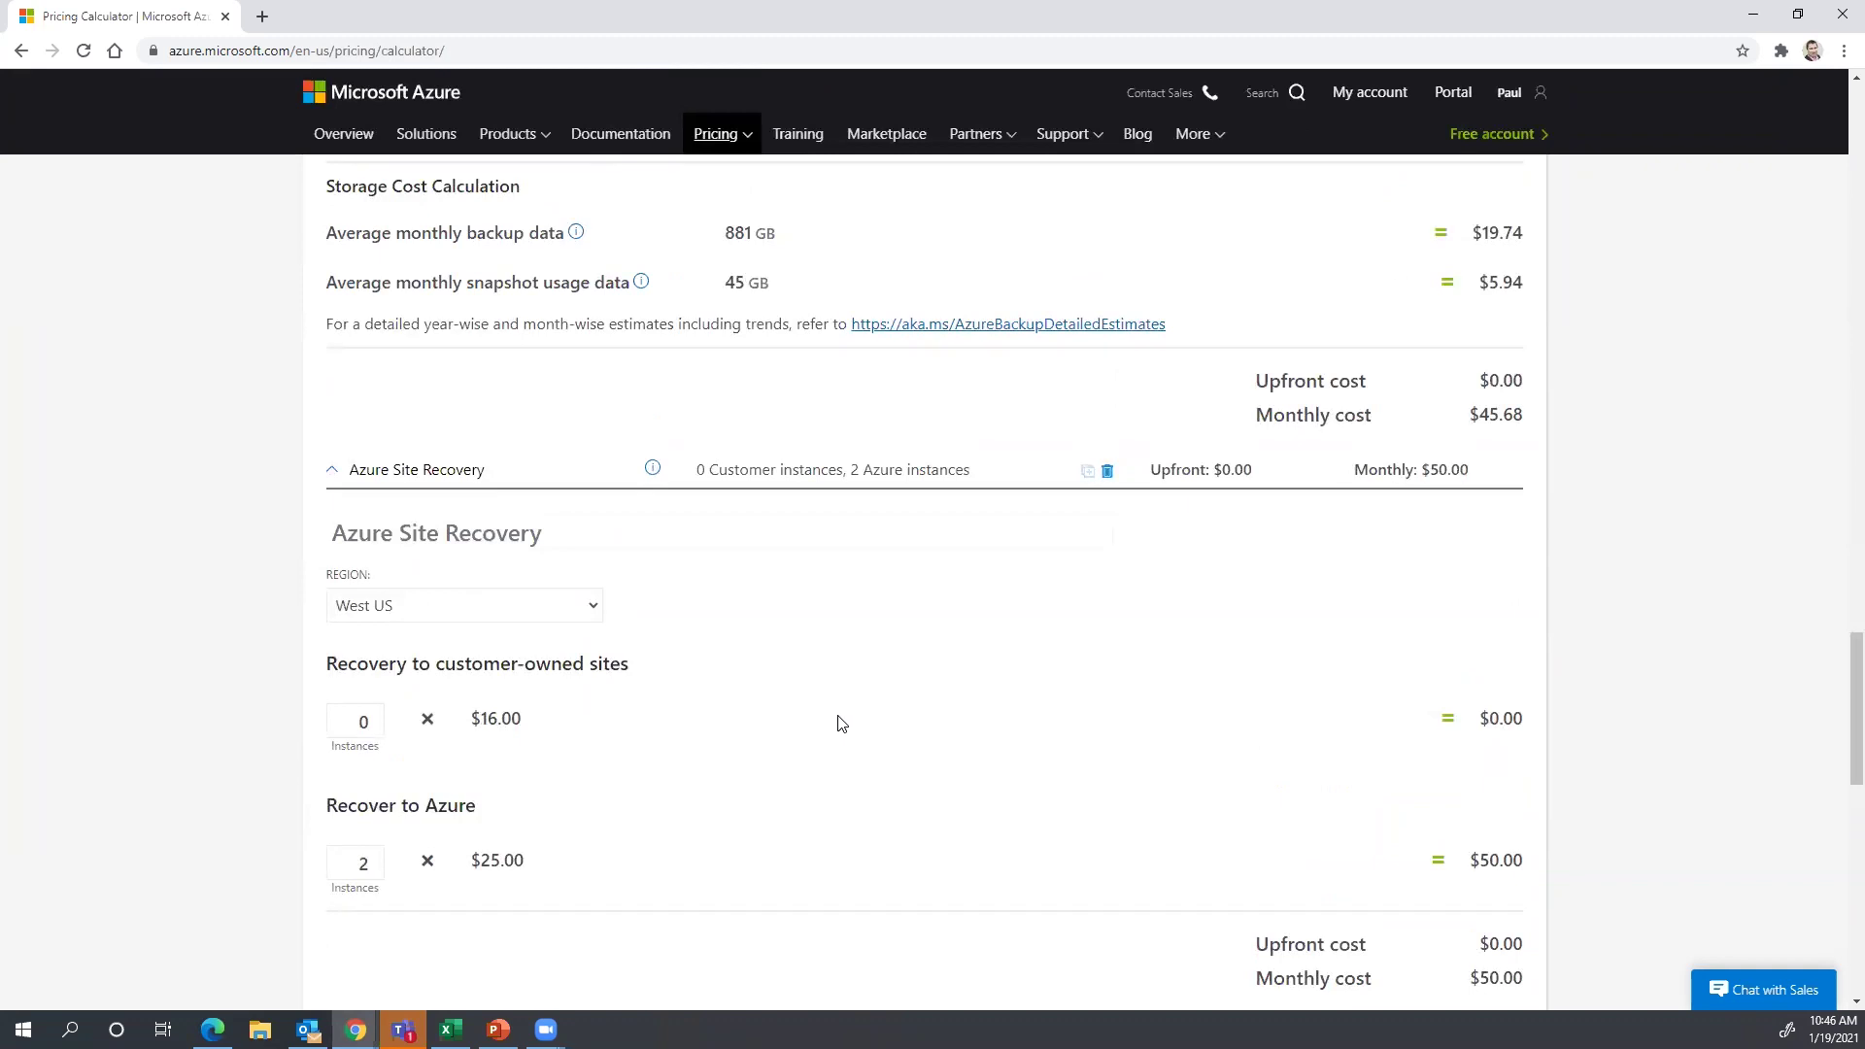
scroll(845, 729, "down", 3)
scroll(852, 732, "down", 4)
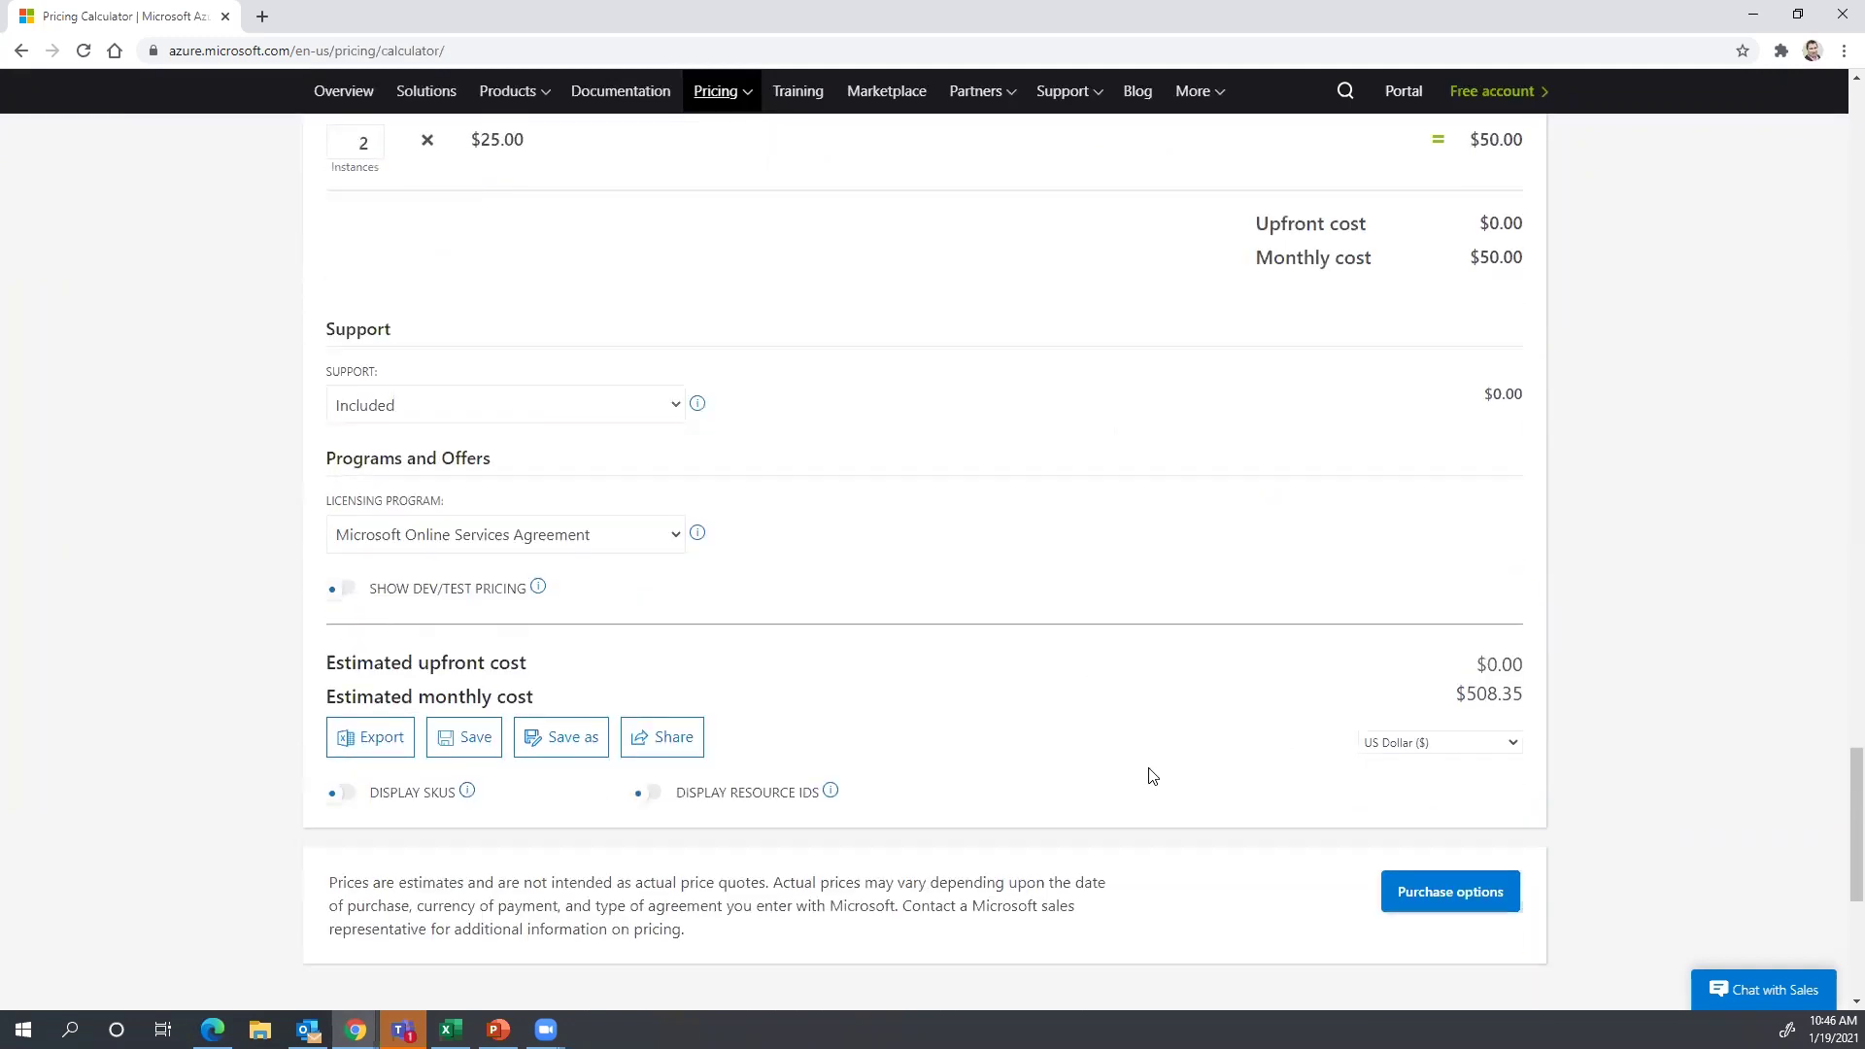
scroll(1151, 776, "up", 8)
scroll(1152, 776, "up", 14)
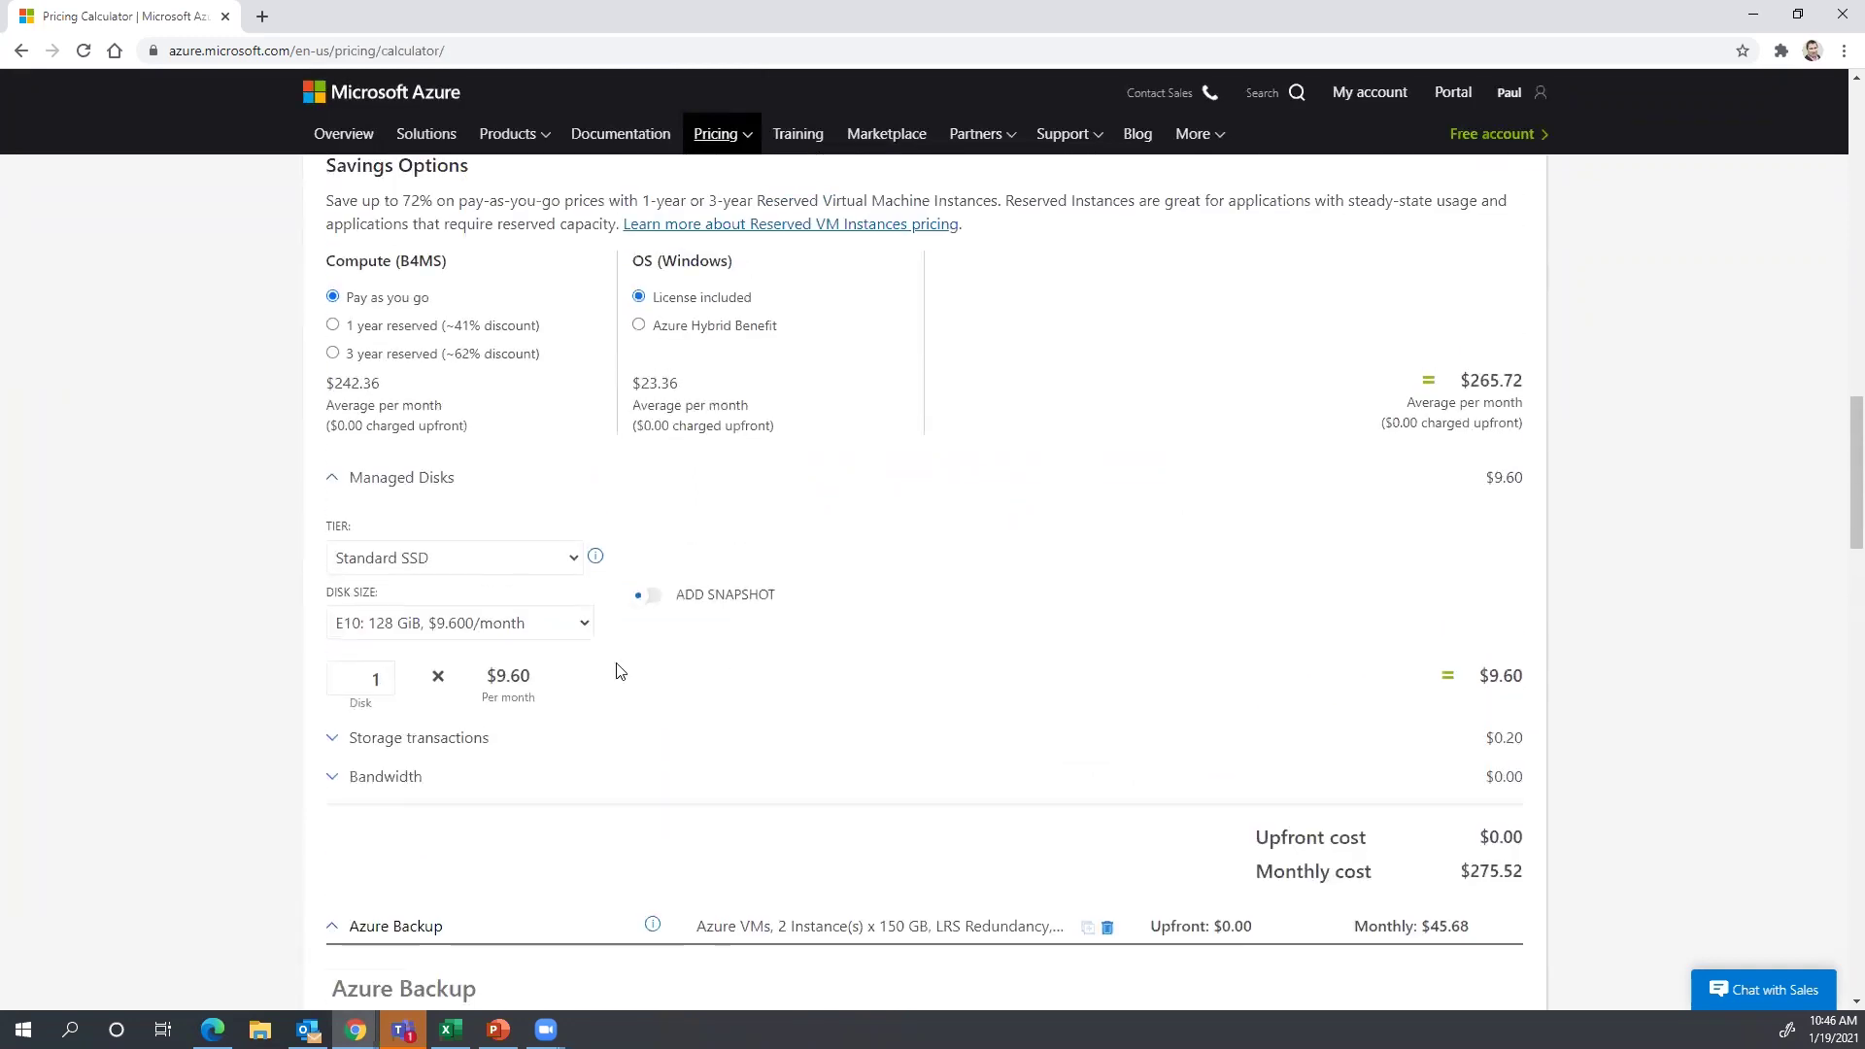
scroll(483, 472, "up", 1)
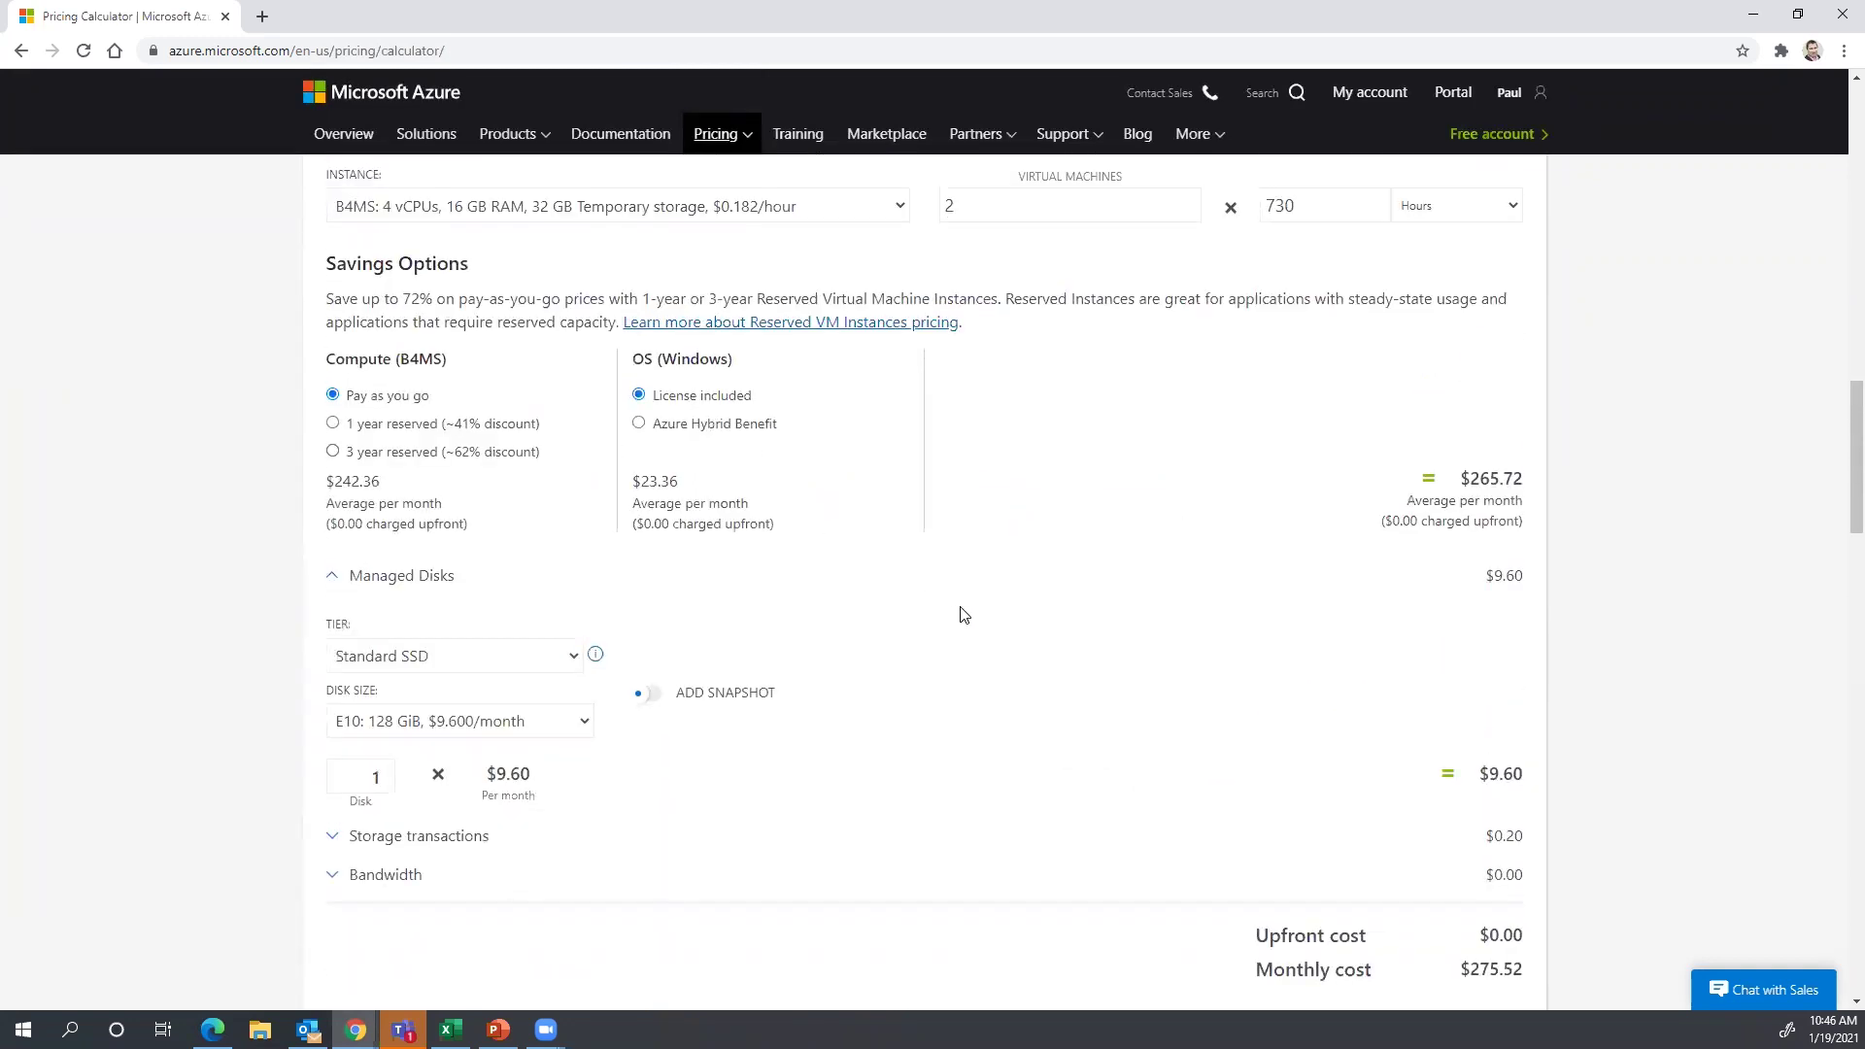
scroll(962, 615, "down", 15)
scroll(1477, 700, "down", 12)
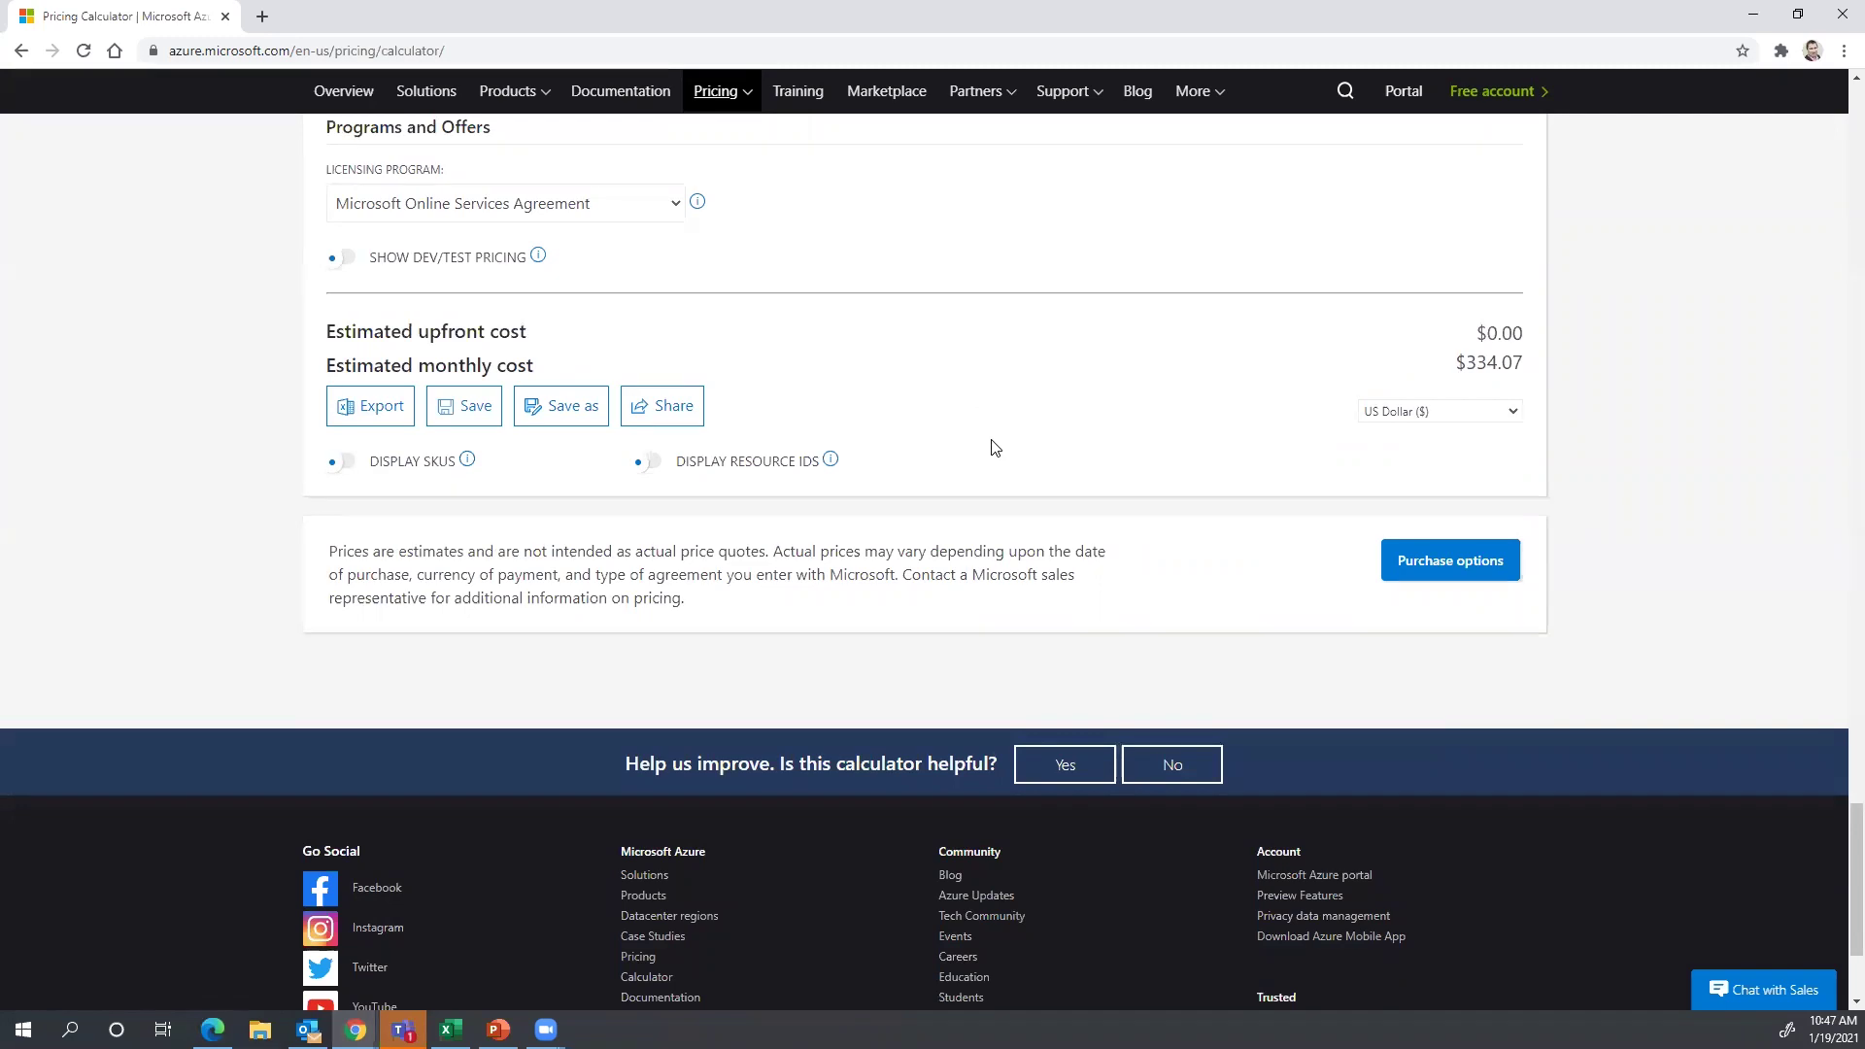
scroll(998, 449, "up", 6)
scroll(1000, 452, "up", 10)
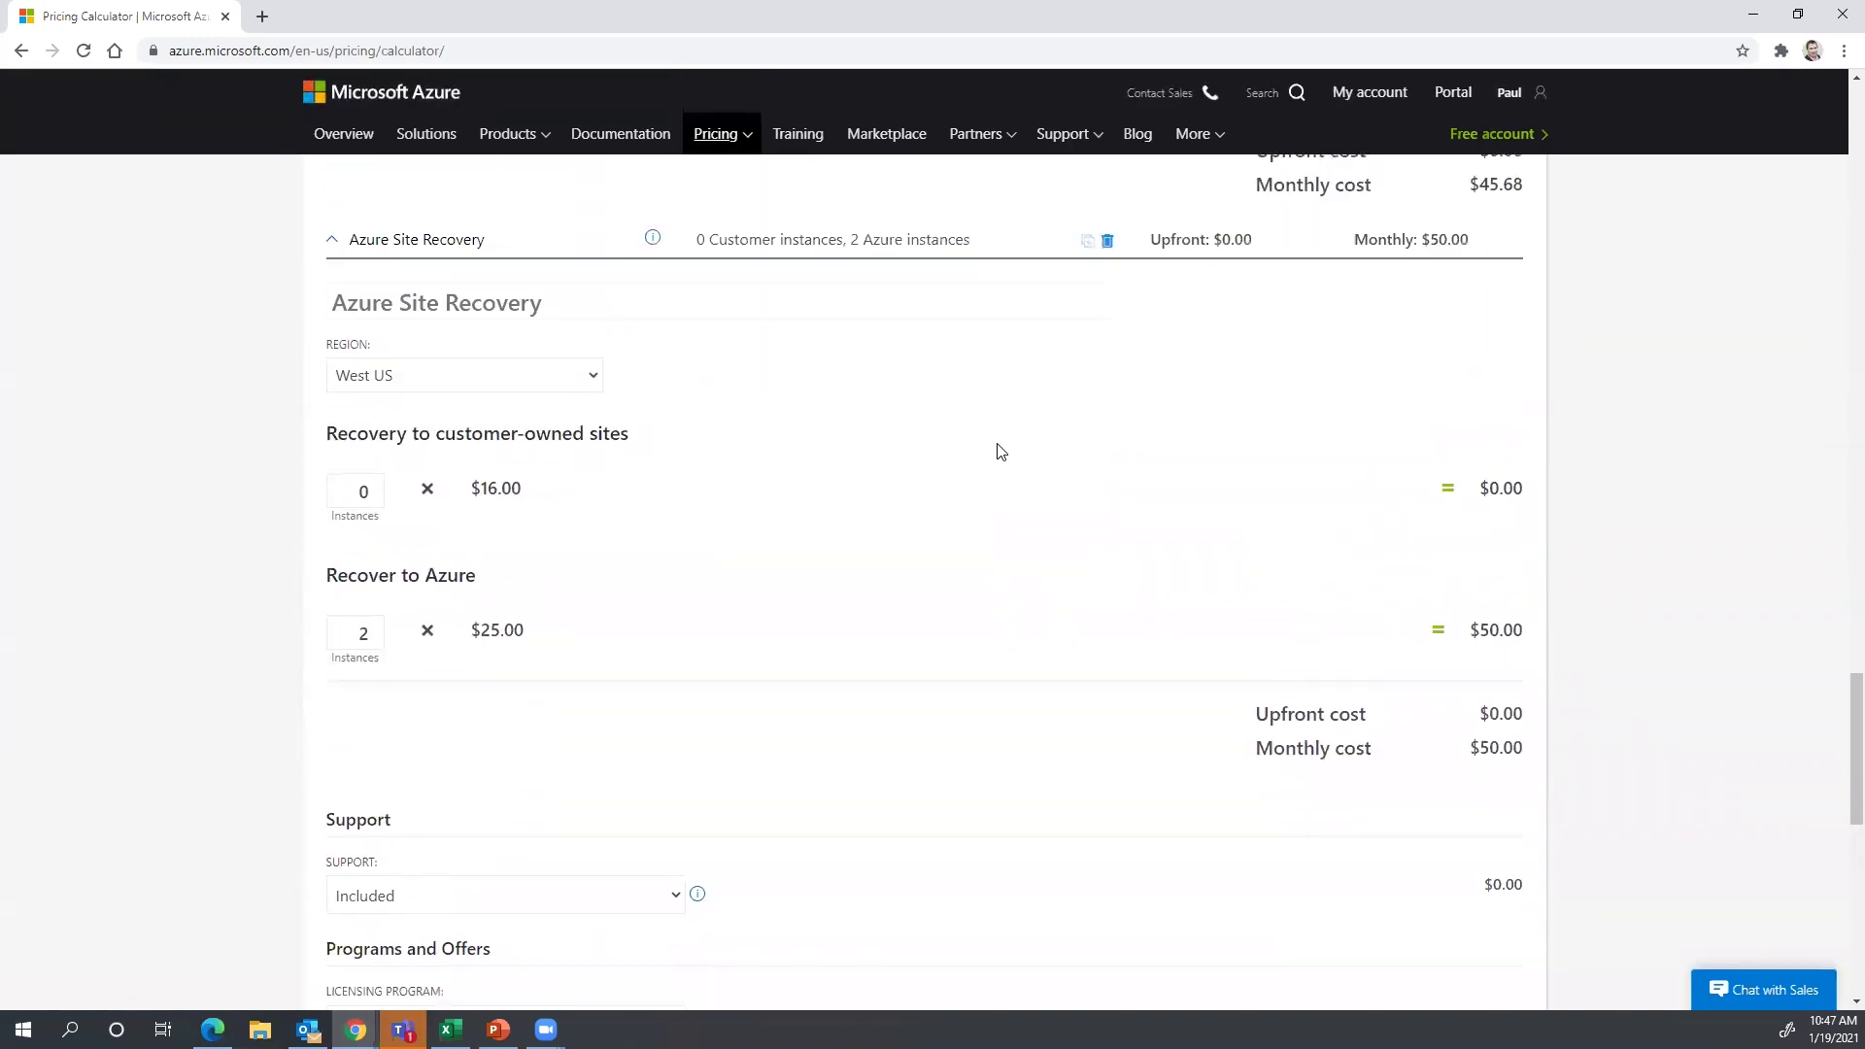
scroll(1011, 454, "up", 12)
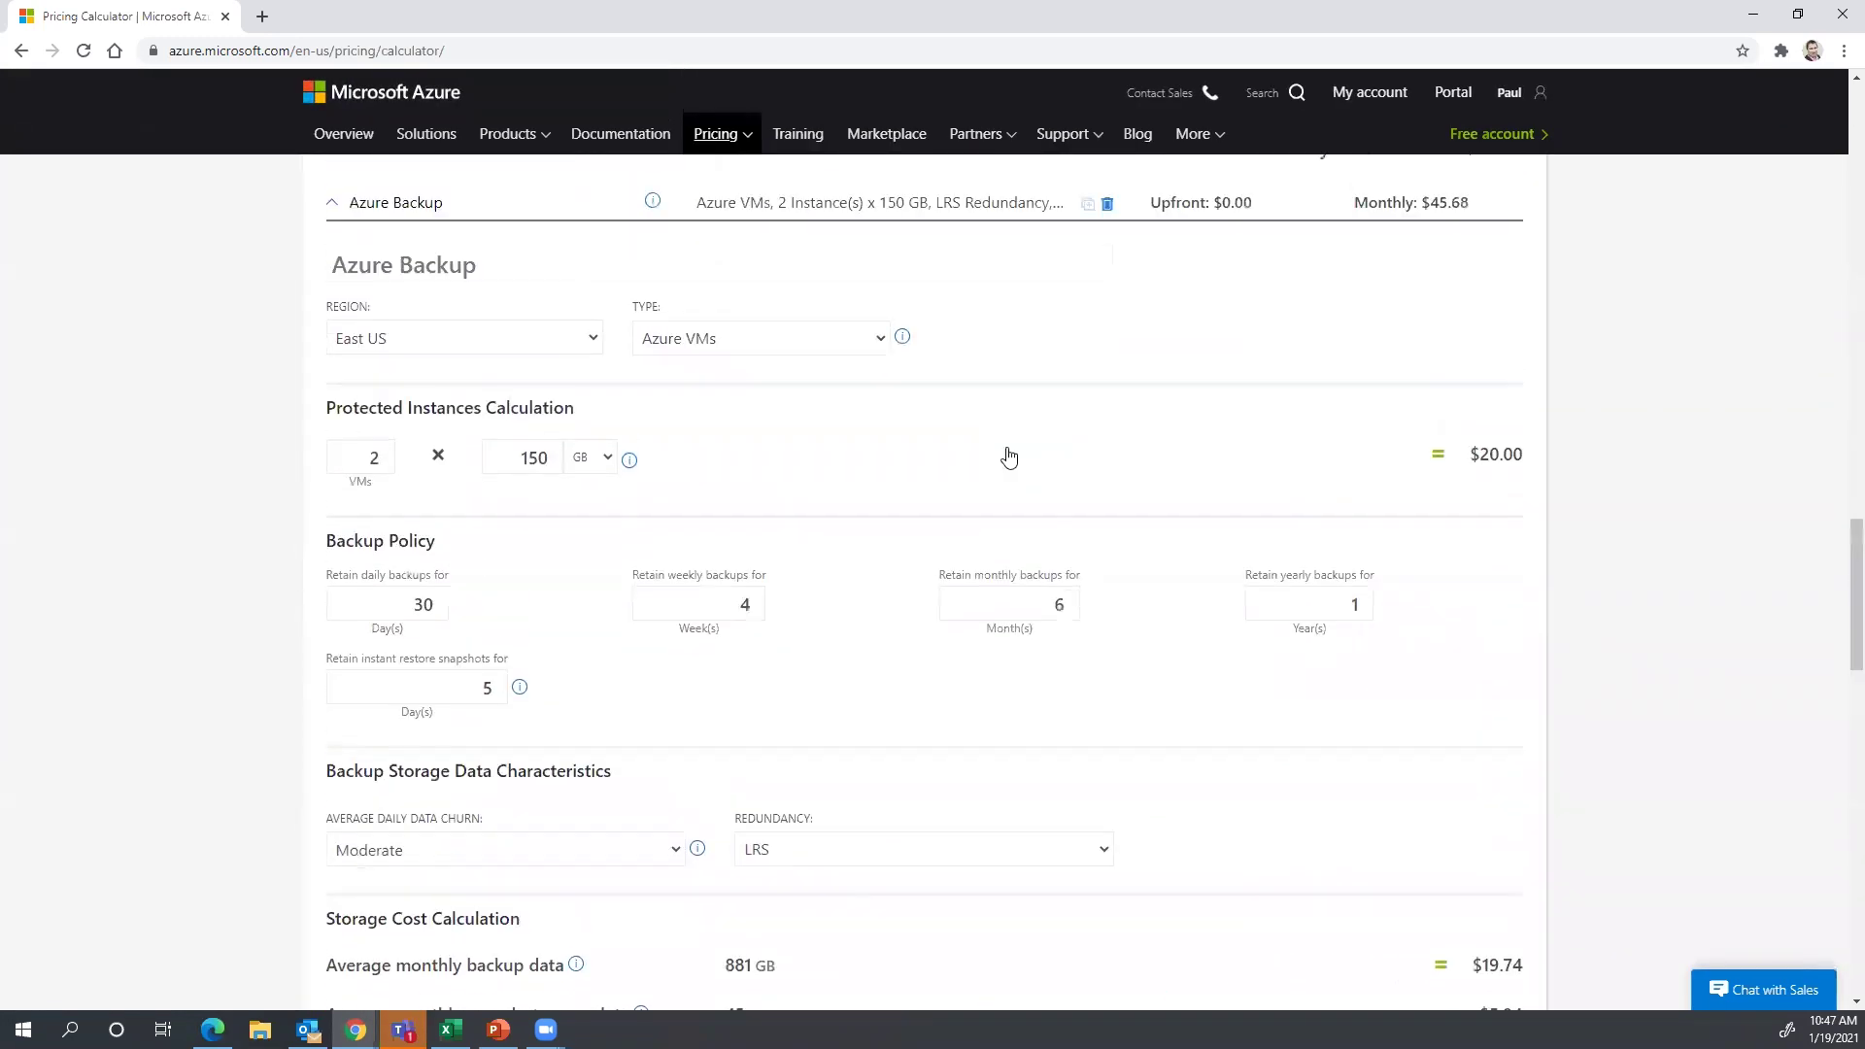
- Search the product catalogue for "virt", add another Virtual Machines item to the SBM Demo estimate and go to its settings
scroll(1012, 455, "up", 12)
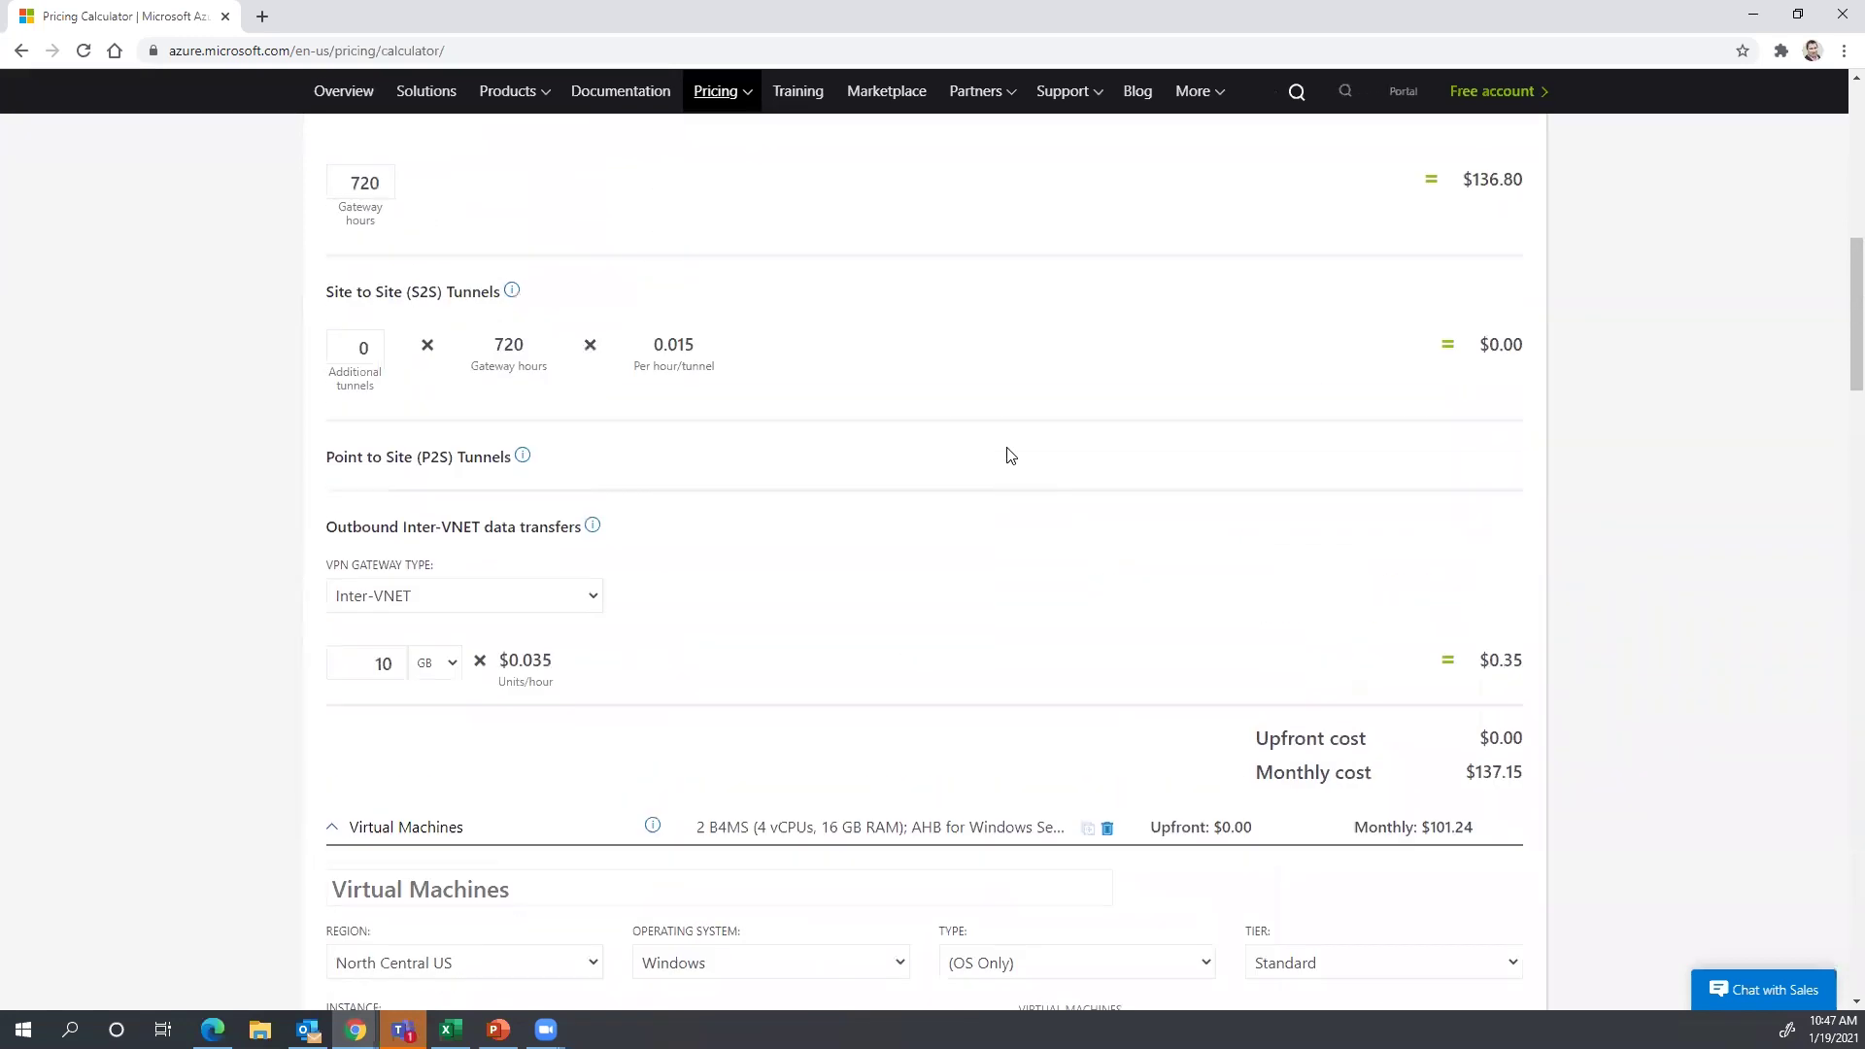
scroll(1011, 455, "up", 5)
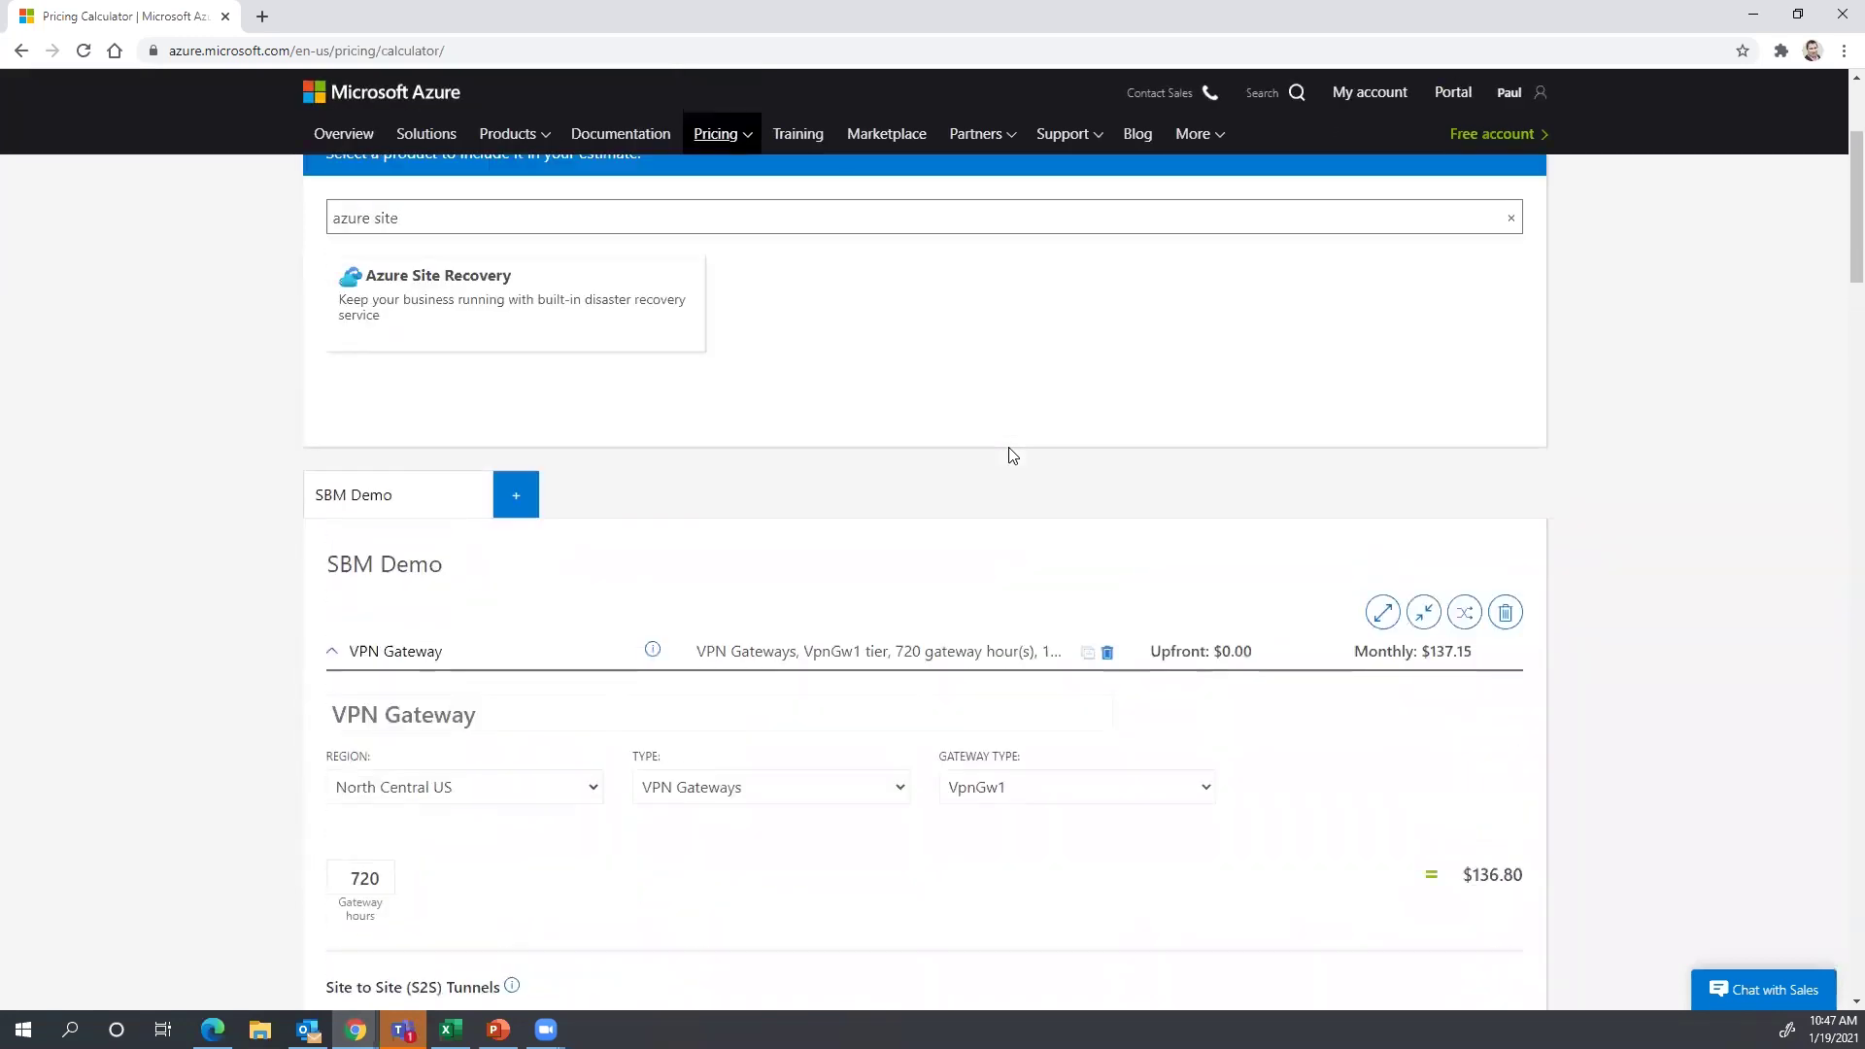
left_click_drag(401, 508, 328, 502)
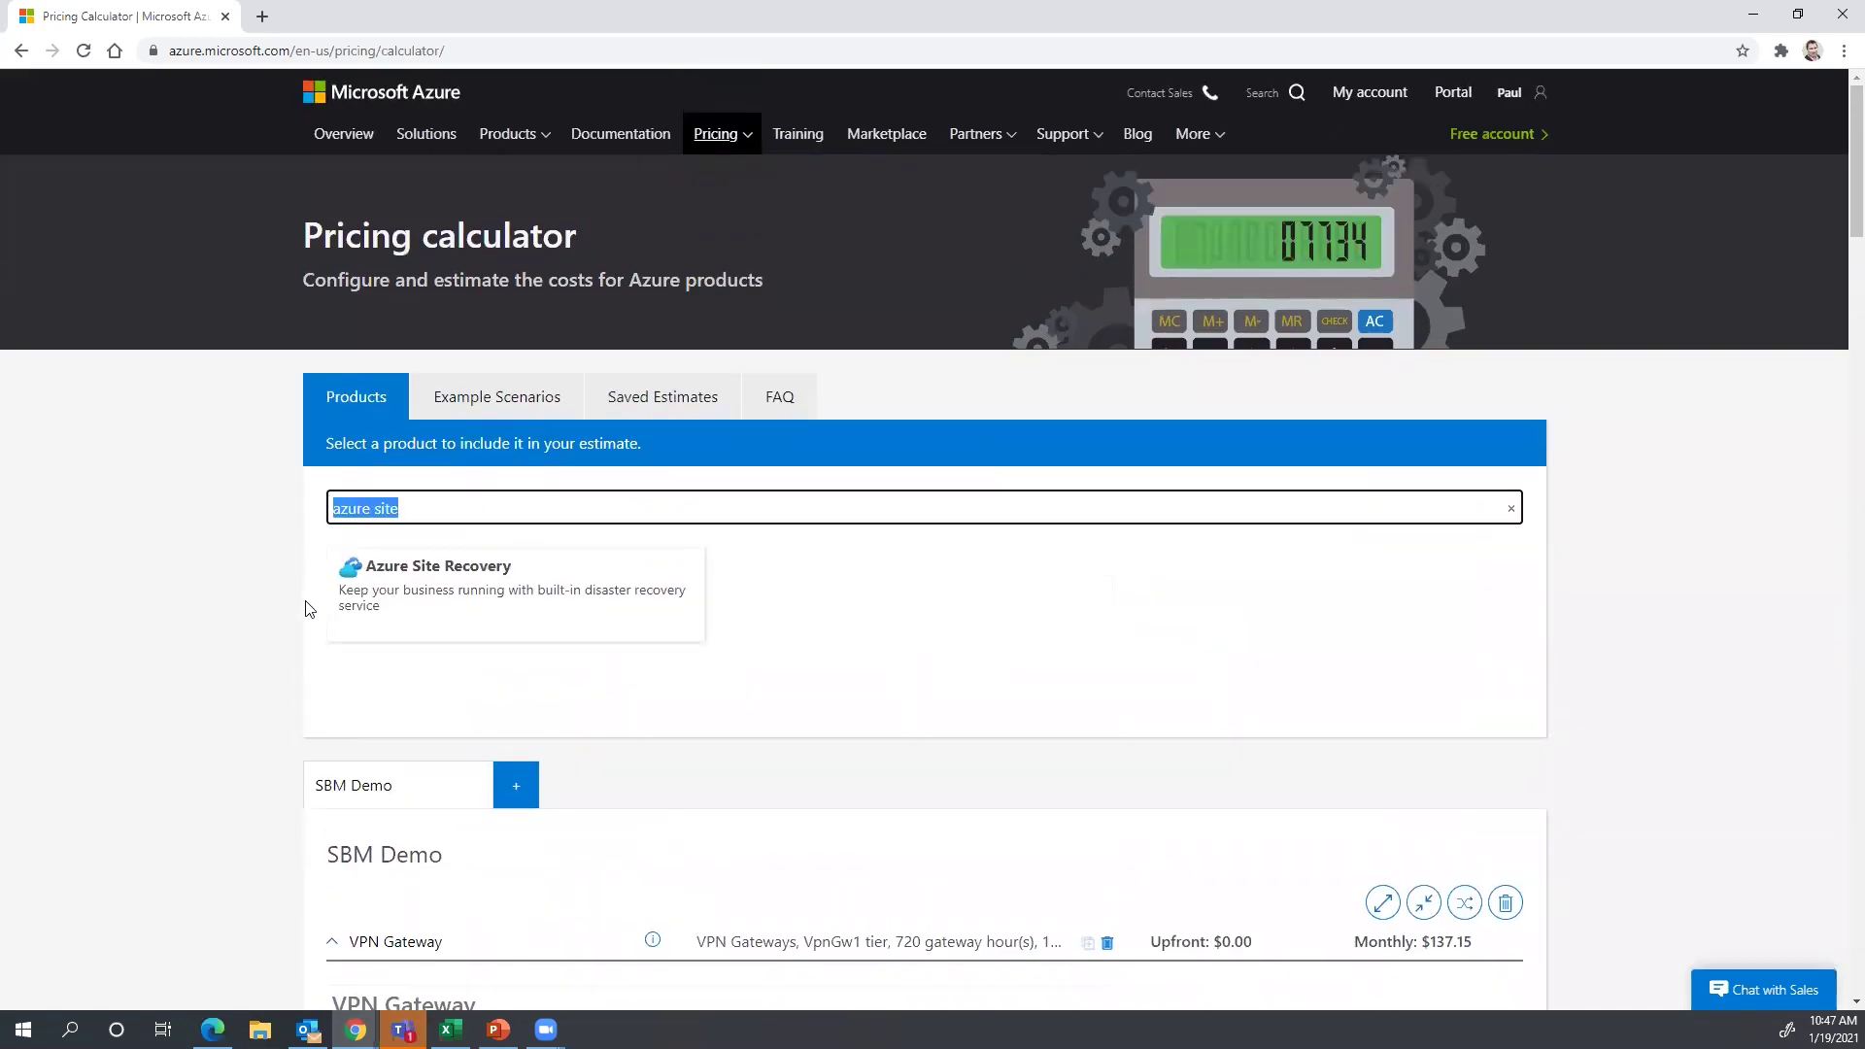
key("BackSpace")
type("virt")
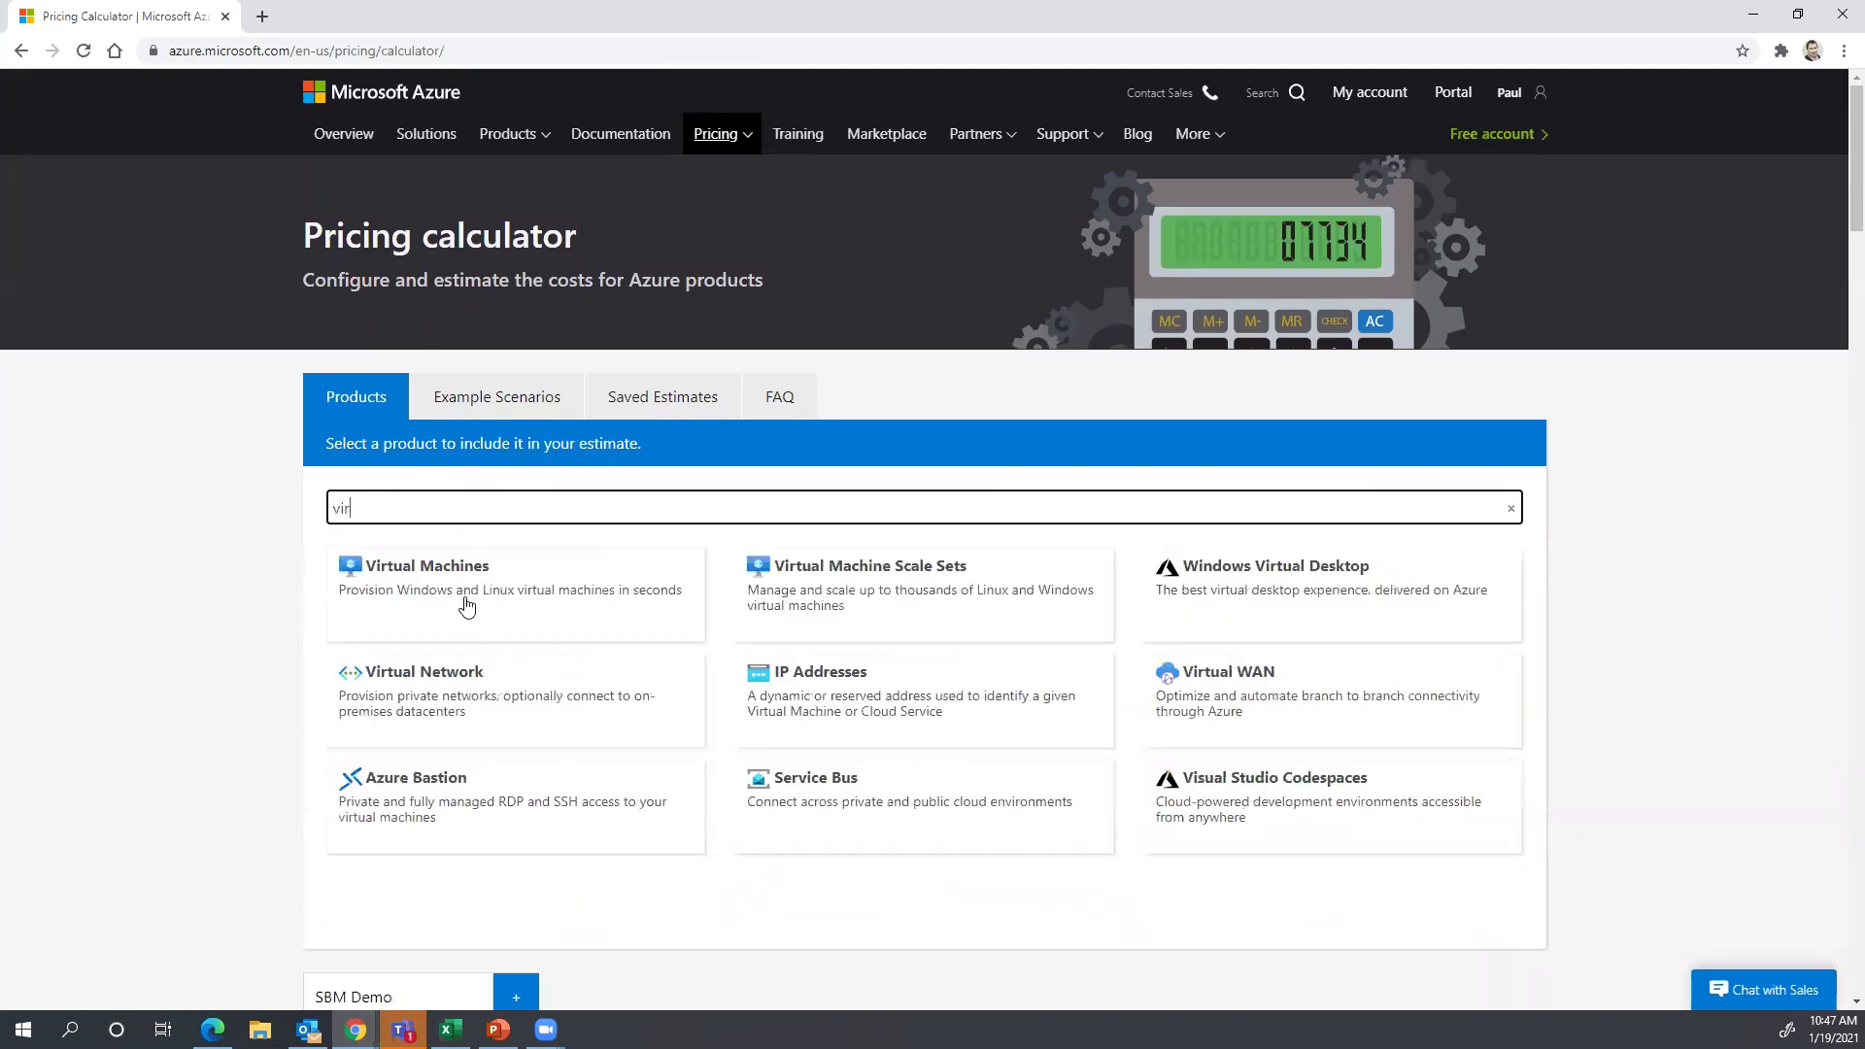
left_click(466, 600)
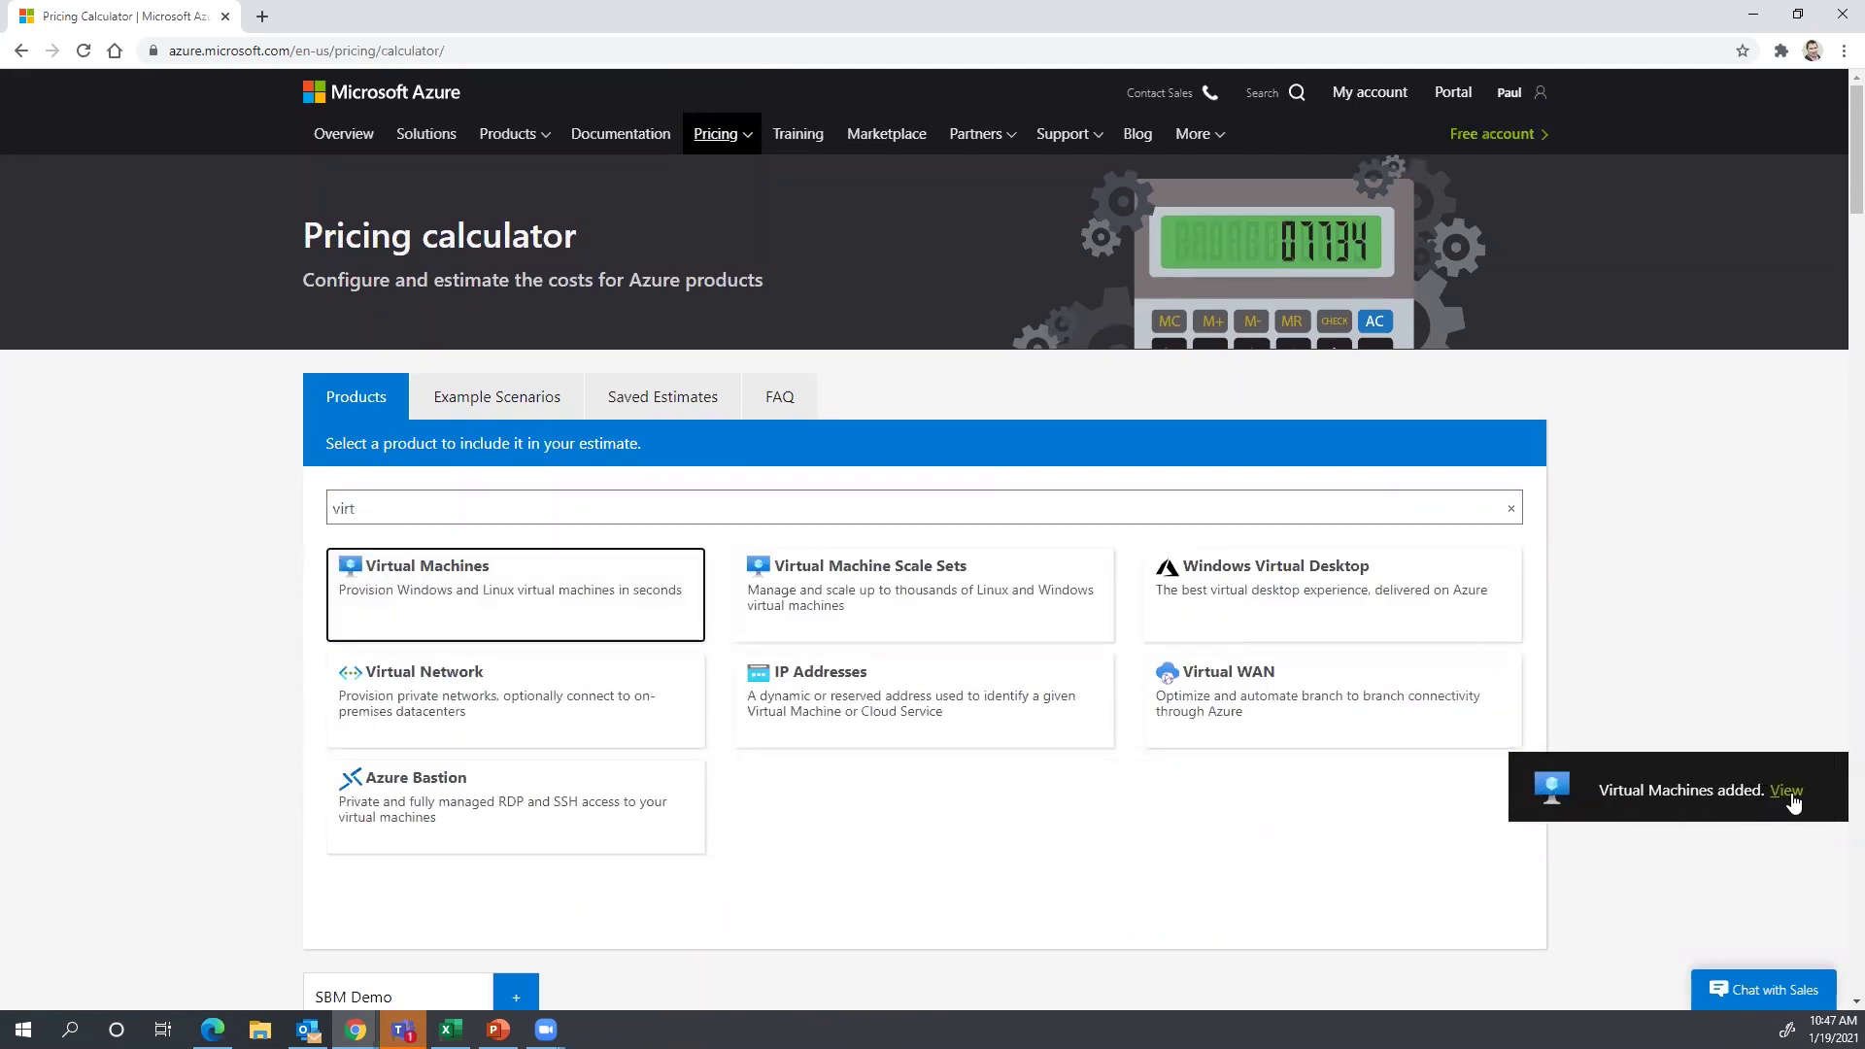
left_click(1791, 803)
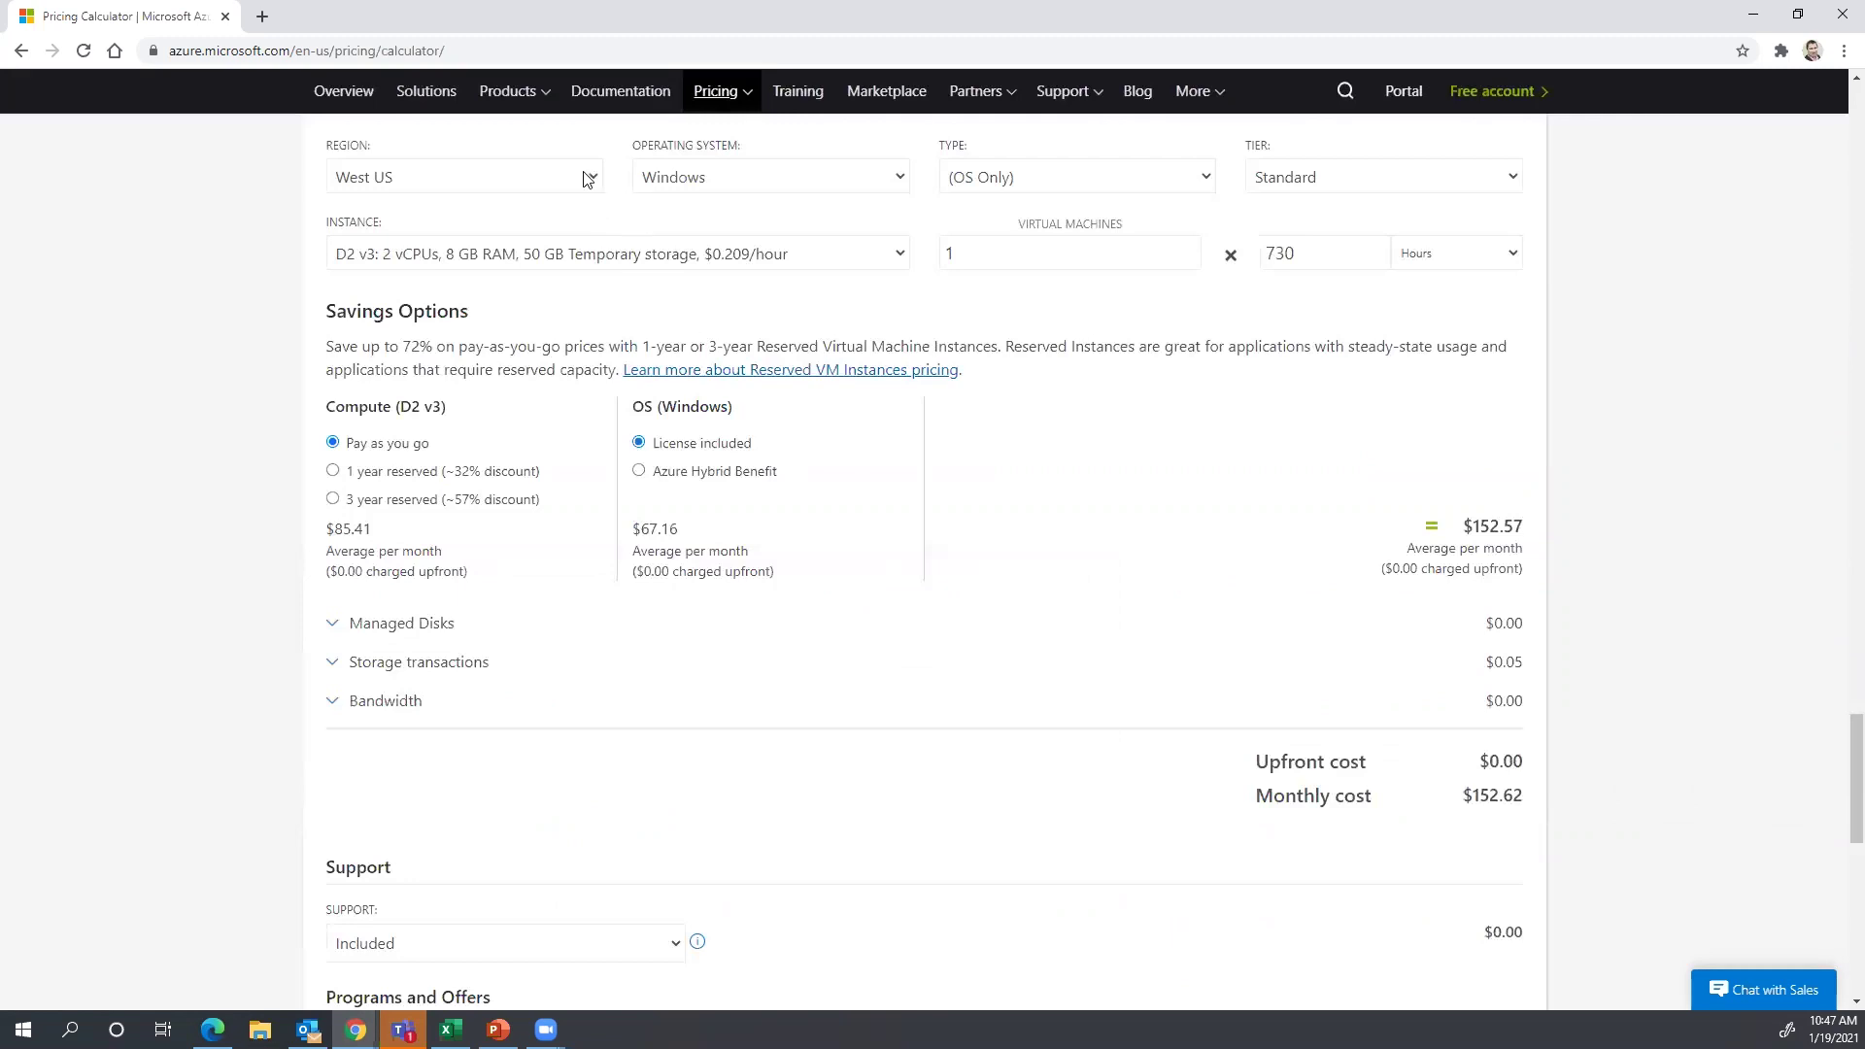
- Set the new virtual machines' region to North Central US and the operating system to Linux
left_click(585, 176)
left_click(544, 332)
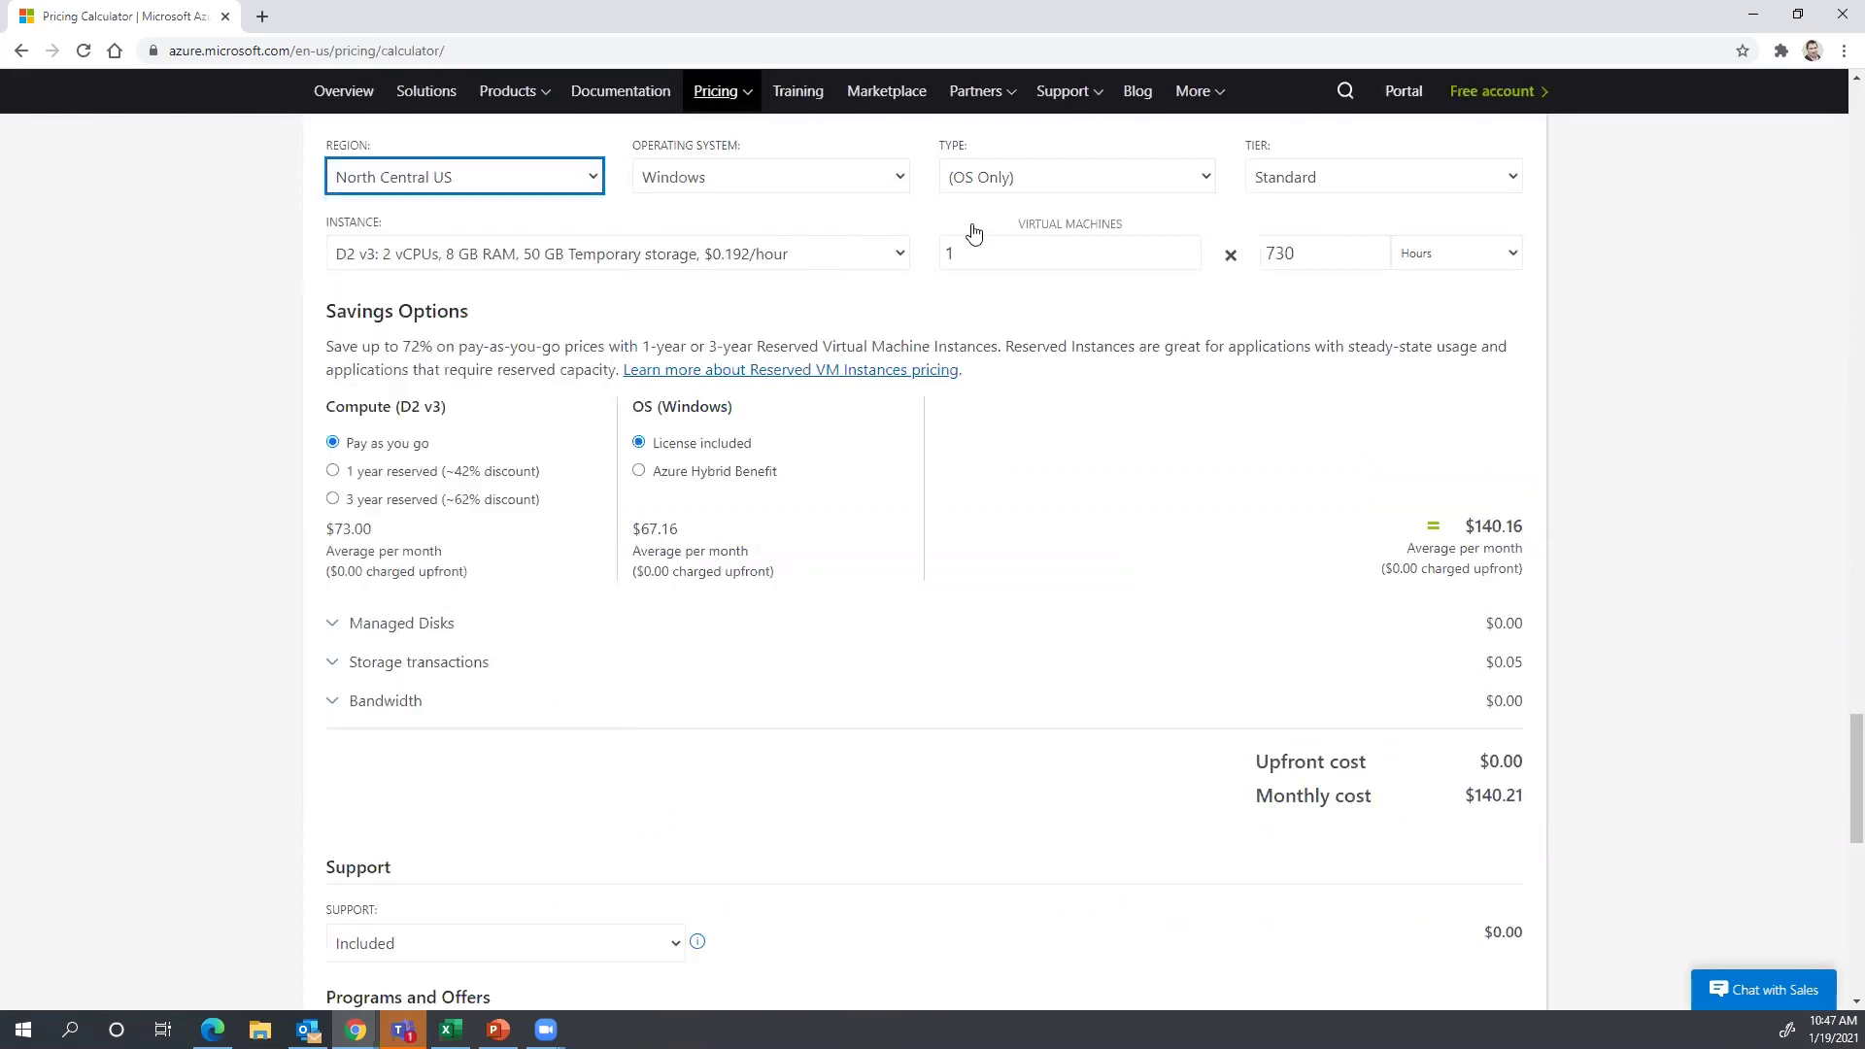
left_click(886, 179)
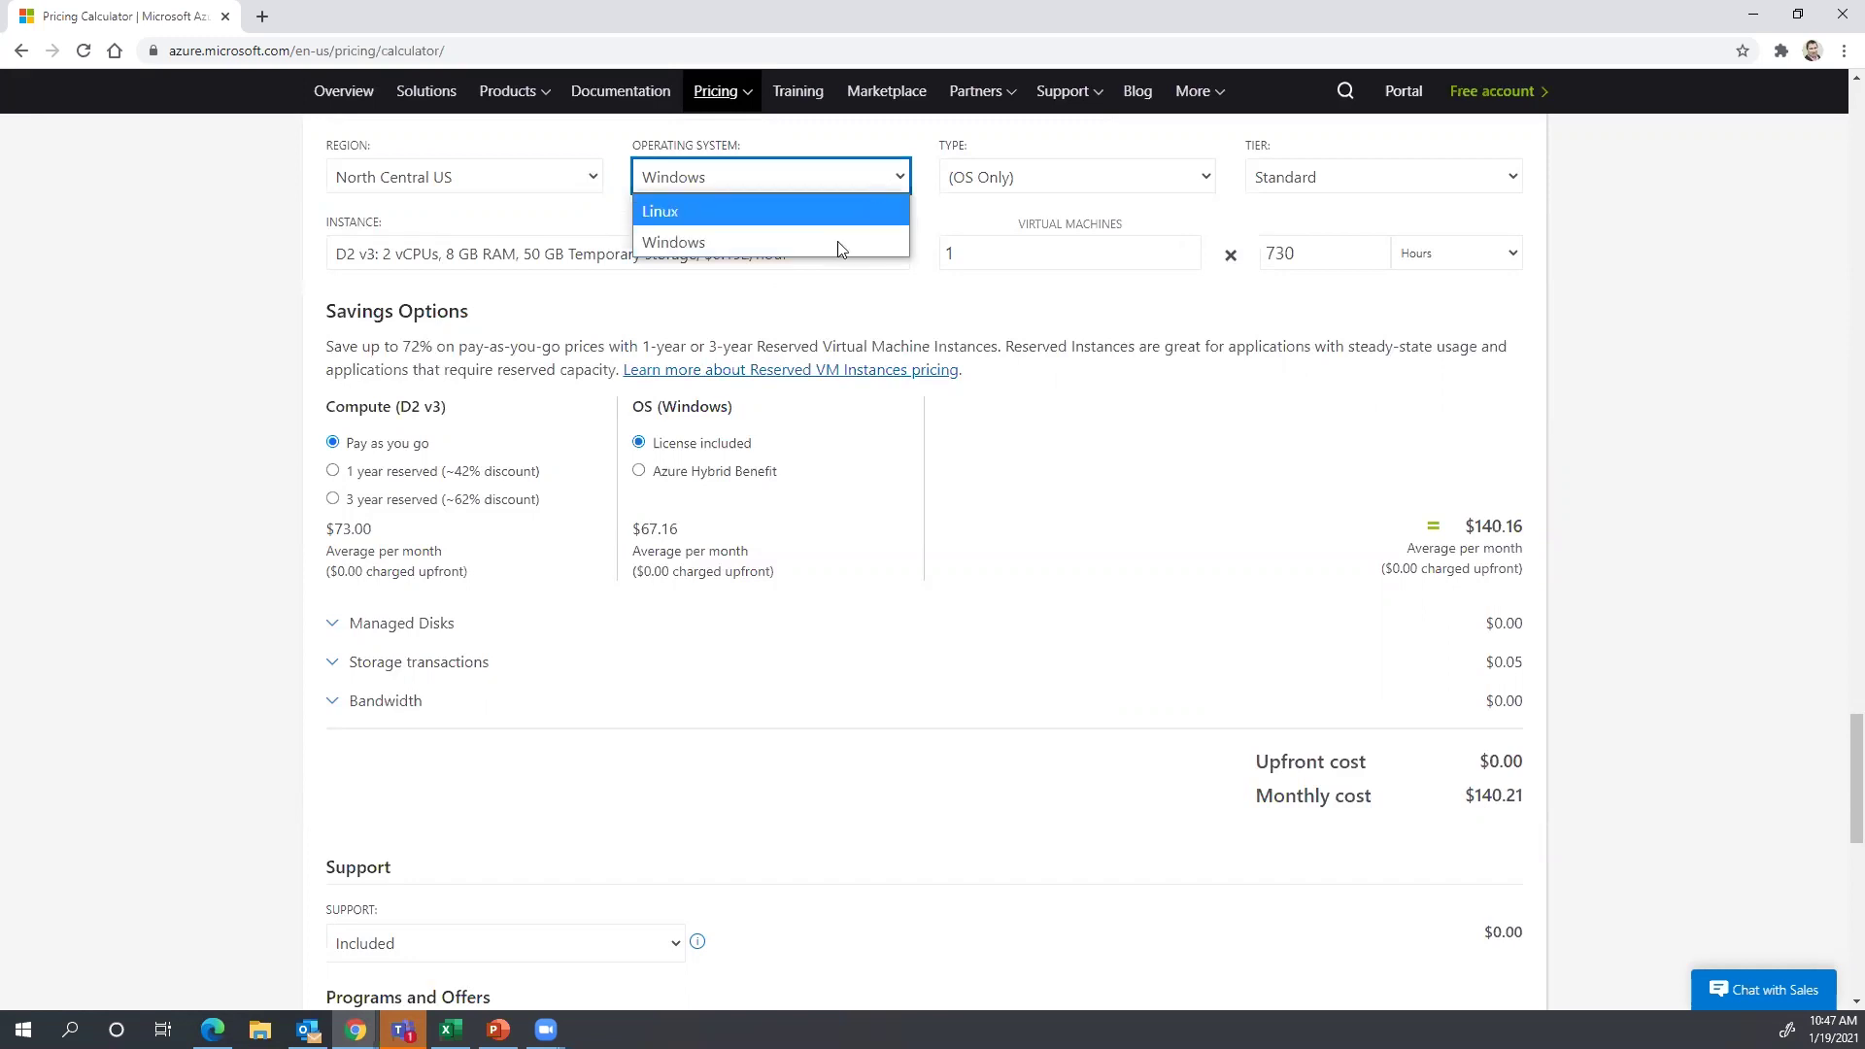
left_click(868, 208)
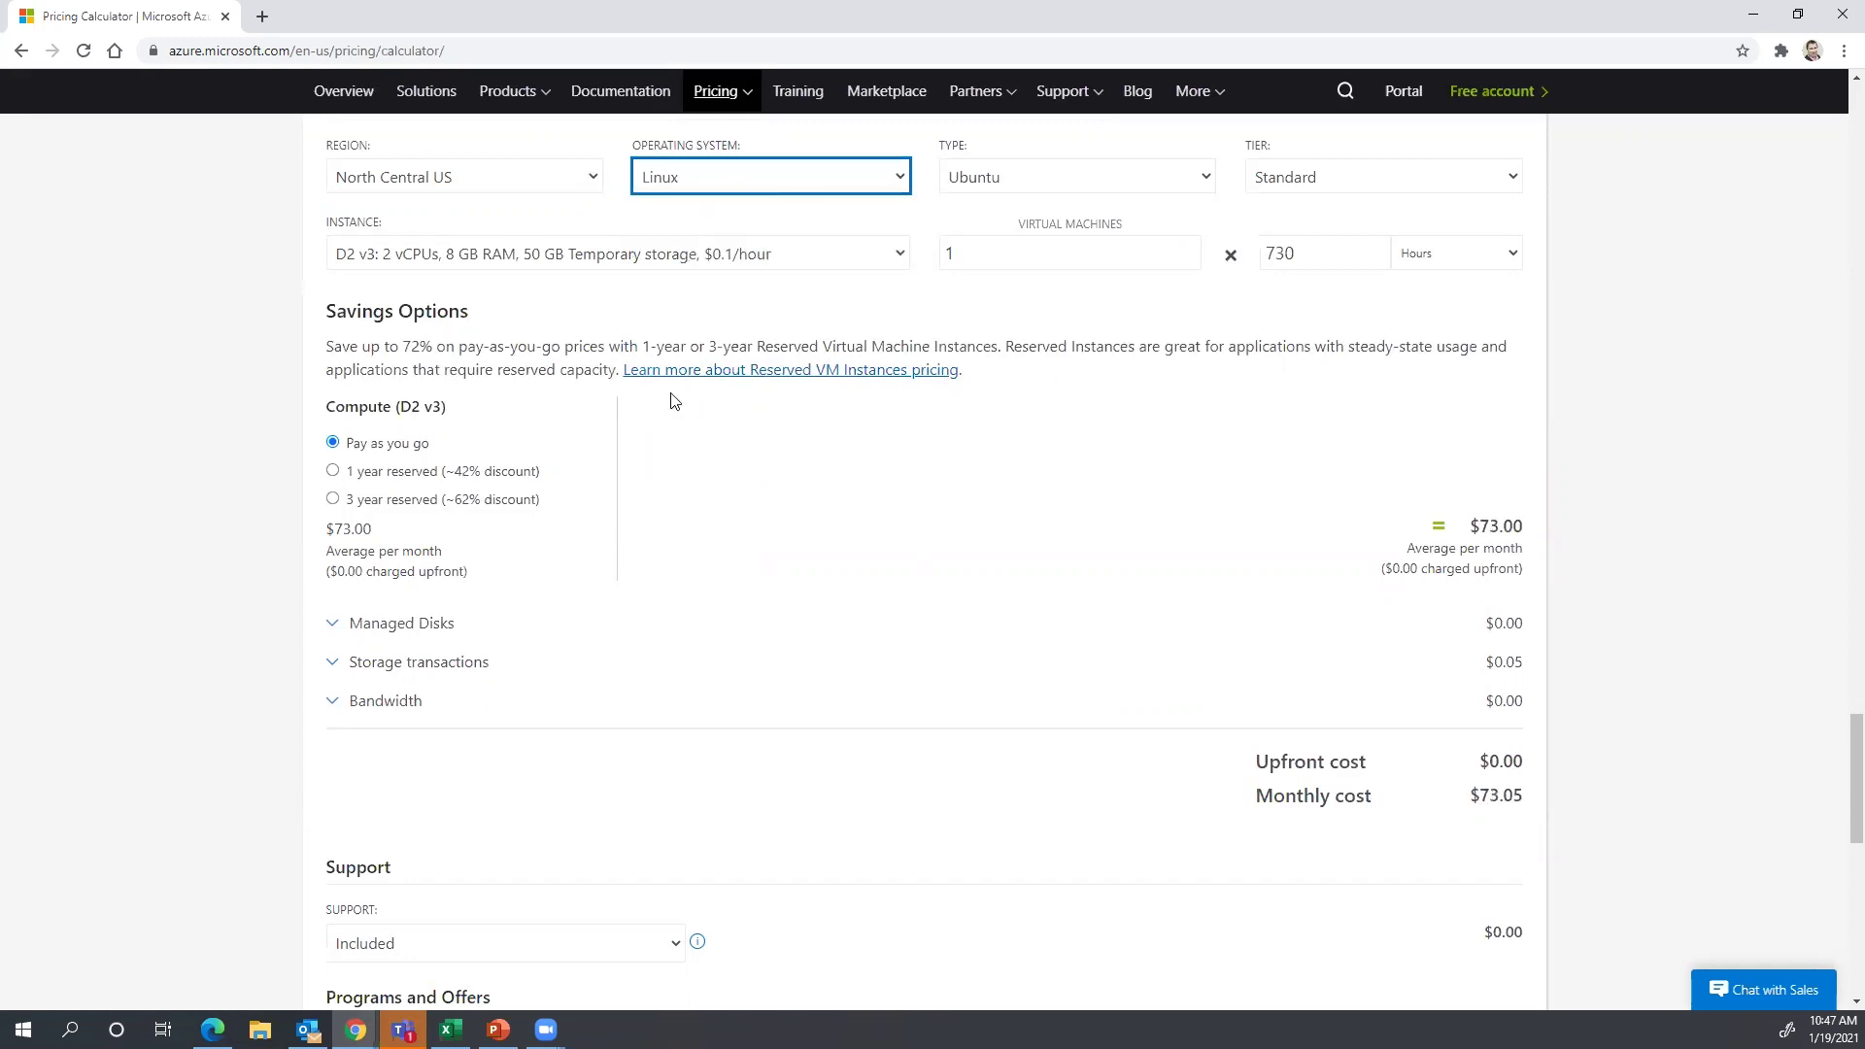
- Choose the B2MS instance with 2 vCPUs and 8 GB RAM for the Linux virtual machines
left_click(736, 257)
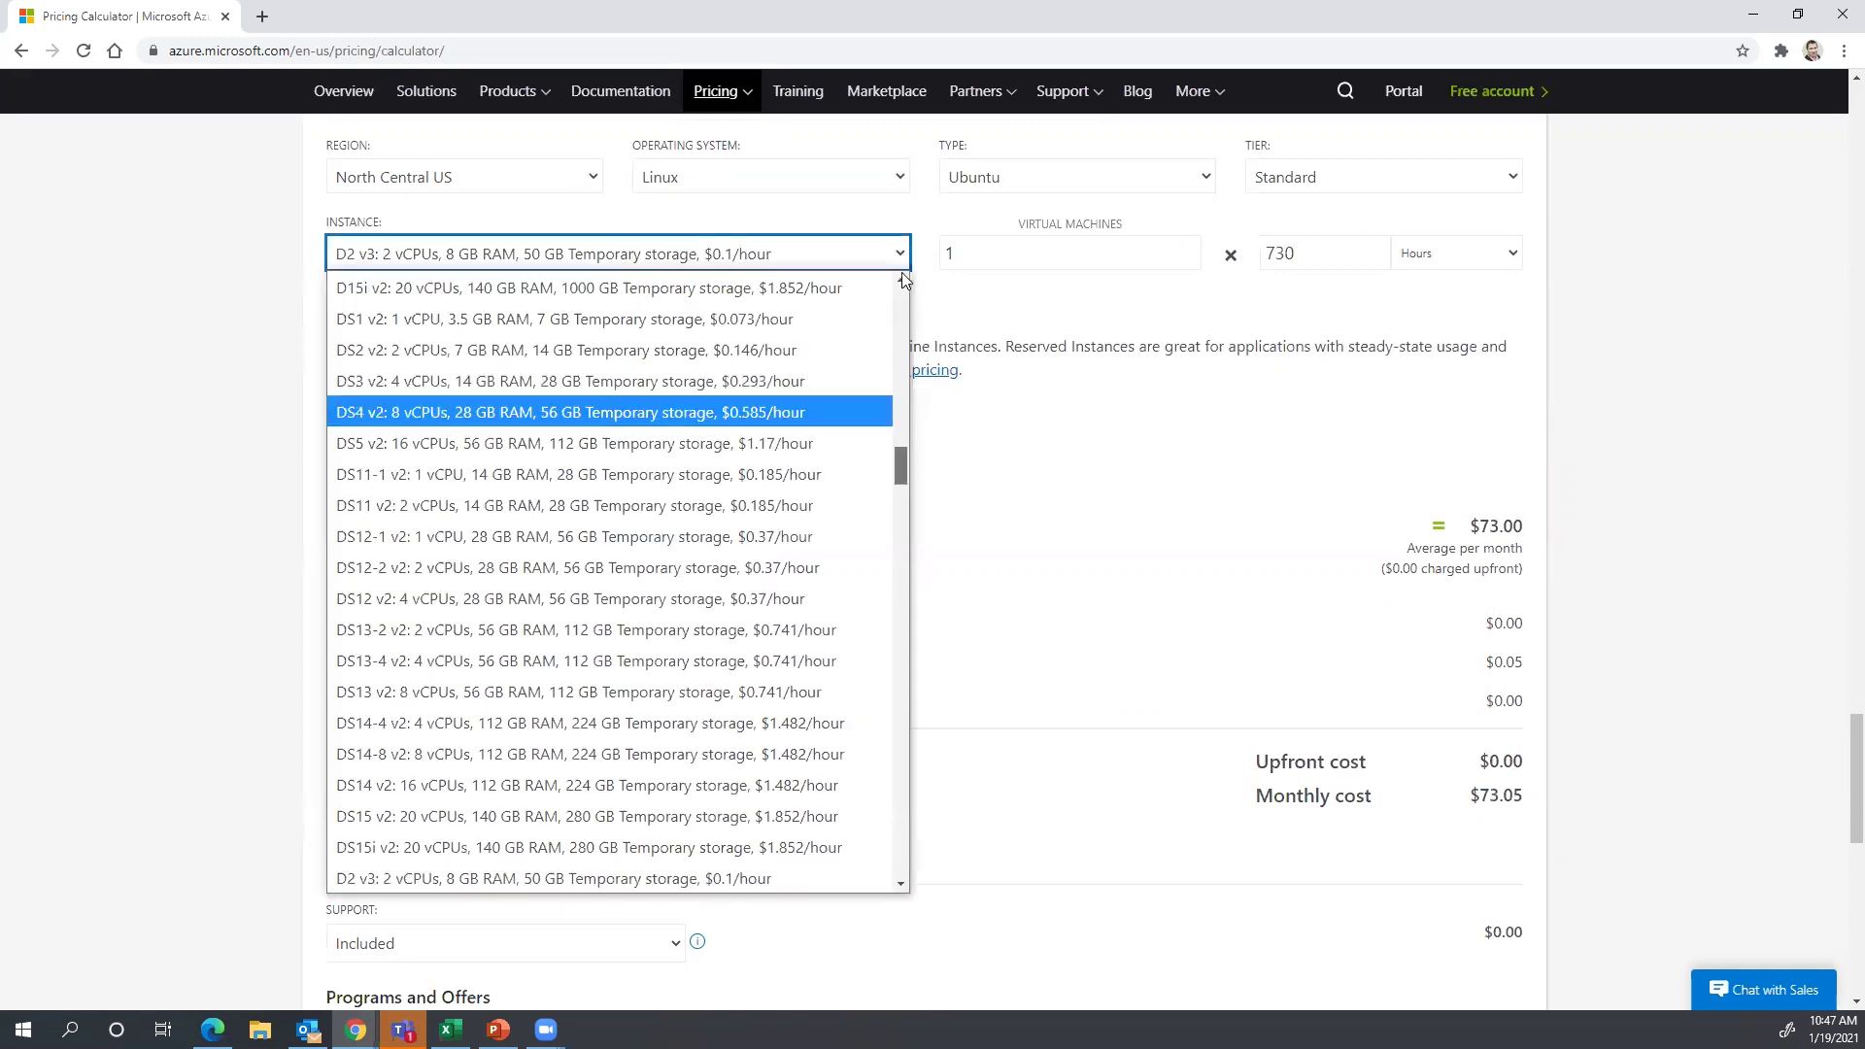
scroll(902, 280, "up", 15)
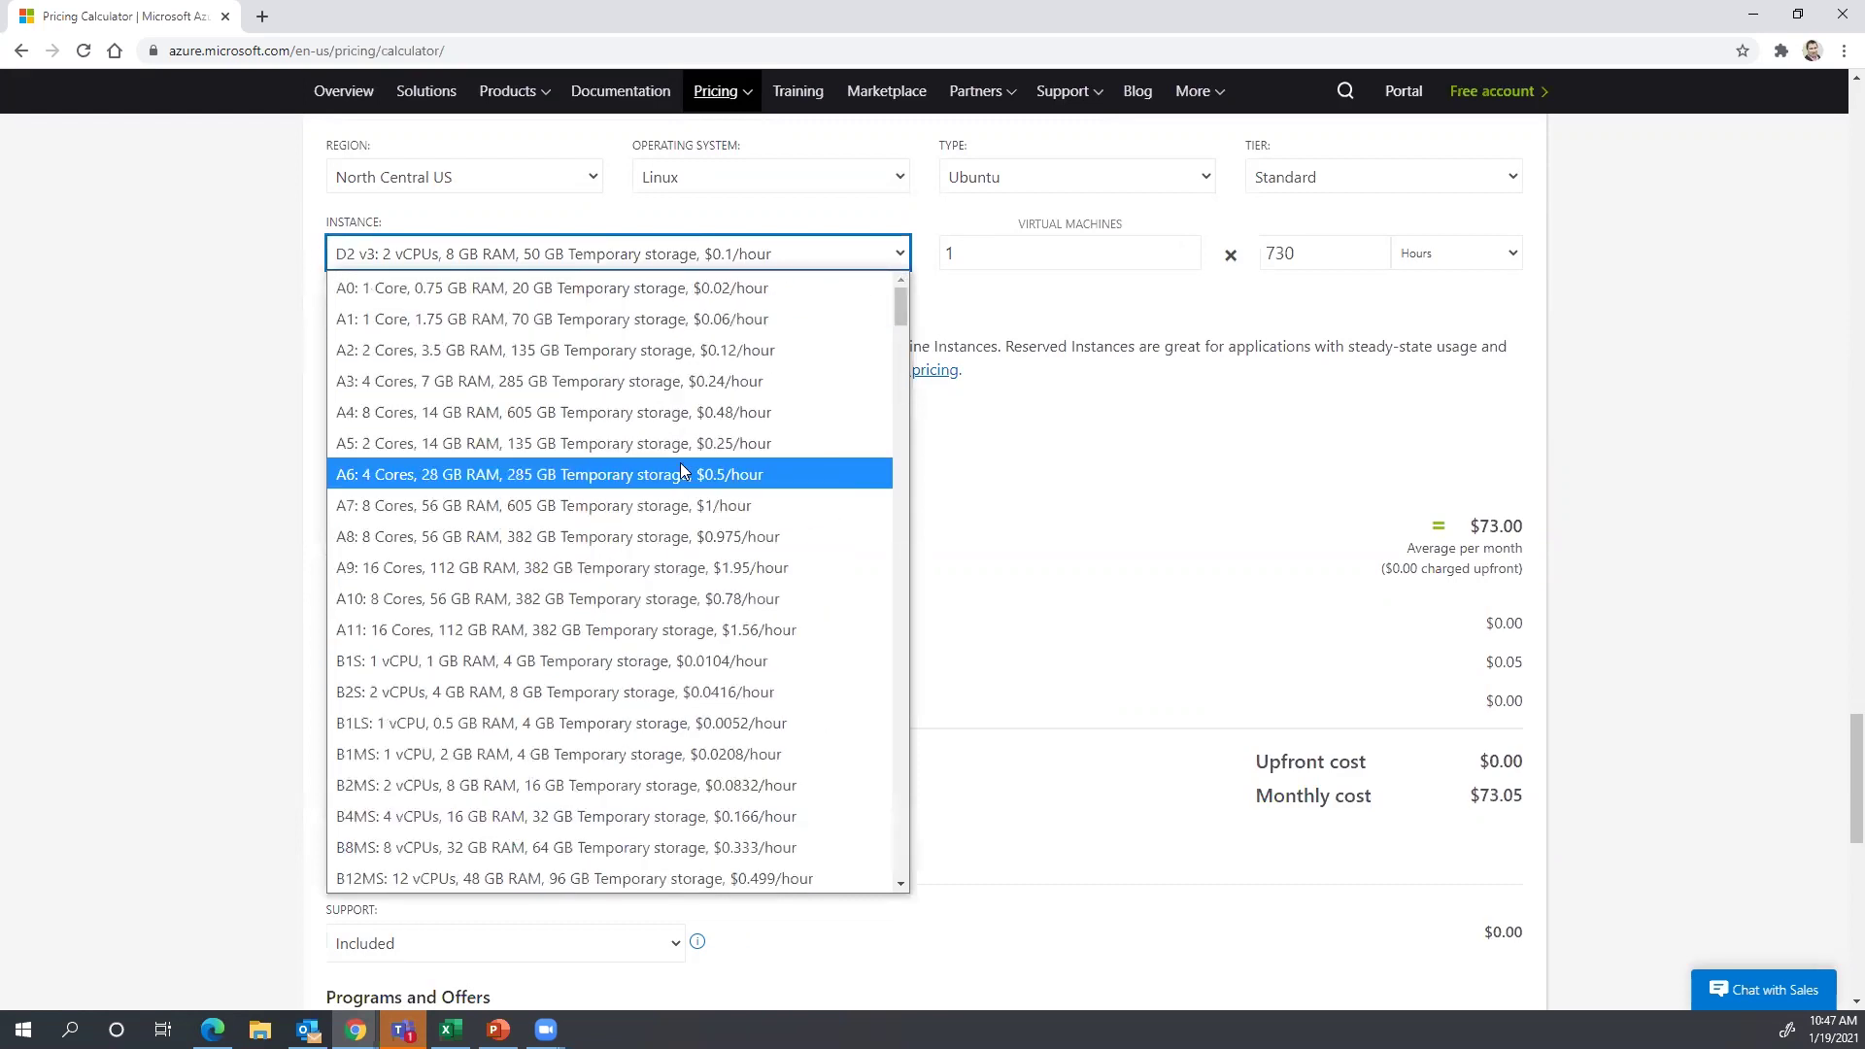
key("Down")
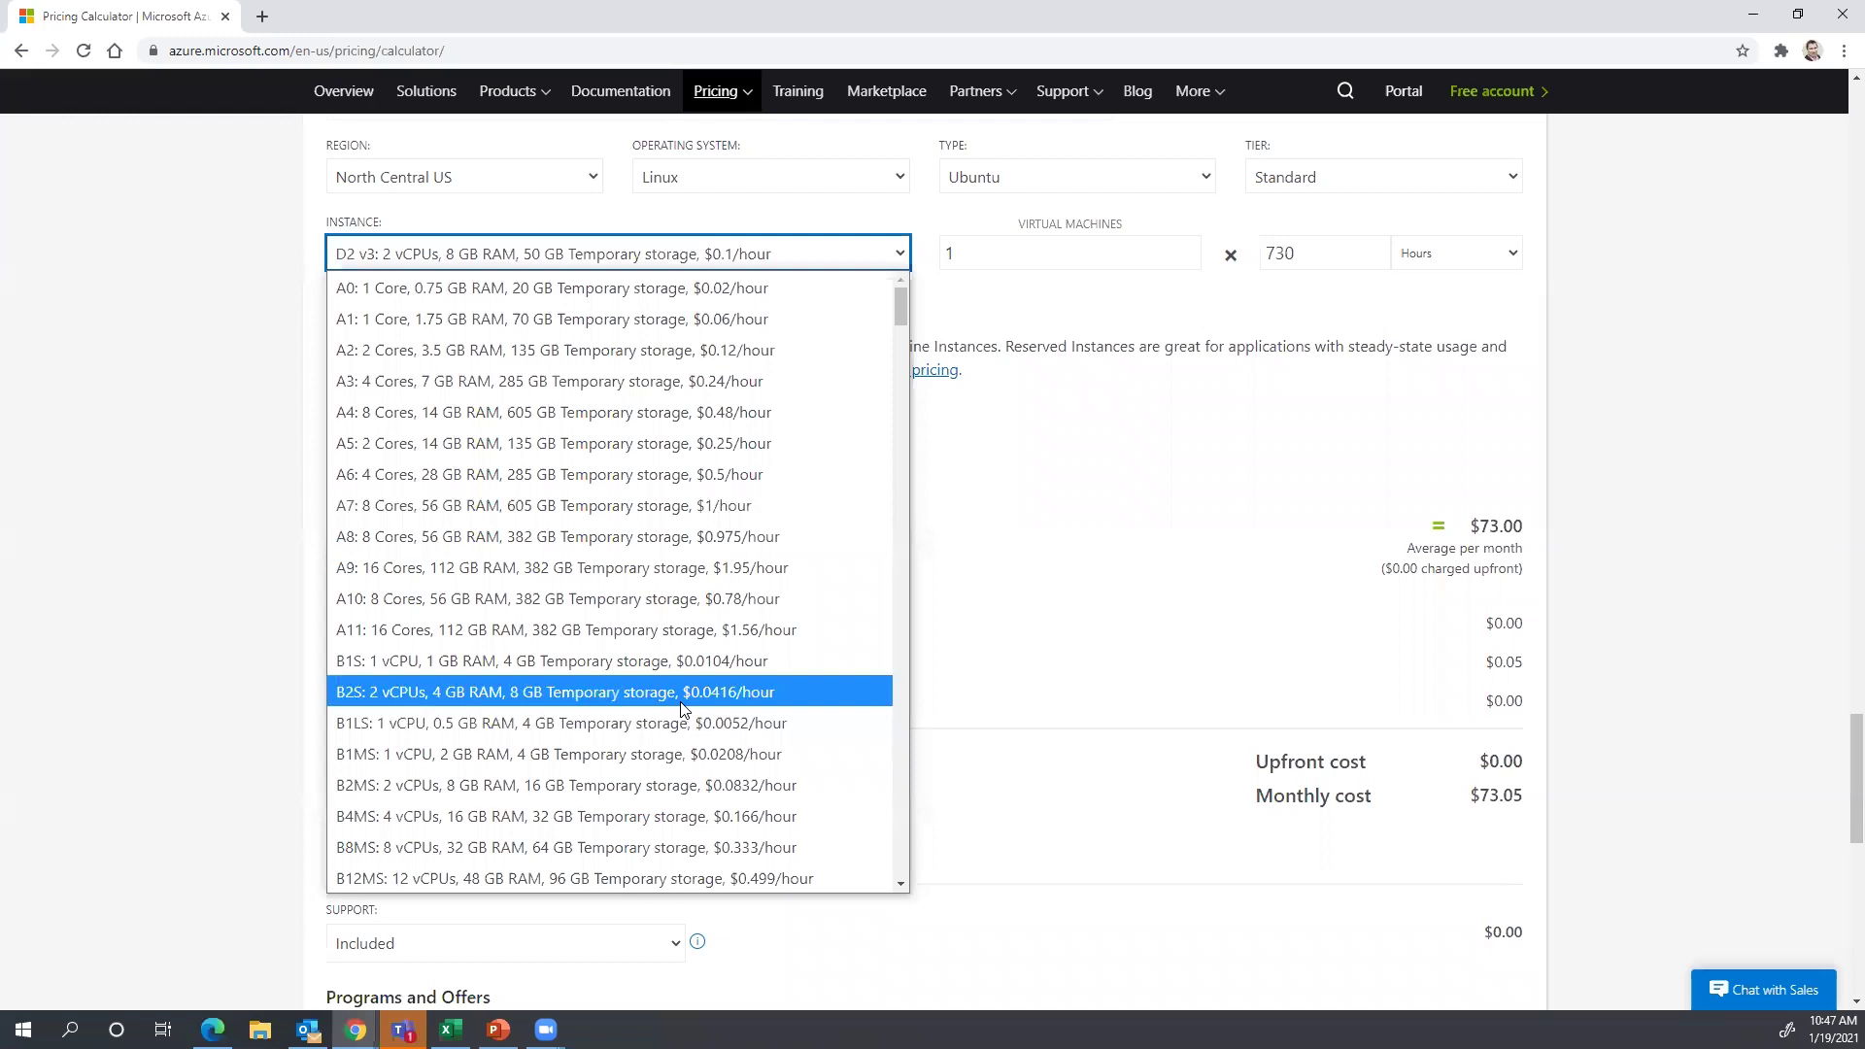
left_click(666, 787)
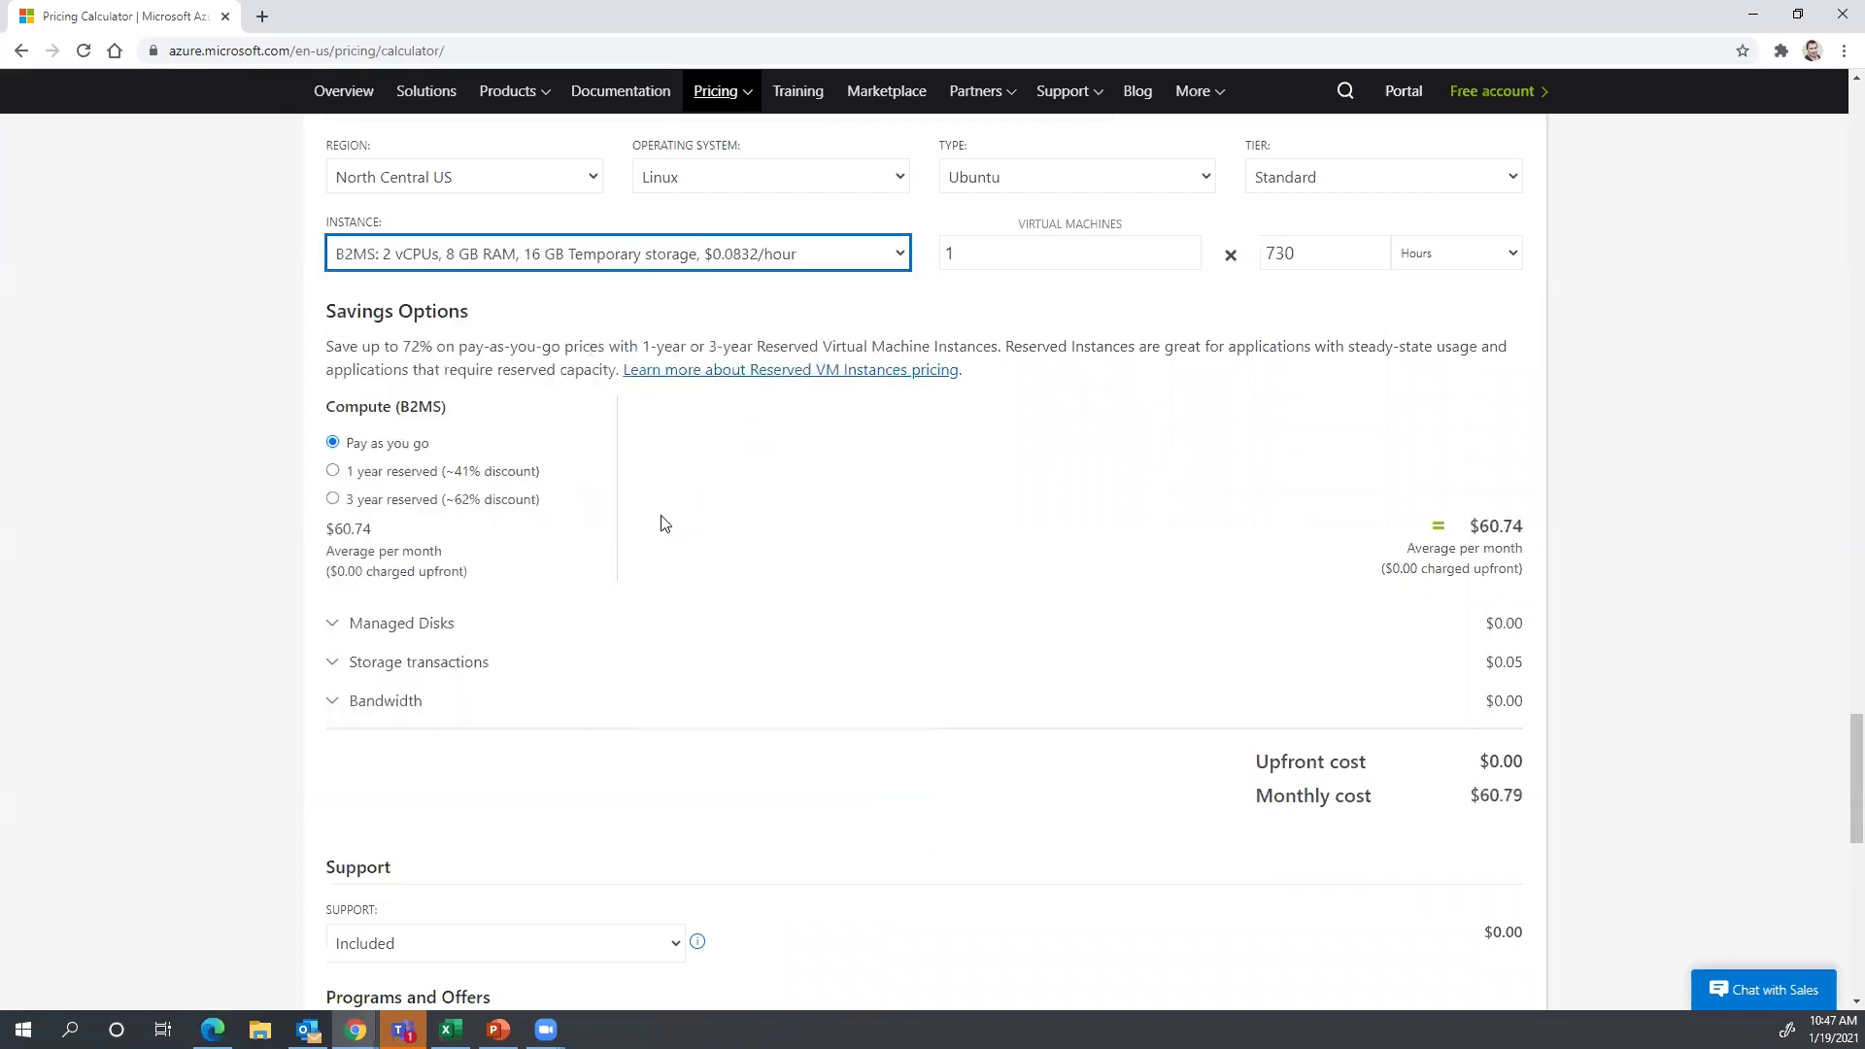
- Set the number of Linux virtual machines to 10 and apply the 3 year reserved compute option
double_click(1189, 248)
double_click(1190, 248)
double_click(1190, 248)
triple_click(1189, 248)
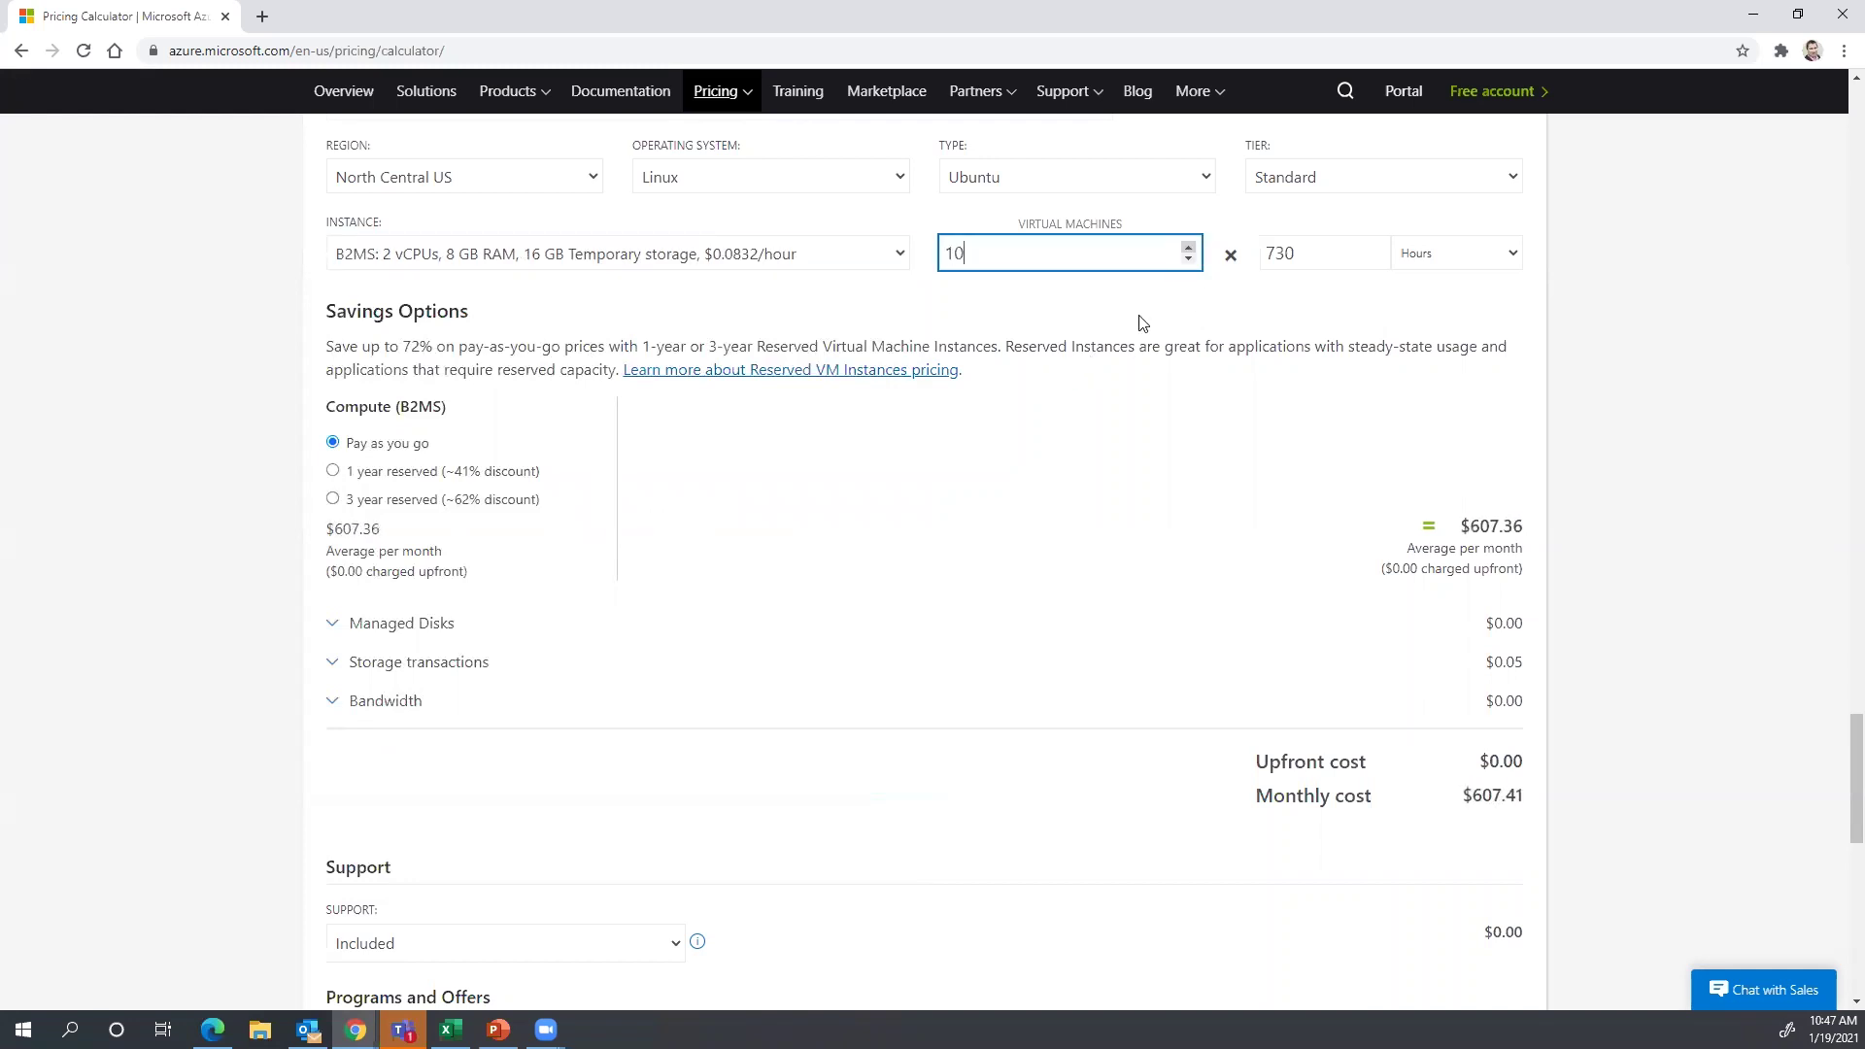
left_click(520, 500)
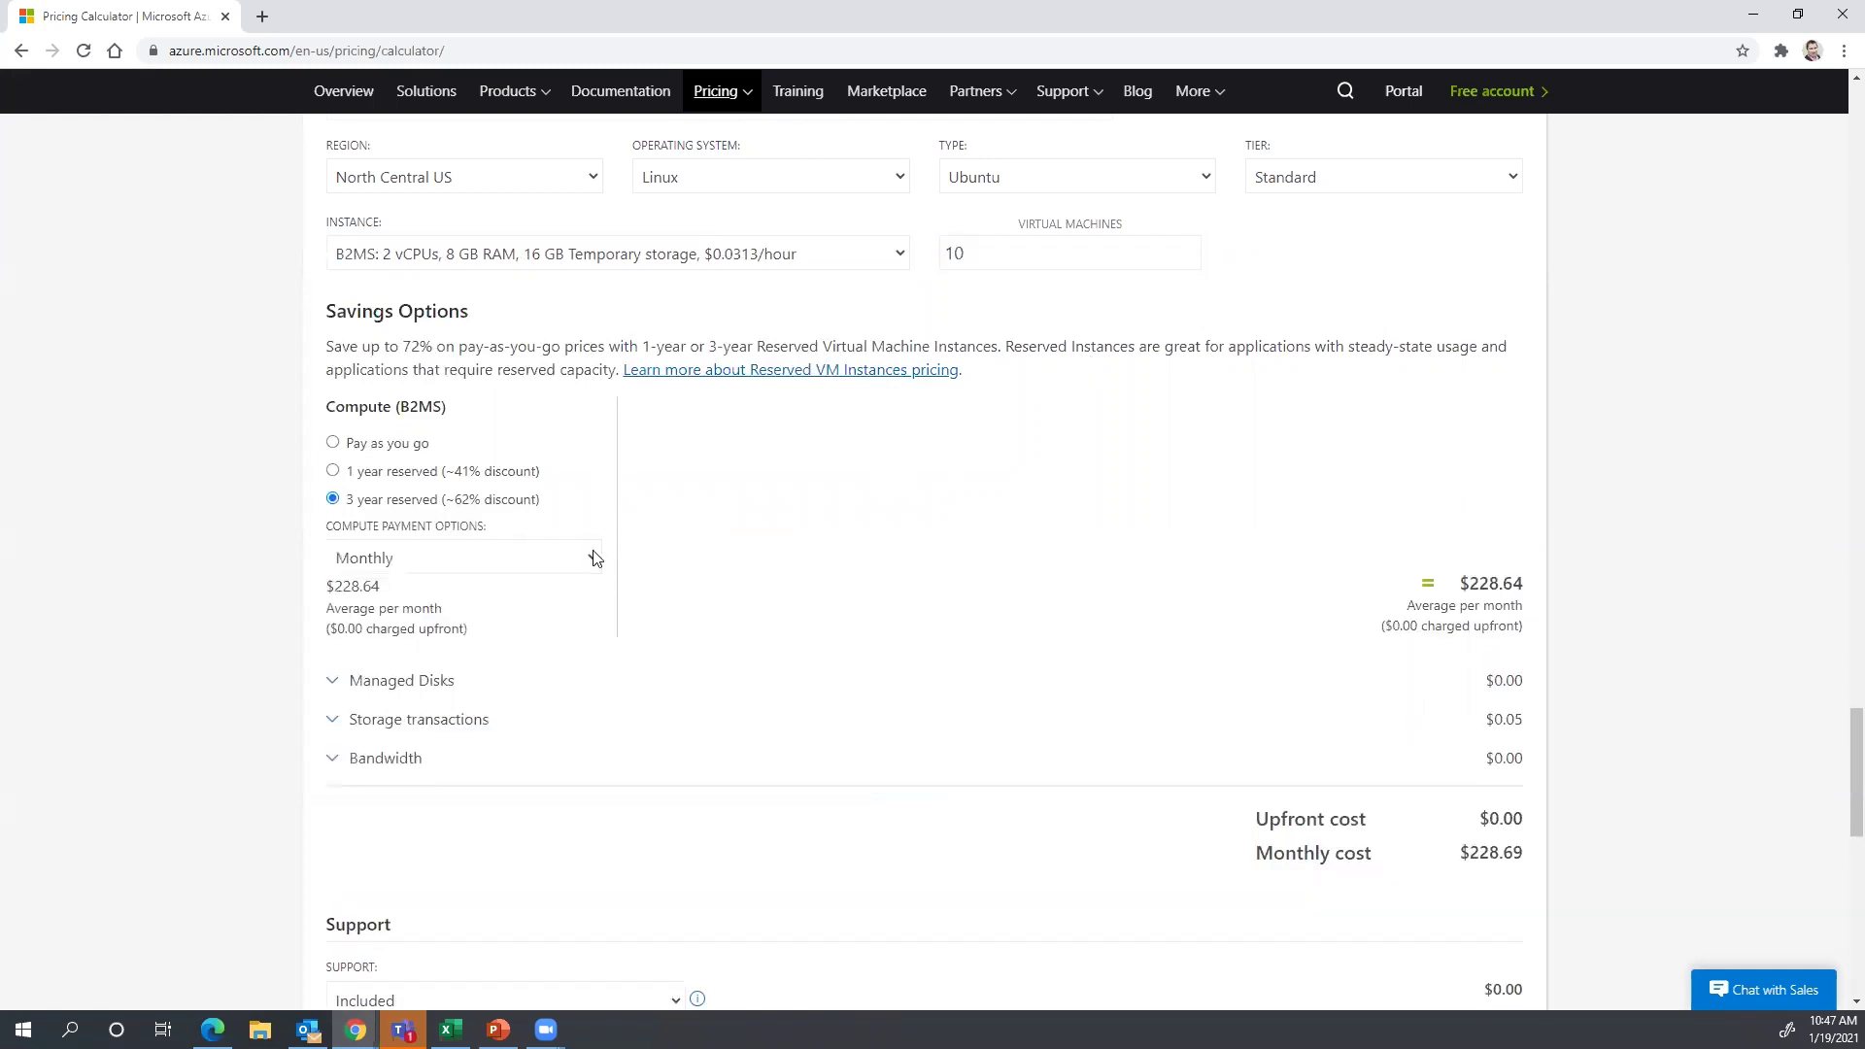
- Add one Standard SSD managed disk of size E10 (128 GiB) to the Linux virtual machines
left_click(437, 682)
left_click(522, 769)
left_click(503, 821)
left_click(578, 828)
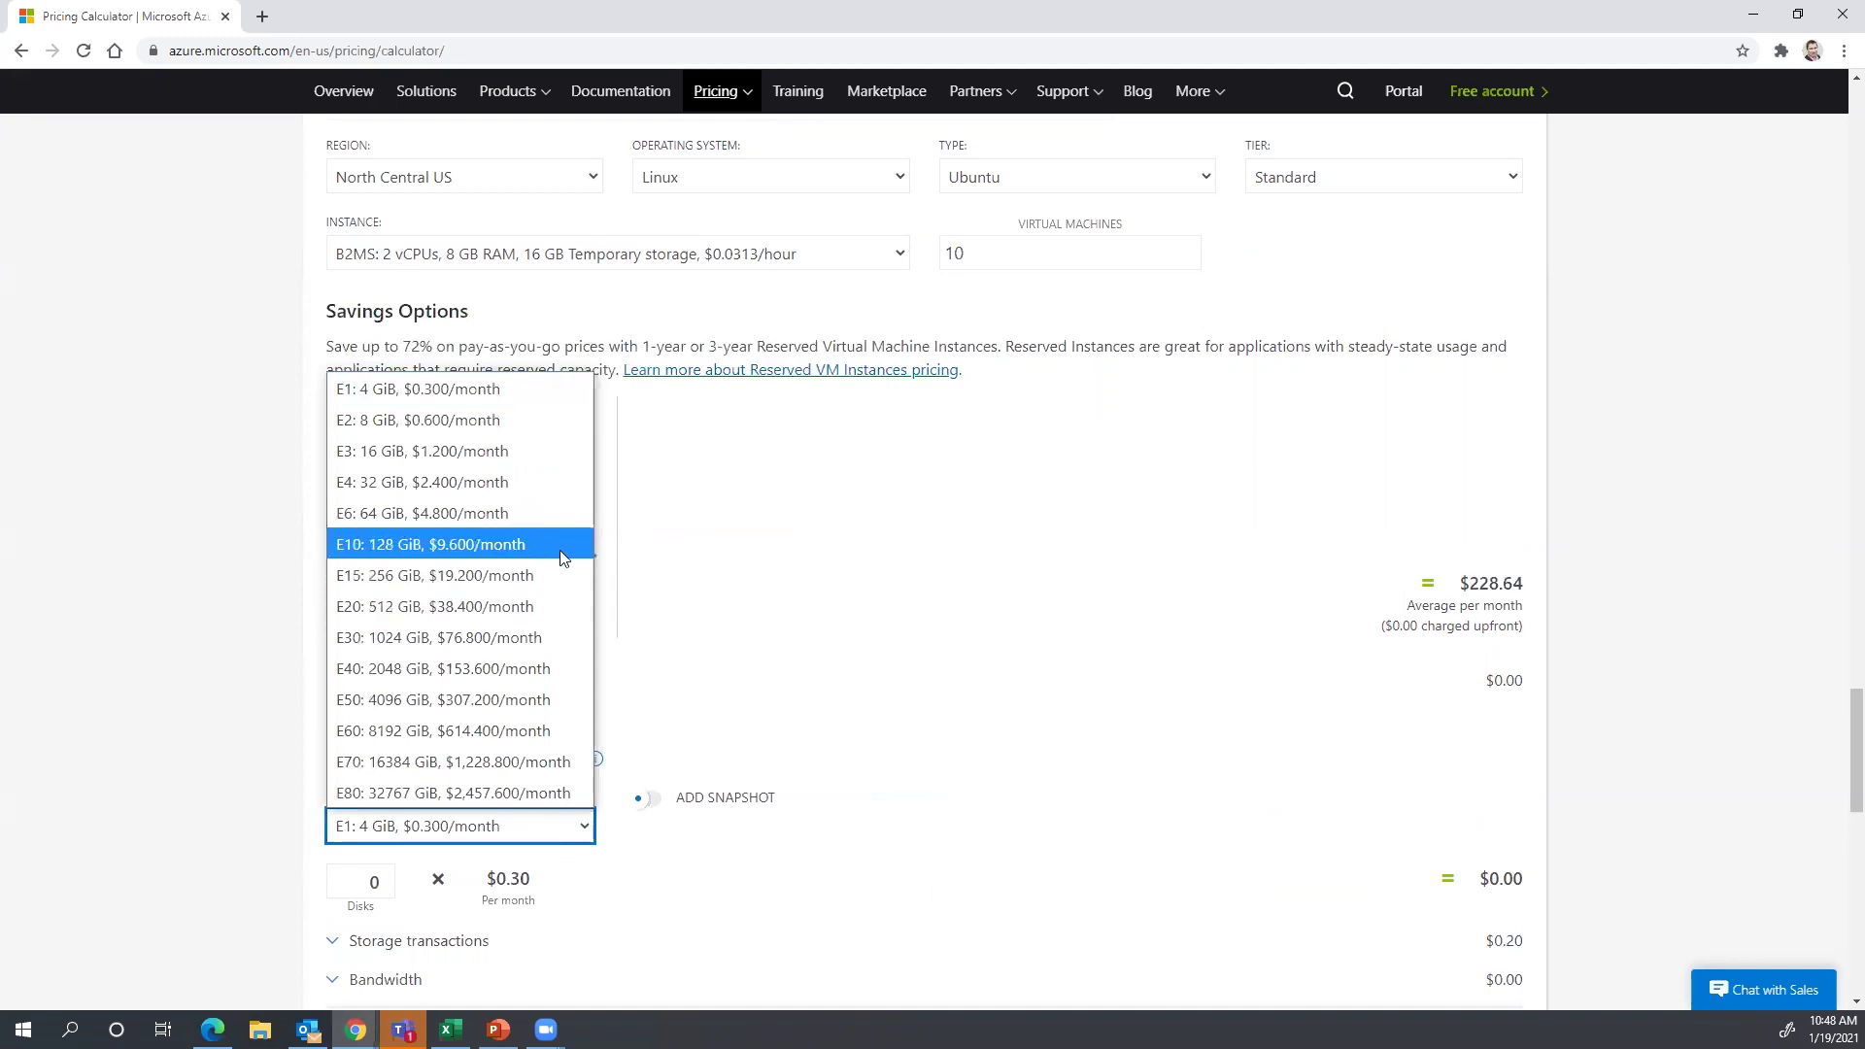
left_click(563, 545)
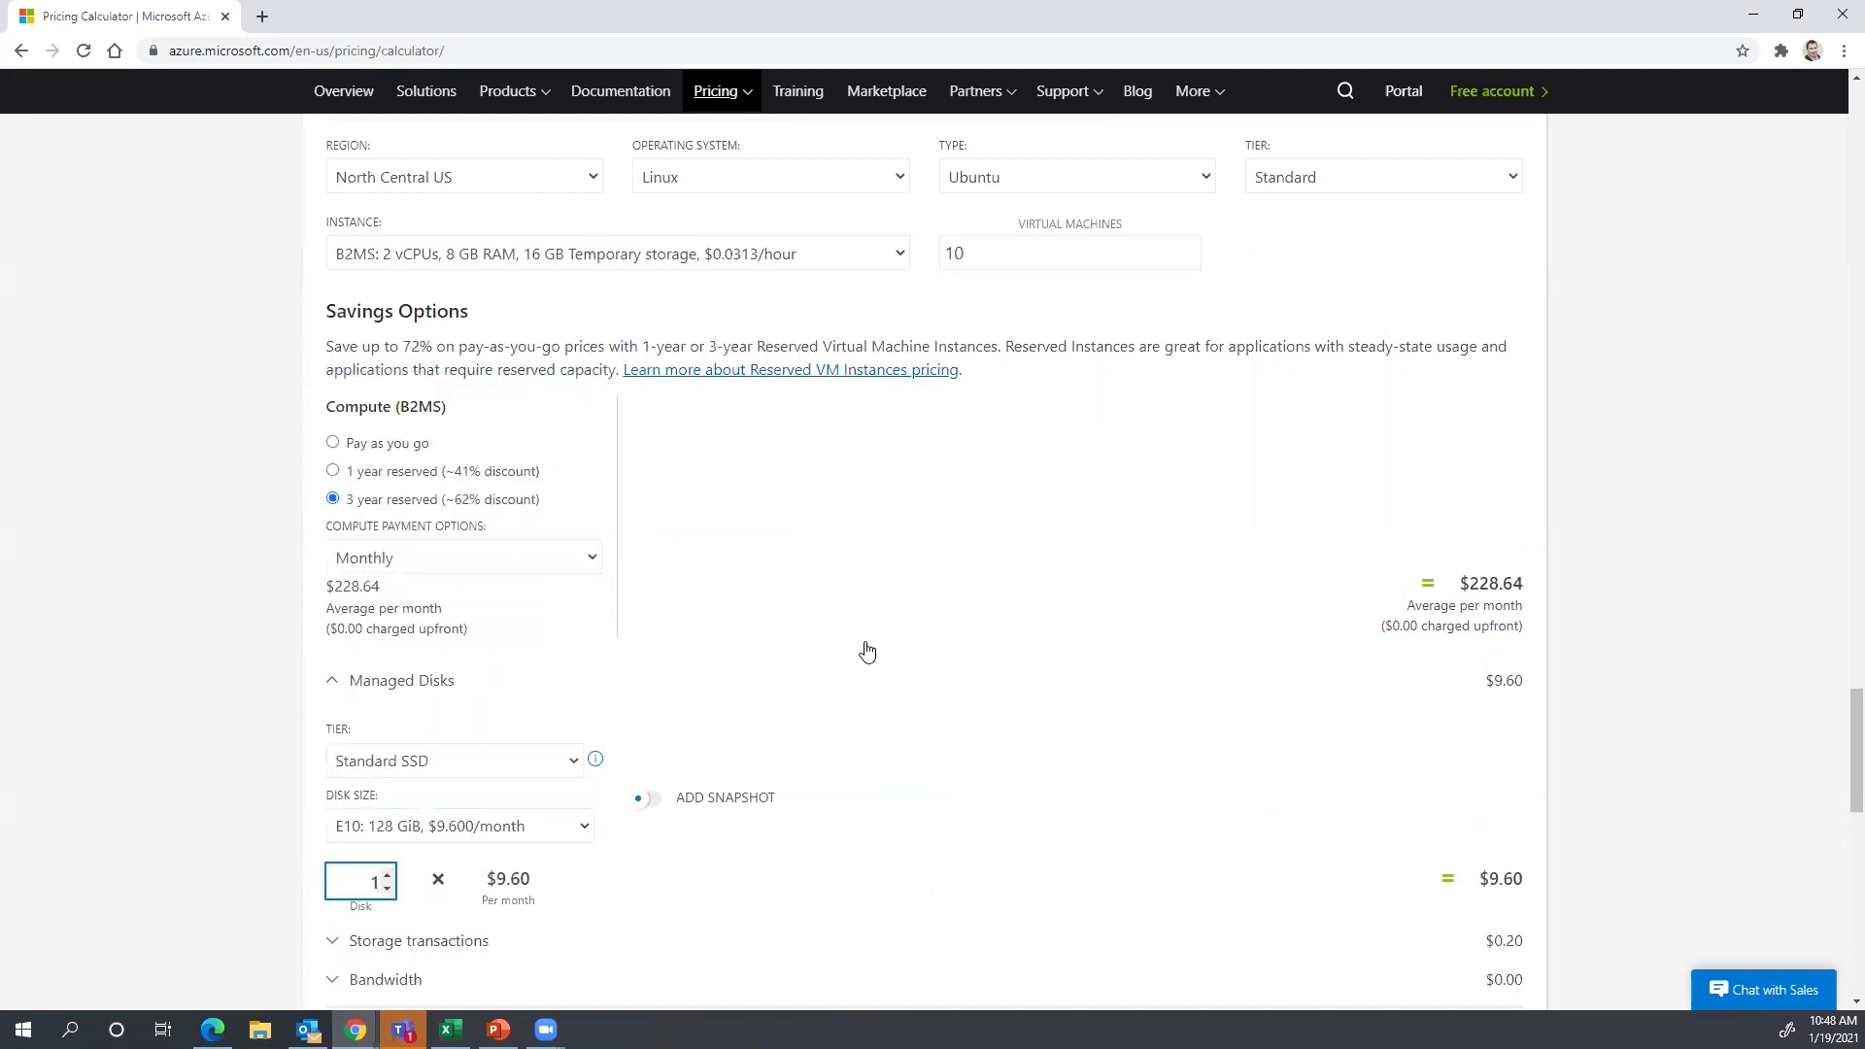
- Review the Linux virtual machines' configuration and monthly cost along with the estimated monthly cost of the whole estimate
scroll(866, 649, "down", 2)
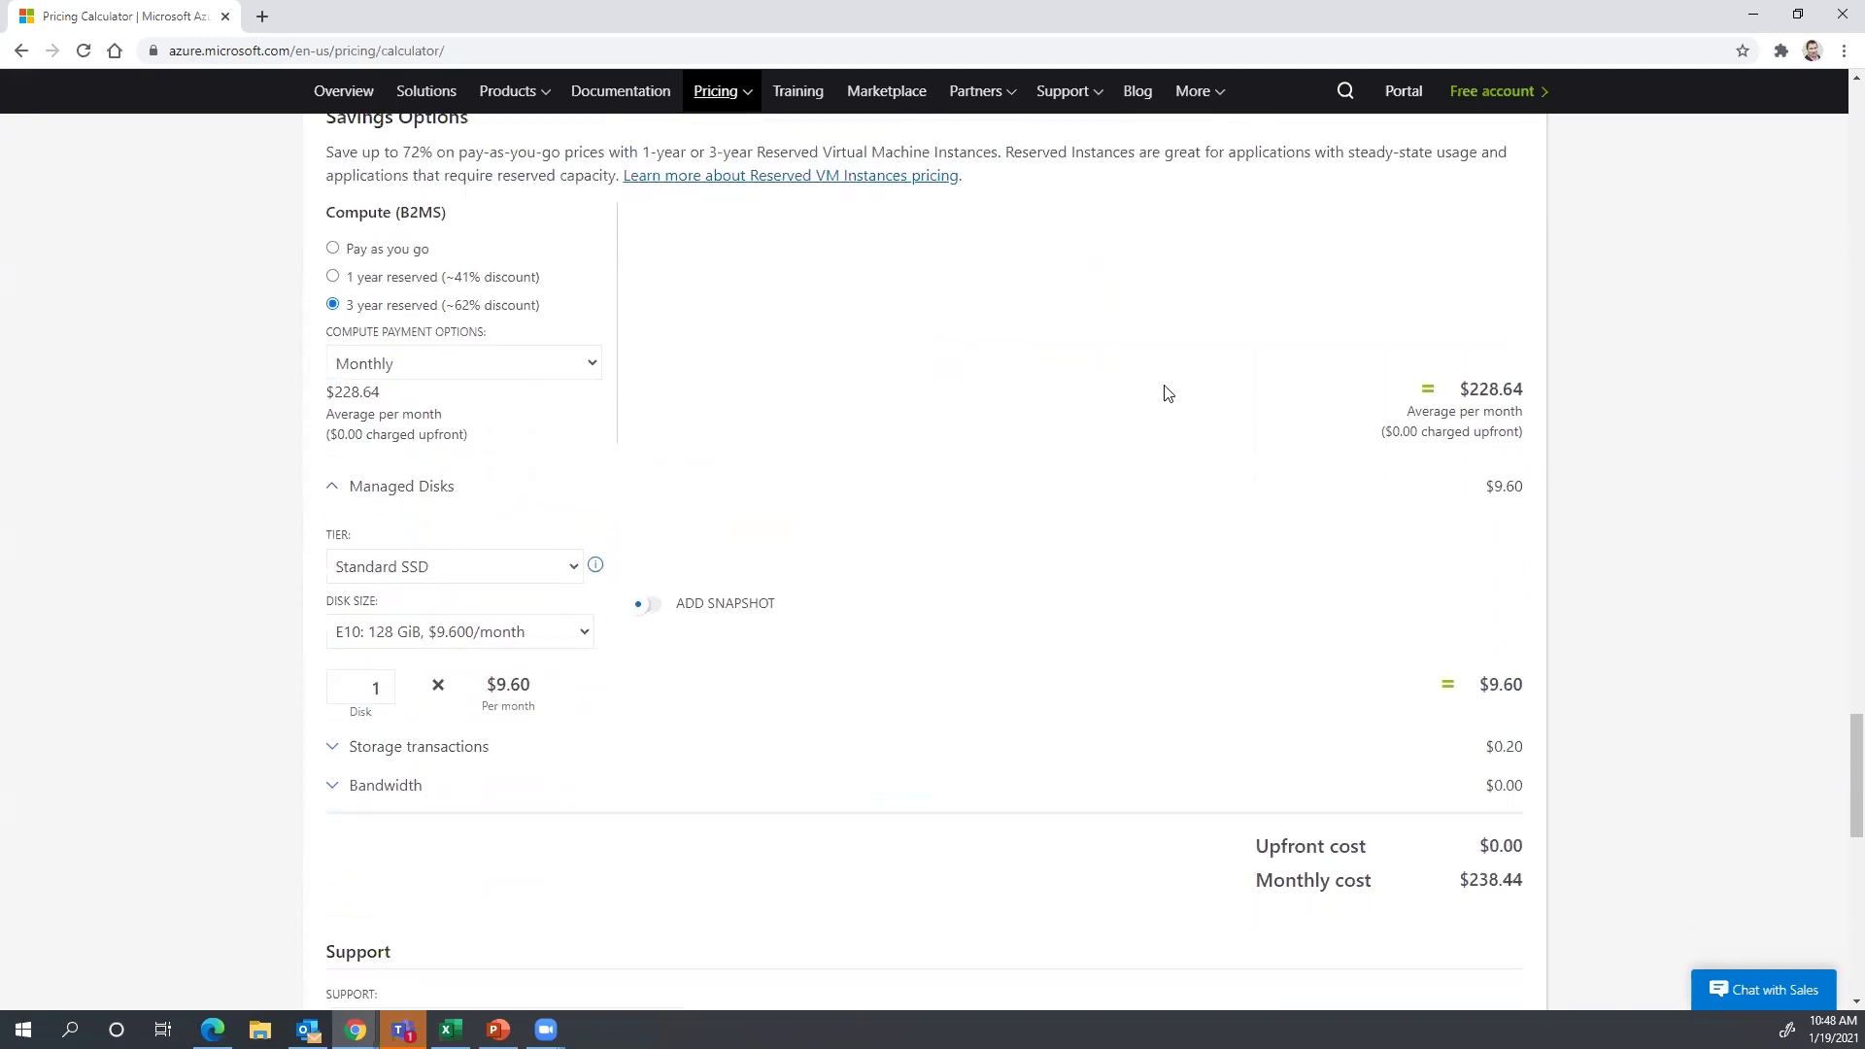
scroll(1113, 612, "down", 2)
scroll(1120, 595, "down", 8)
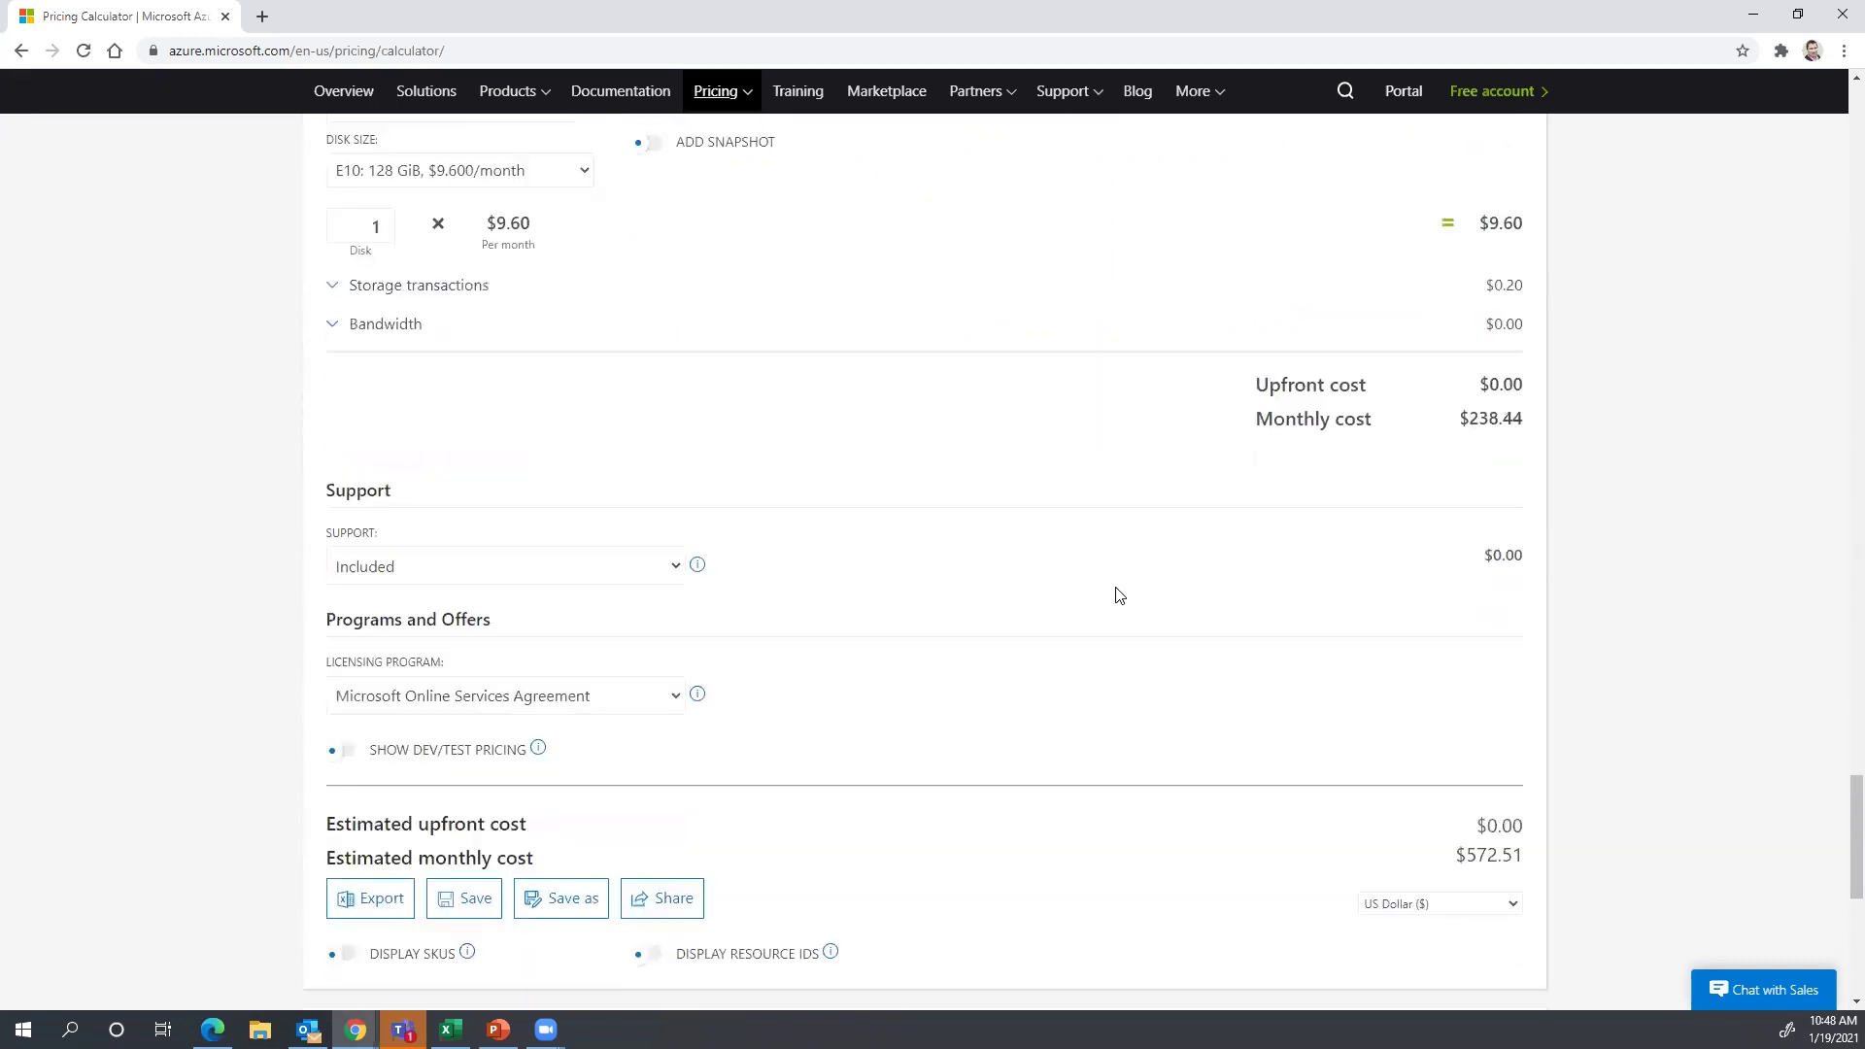
scroll(1205, 554, "up", 12)
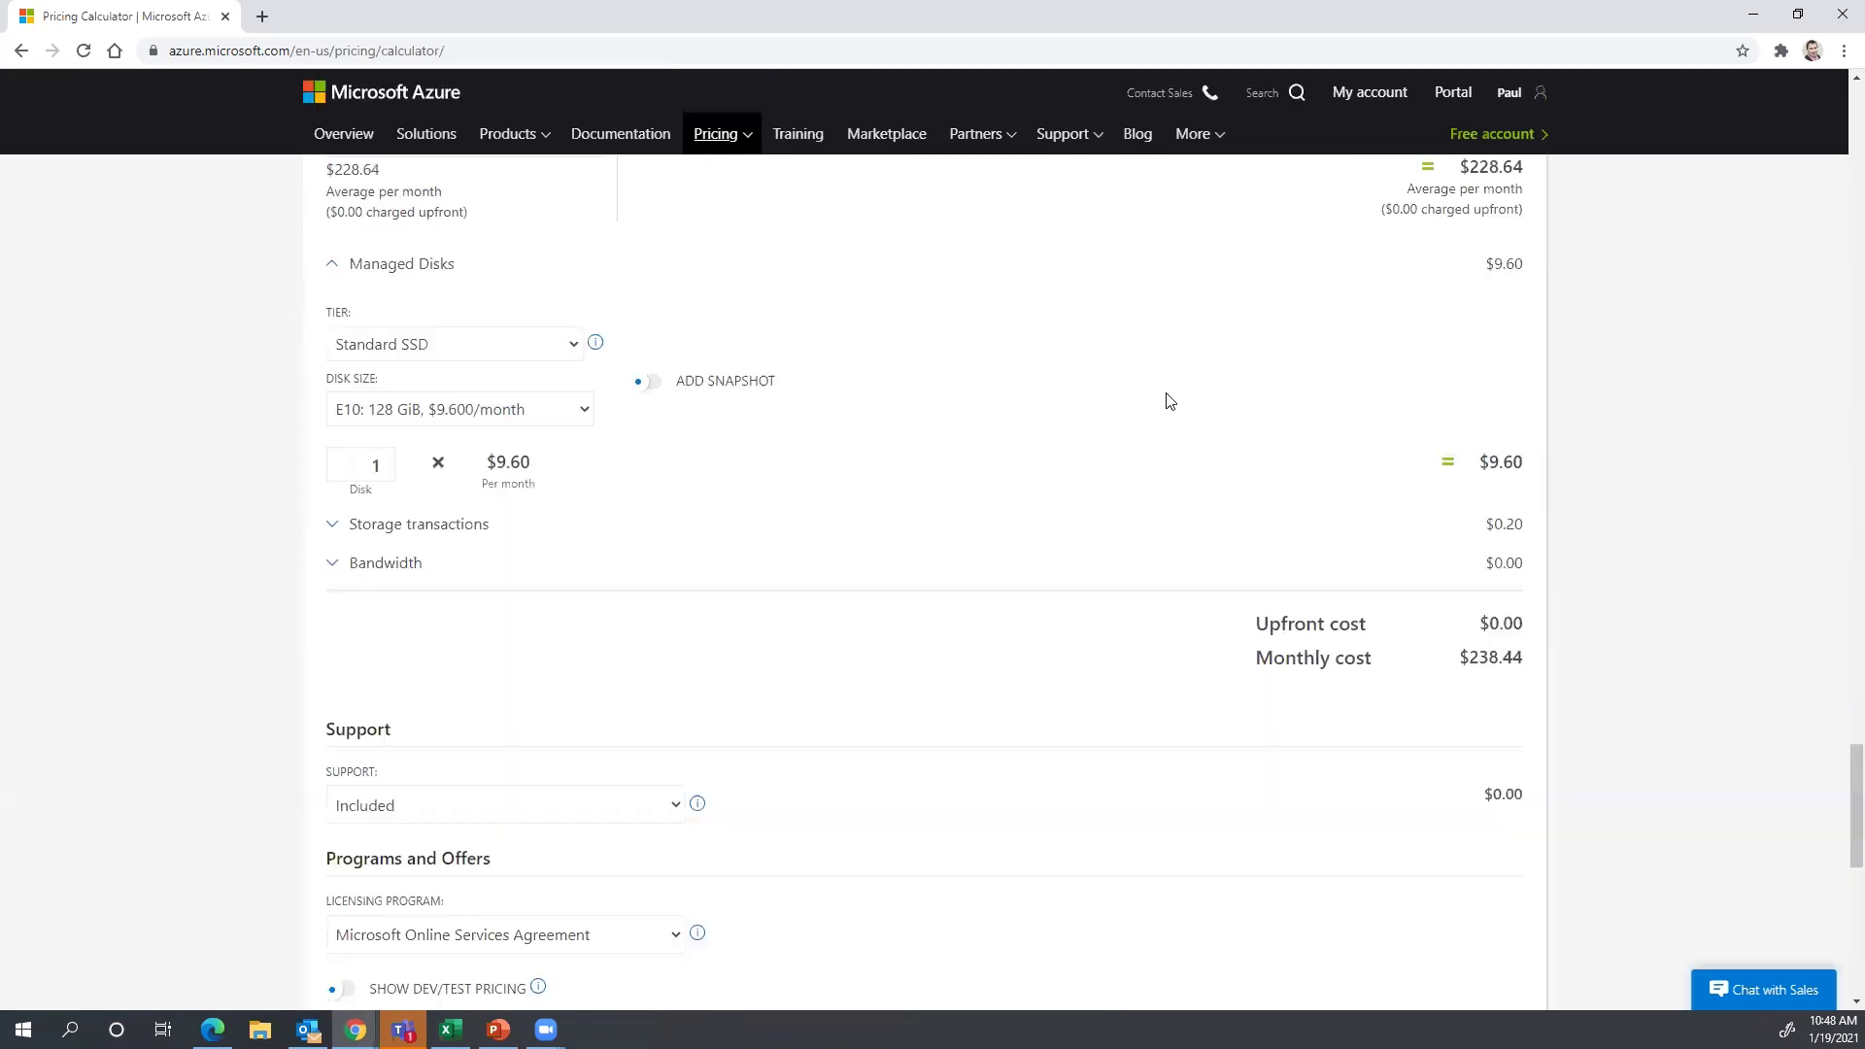
scroll(1069, 583, "up", 2)
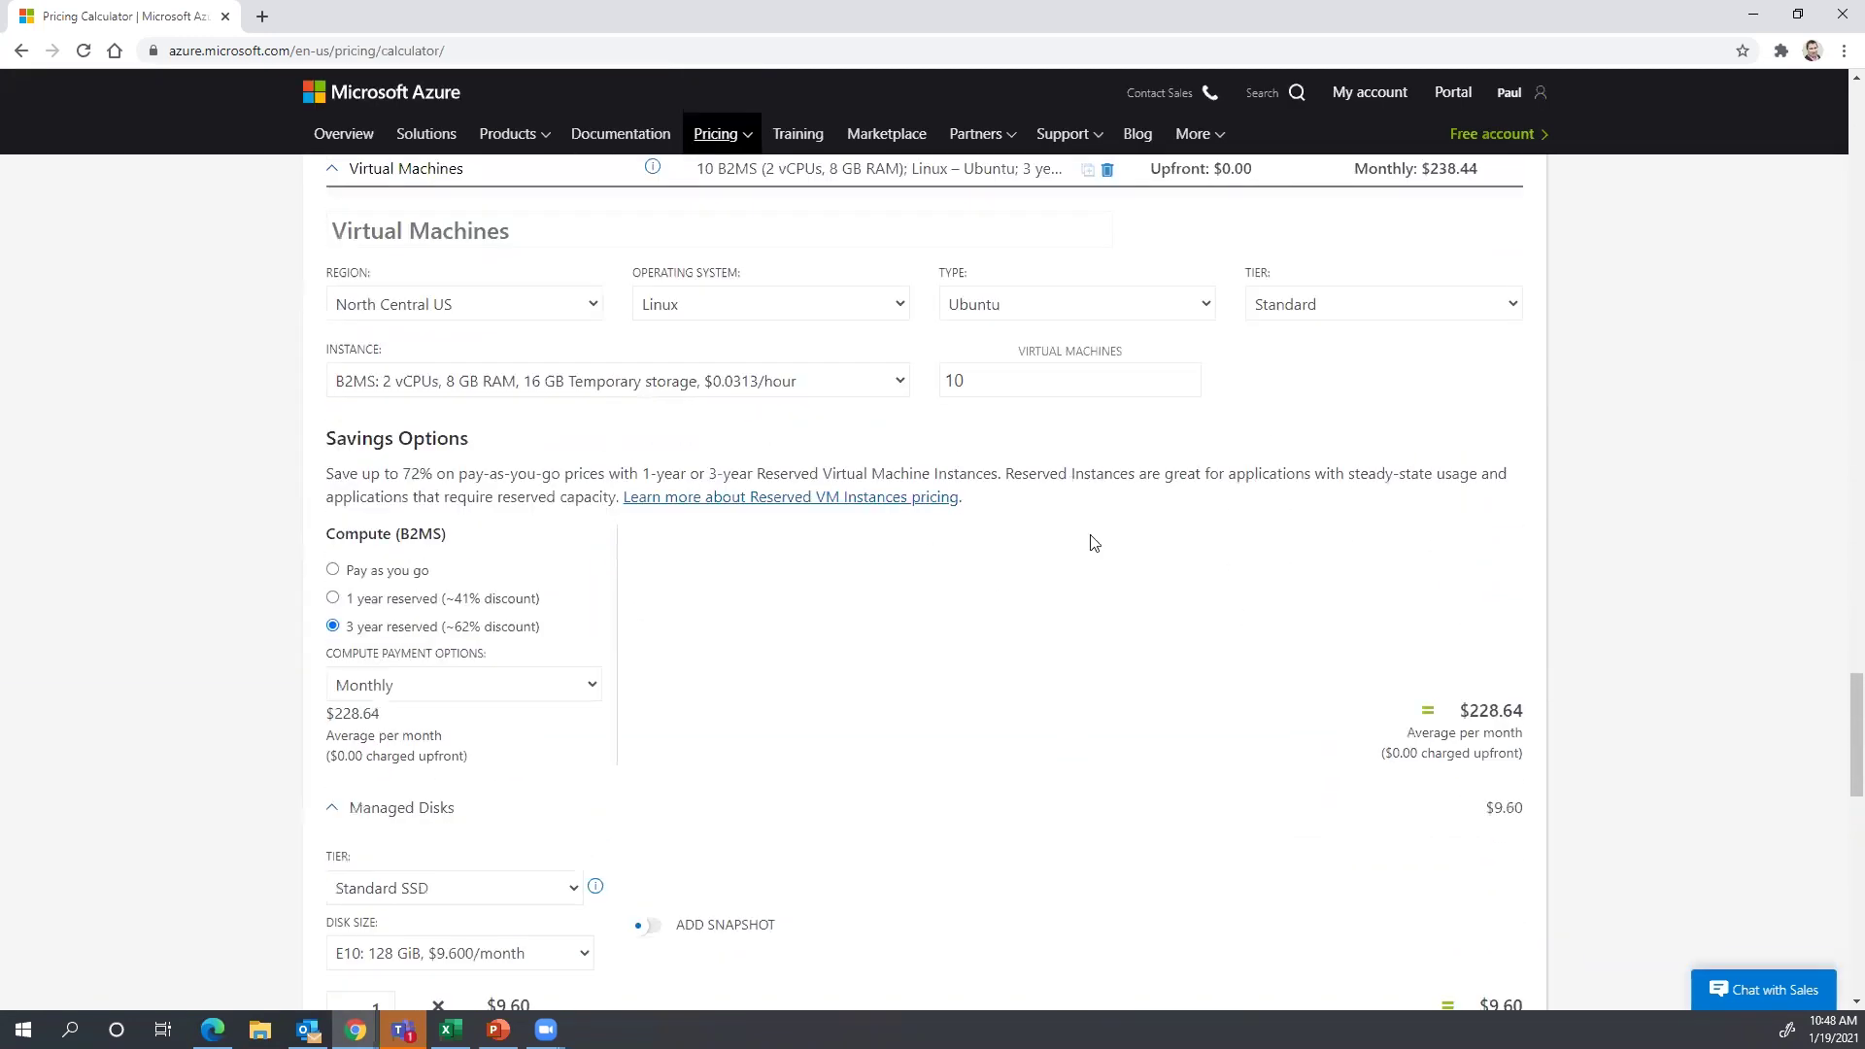
scroll(1165, 757, "down", 8)
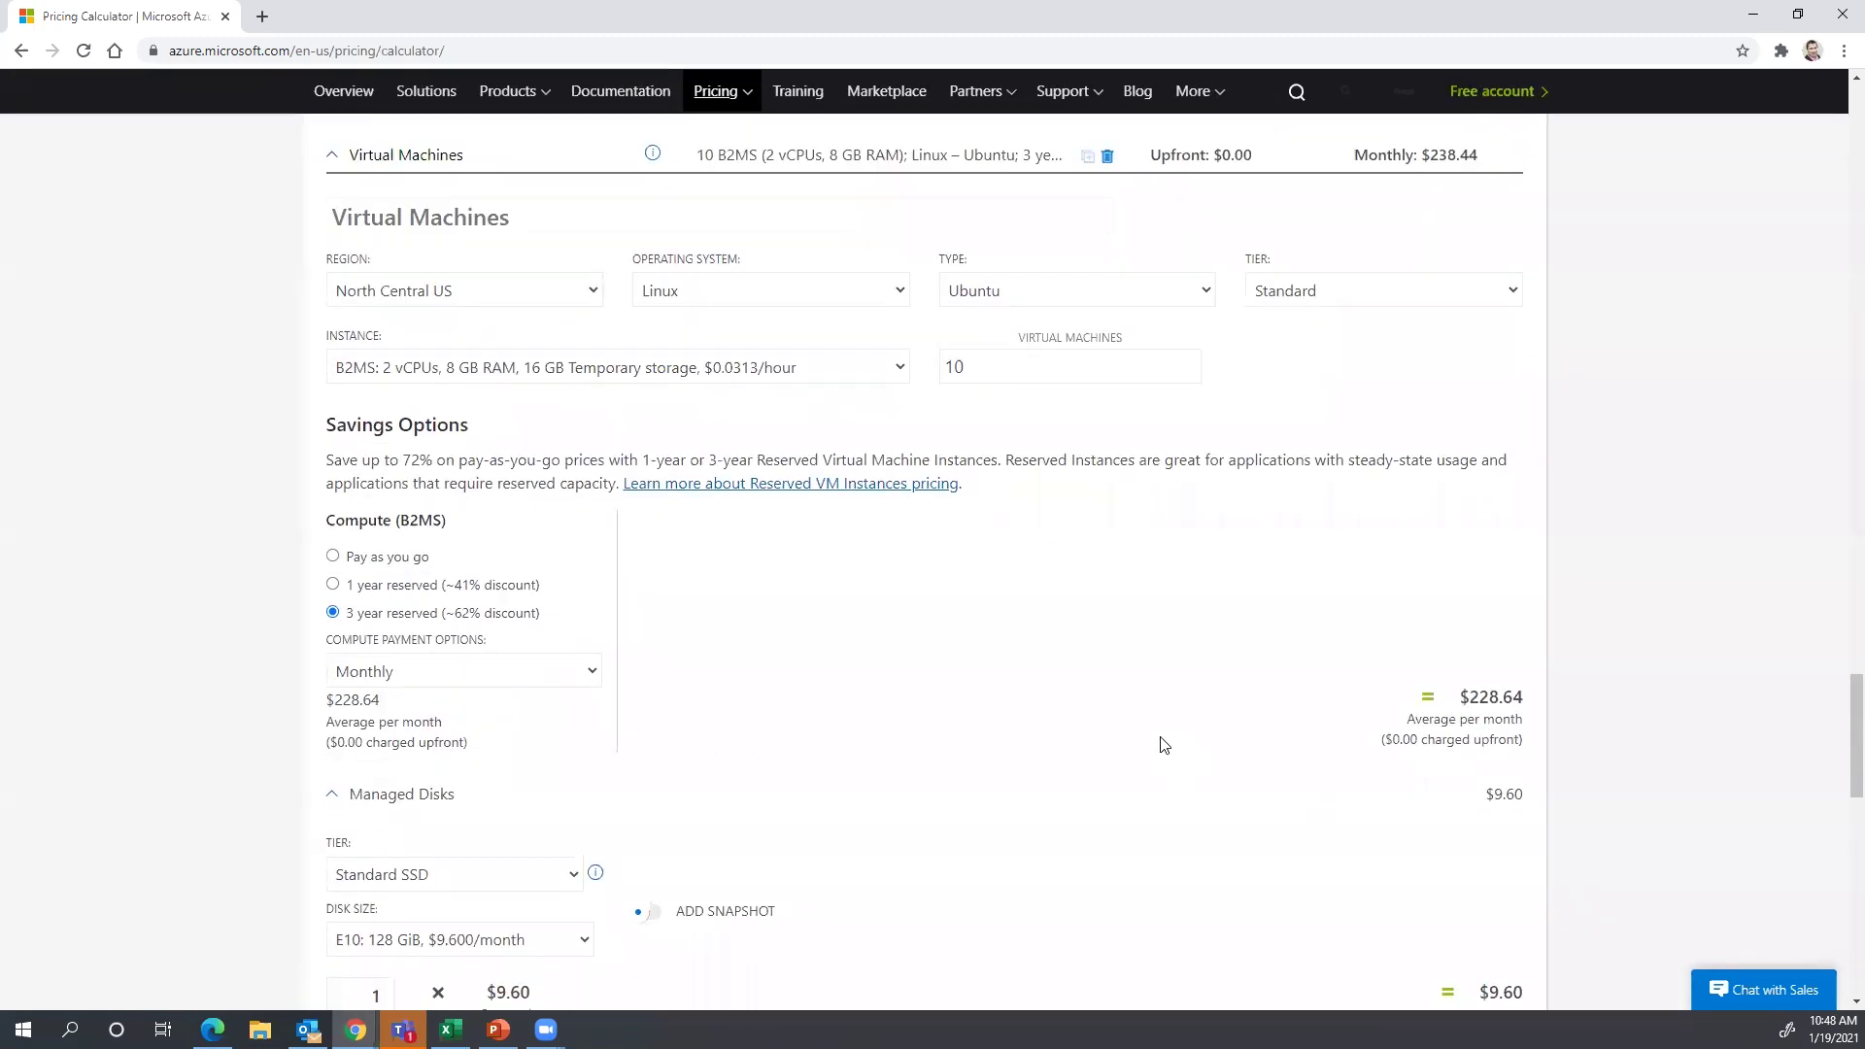
scroll(1160, 730, "down", 3)
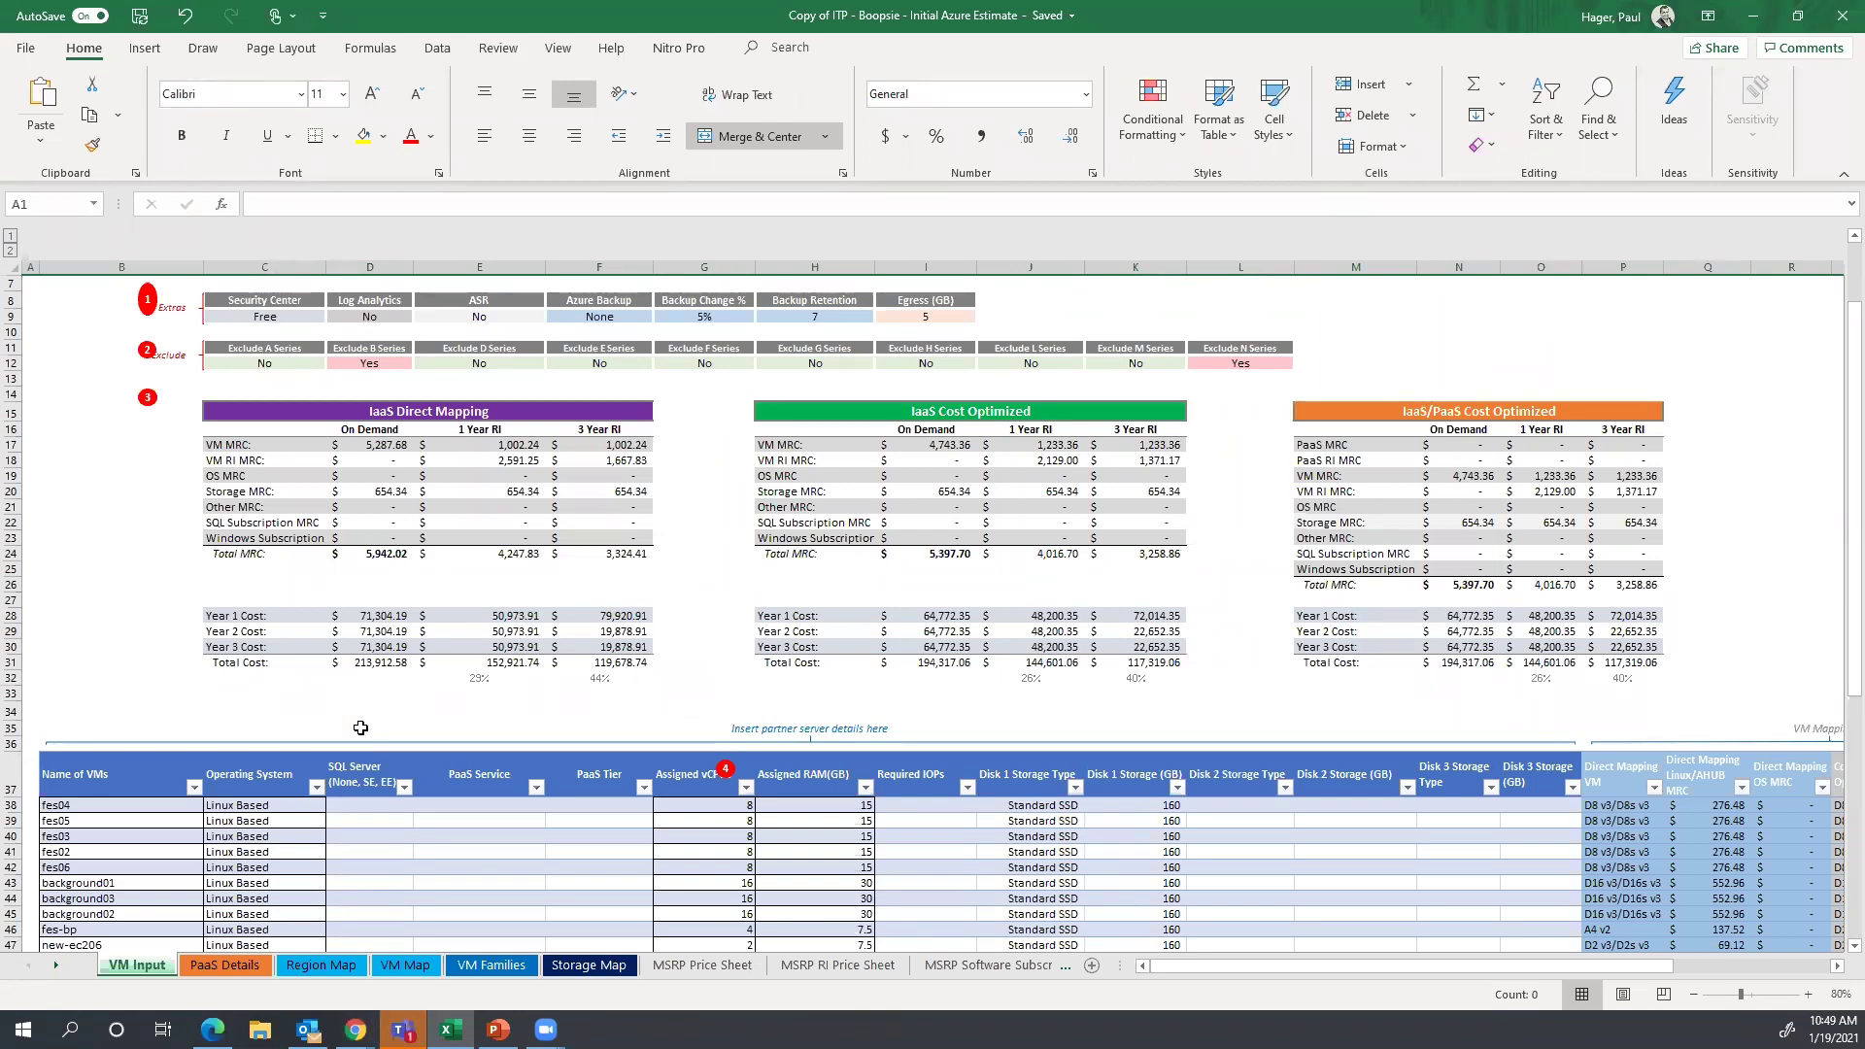
- In the Excel workbook's VM Input sheet, examine the server list's VM names, assigned vCPUs and assigned RAM
scroll(361, 728, "down", 1)
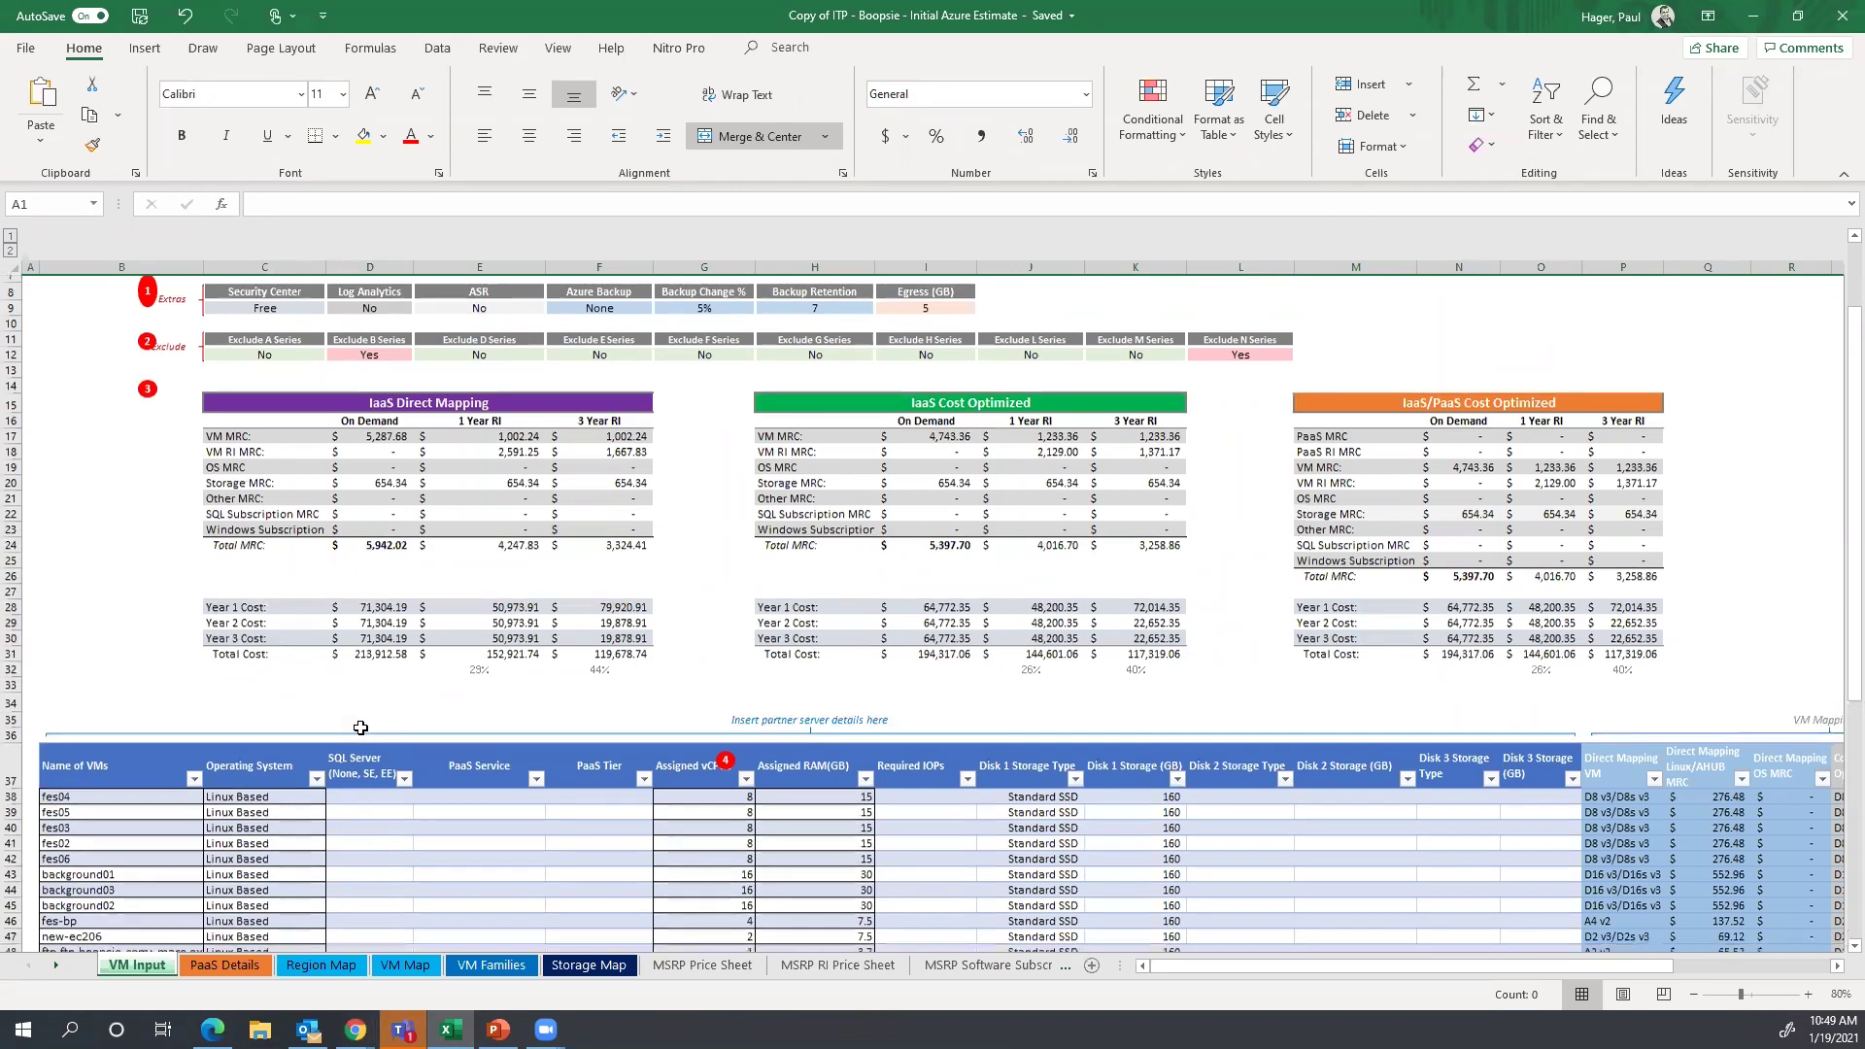
scroll(361, 727, "down", 10)
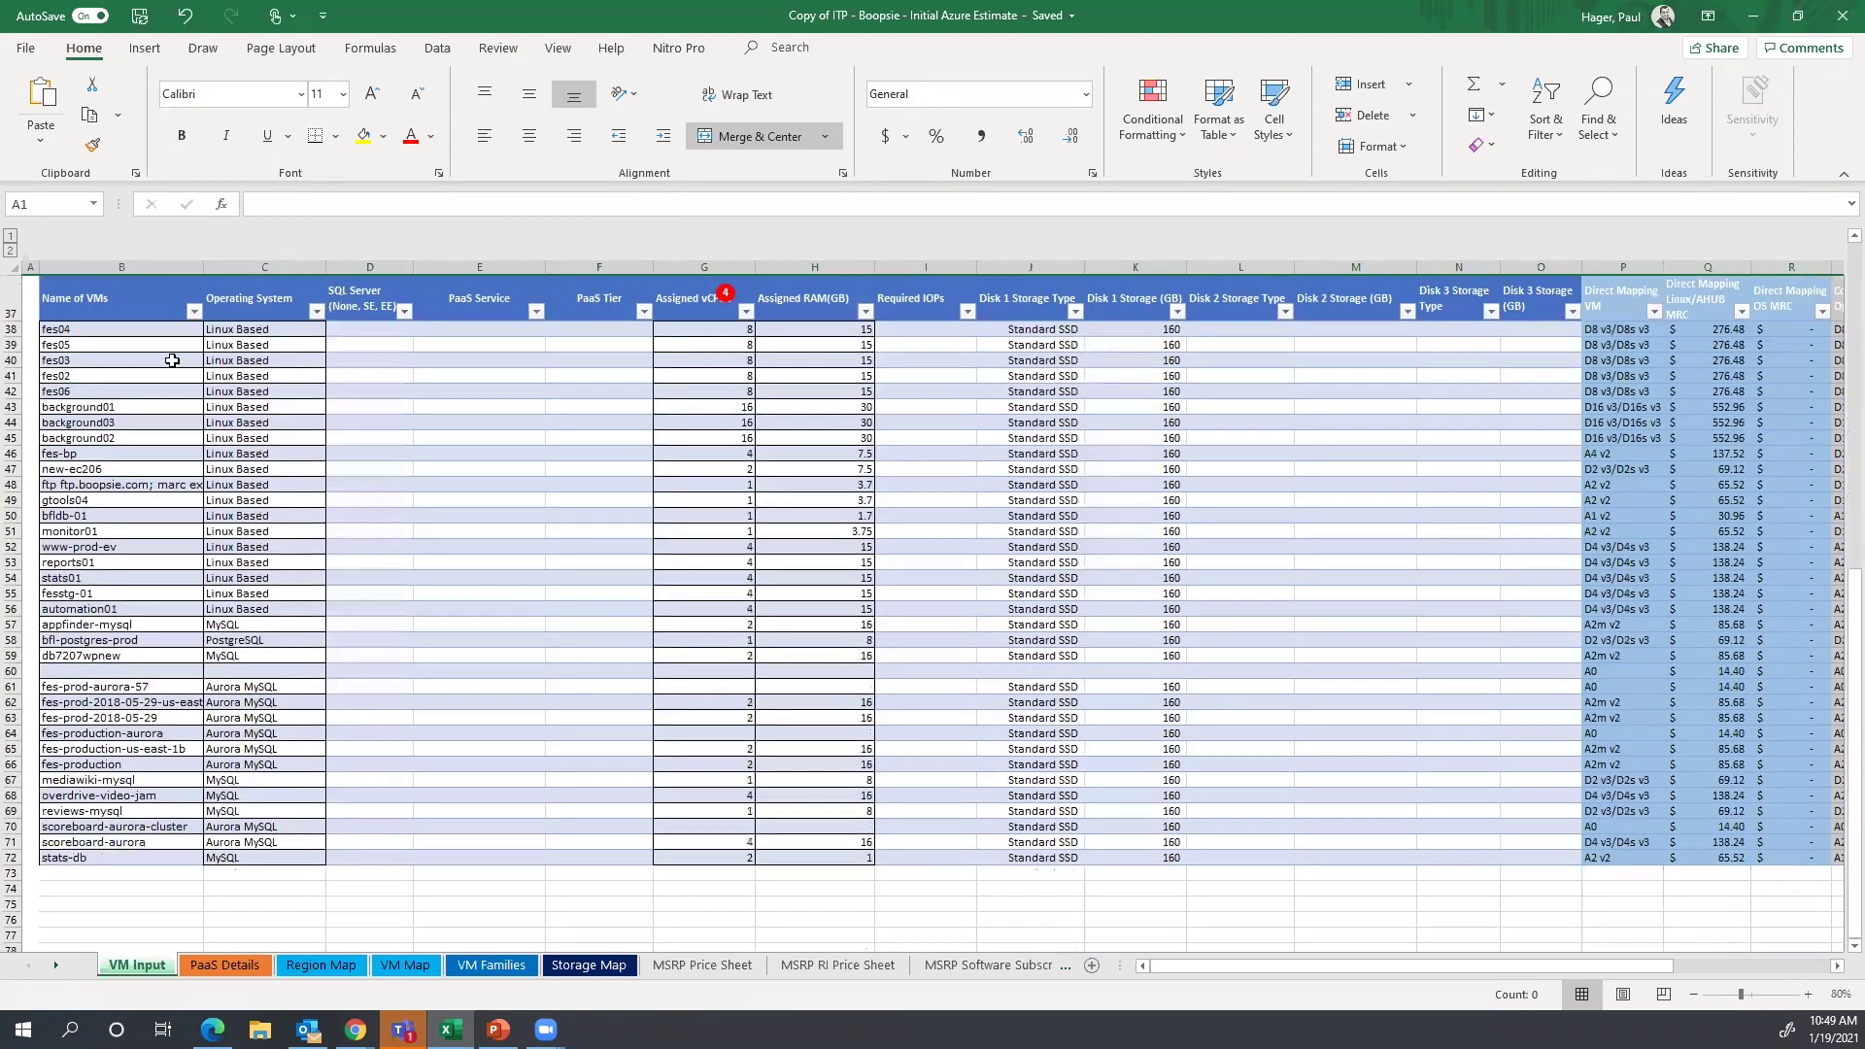
left_click_drag(157, 330, 137, 858)
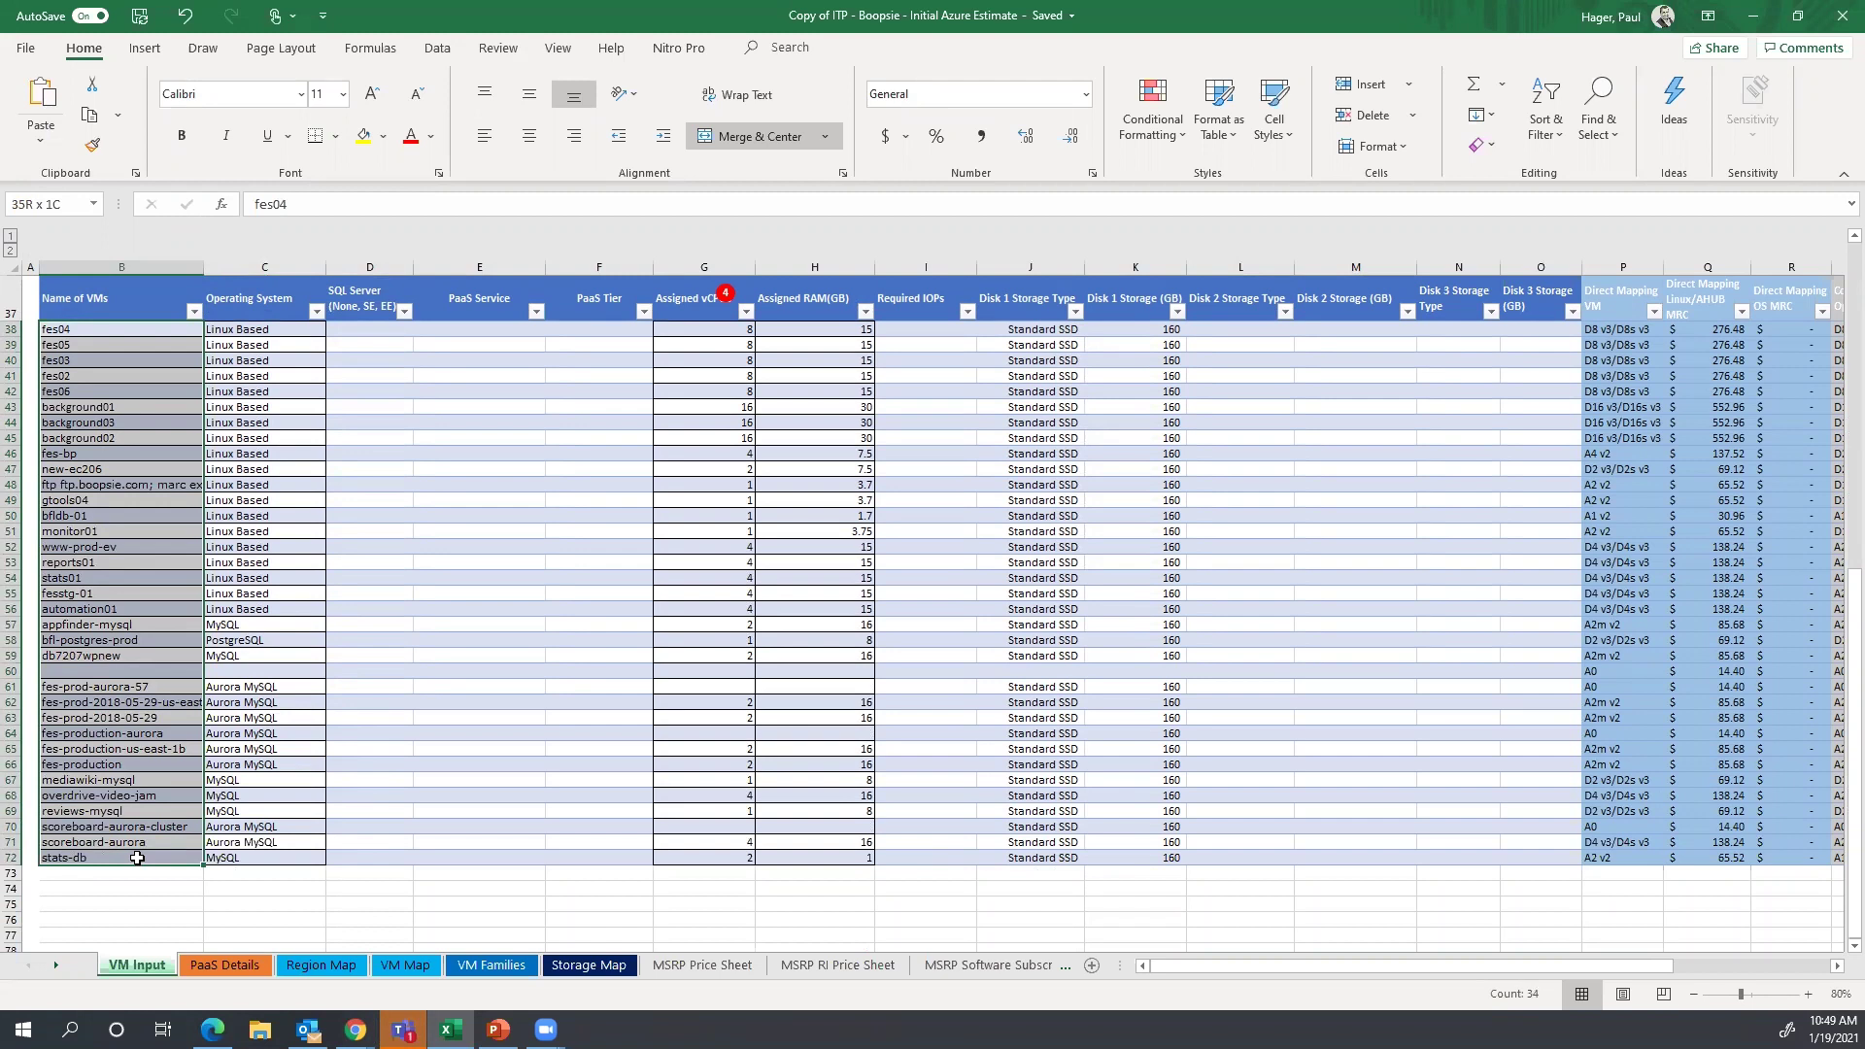
left_click_drag(137, 858, 137, 858)
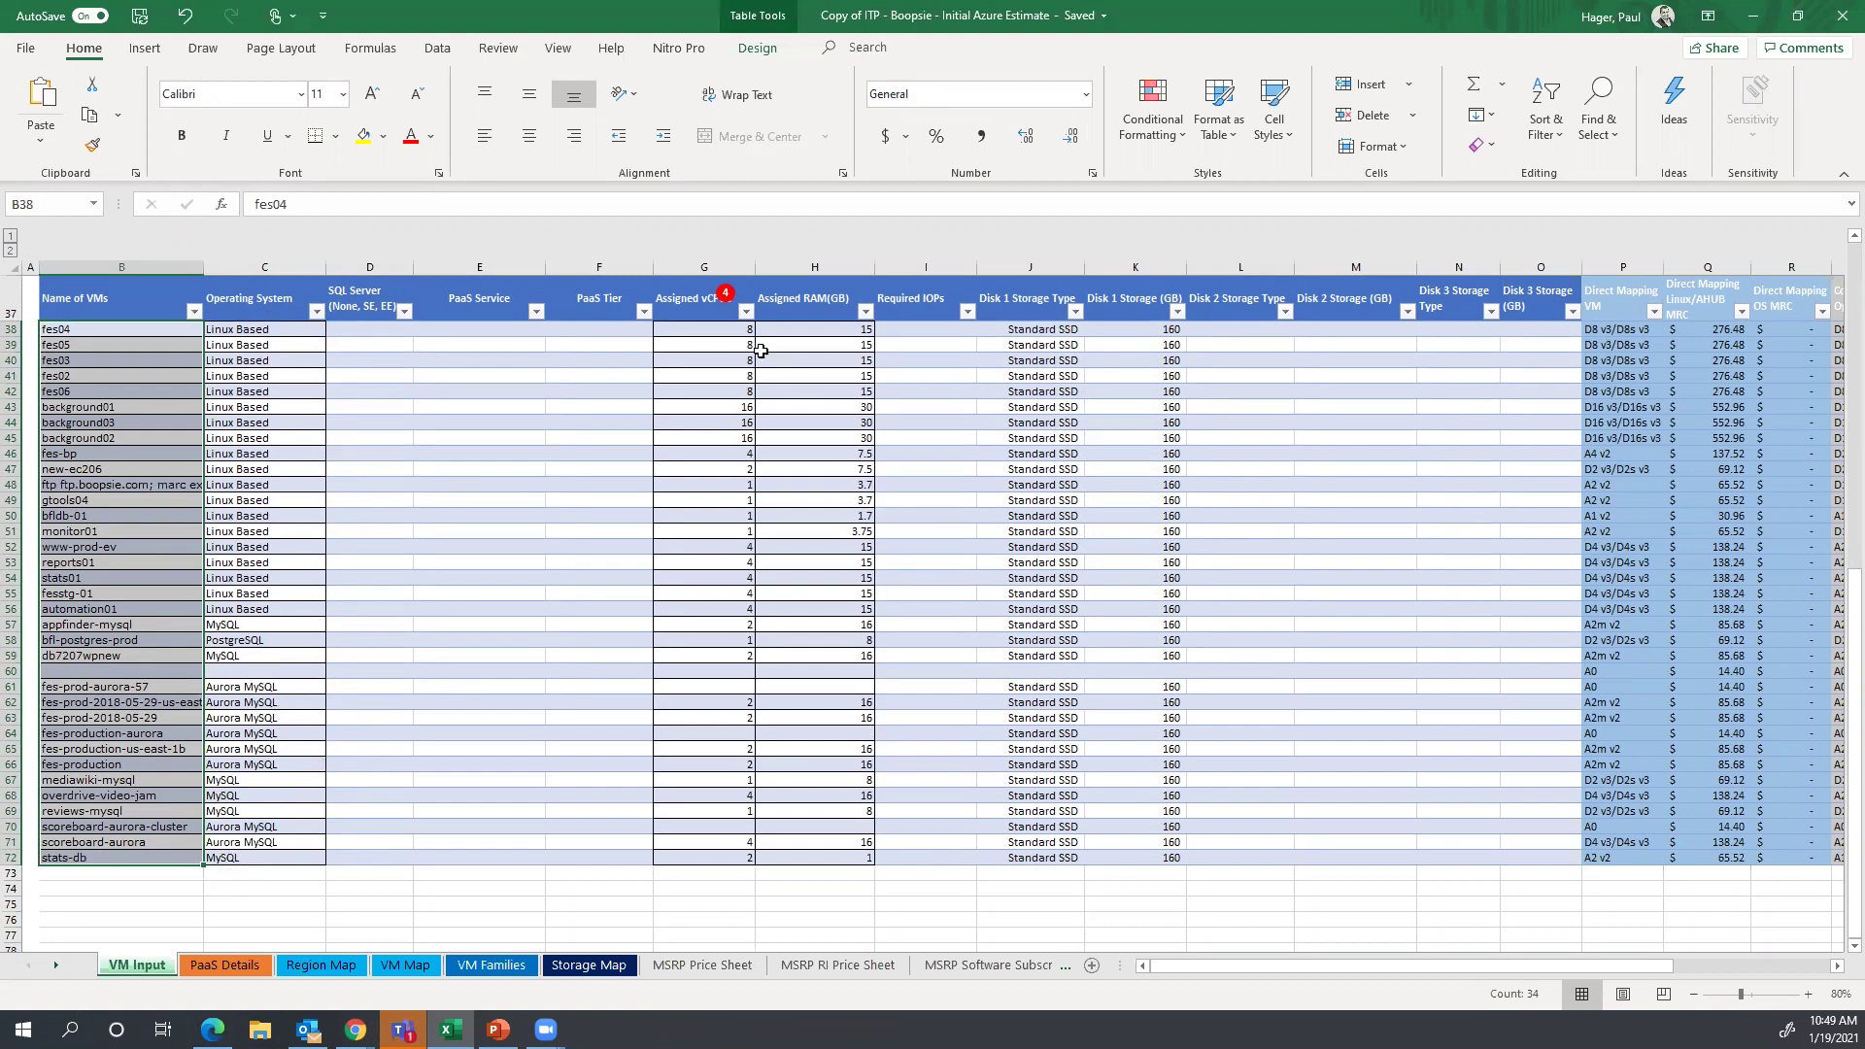
left_click_drag(735, 332, 742, 845)
left_click_drag(816, 330, 816, 843)
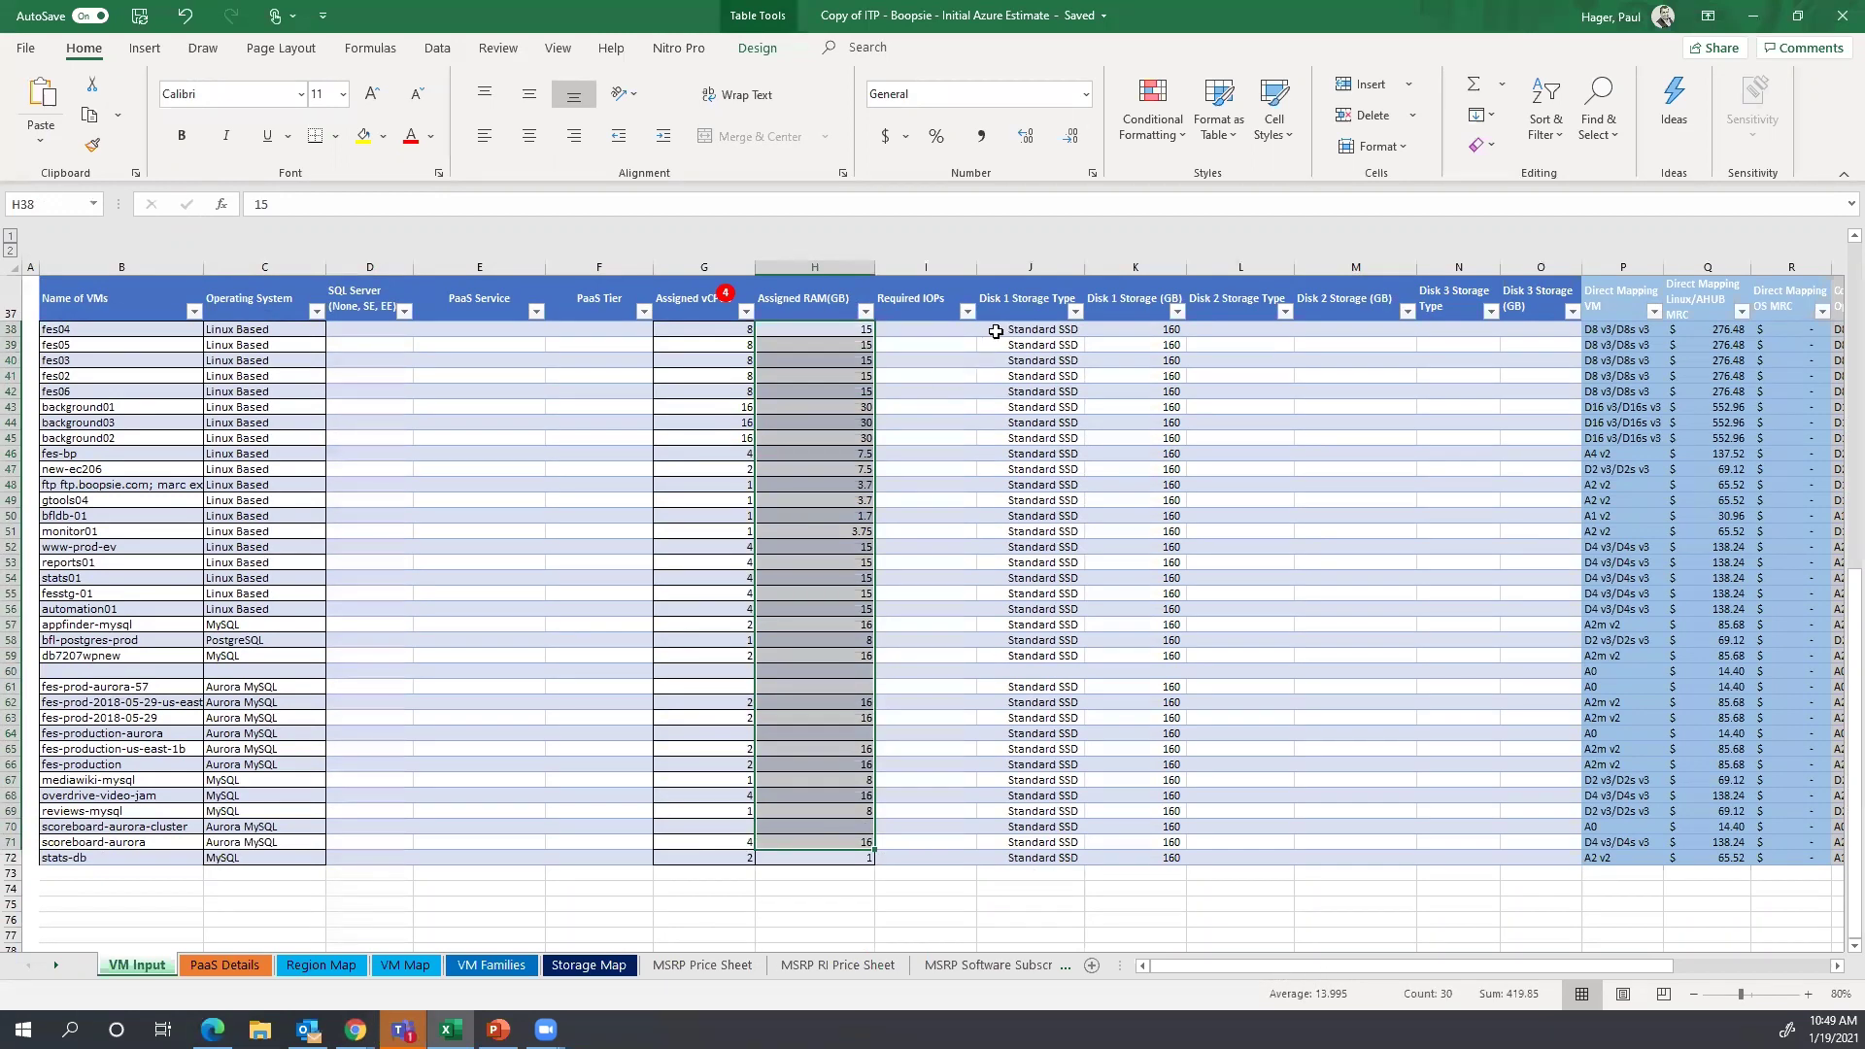
- Examine the Direct Mapping VM and Cost Optimized VM columns for all servers in the list
scroll(1025, 538, "right", 3)
left_click_drag(986, 329, 1024, 767)
left_click_drag(1016, 819, 1006, 860)
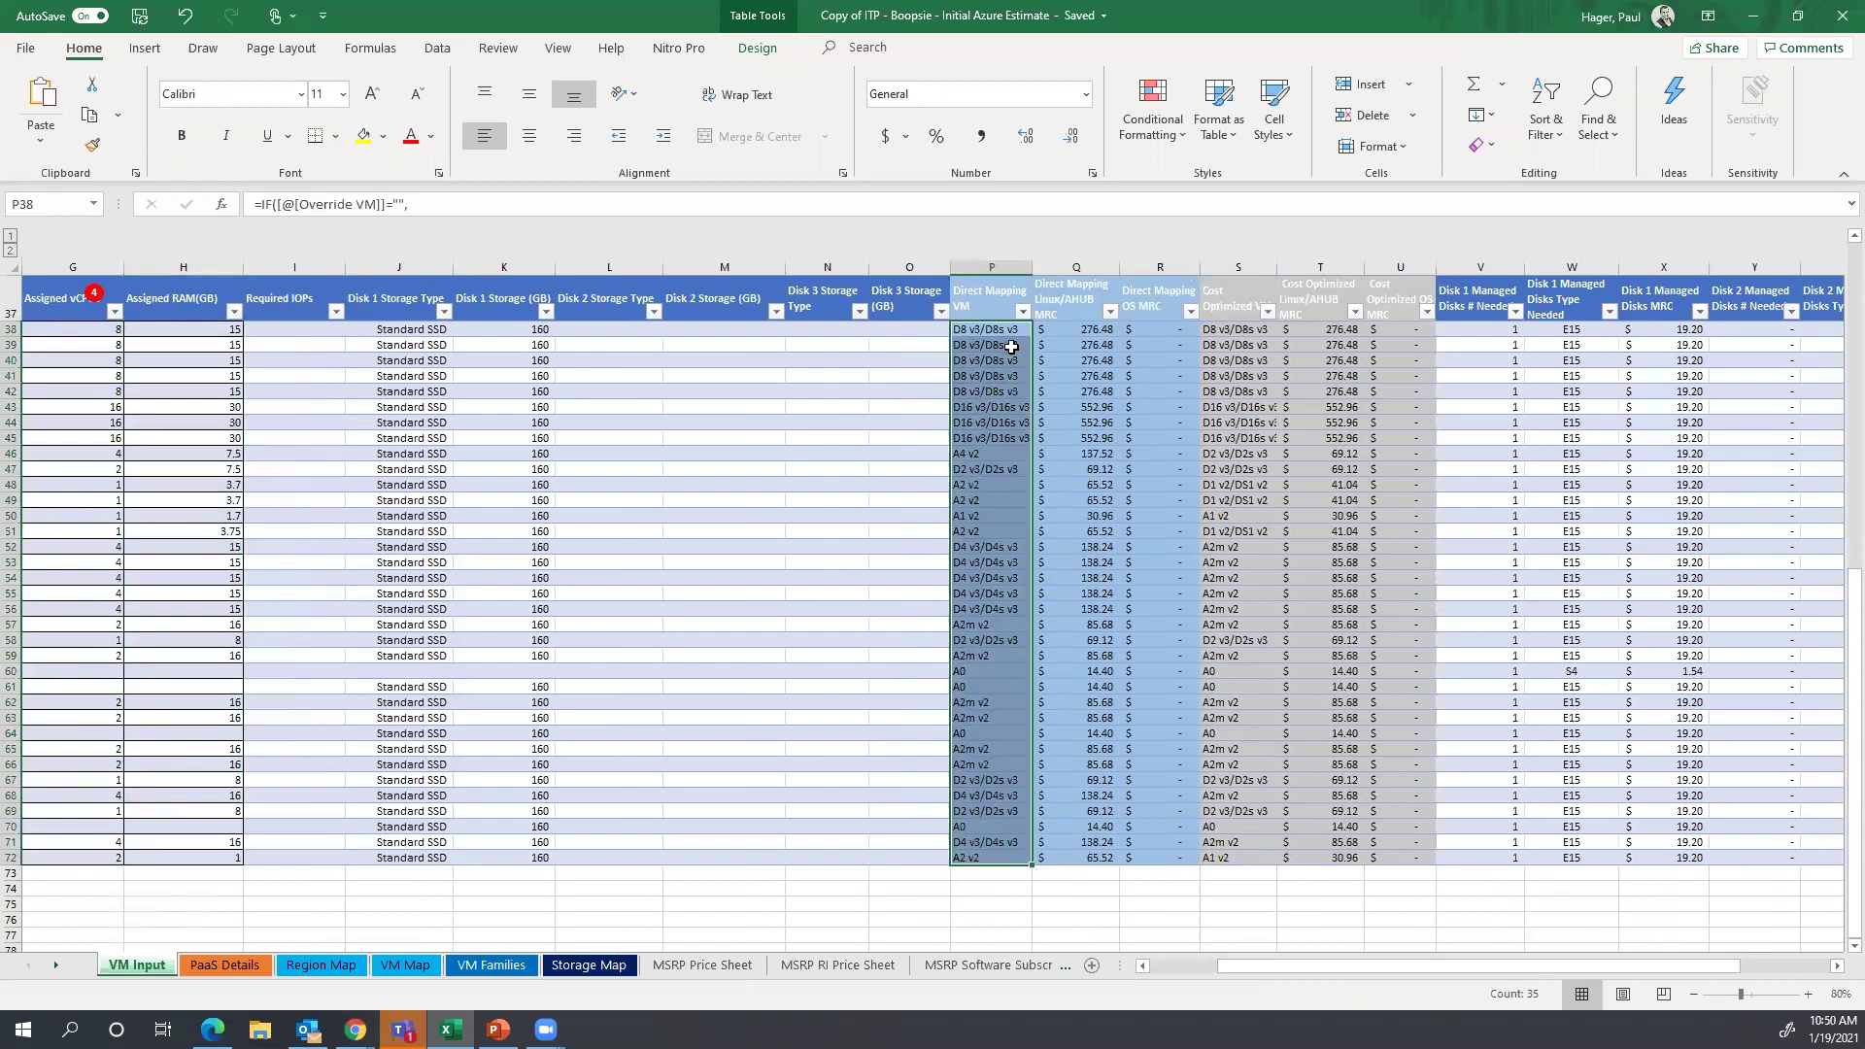
left_click_drag(1221, 332, 1229, 860)
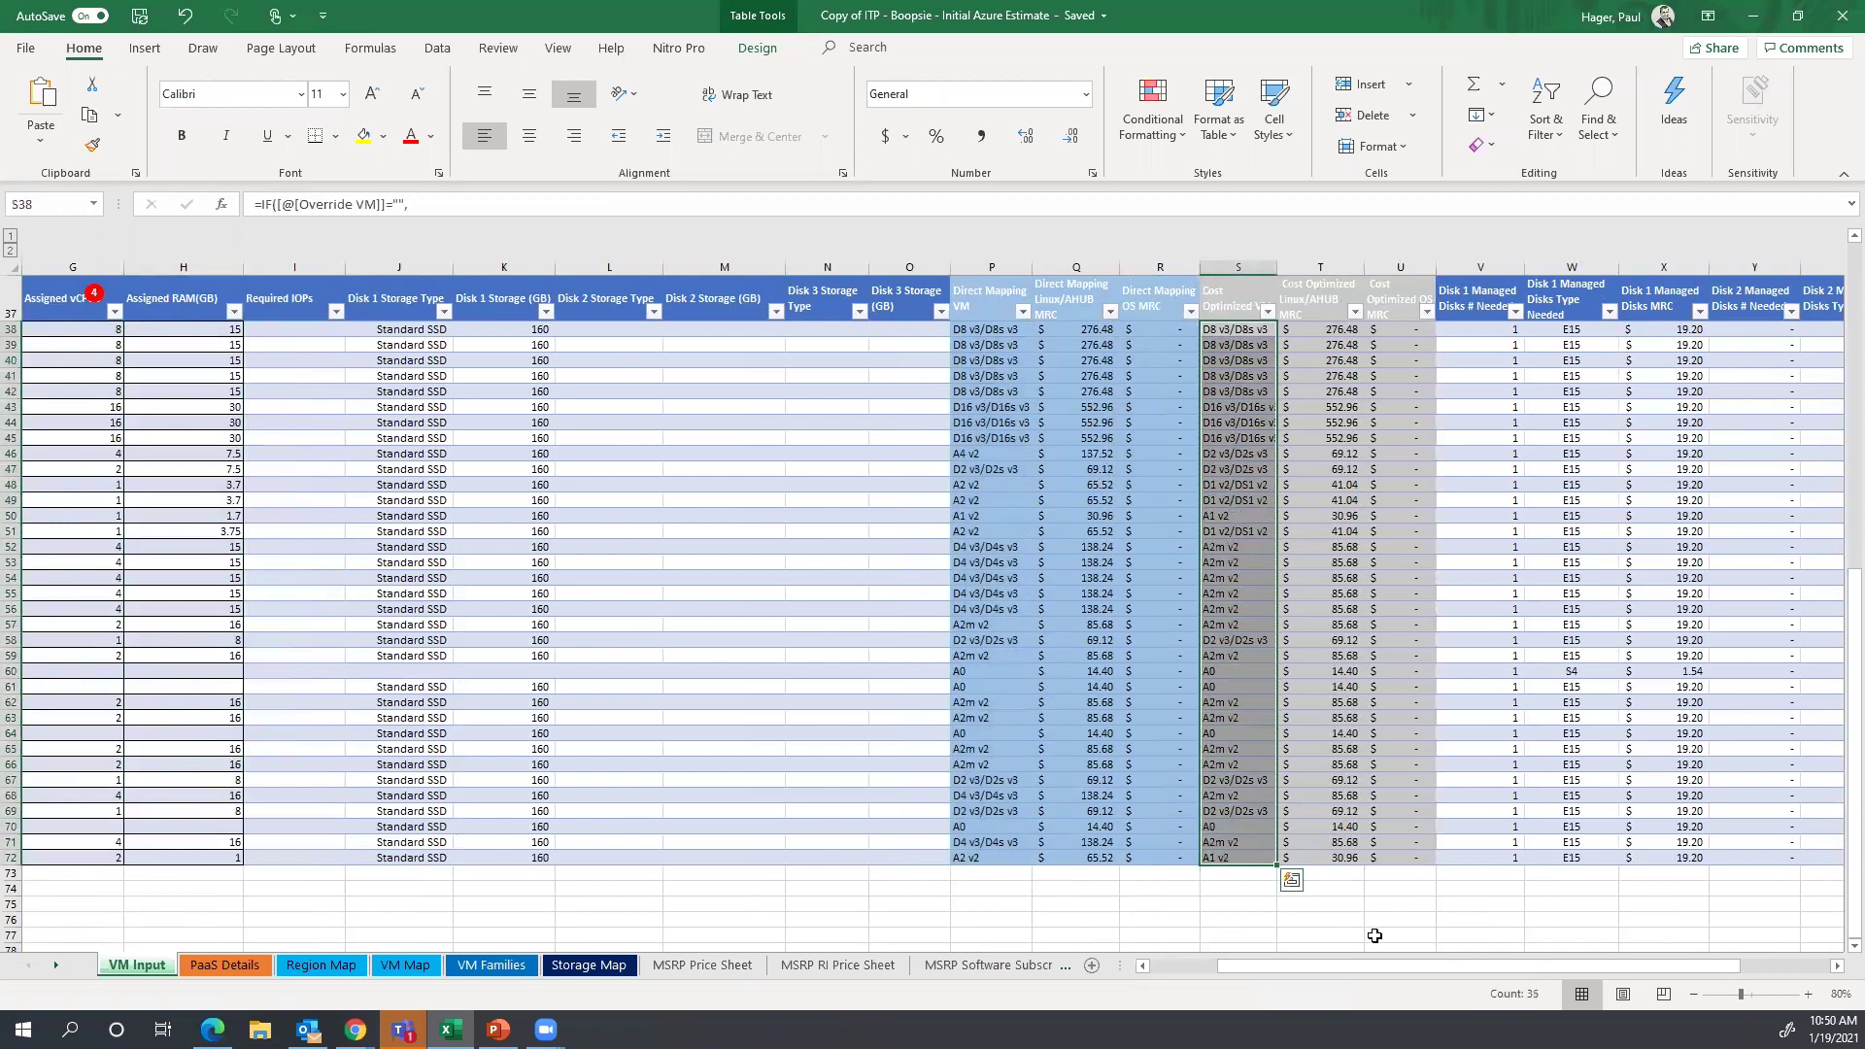
- Inspect the IaaS Direct Mapping summary: the on-demand and 1 Year RI VM MRC and the 1 Year RI Year 1 cost
scroll(713, 628, "up", 1)
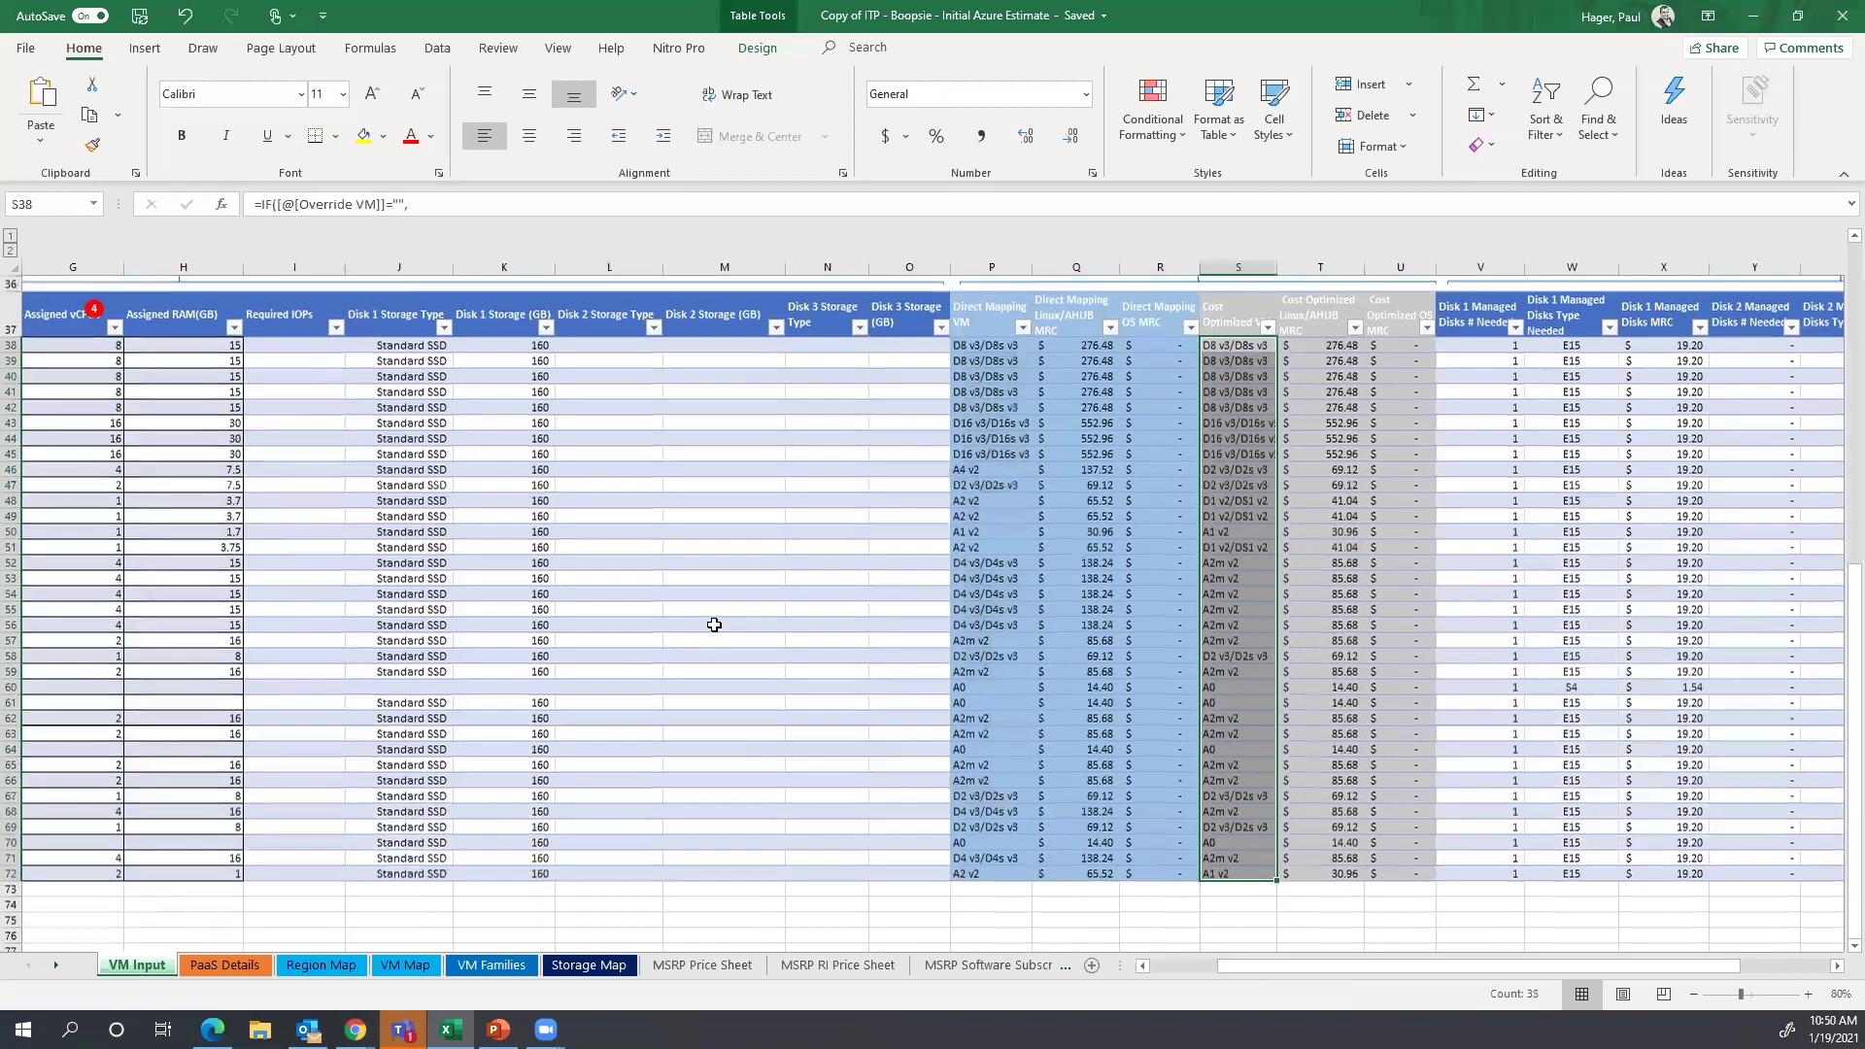
scroll(1457, 976, "up", 3)
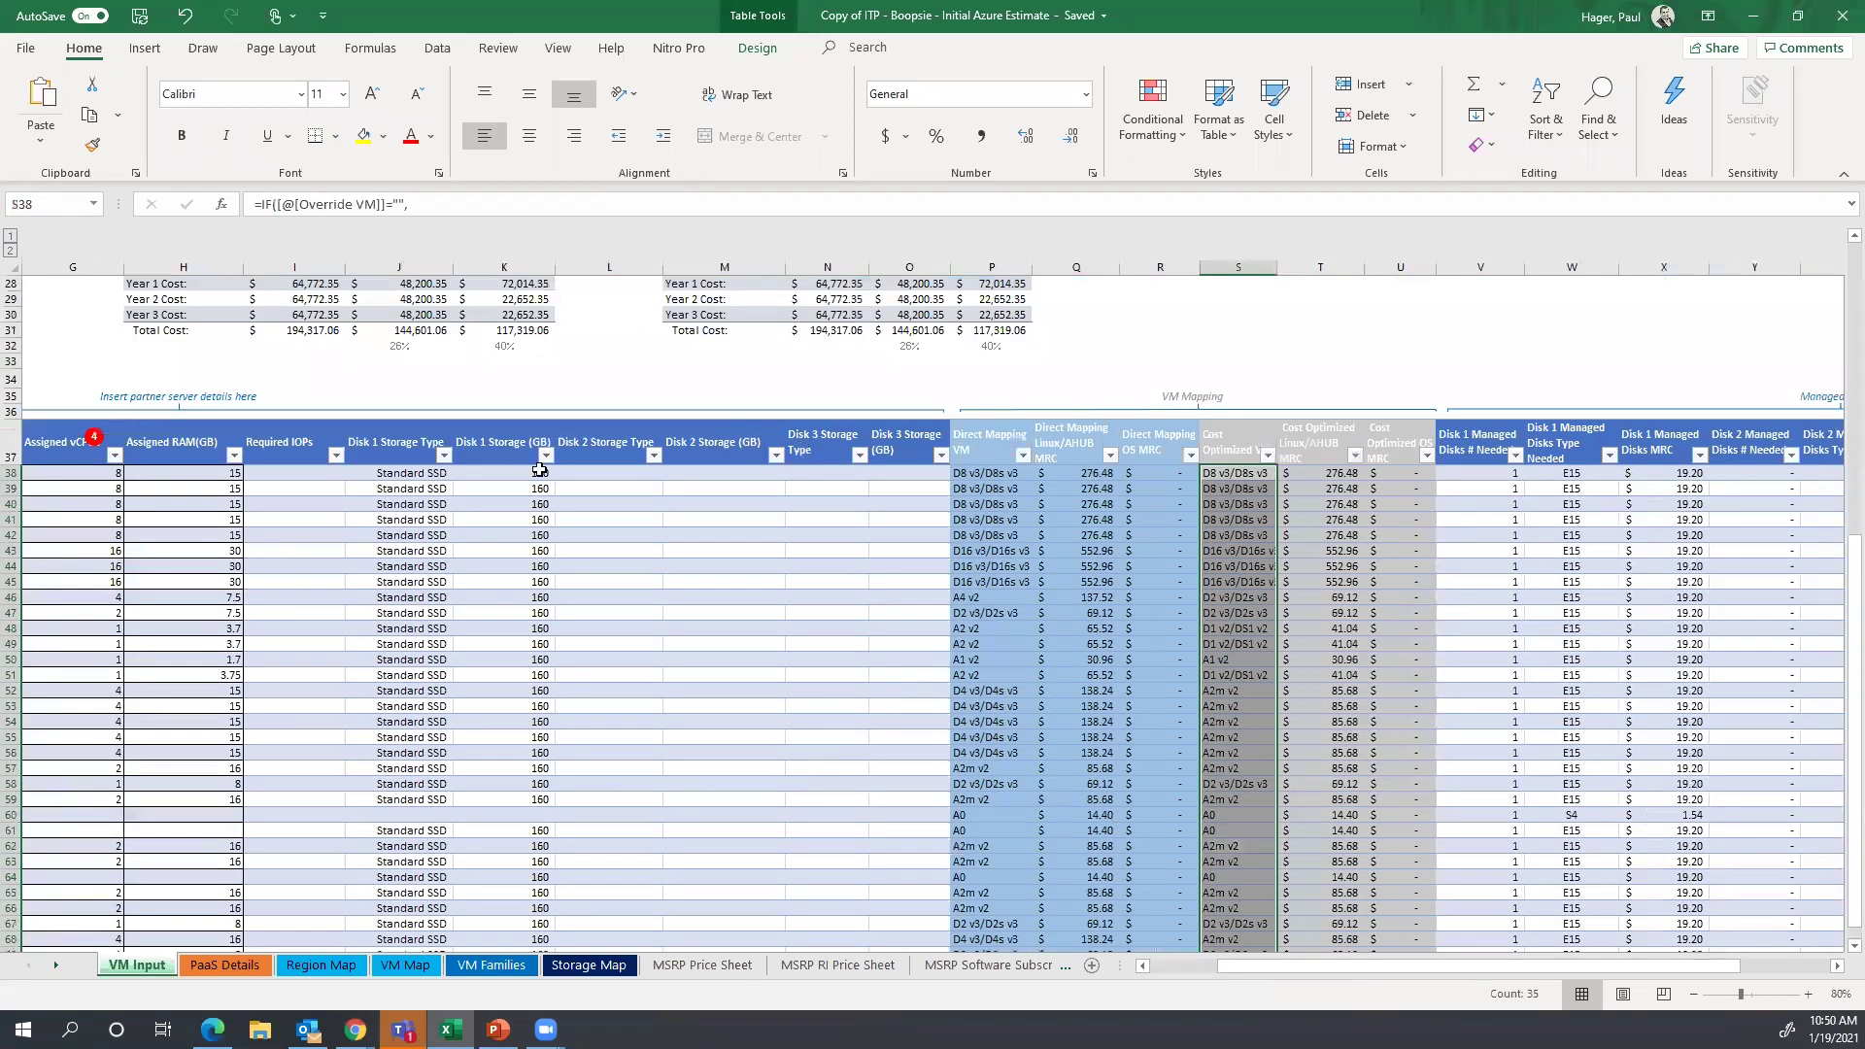
scroll(539, 470, "up", 7)
scroll(376, 448, "left", 3)
left_click(393, 447)
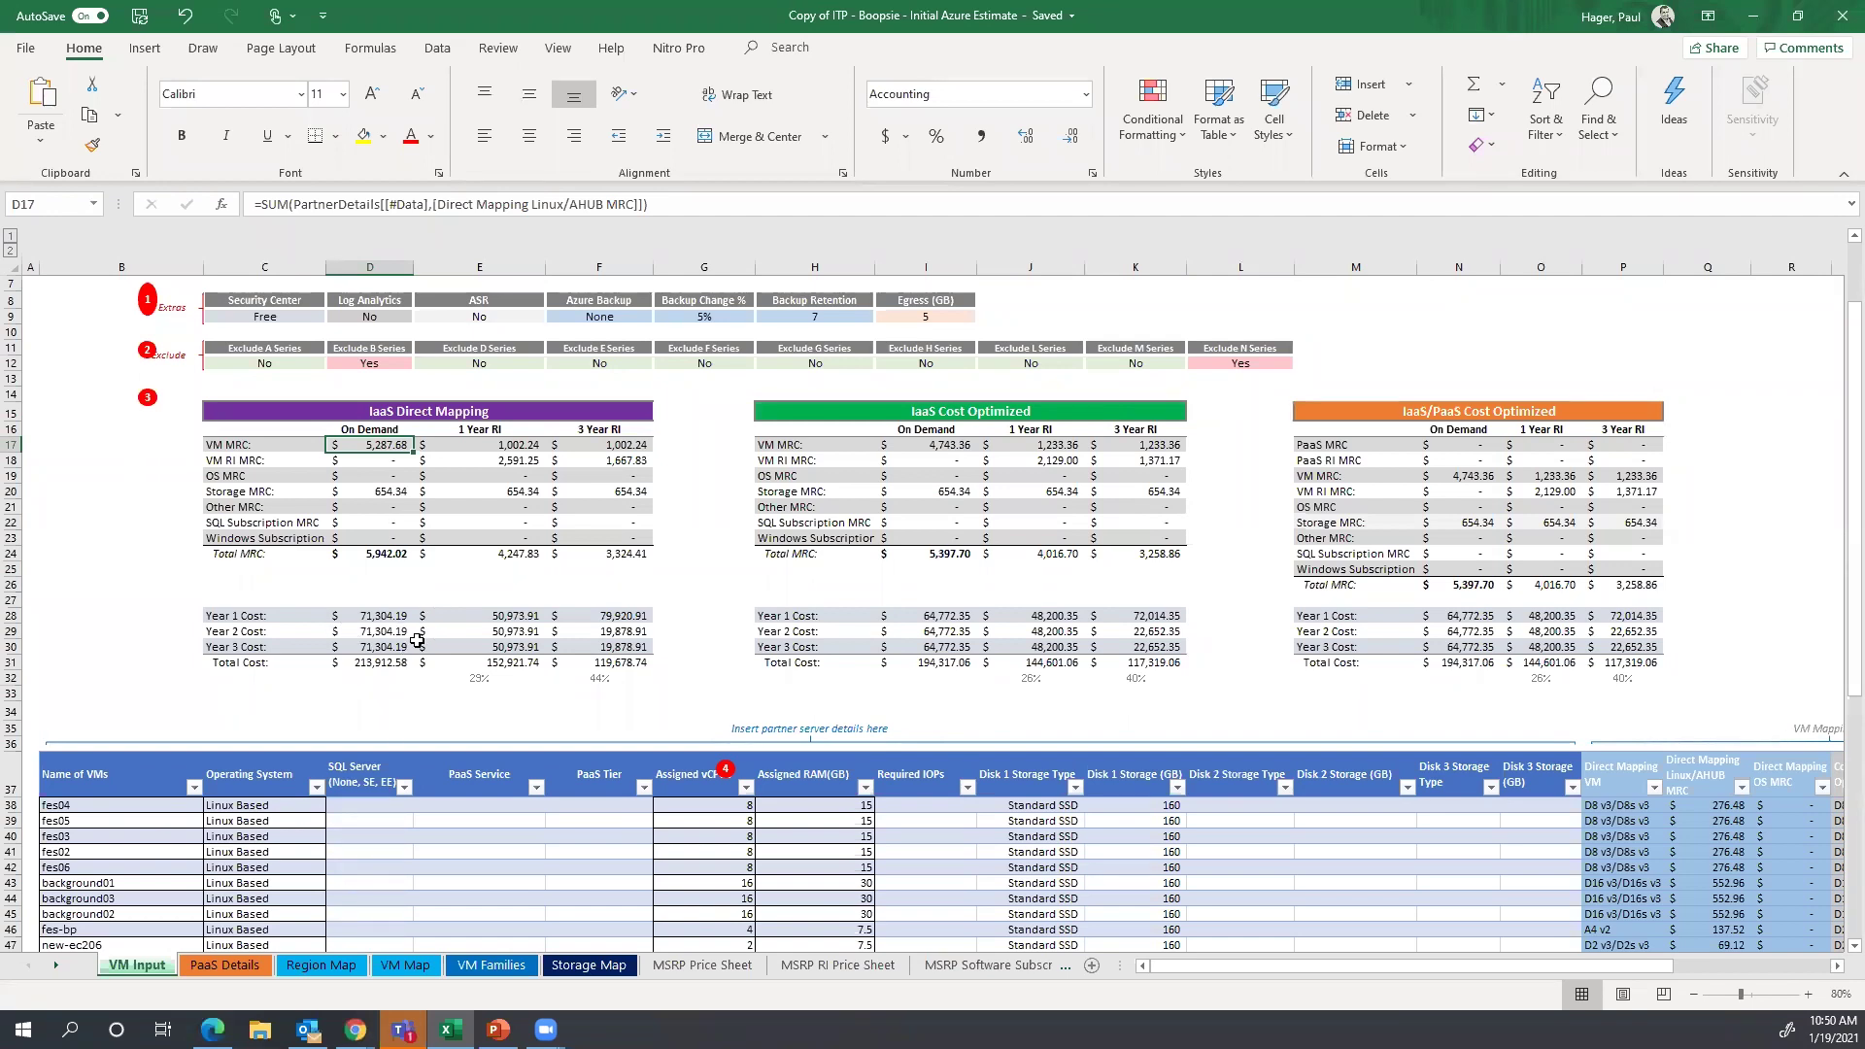
left_click(523, 443)
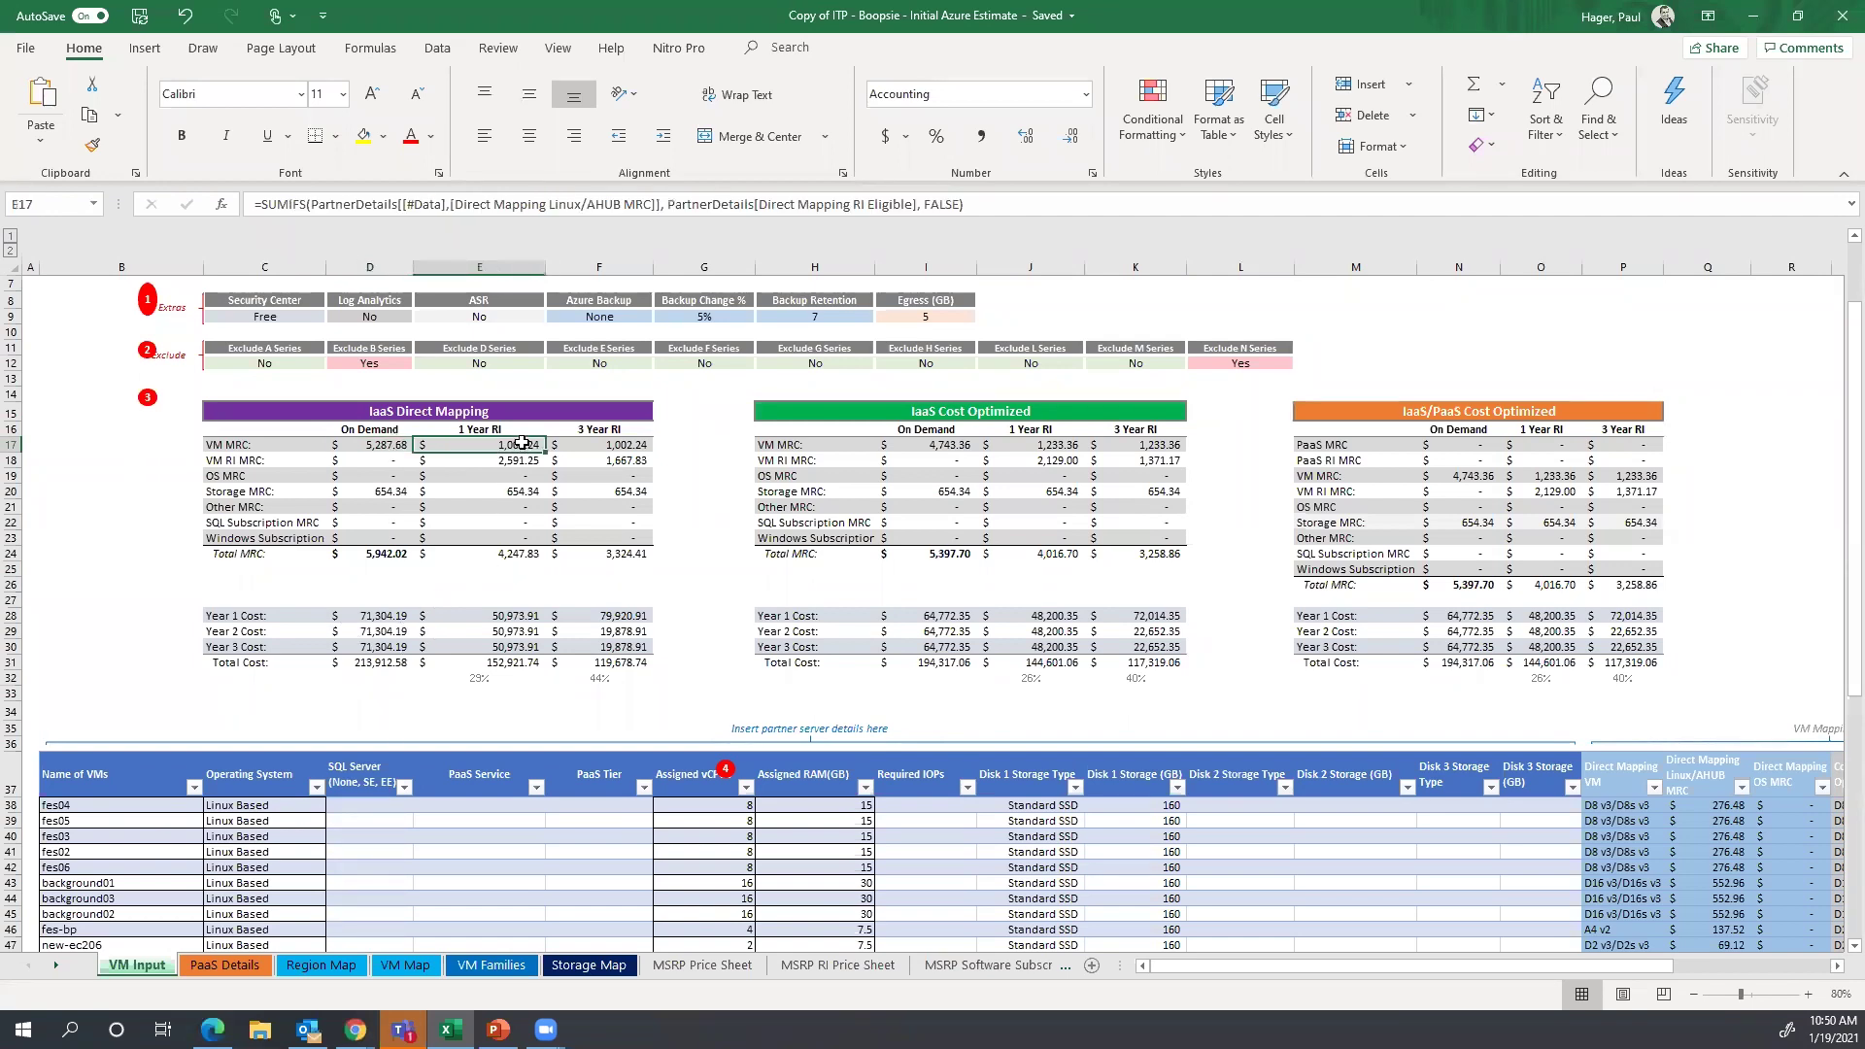
left_click(540, 619)
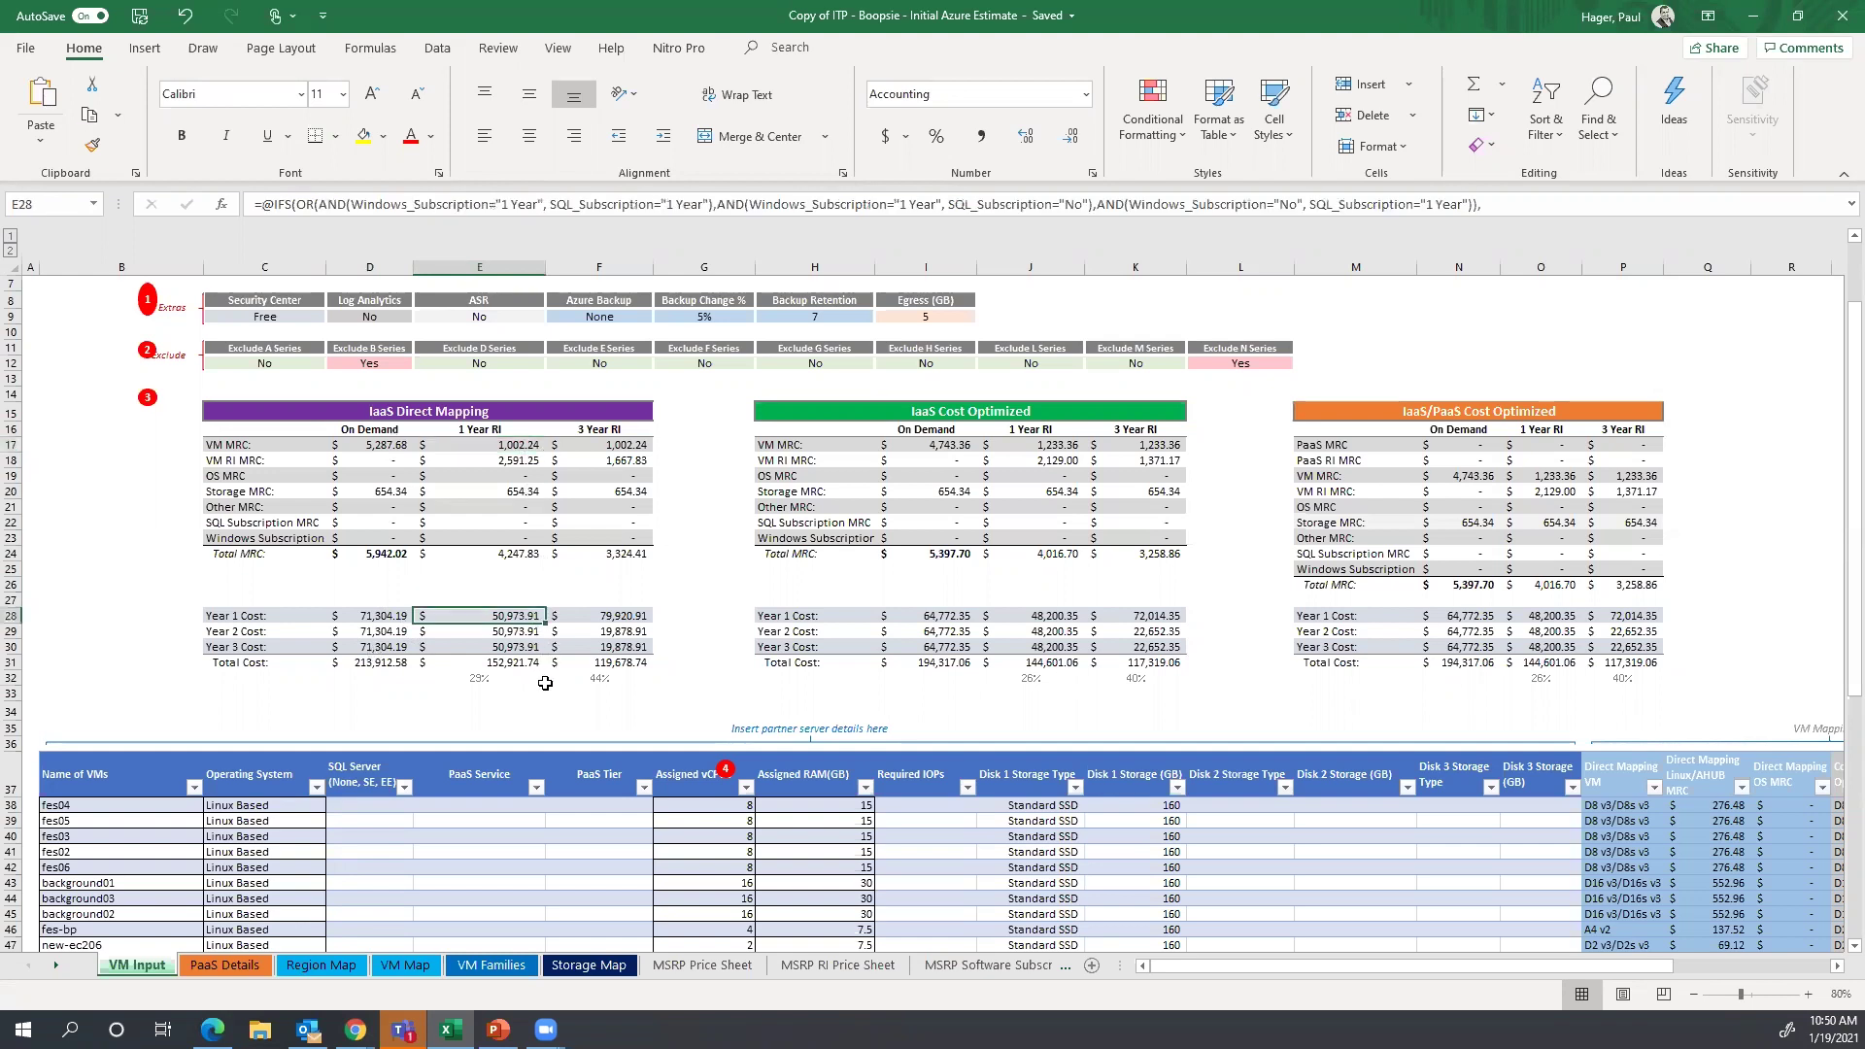
- Inspect the IaaS Cost Optimized summary: on-demand VM MRC, Year 1 costs for all three terms, and the 3 Year RI Year 2 and 3 costs
left_click(949, 444)
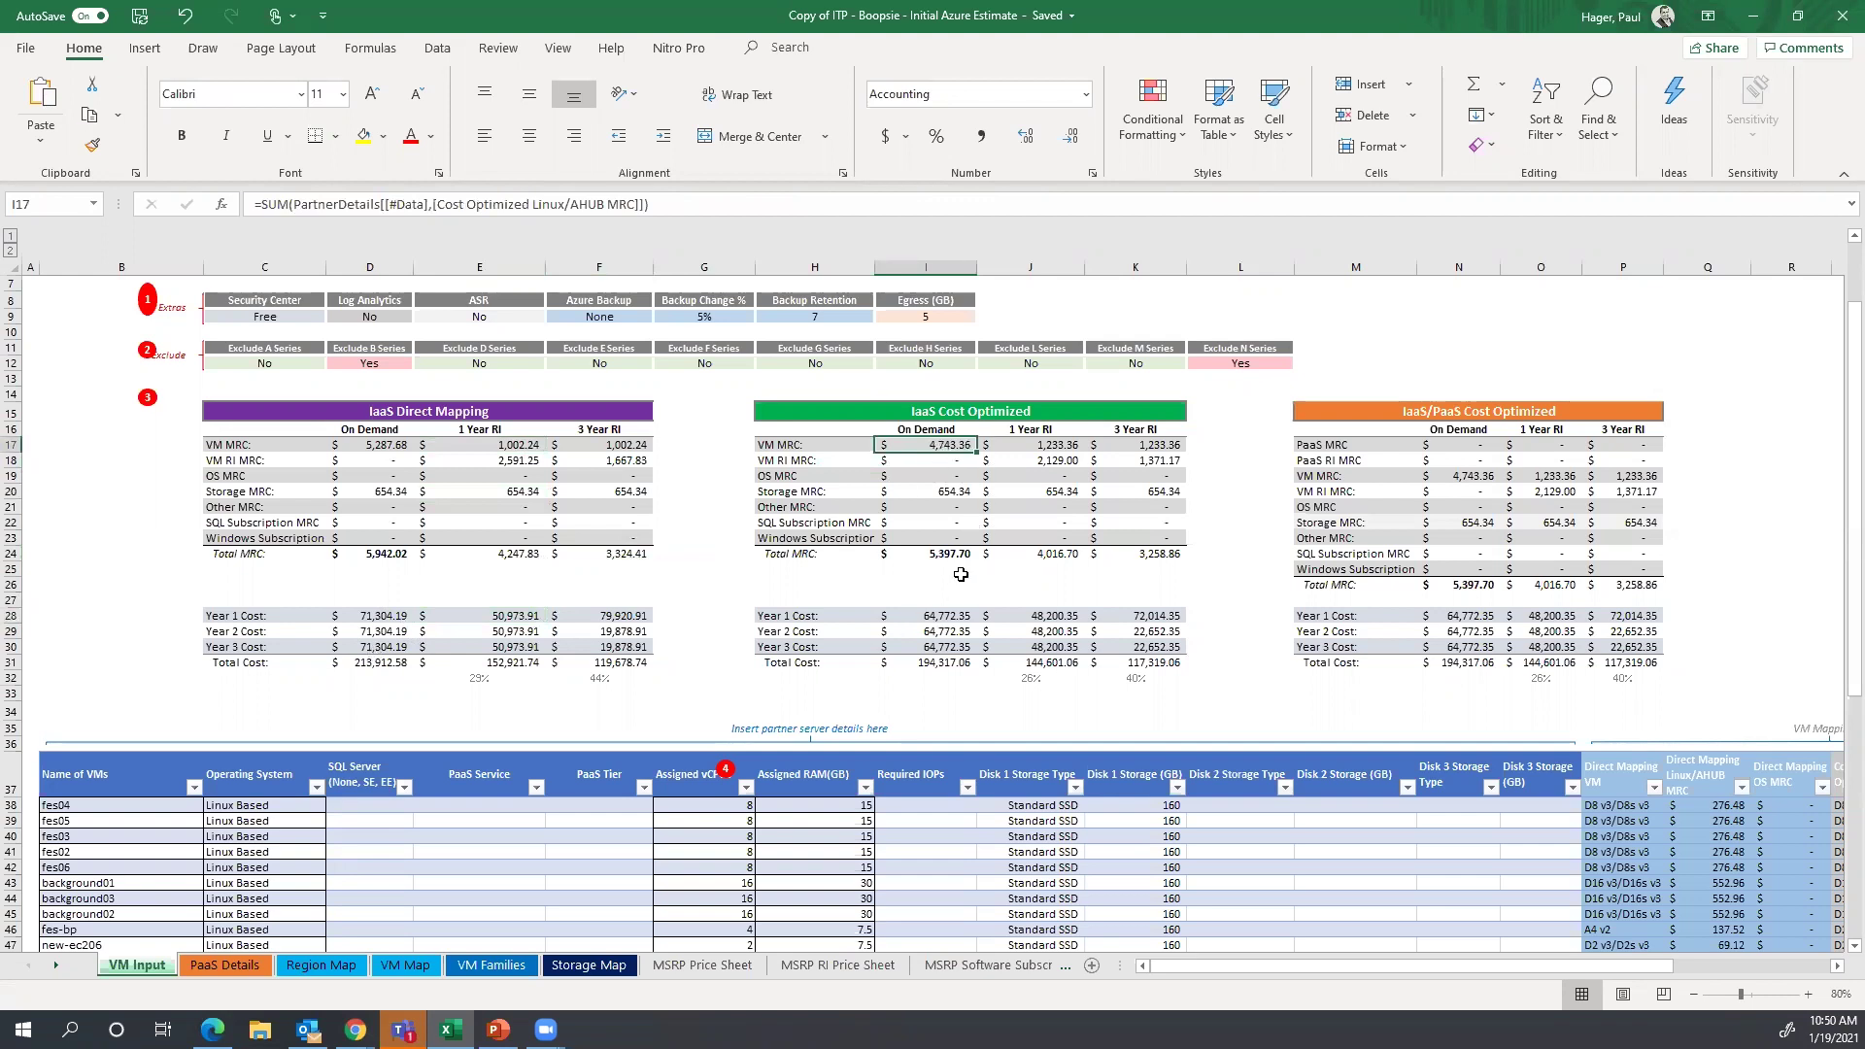
left_click(947, 617)
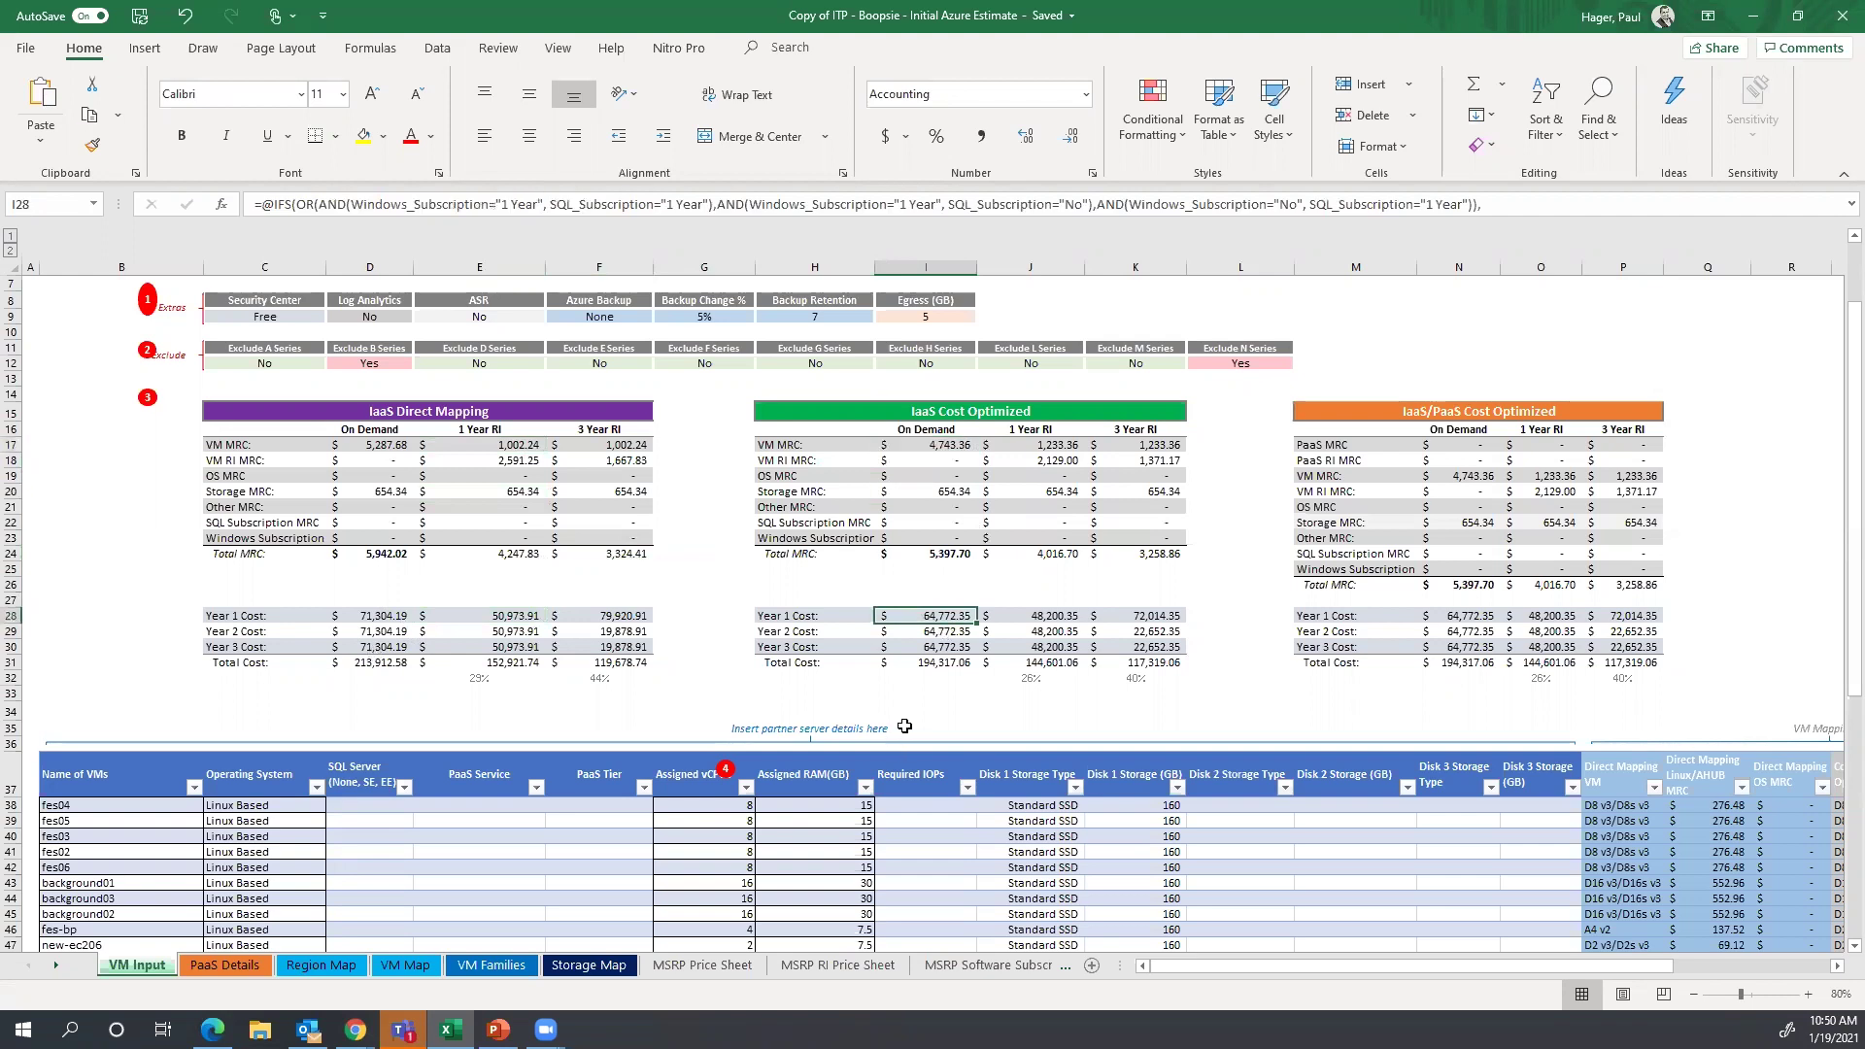
left_click(1060, 616)
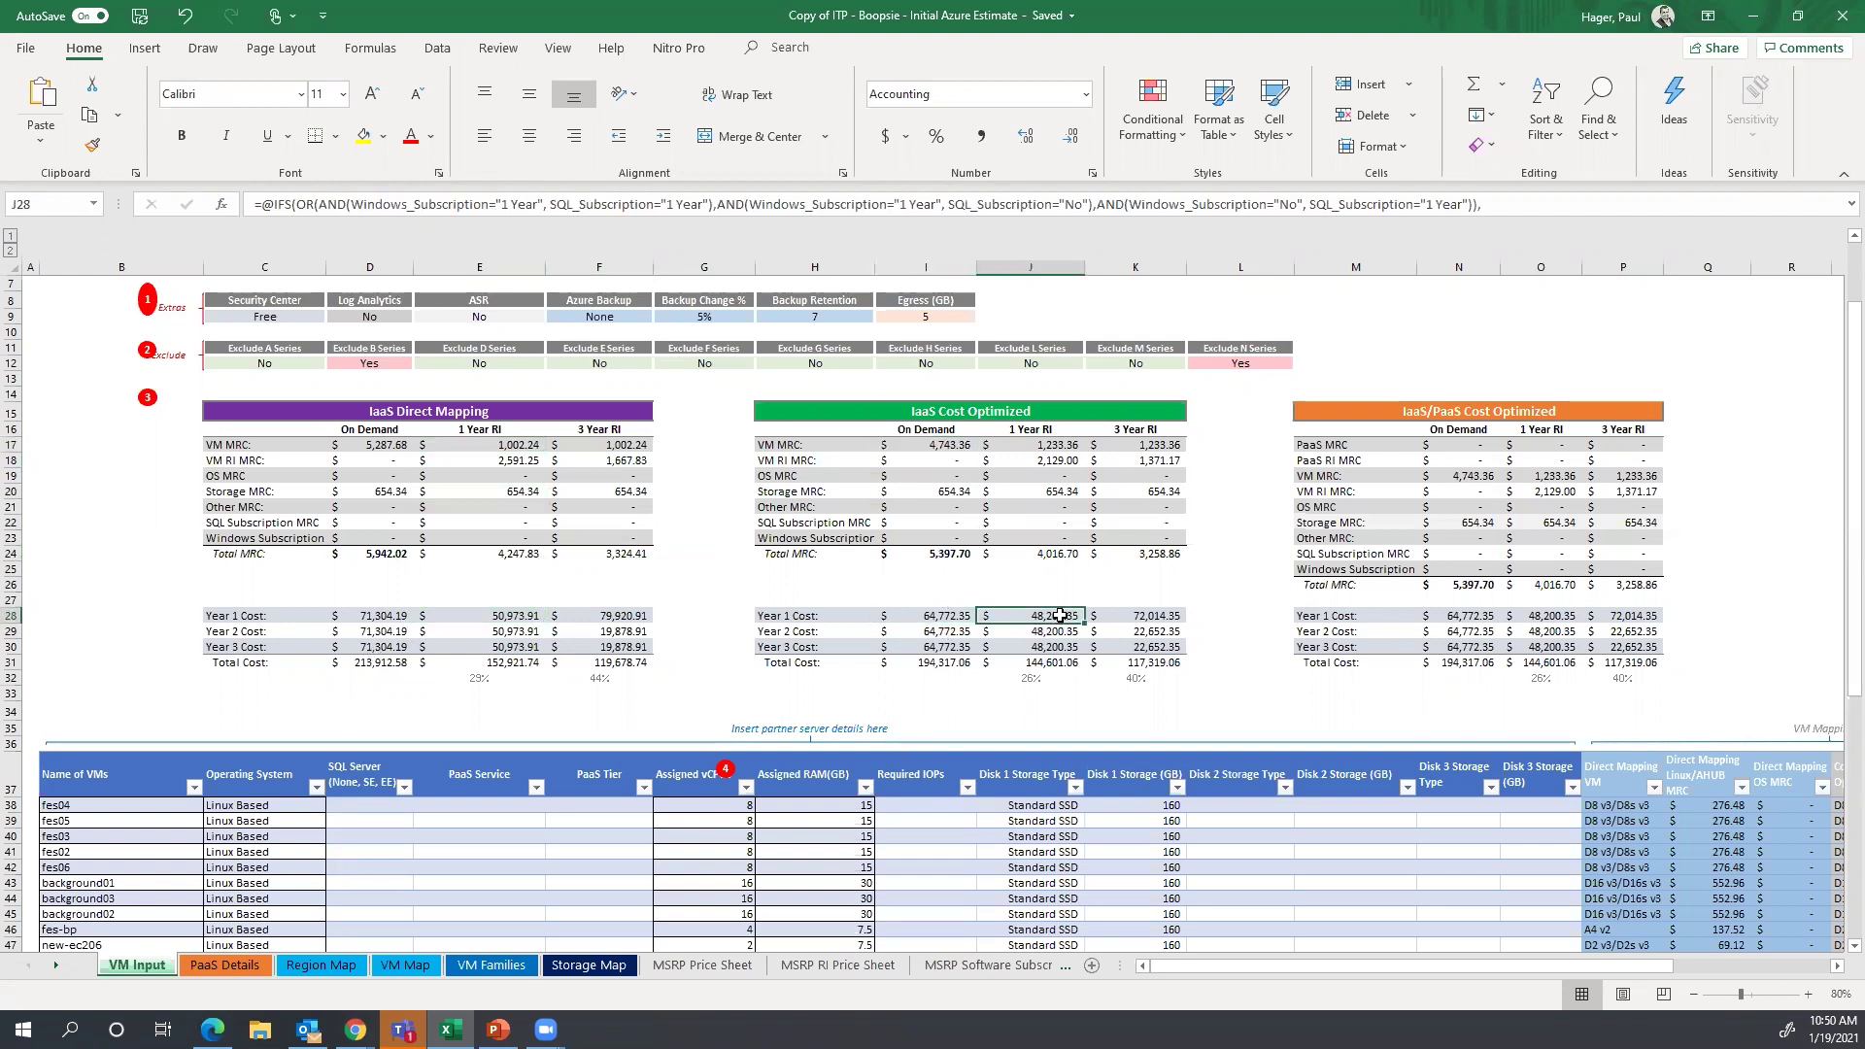
left_click(862, 614)
left_click(1178, 616)
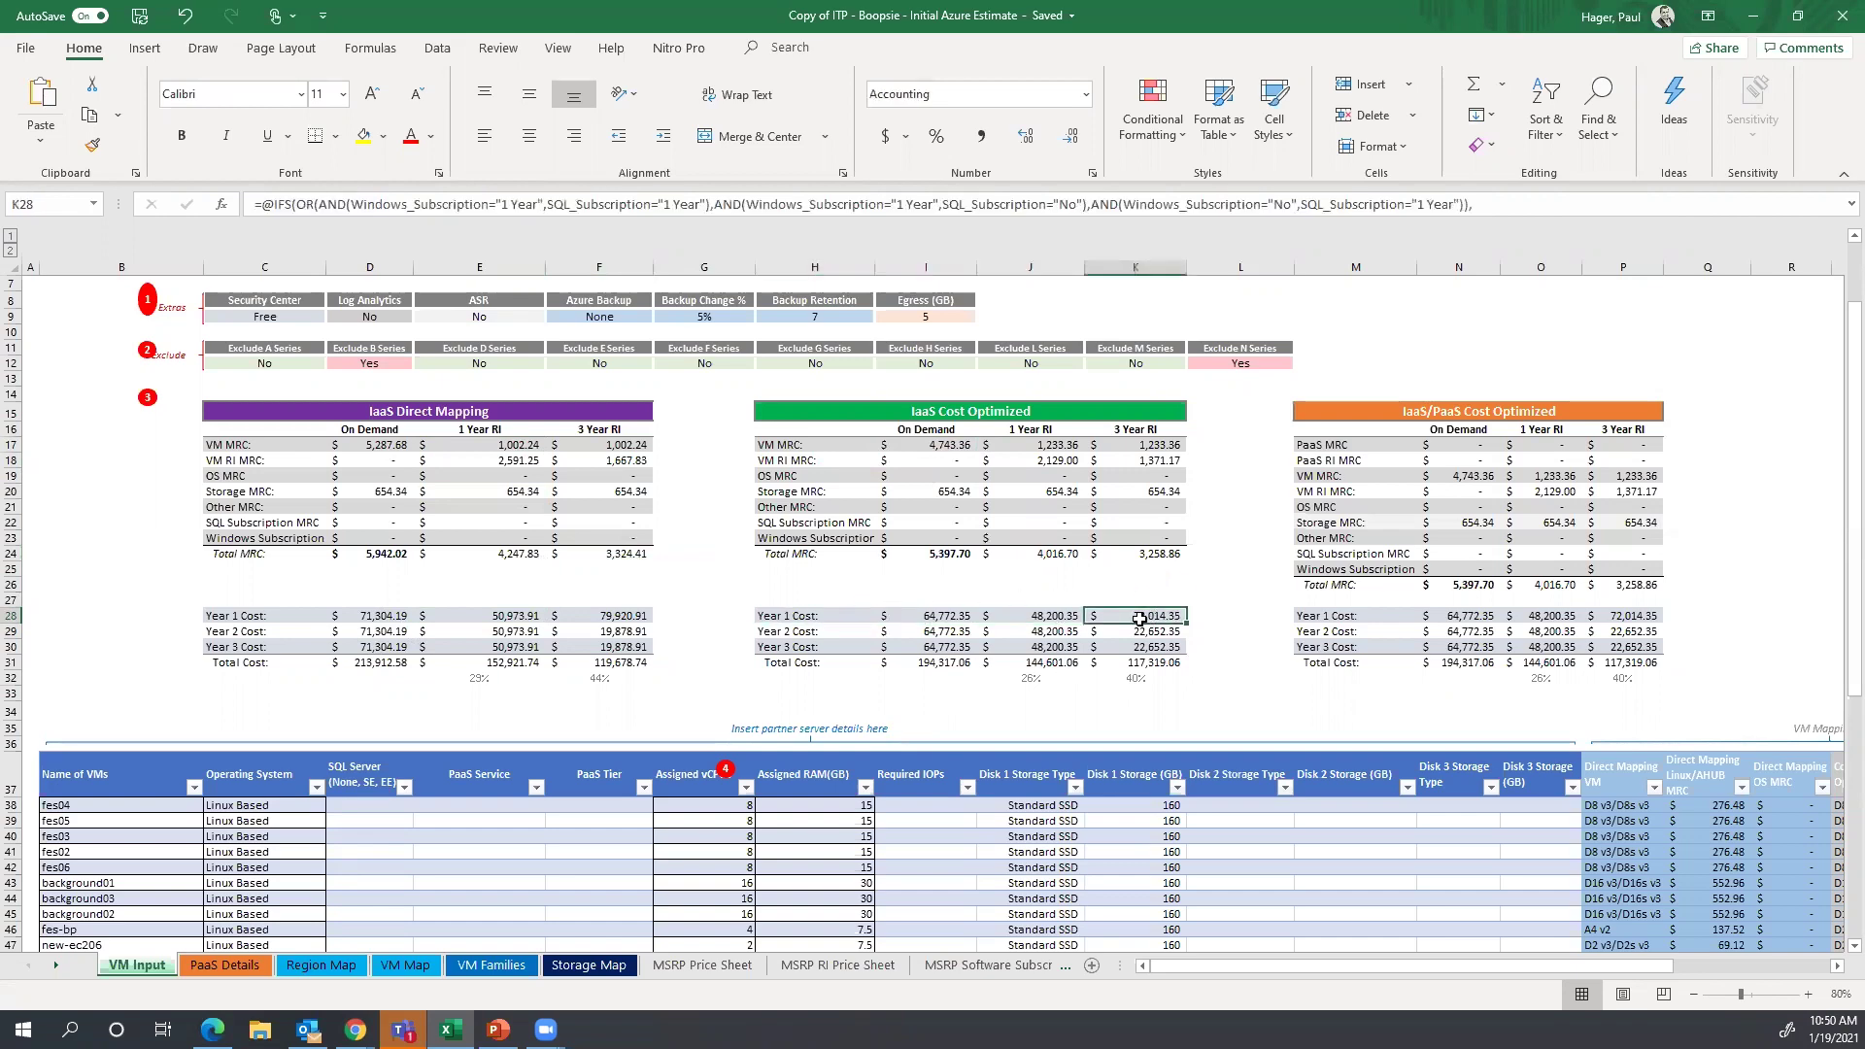
left_click_drag(1154, 632, 1154, 647)
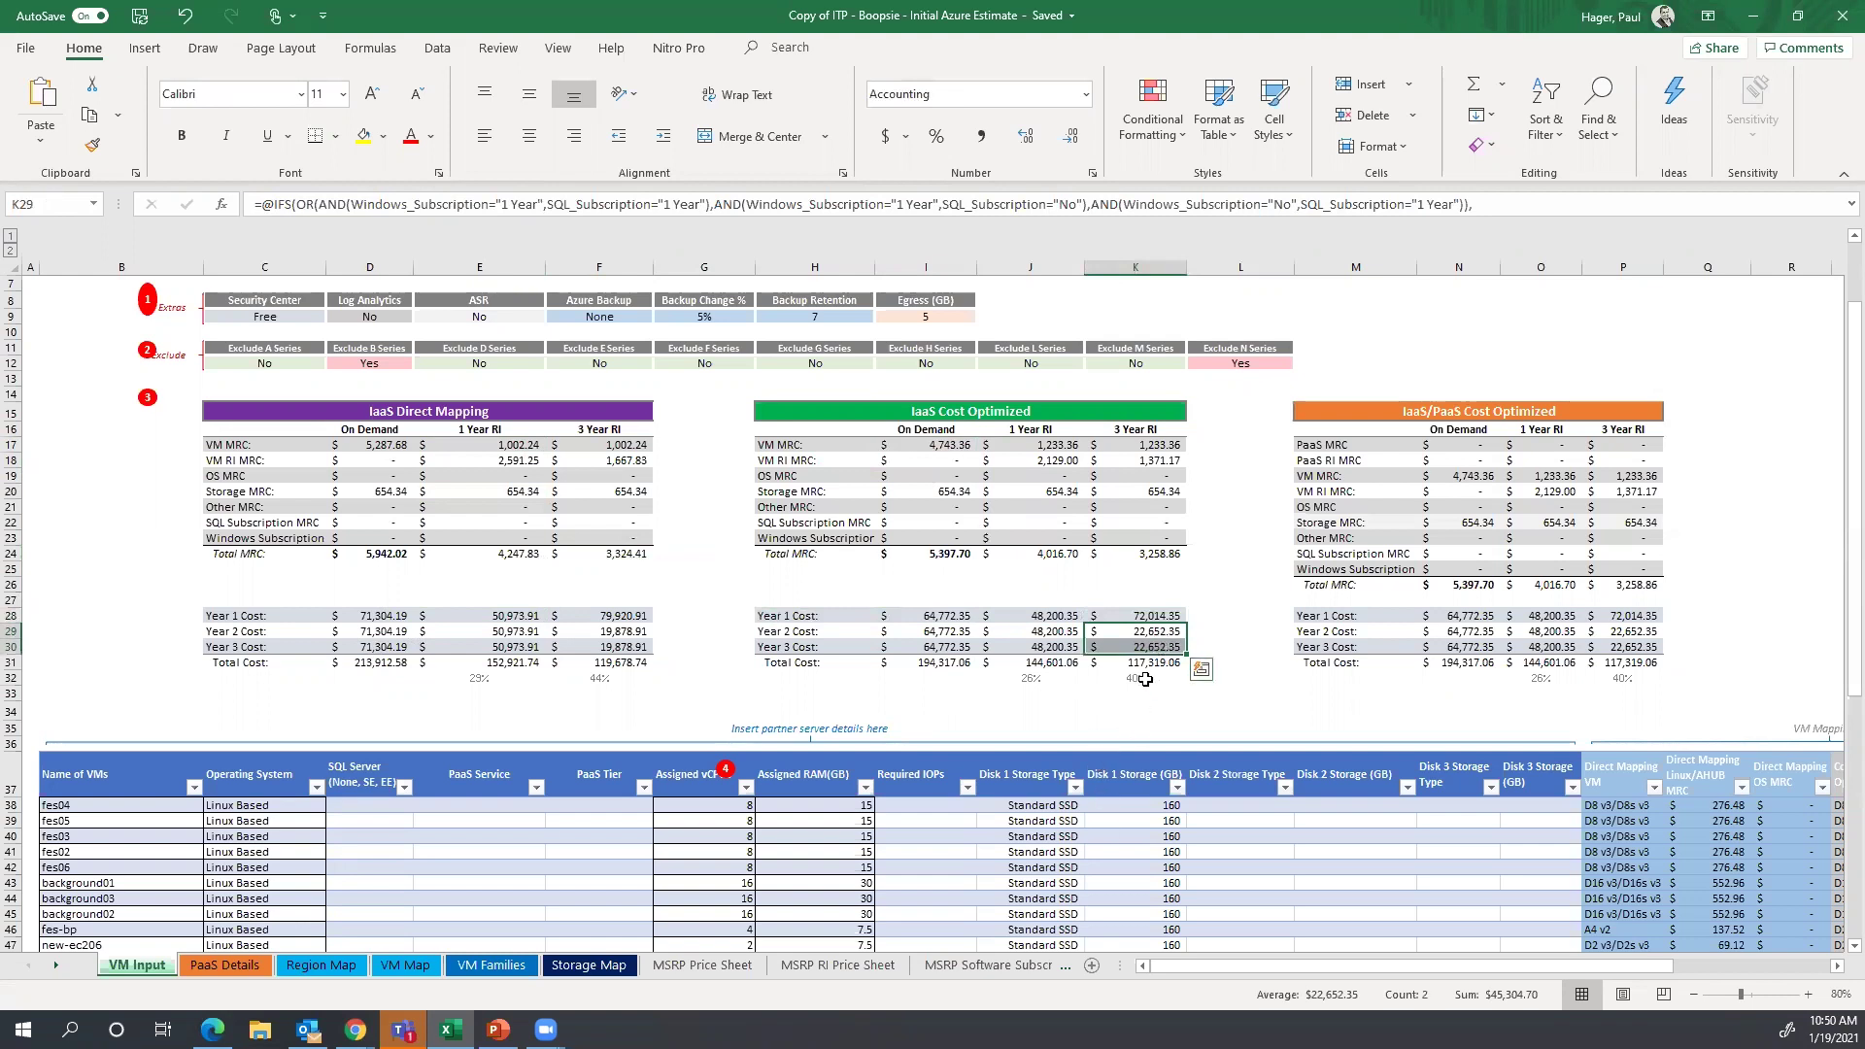
- Compare the on-demand Total Cost of IaaS Direct Mapping with the 3 Year RI Total Cost of IaaS Cost Optimized
left_click(379, 663)
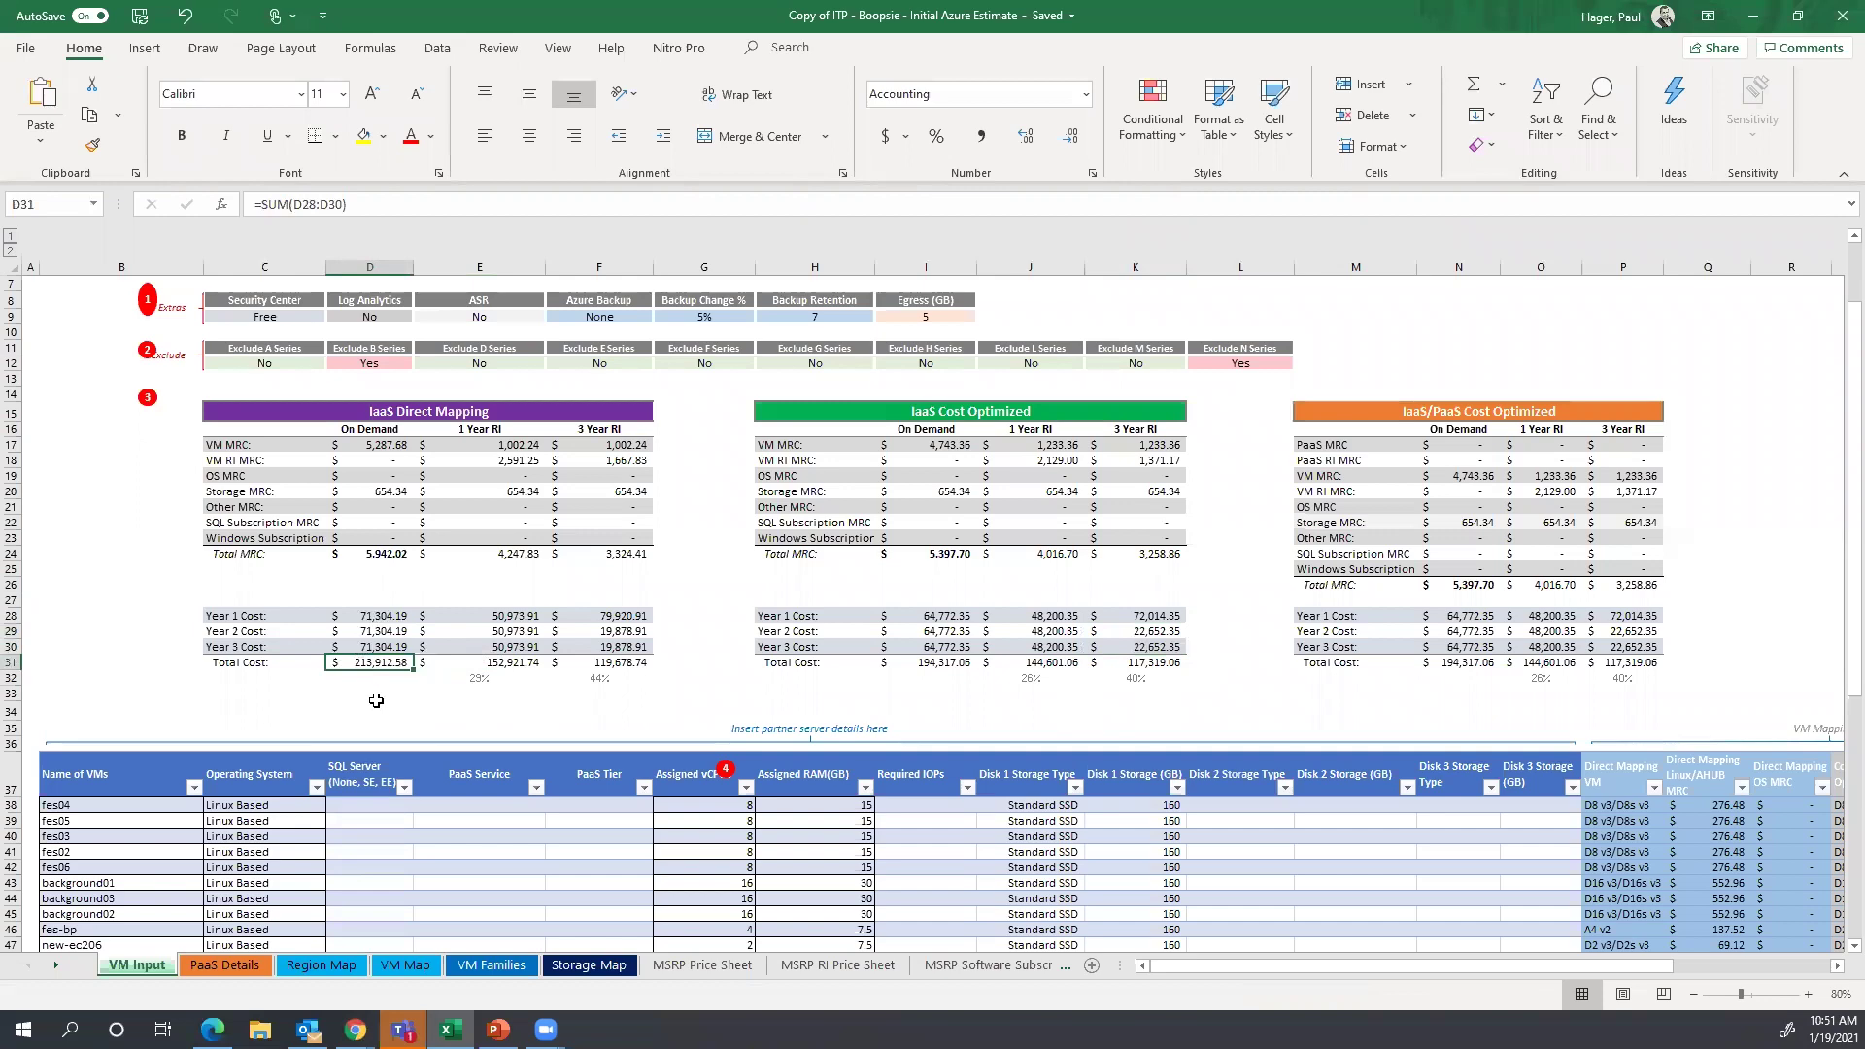
scroll(376, 700, "down", 3)
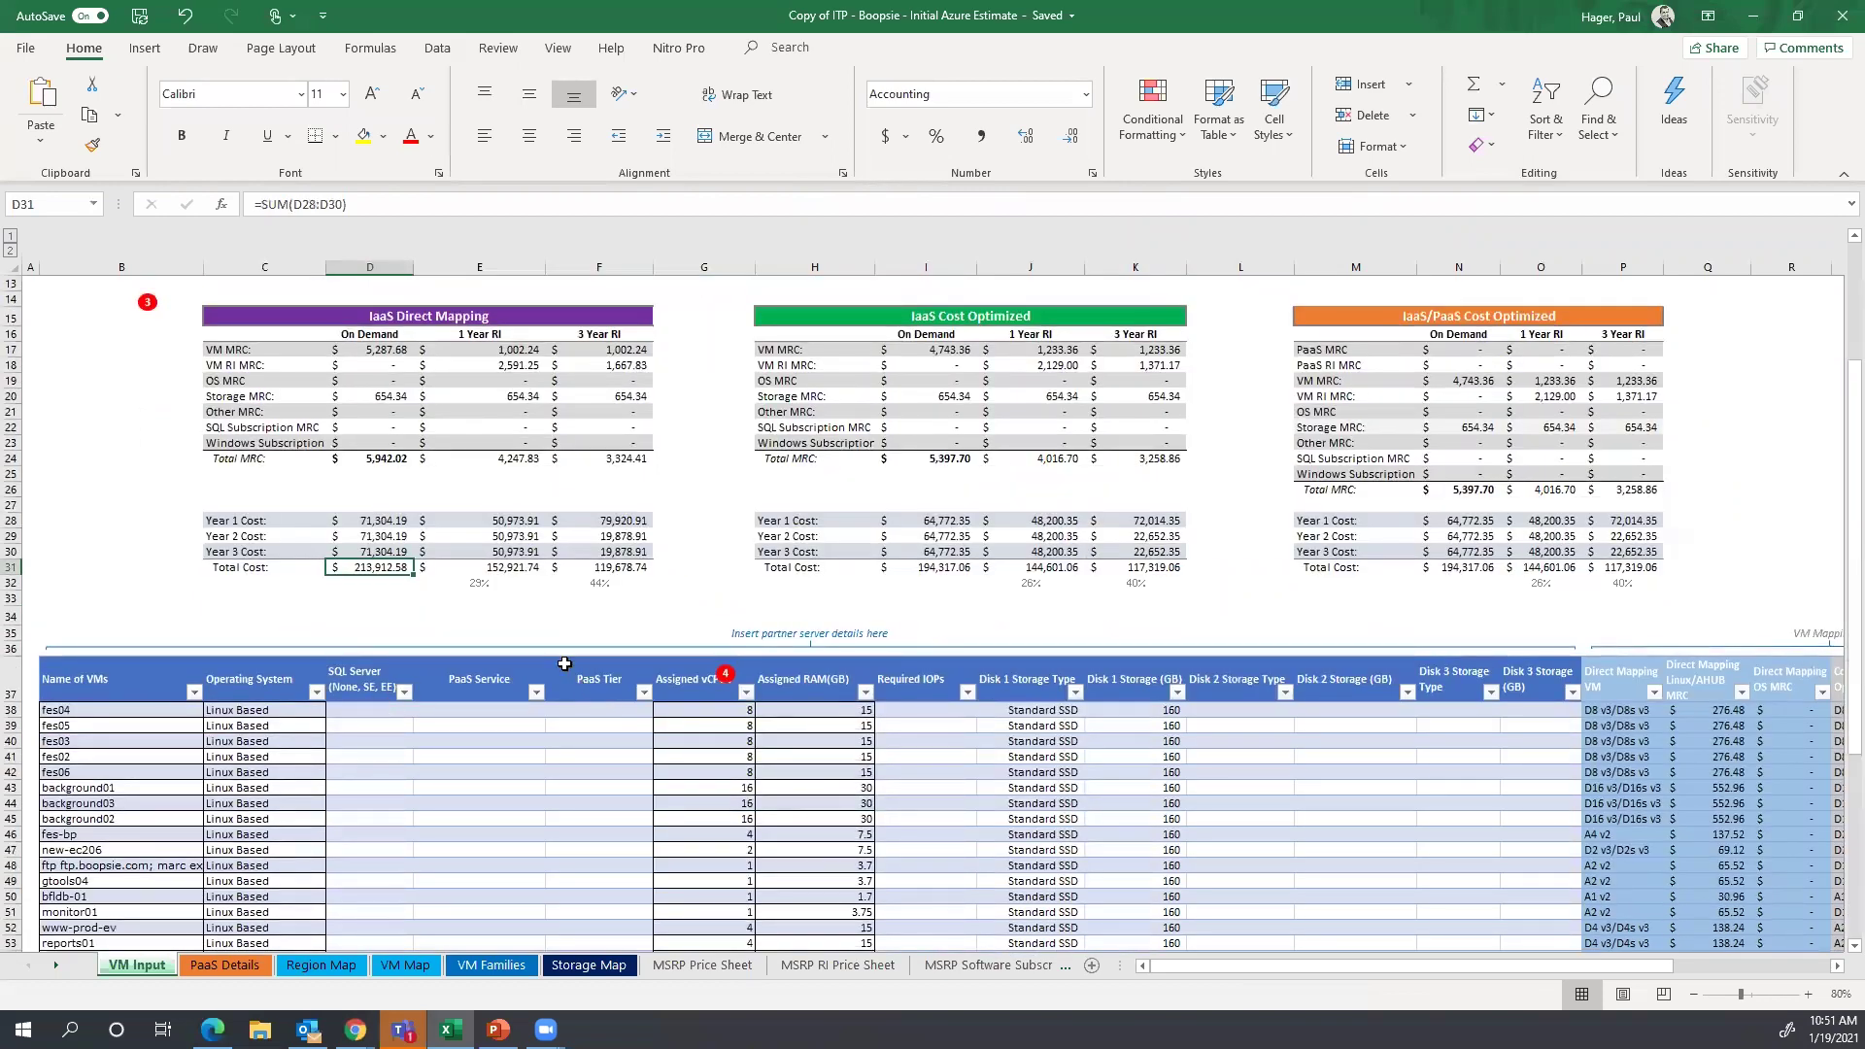
scroll(501, 689, "down", 1)
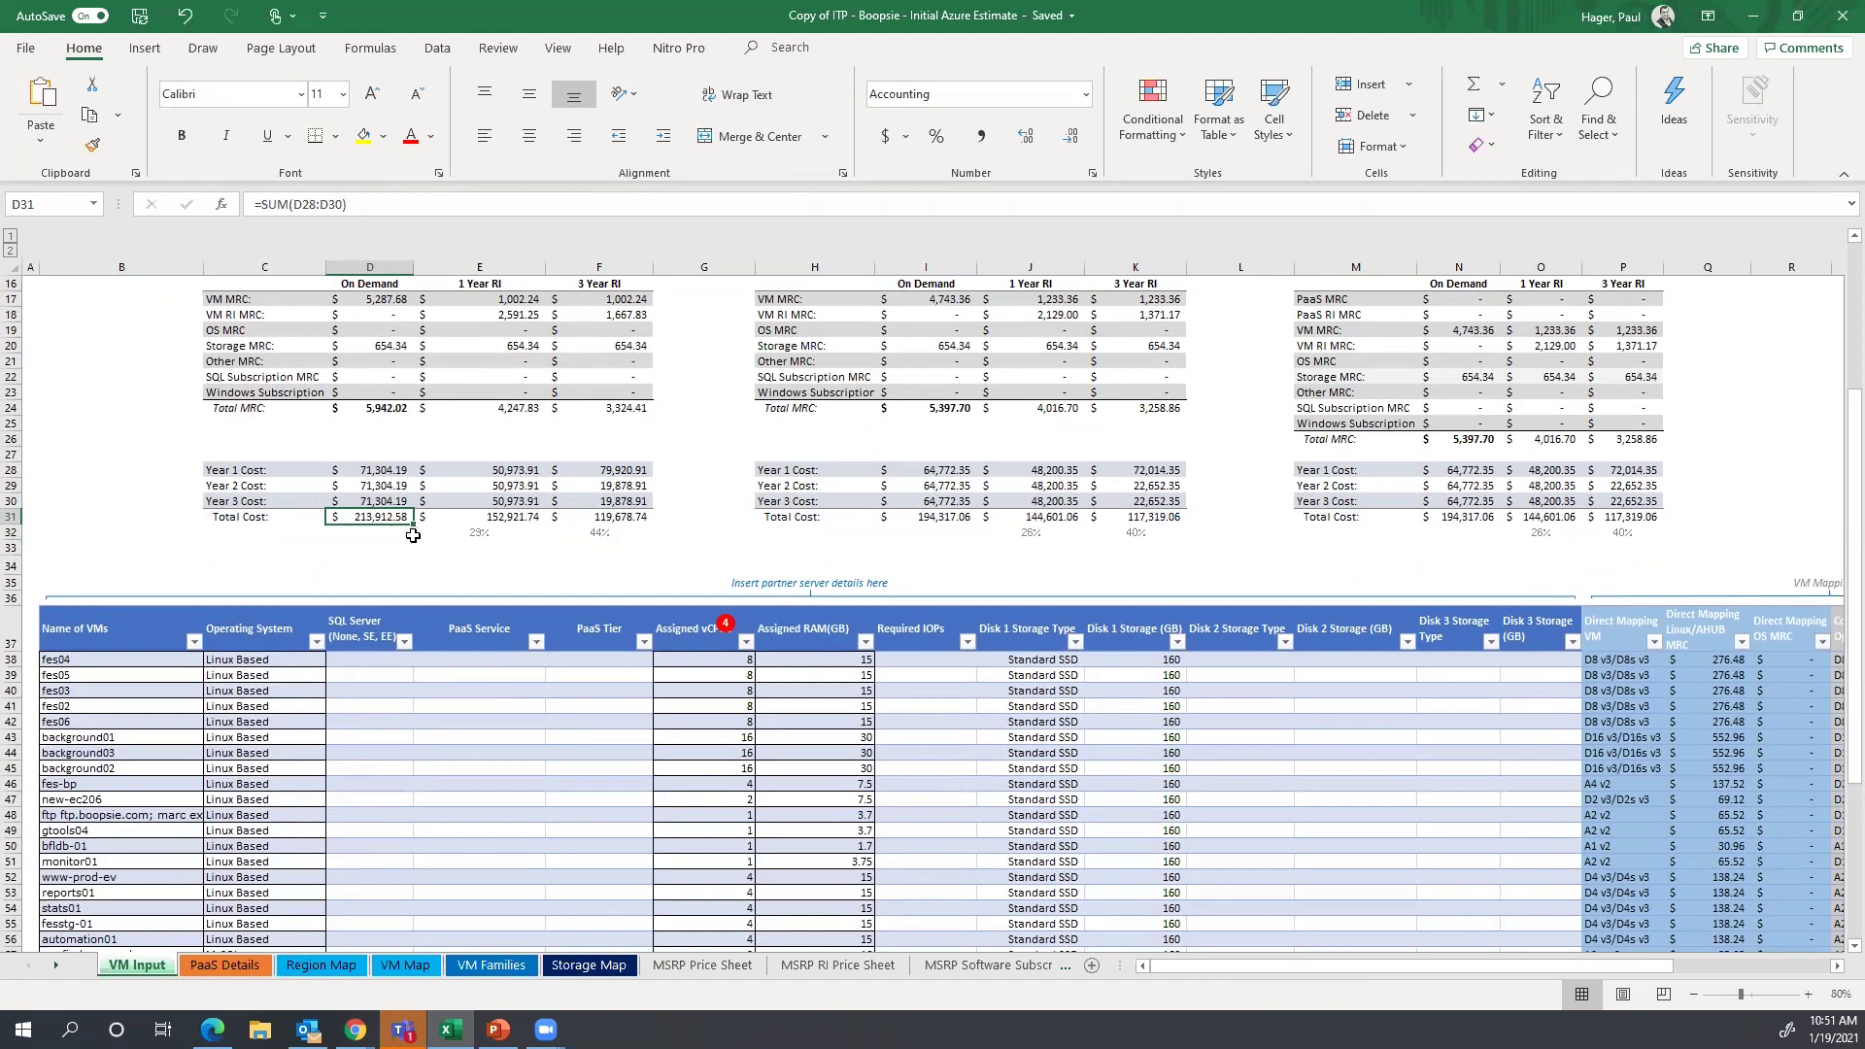
scroll(413, 535, "up", 2)
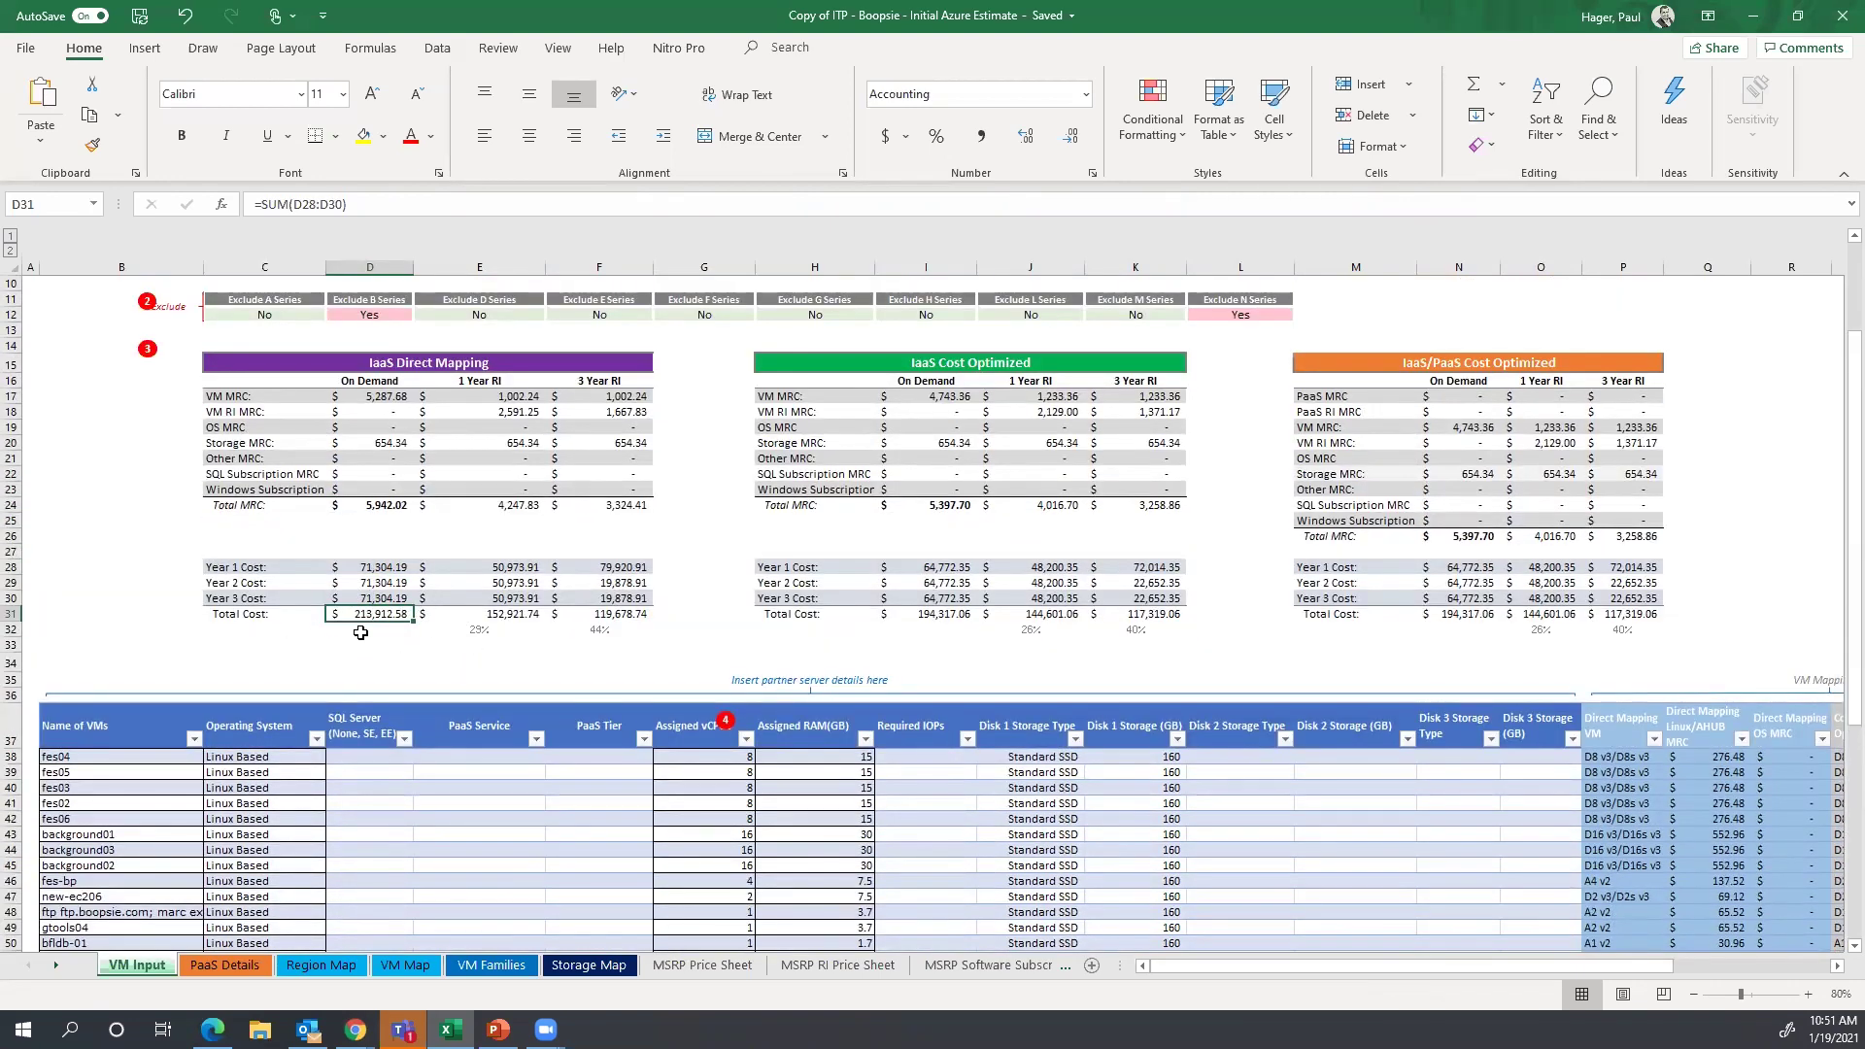
left_click(1149, 615)
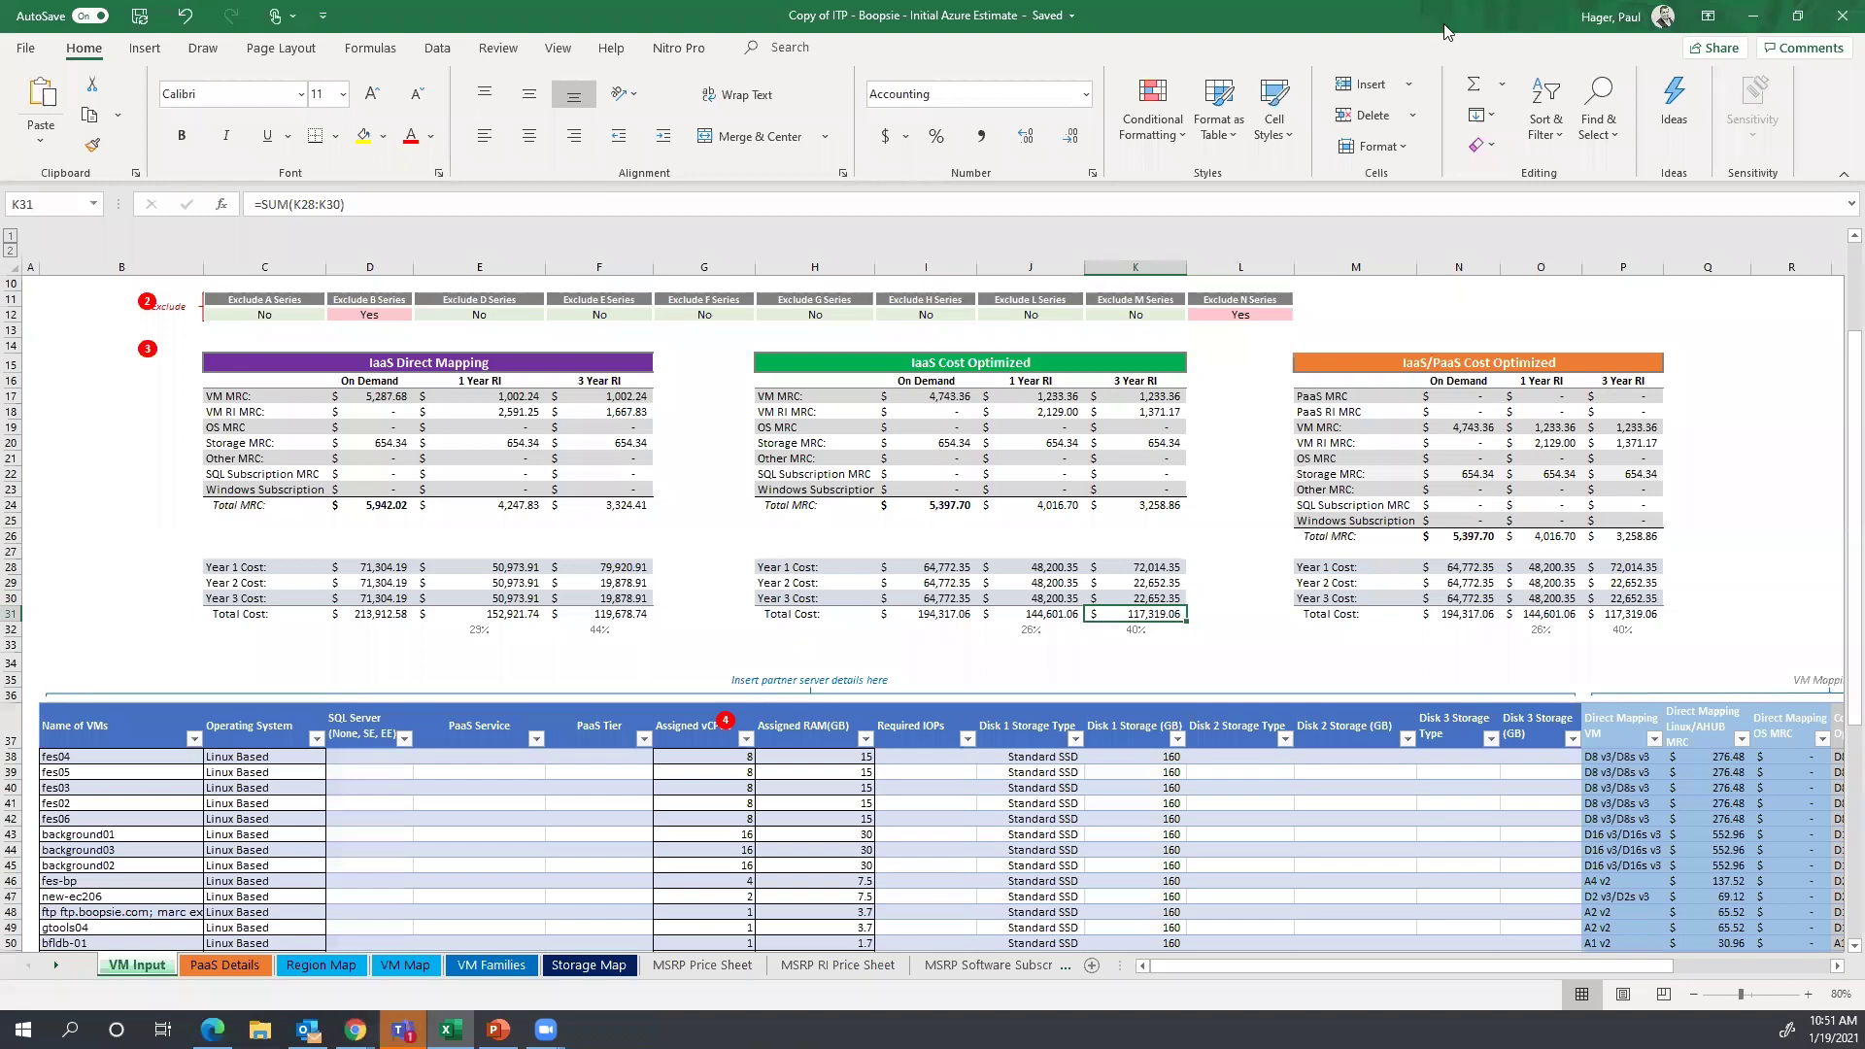
- Switch to the cloud assessment presentation in PowerPoint and select slide 19, the XYZ Company slide with the guidance note
key("alt+Tab")
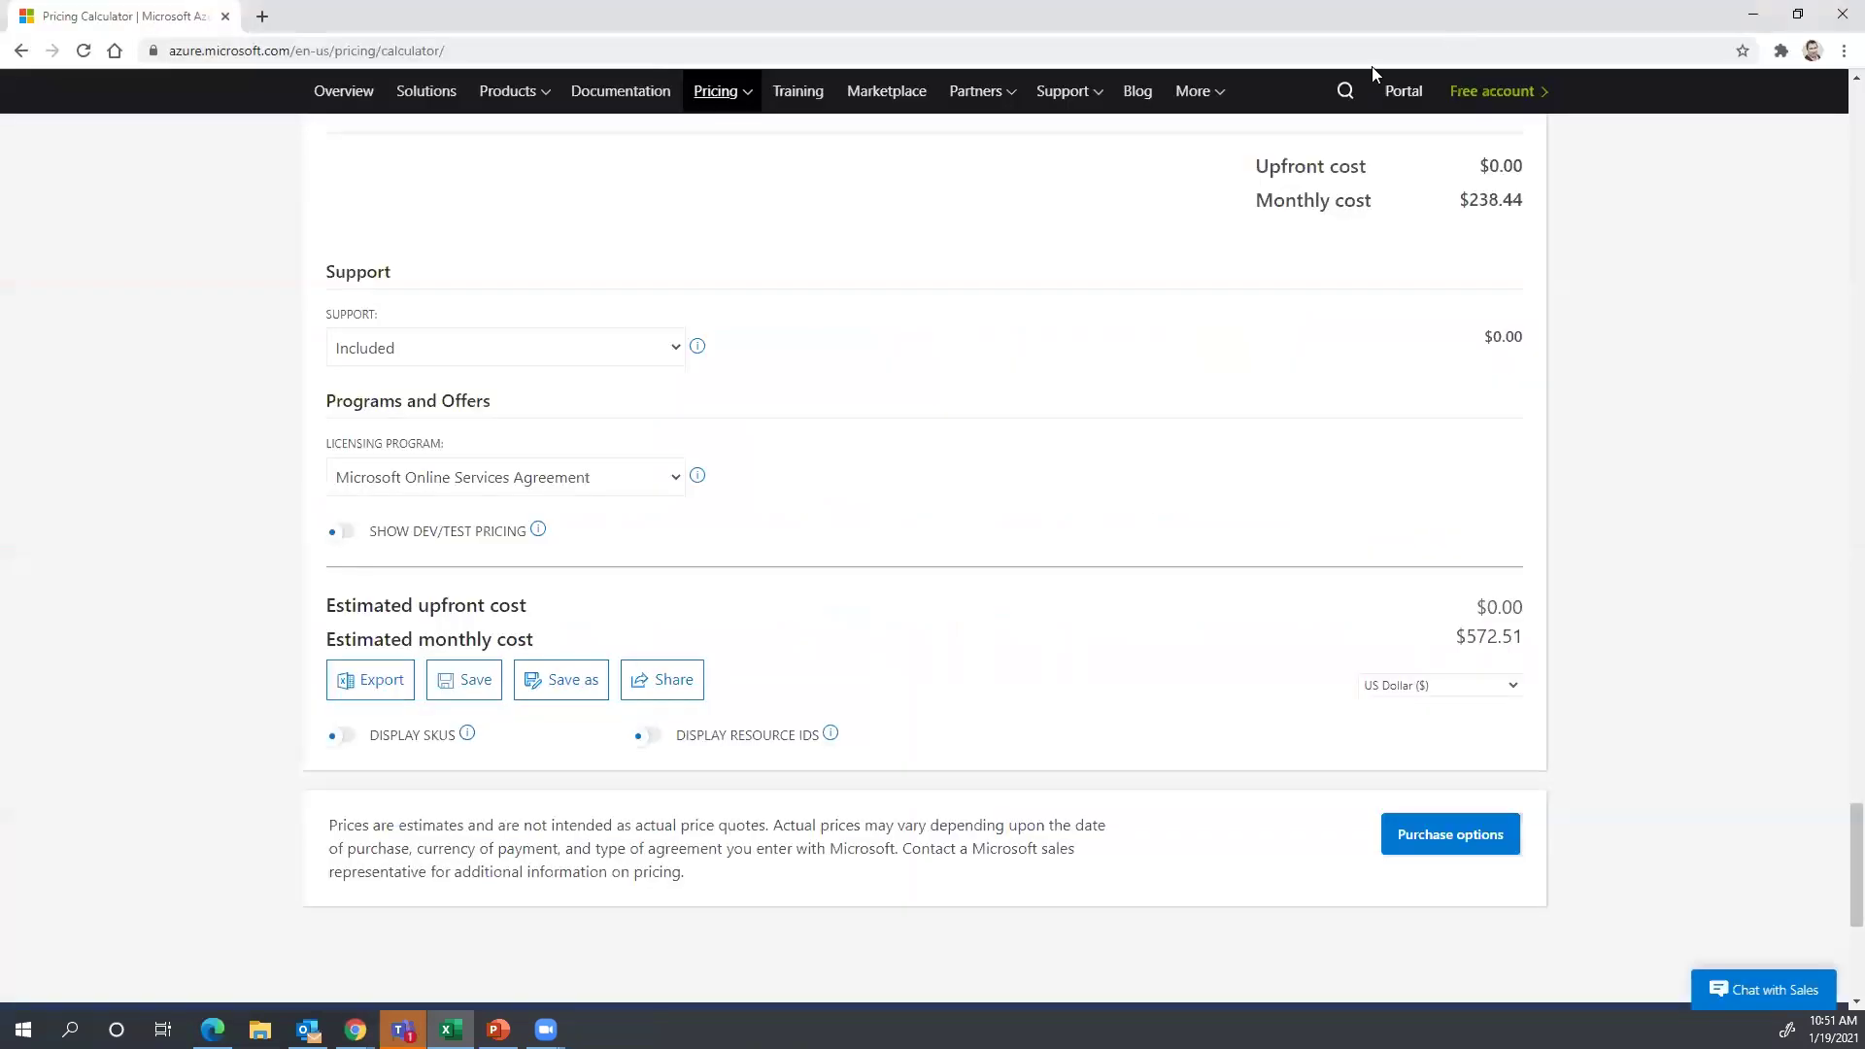
key("alt+Tab")
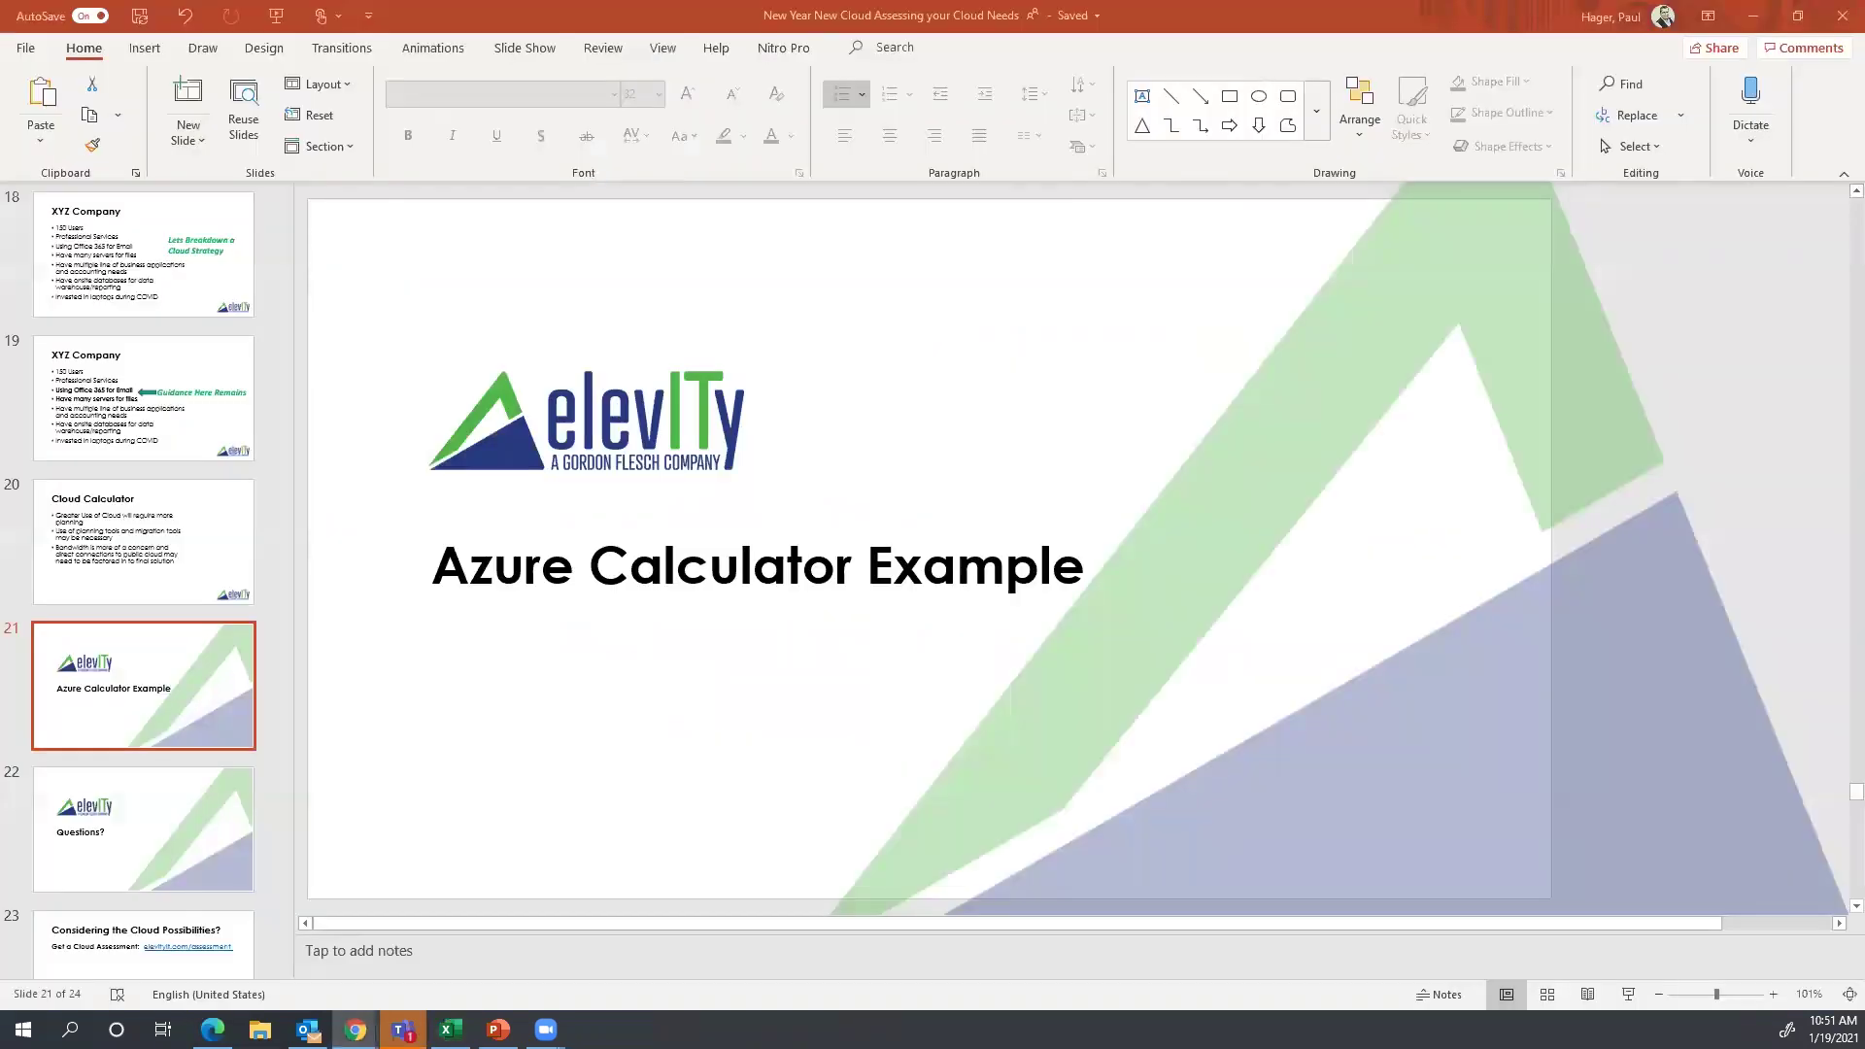
left_click(136, 418)
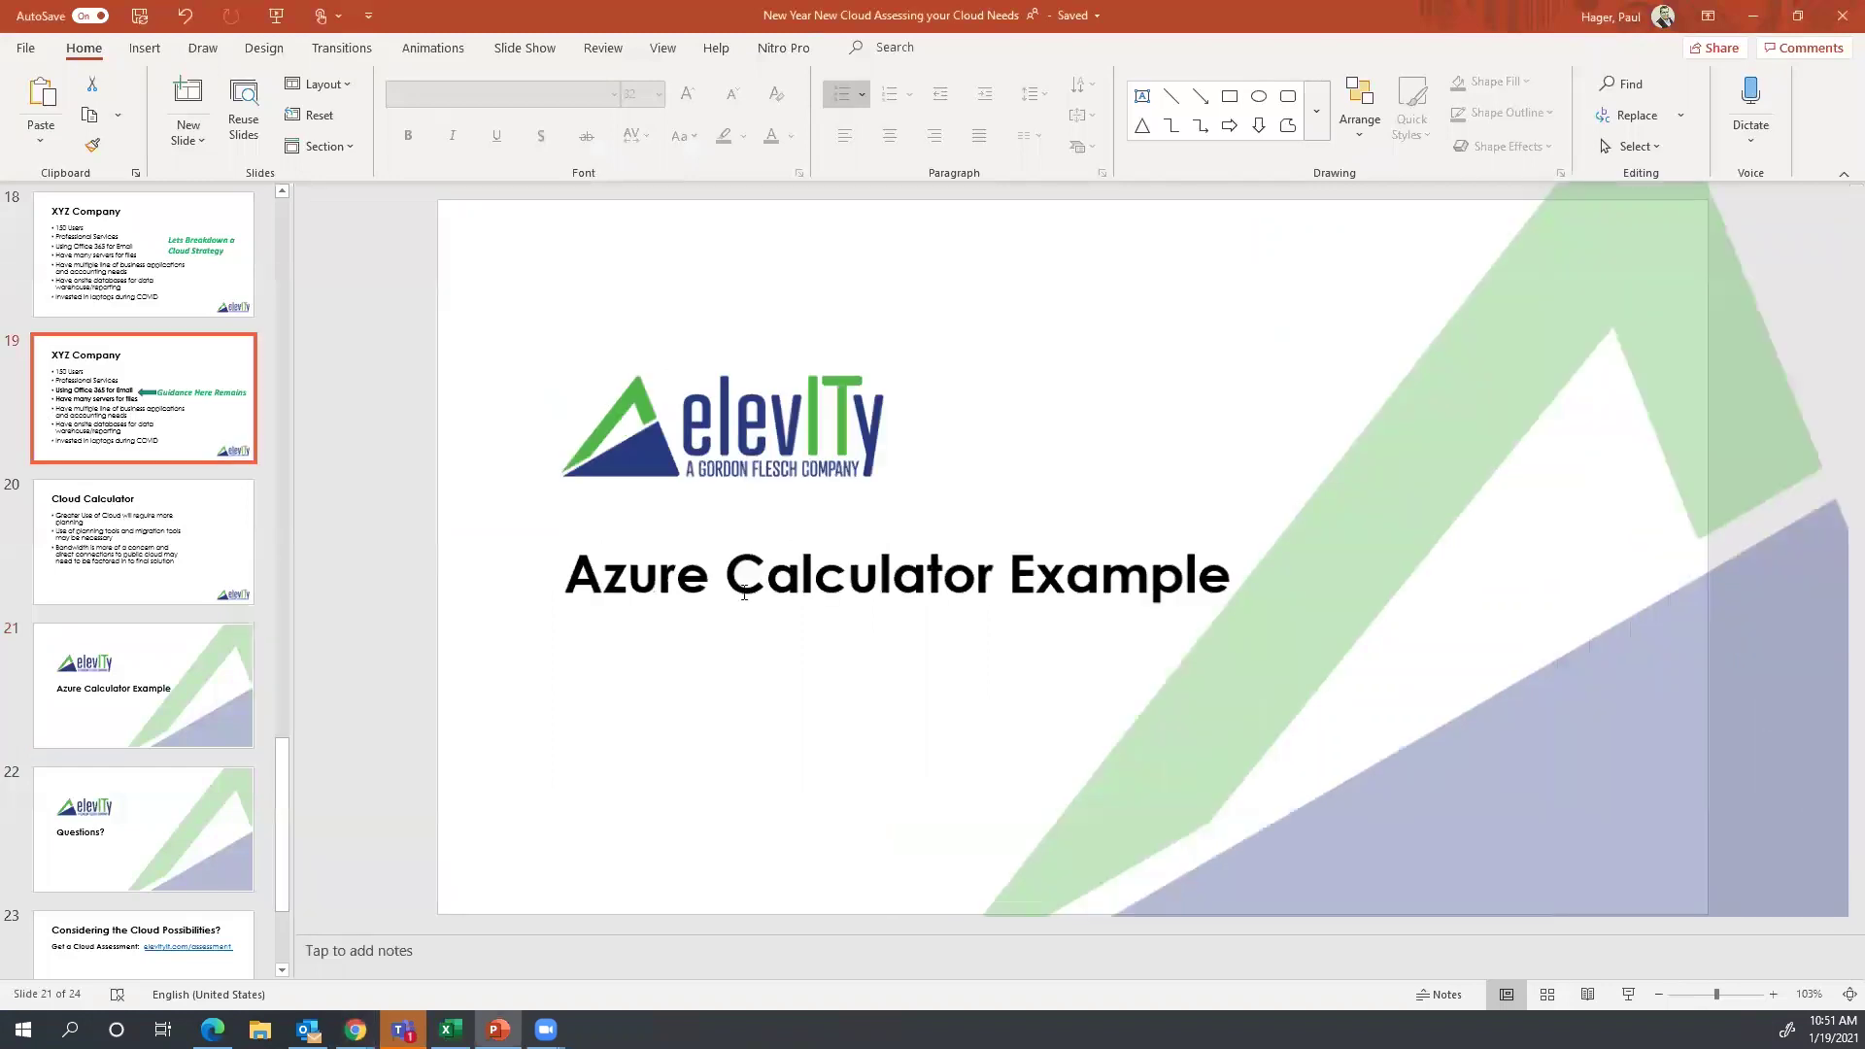